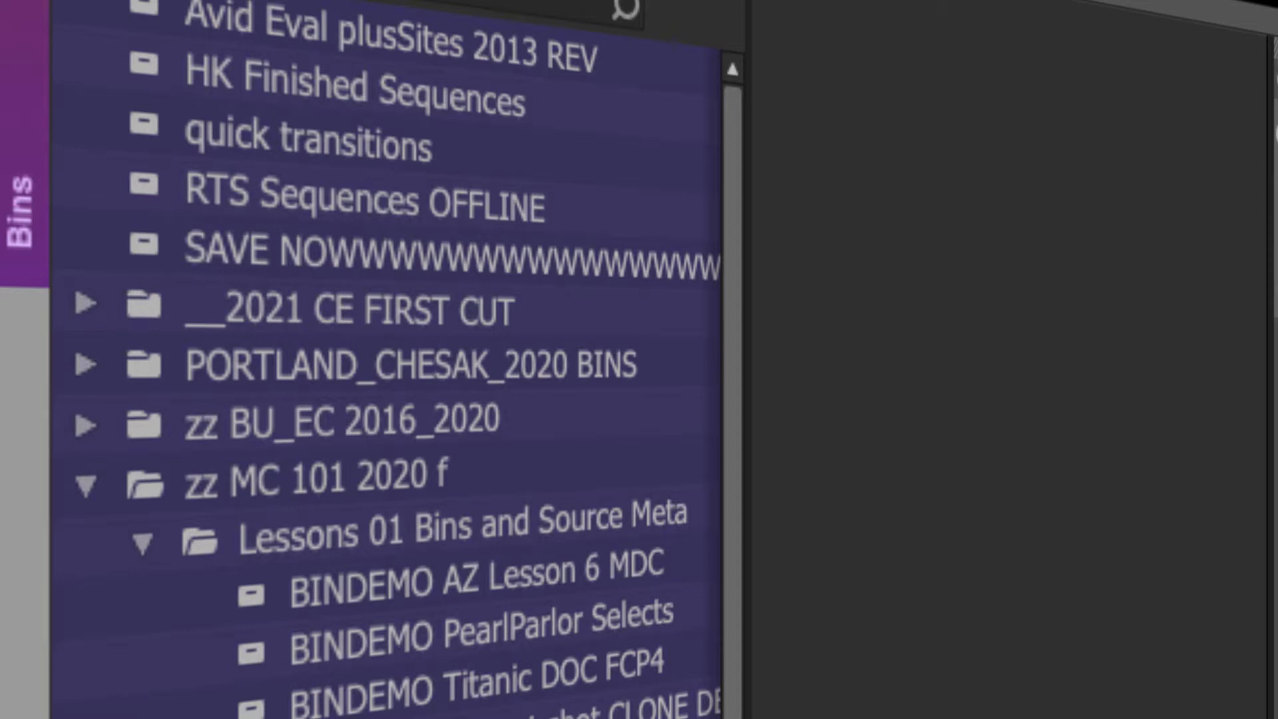
Step: Widen the bin list to show the file sizes, and collapse and reopen the Lessons 01 Bins and Source Meta folder
left_click_drag(747, 716, 1036, 715)
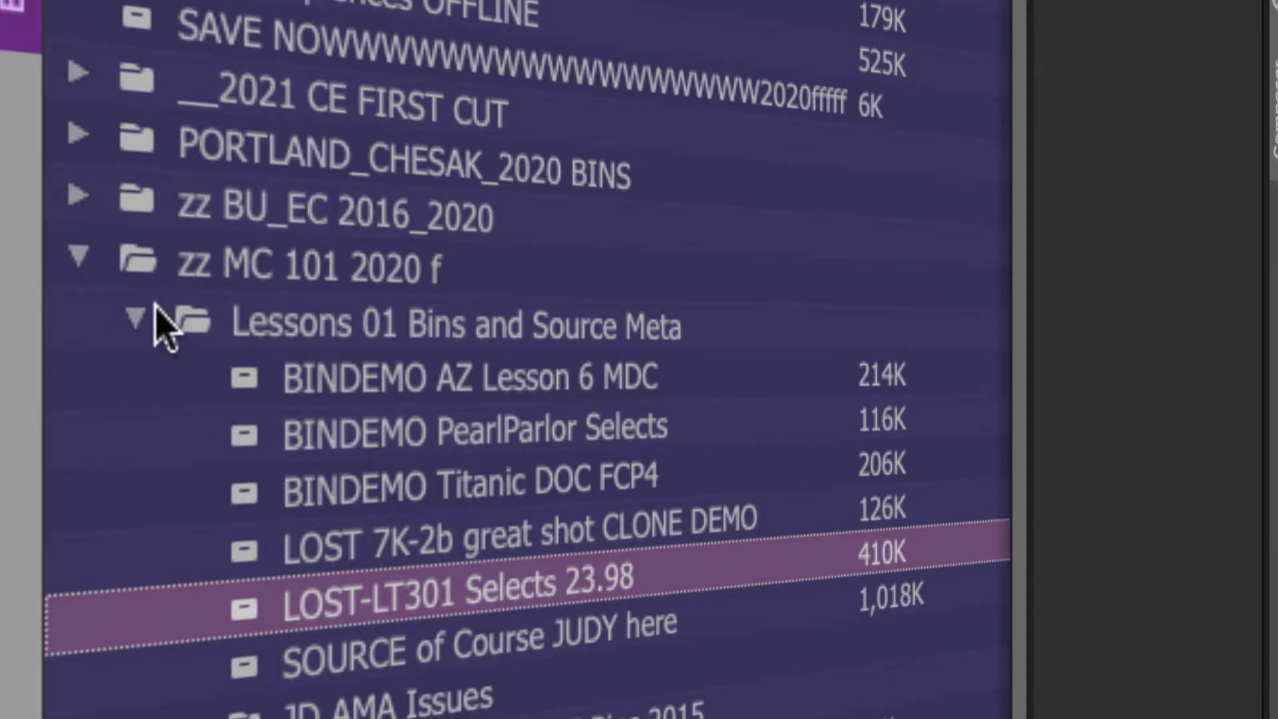
left_click(138, 318)
left_click(138, 318)
left_click(137, 318)
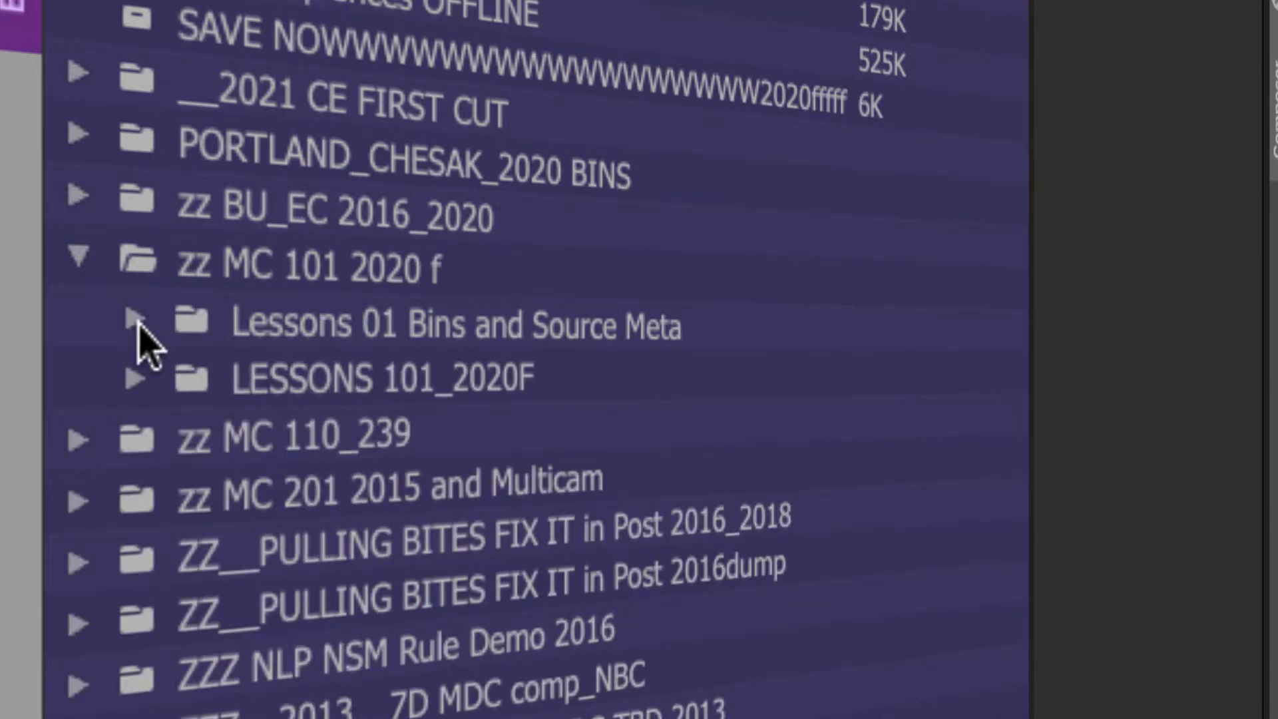
left_click(137, 318)
left_click(137, 318)
left_click(137, 320)
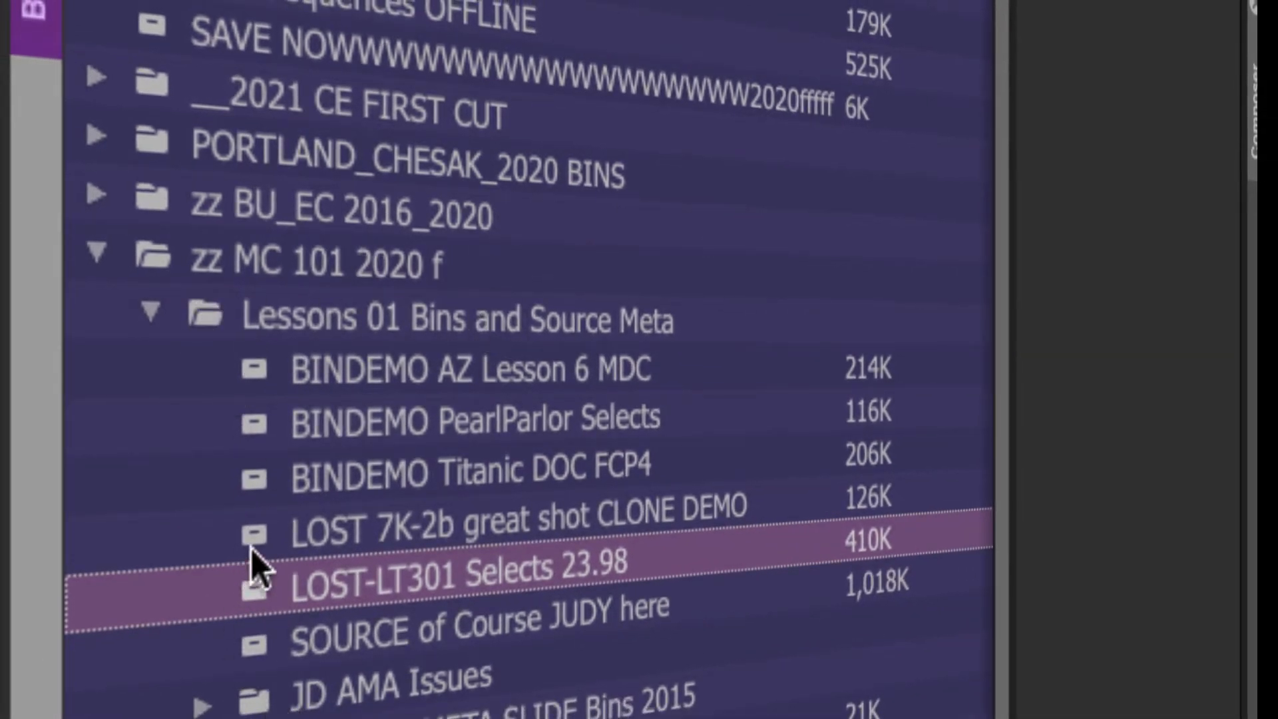
Step: Open the SOURCE of Course bin in the Lessons 01 folder and close it again
left_click(251, 641)
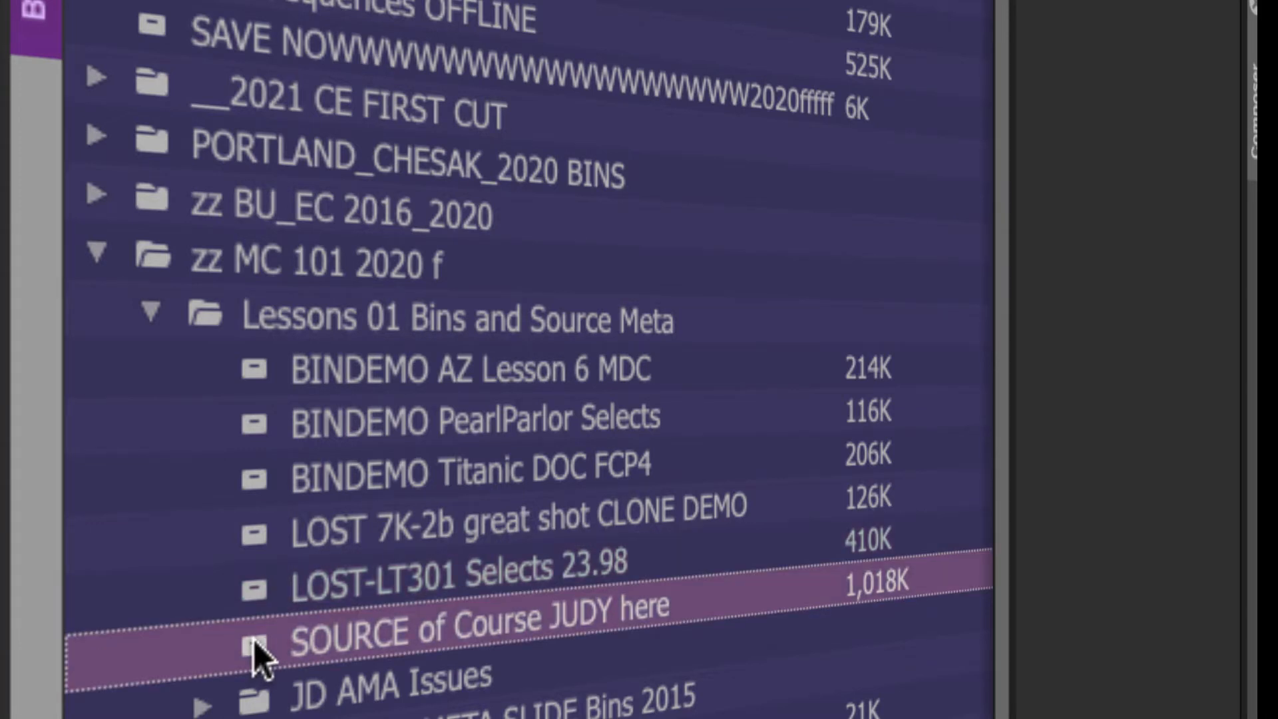
double_click(254, 640)
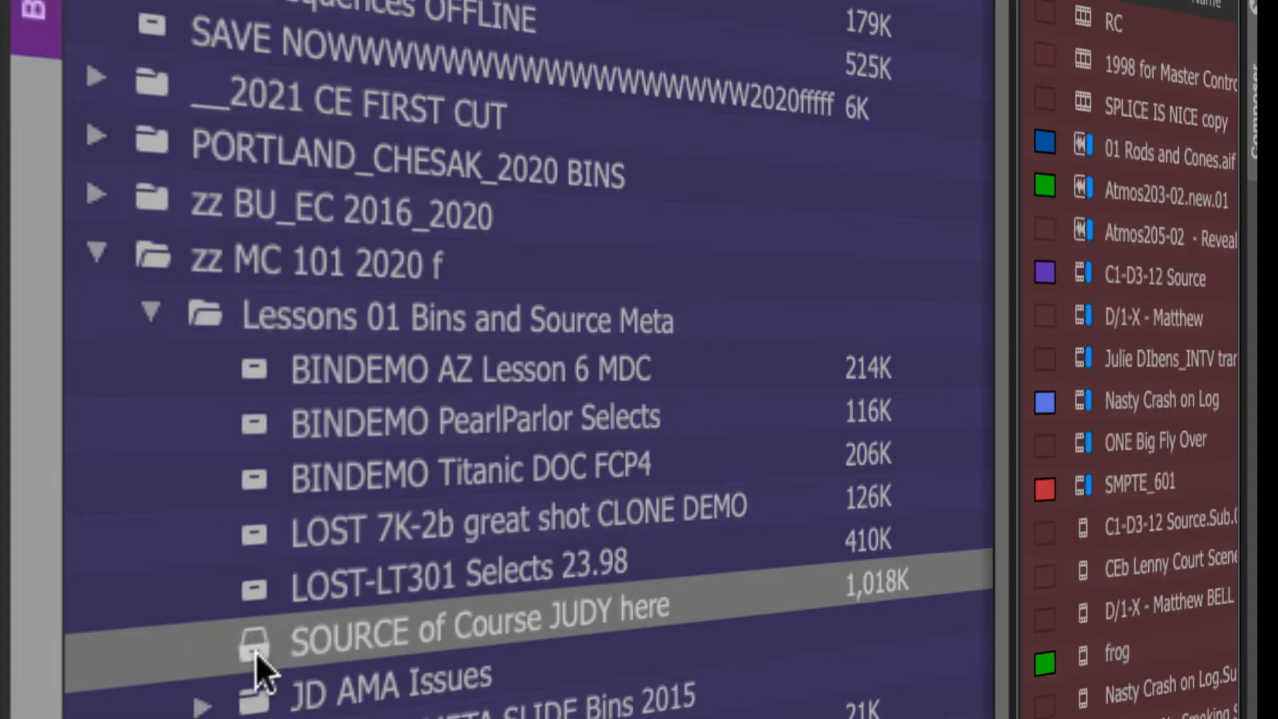
right_click(257, 639)
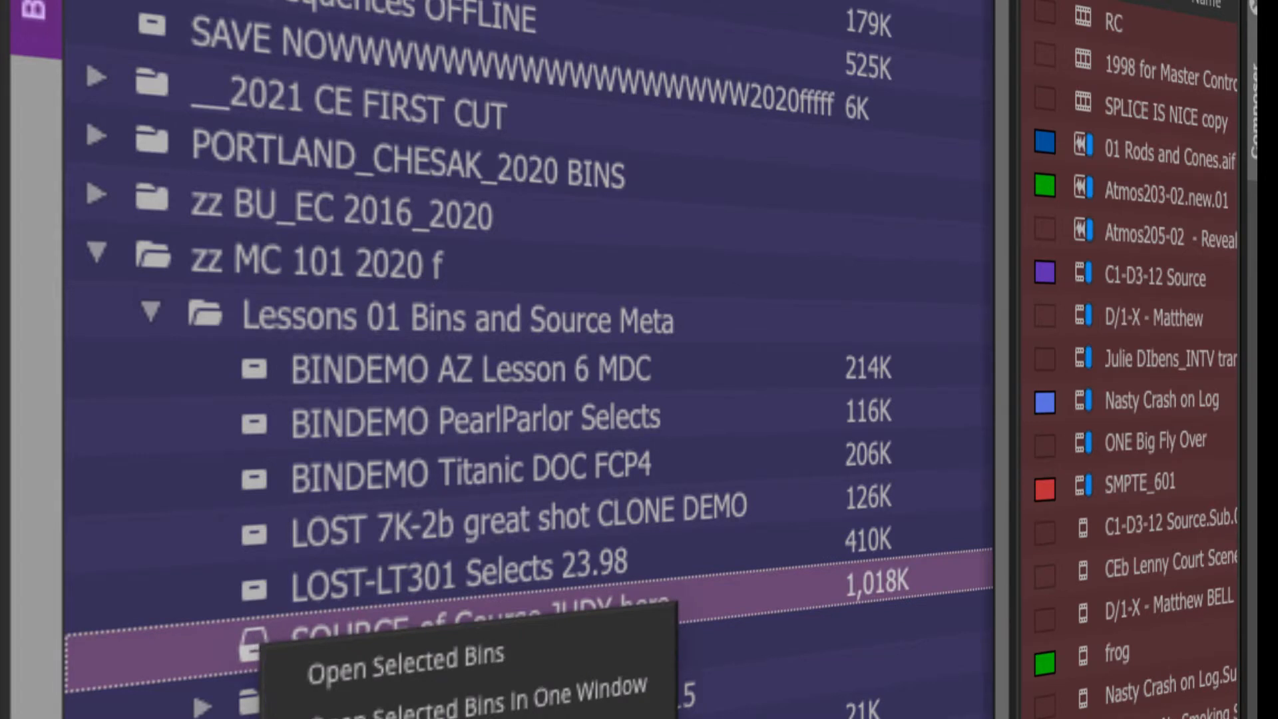
left_click(320, 717)
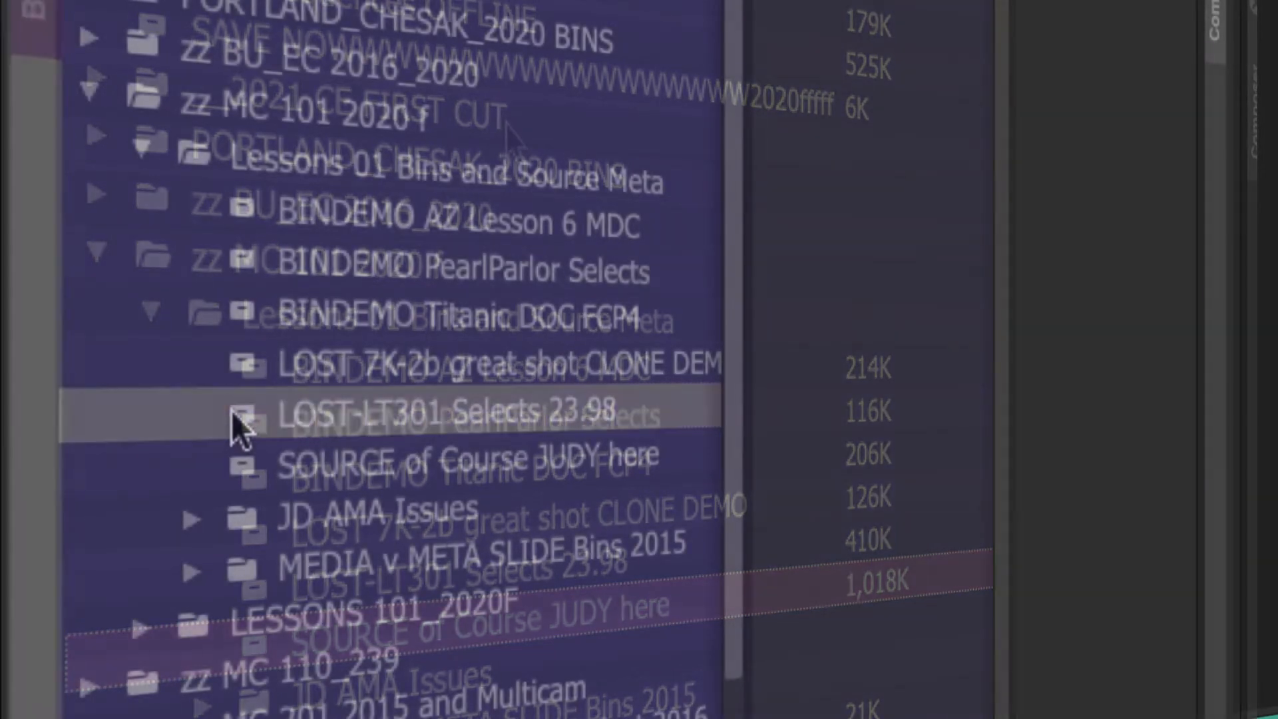
Step: Open the LOST-LT301 Selects 23.98 bin and look through its list of sequences and clips
double_click(231, 410)
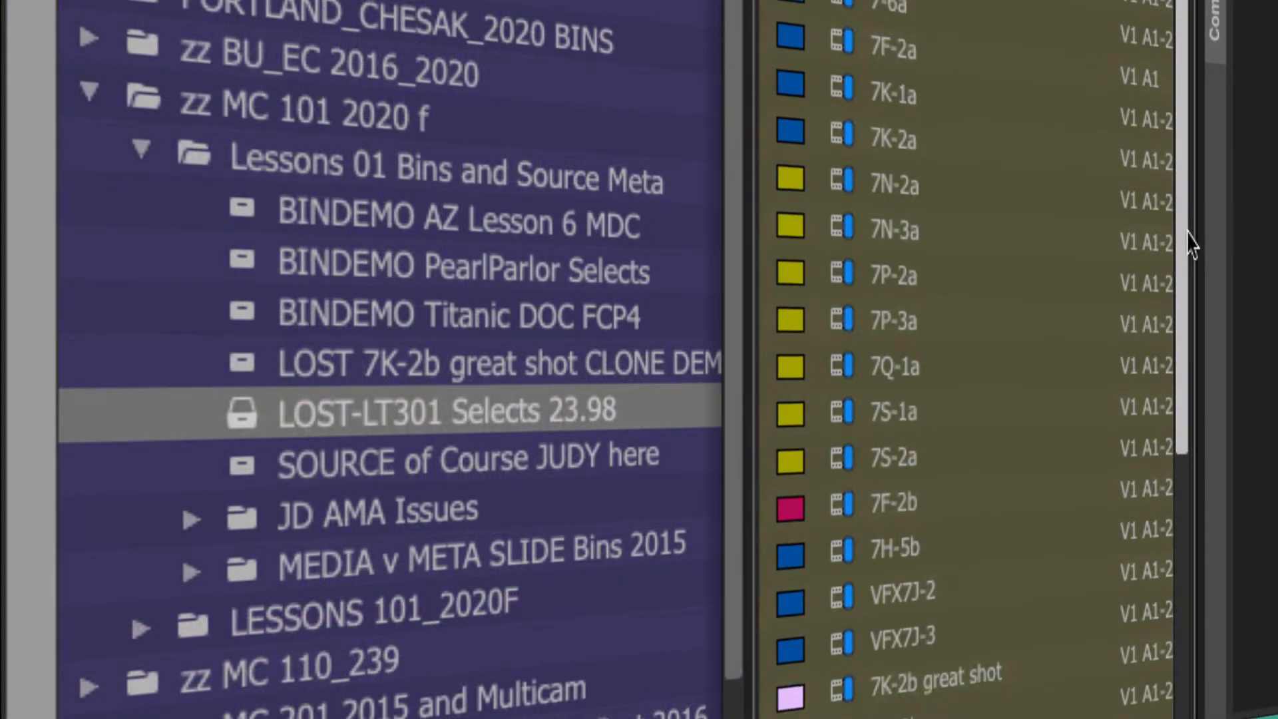
left_click_drag(1190, 245, 1172, 41)
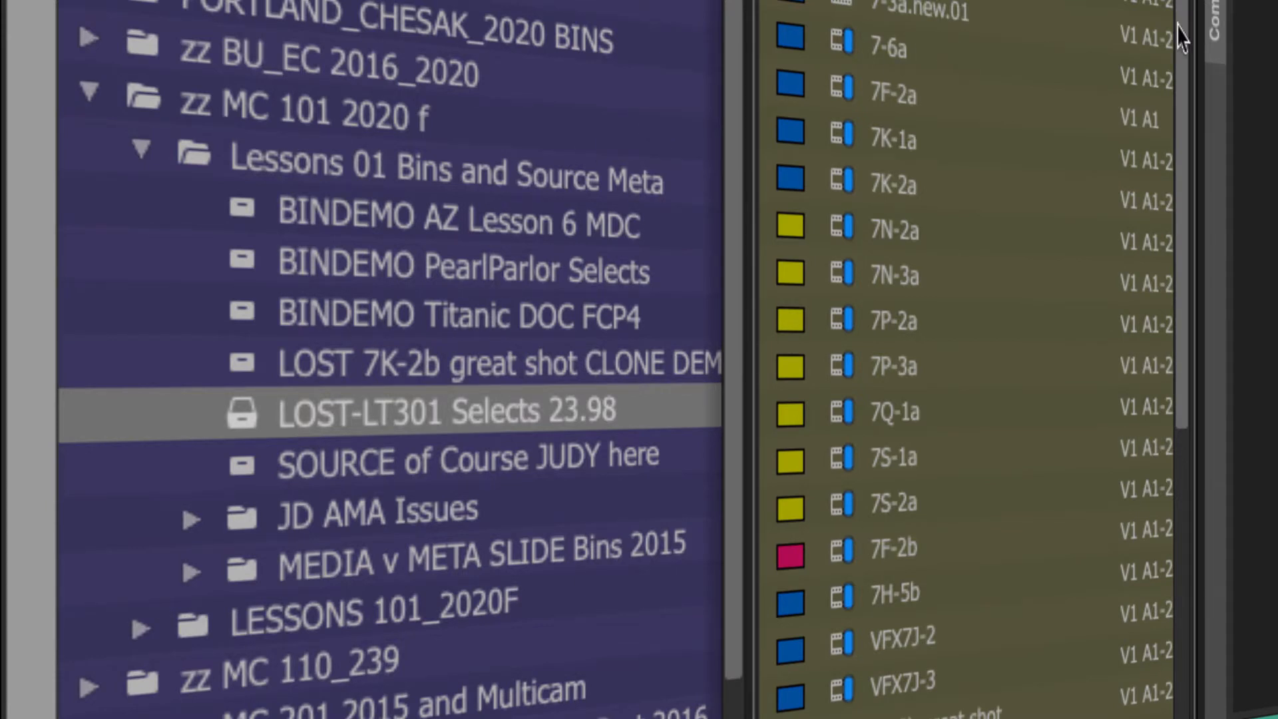
mouse_move(1177, 334)
left_mouse_down()
mouse_move(1175, 569)
mouse_move(1176, 334)
left_mouse_up()
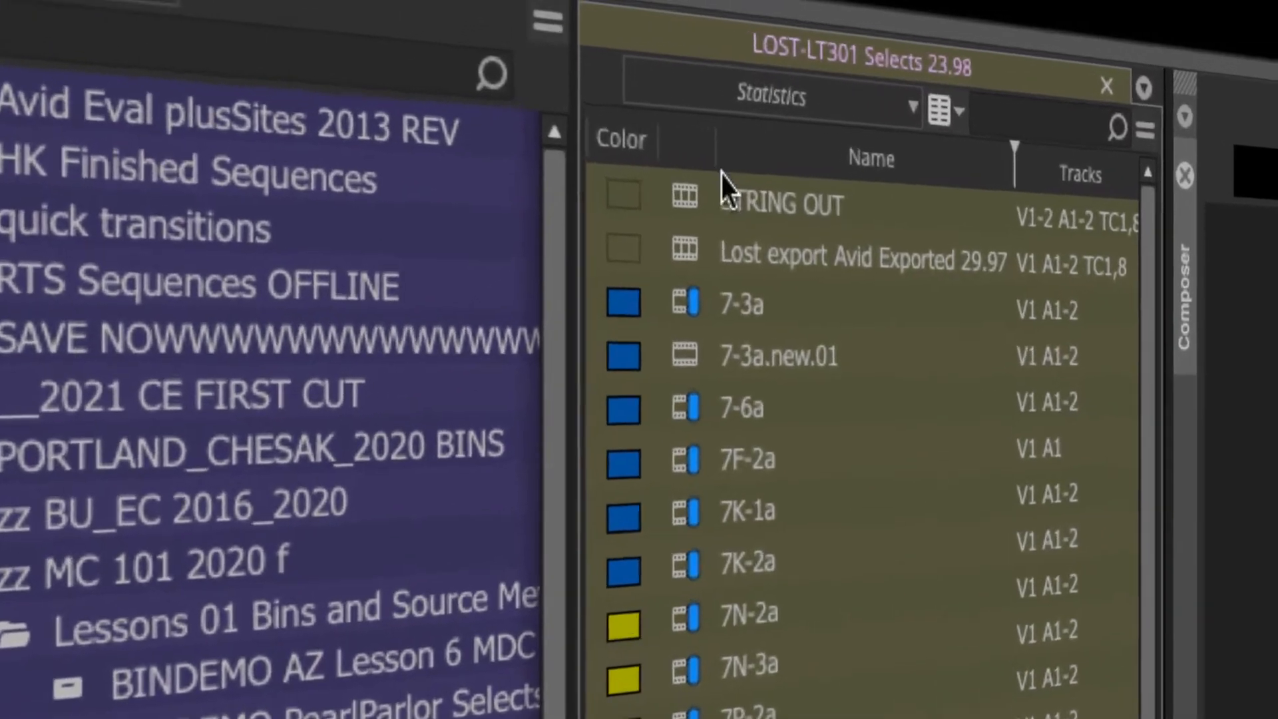
scroll(1161, 686, "down", 5)
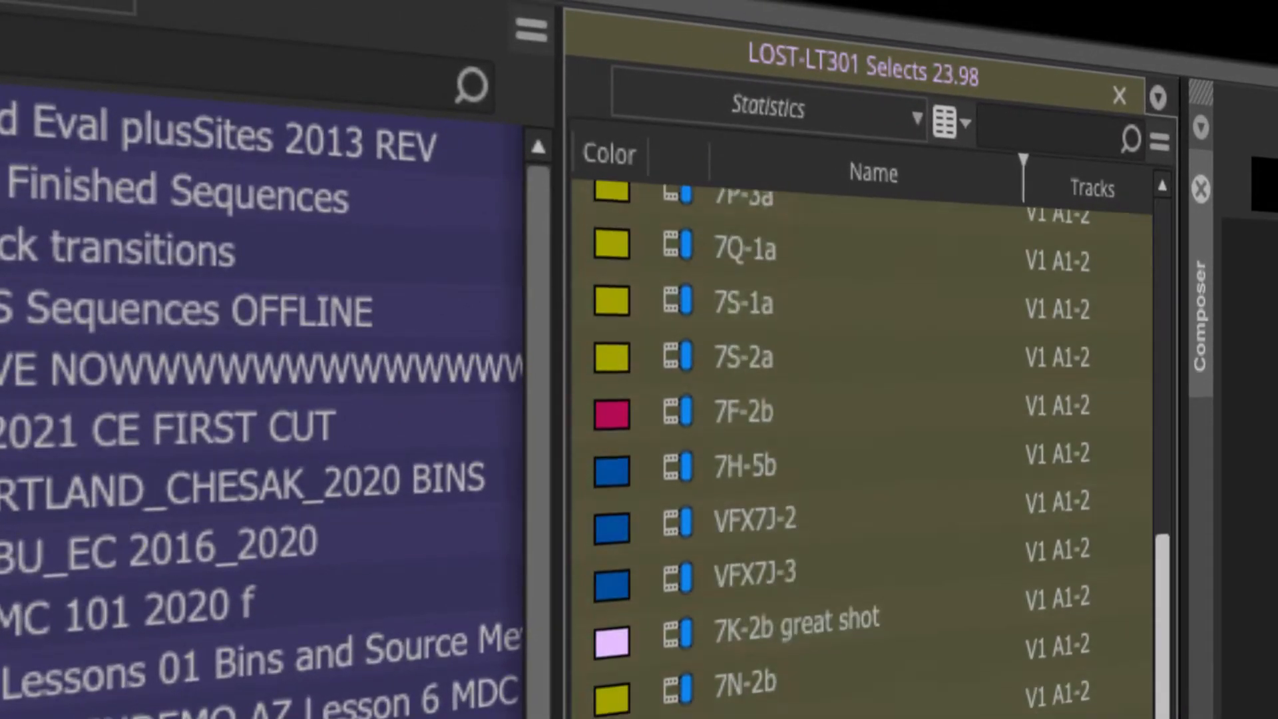
scroll(1049, 466, "up", 5)
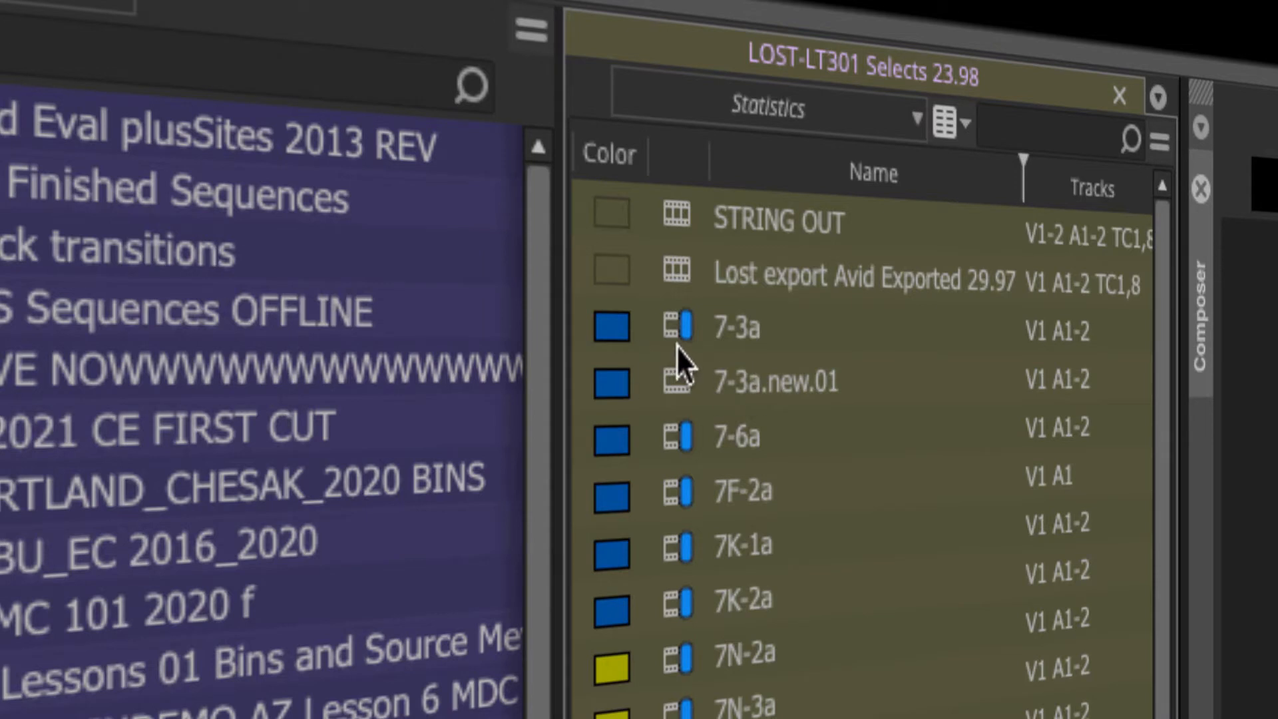
Step: Load the subclip 7-3a.new.01 and the master clip 7-3a into the source monitor
left_click(677, 378)
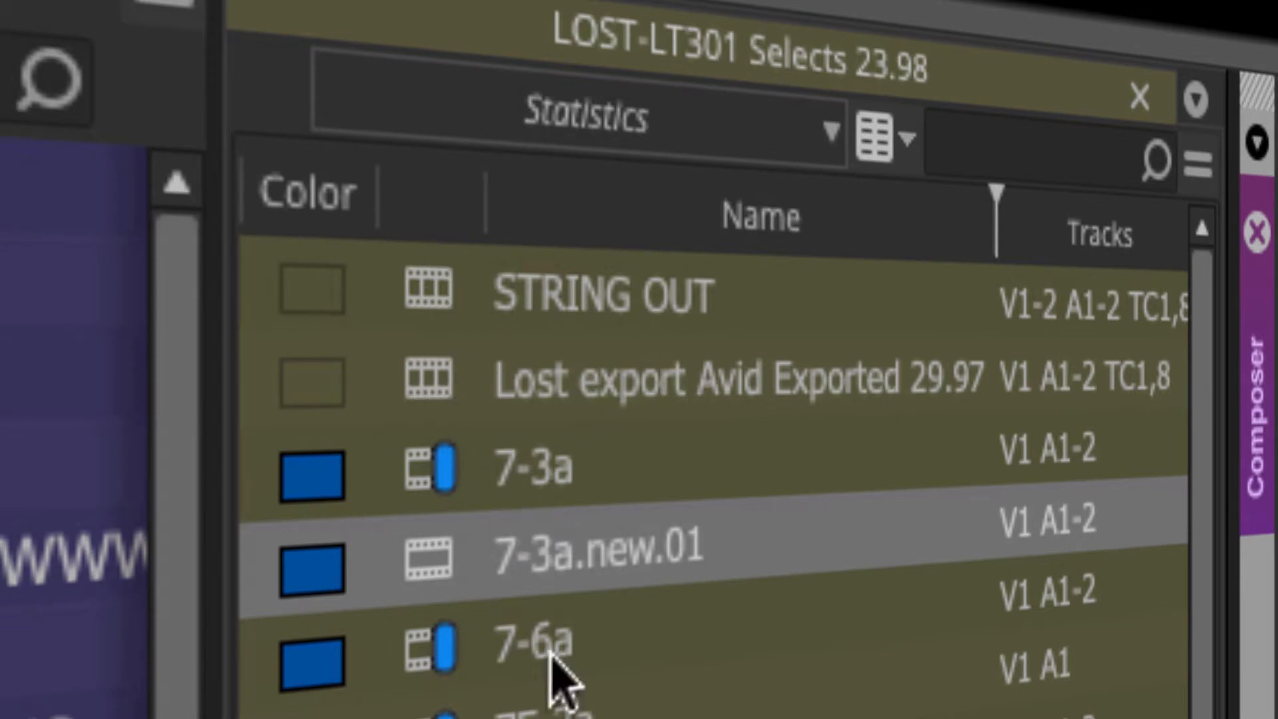
left_click(437, 496)
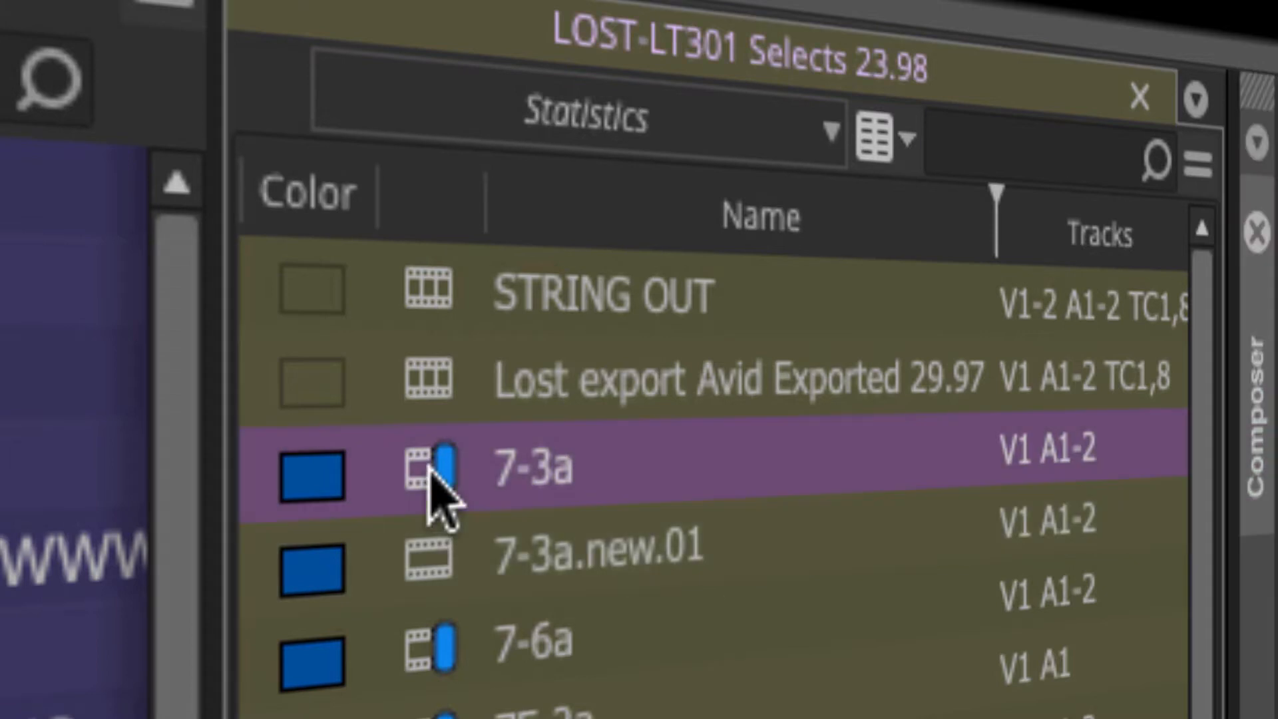
double_click(438, 496)
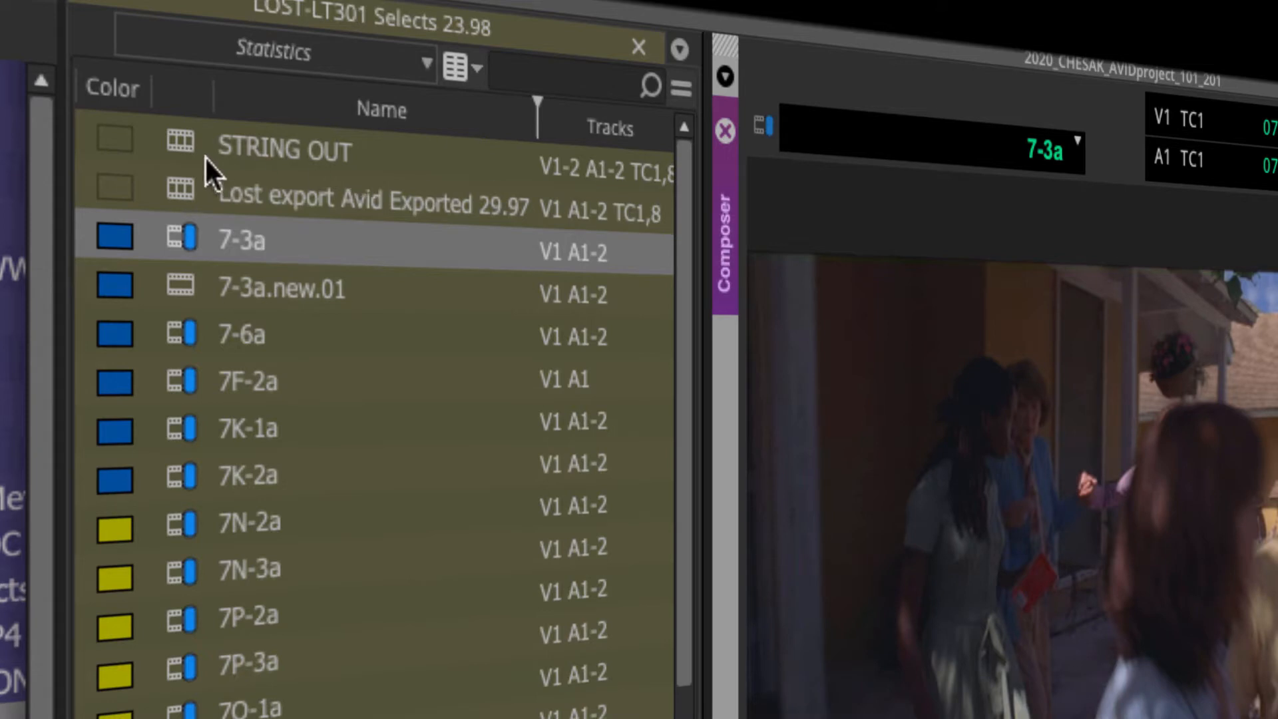
Step: Load the STRING OUT sequence into the record monitor and scrub through it in the monitor and timeline
double_click(186, 137)
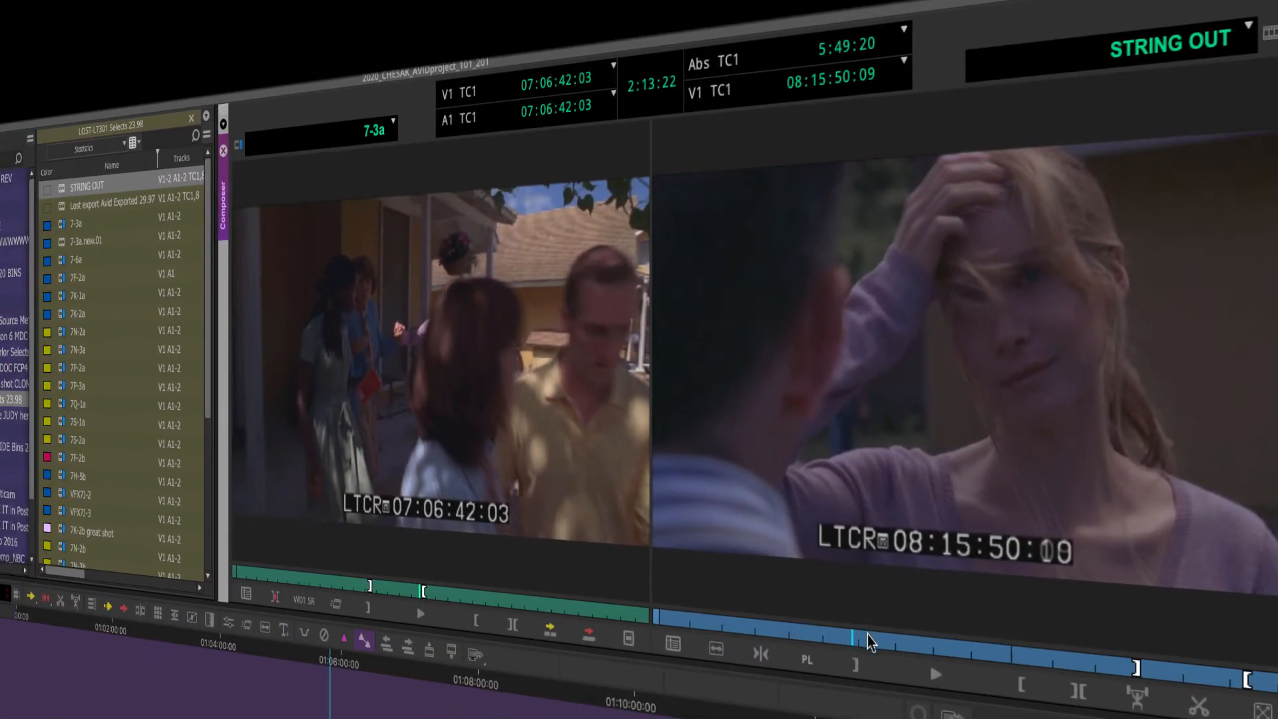
left_click_drag(855, 642, 910, 641)
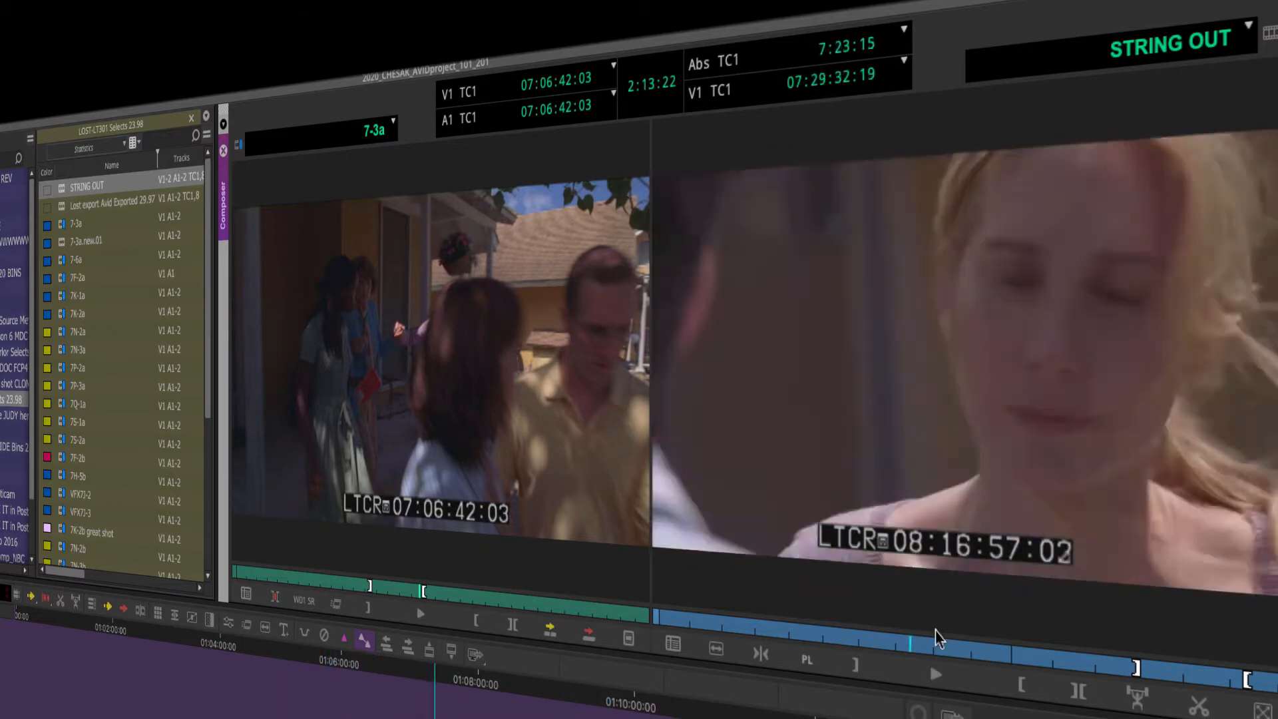
left_click_drag(758, 621, 934, 649)
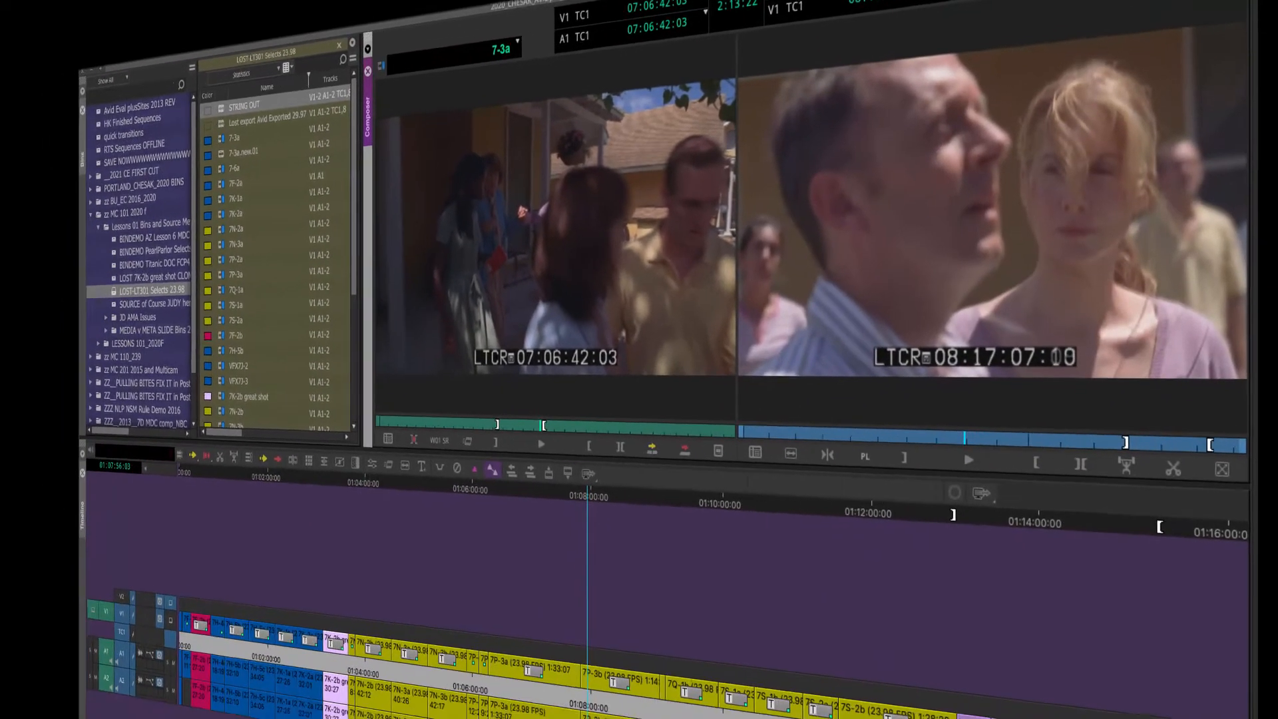
left_click_drag(538, 683, 305, 687)
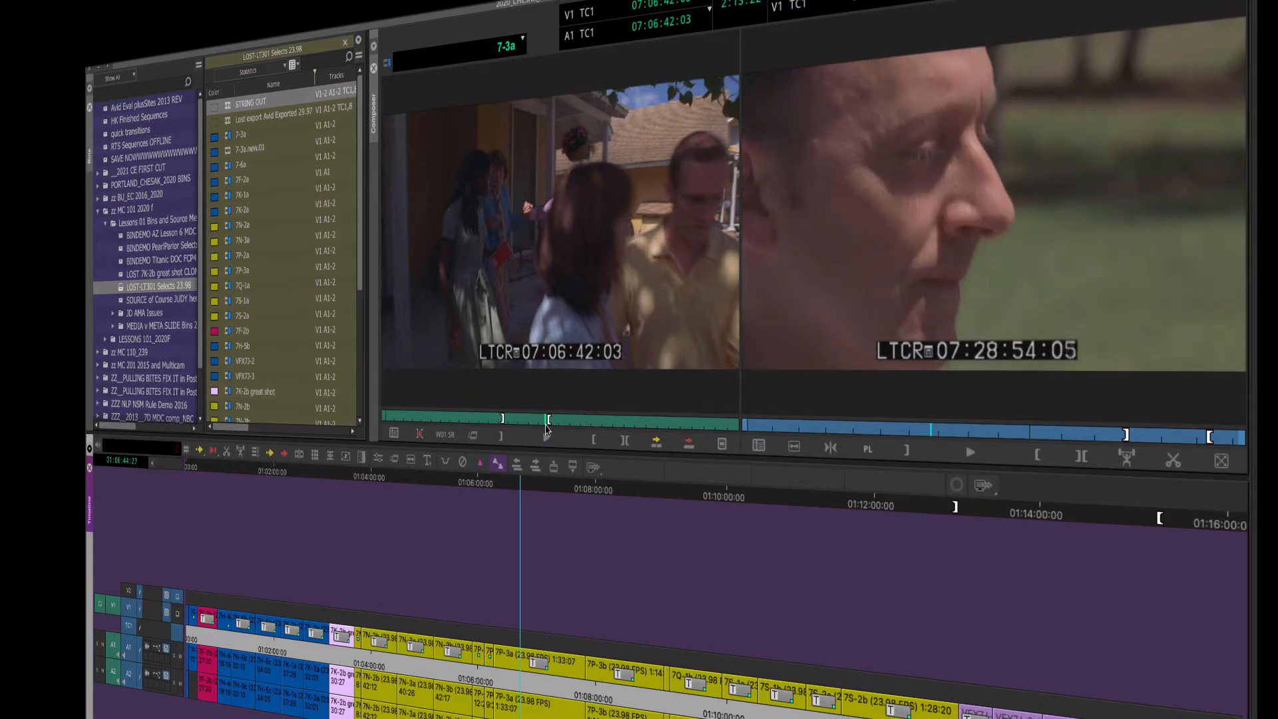
Step: Scrub through the source clip 7-3a between its marks, parking at 07:06:40:14
left_click(509, 421)
mouse_move(509, 422)
left_mouse_down()
mouse_move(545, 419)
mouse_move(523, 422)
left_mouse_up()
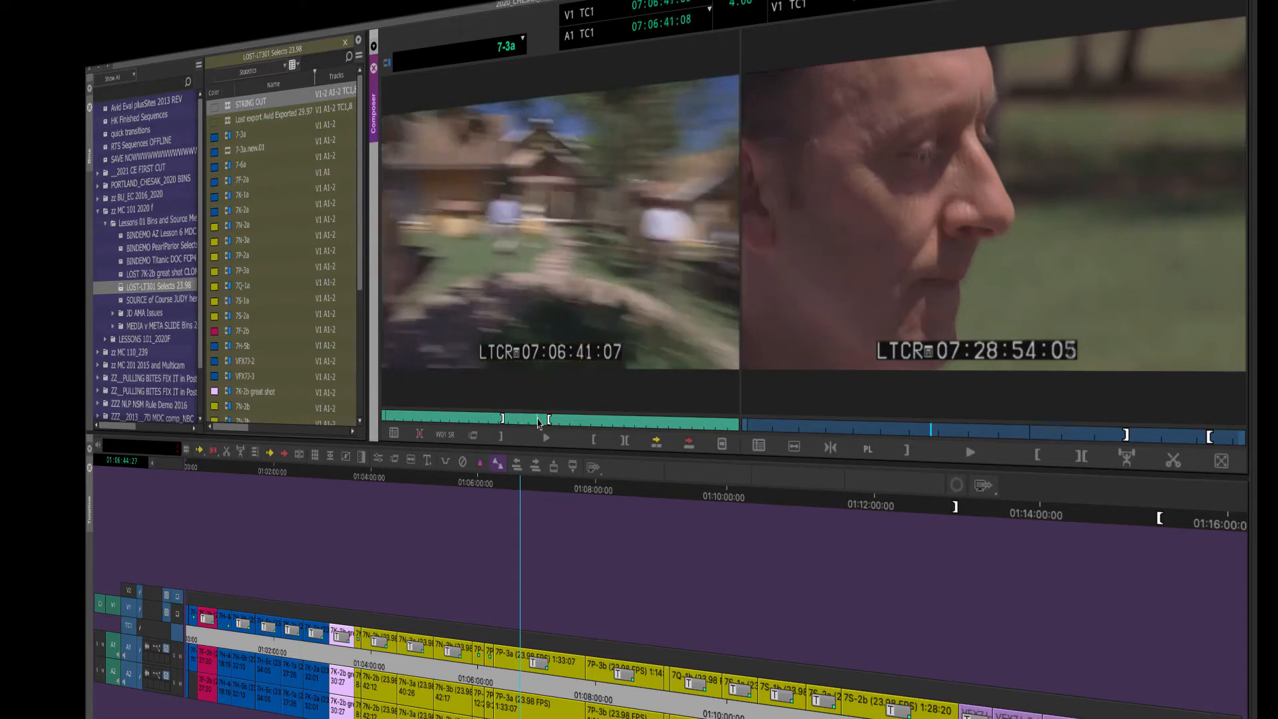
mouse_move(553, 426)
left_mouse_down()
mouse_move(535, 424)
mouse_move(563, 426)
mouse_move(519, 430)
mouse_move(530, 431)
left_mouse_up()
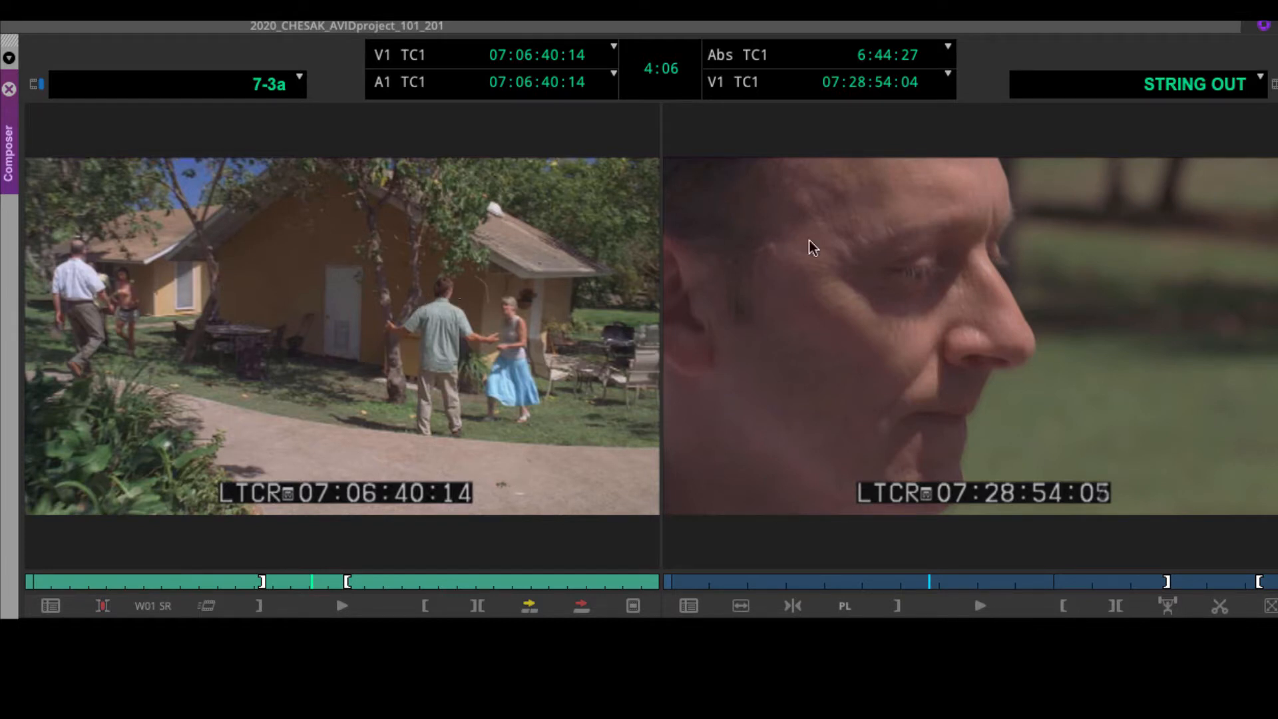
Step: Switch the active monitor back and forth between source clip 7-3a and the STRING OUT sequence
left_click(859, 392)
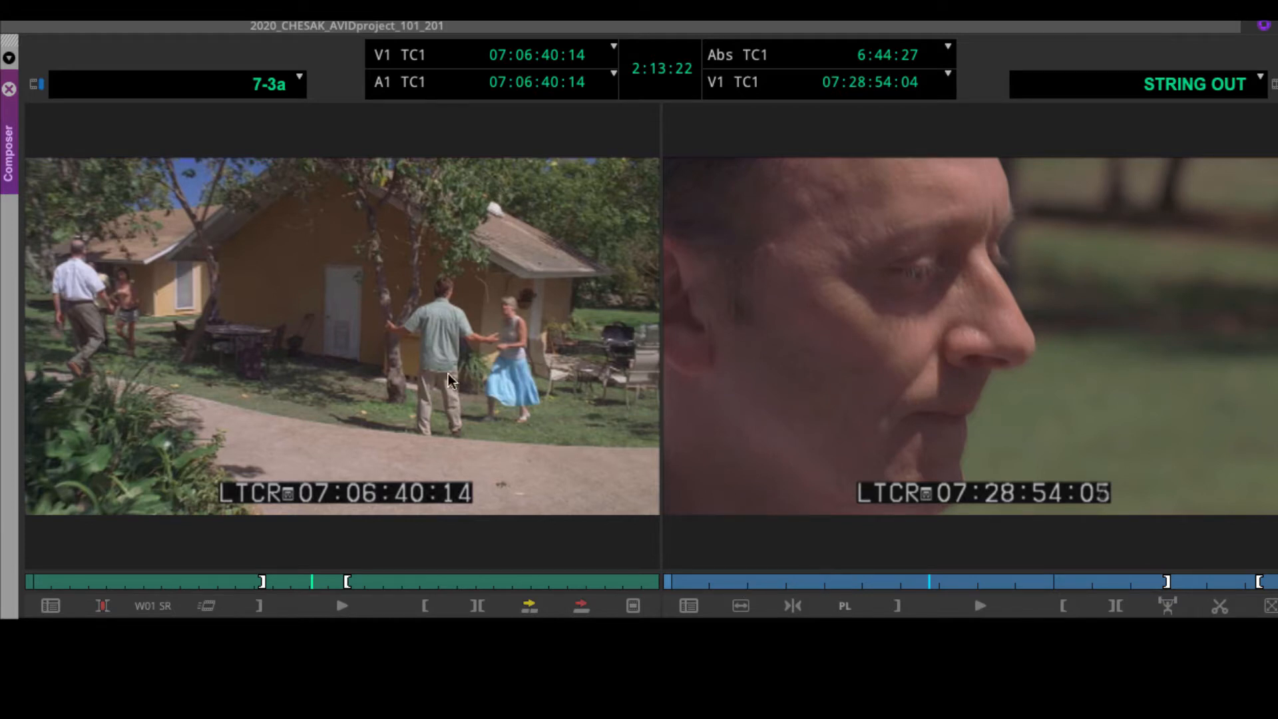
left_click(478, 353)
left_click(765, 330)
left_click(500, 345)
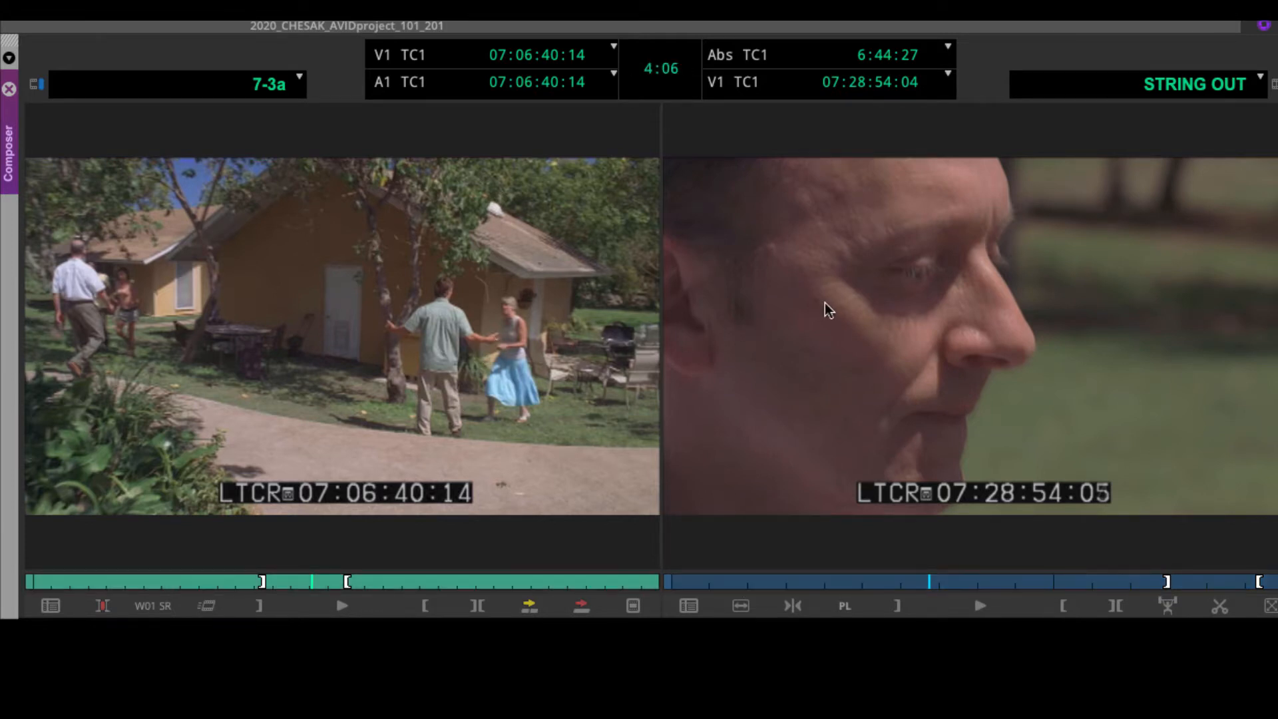
left_click(829, 310)
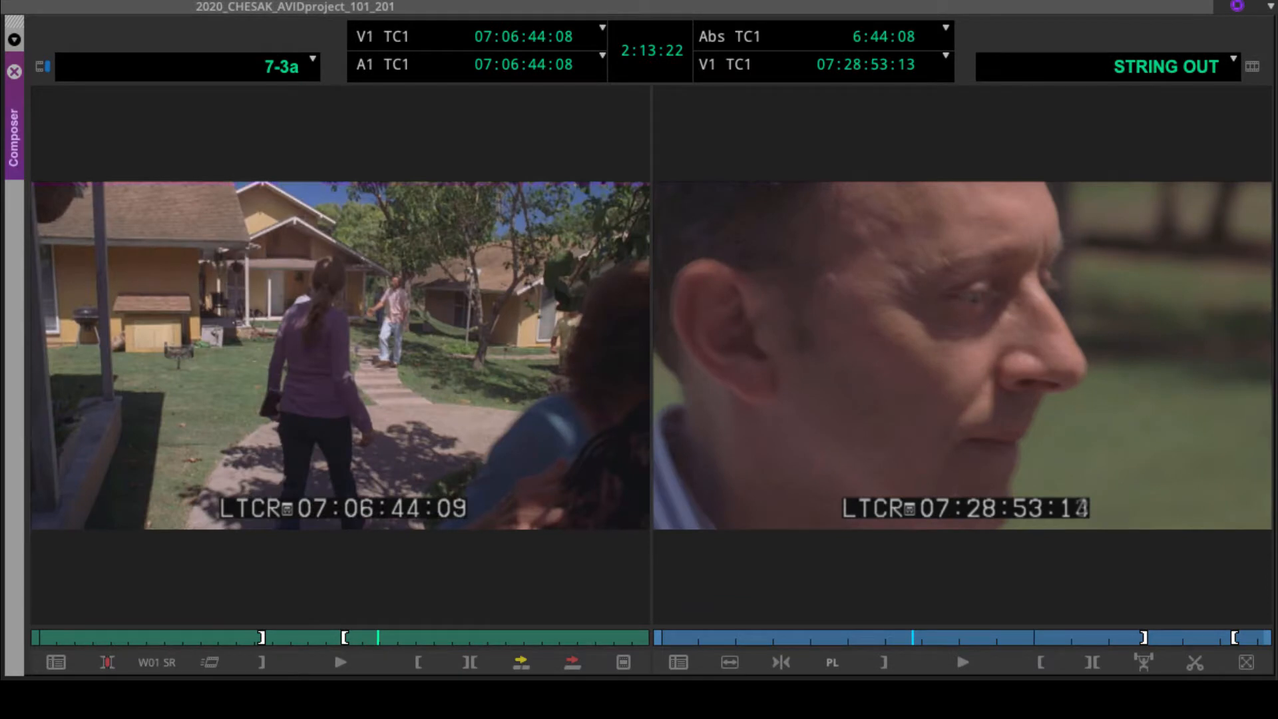
key("Escape")
key("Escape")
key("Escape")
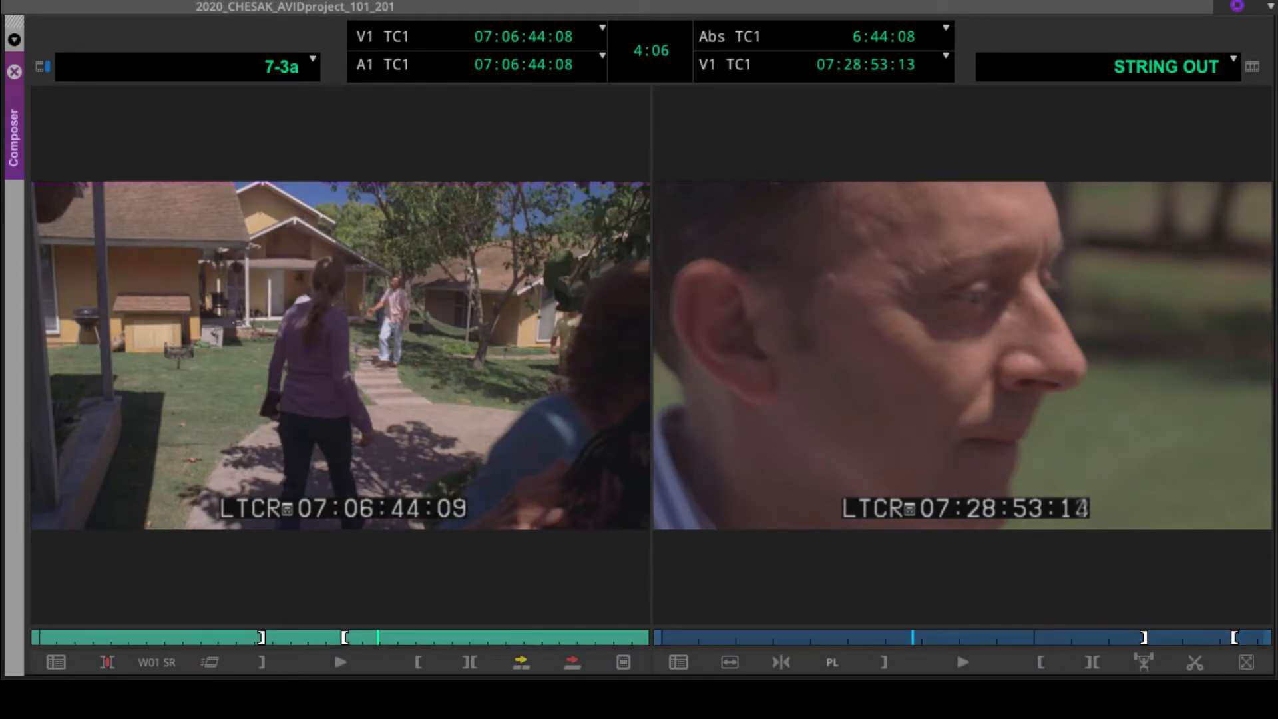
key("Escape")
key("Escape")
key("Escape")
key("Escape")
key("Escape")
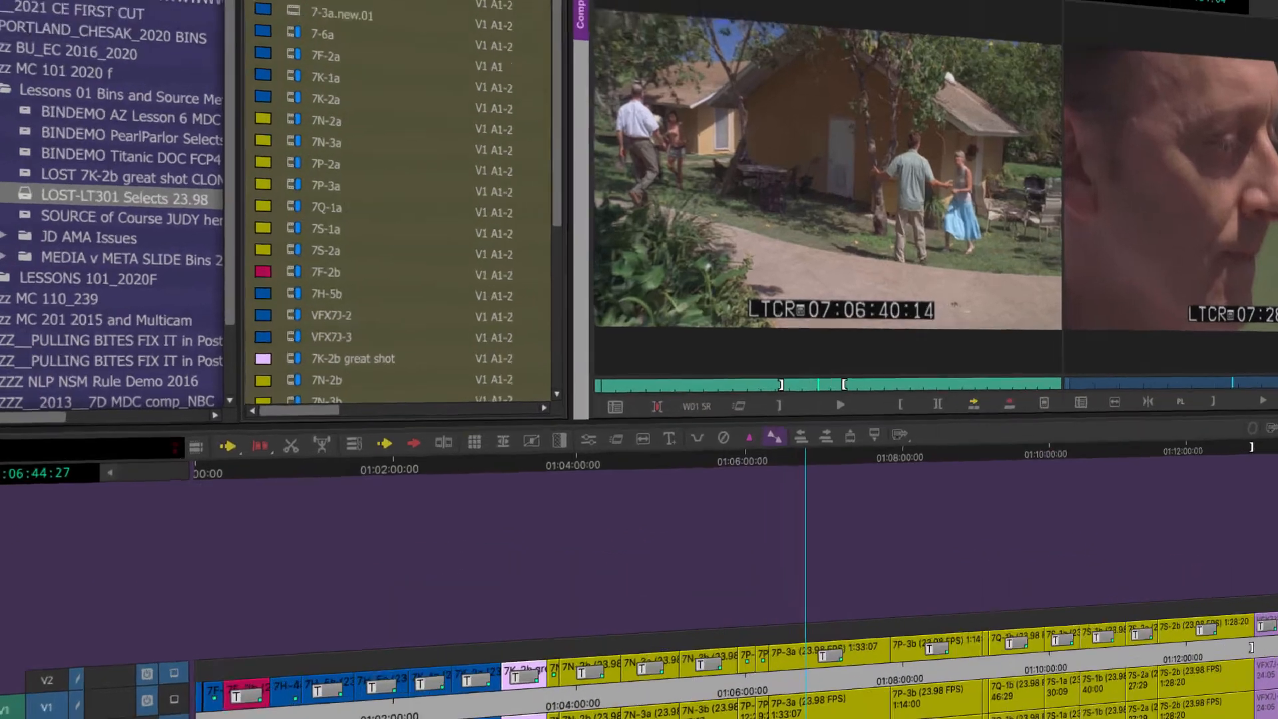
Step: Load the Lost export Avid Exported 29.97 sequence into the record monitor, and switch to STRING OUT and back
double_click(221, 218)
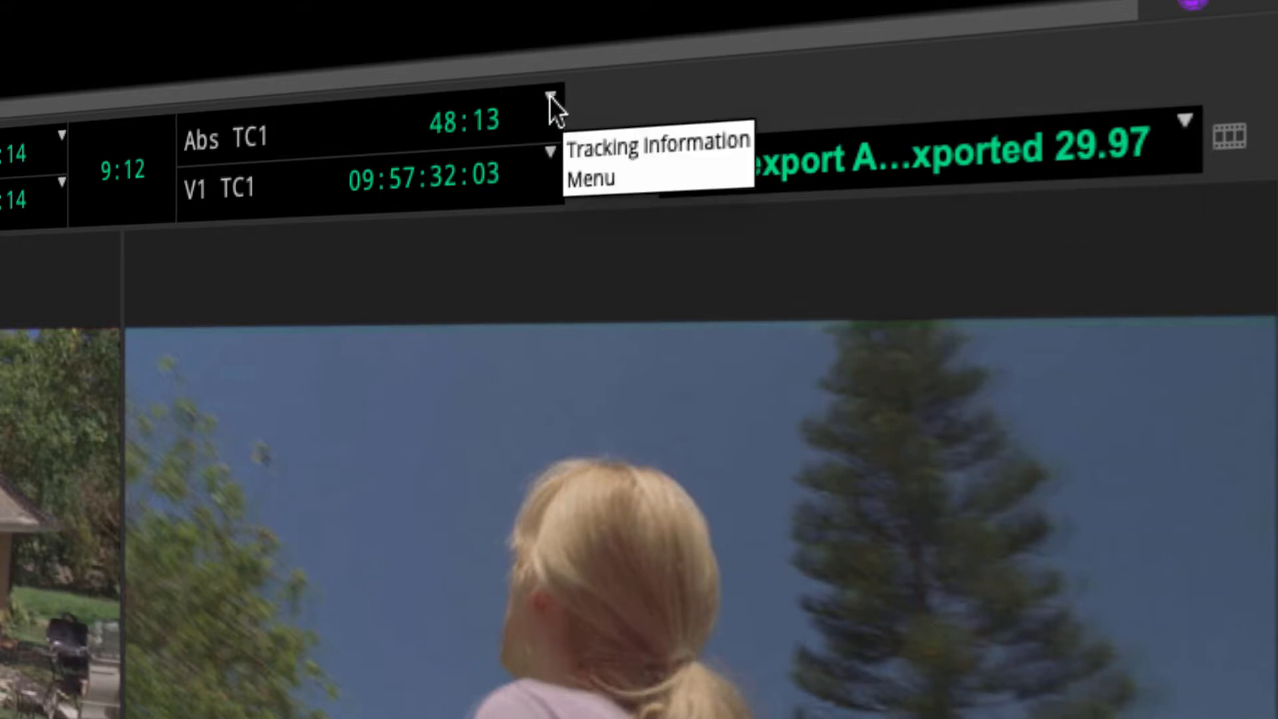
left_click(1185, 120)
left_click(1051, 371)
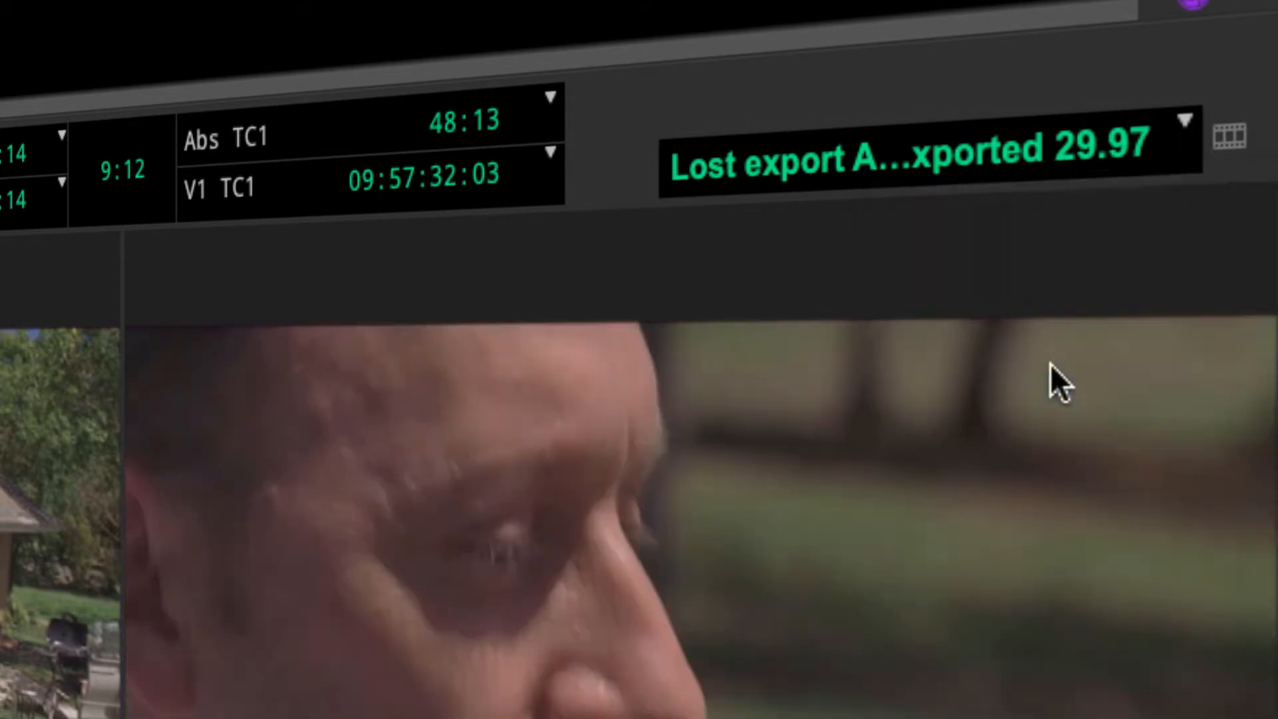
left_click(1189, 118)
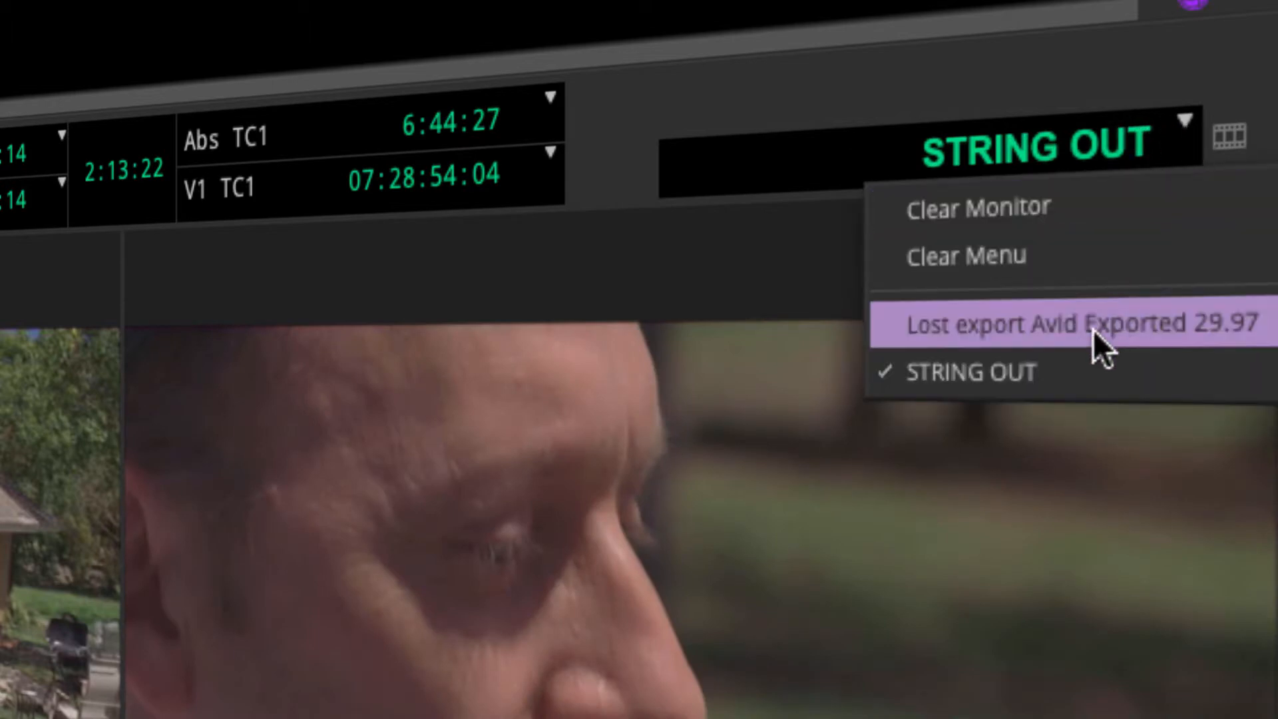
left_click(1015, 327)
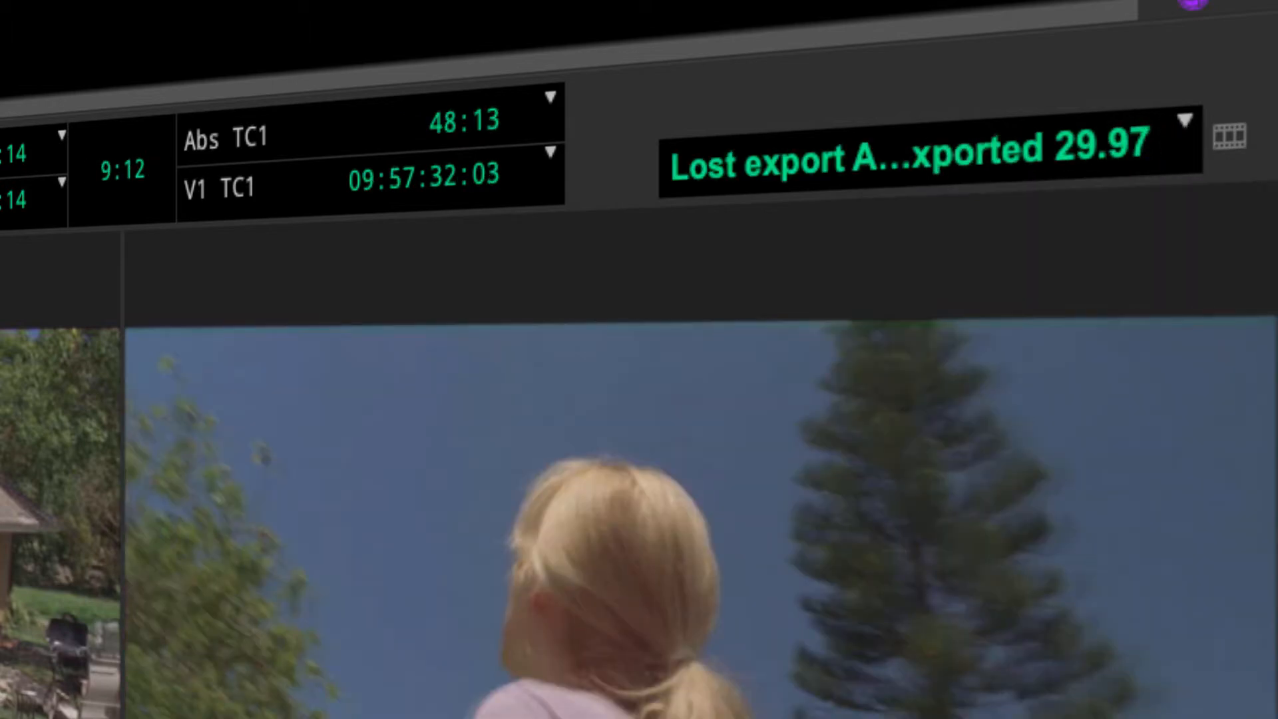
Step: Clear the record monitor and view the source monitor's list of loaded clips without changing the clip
left_click(1184, 121)
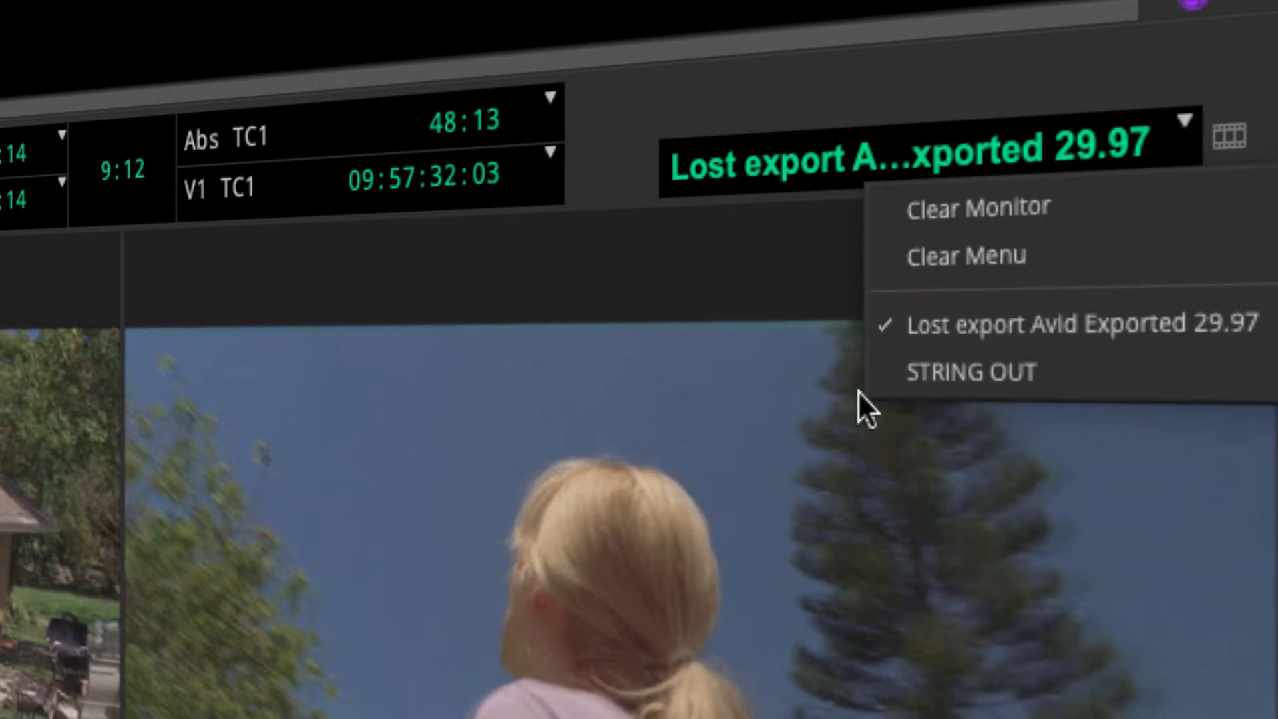
left_click(988, 204)
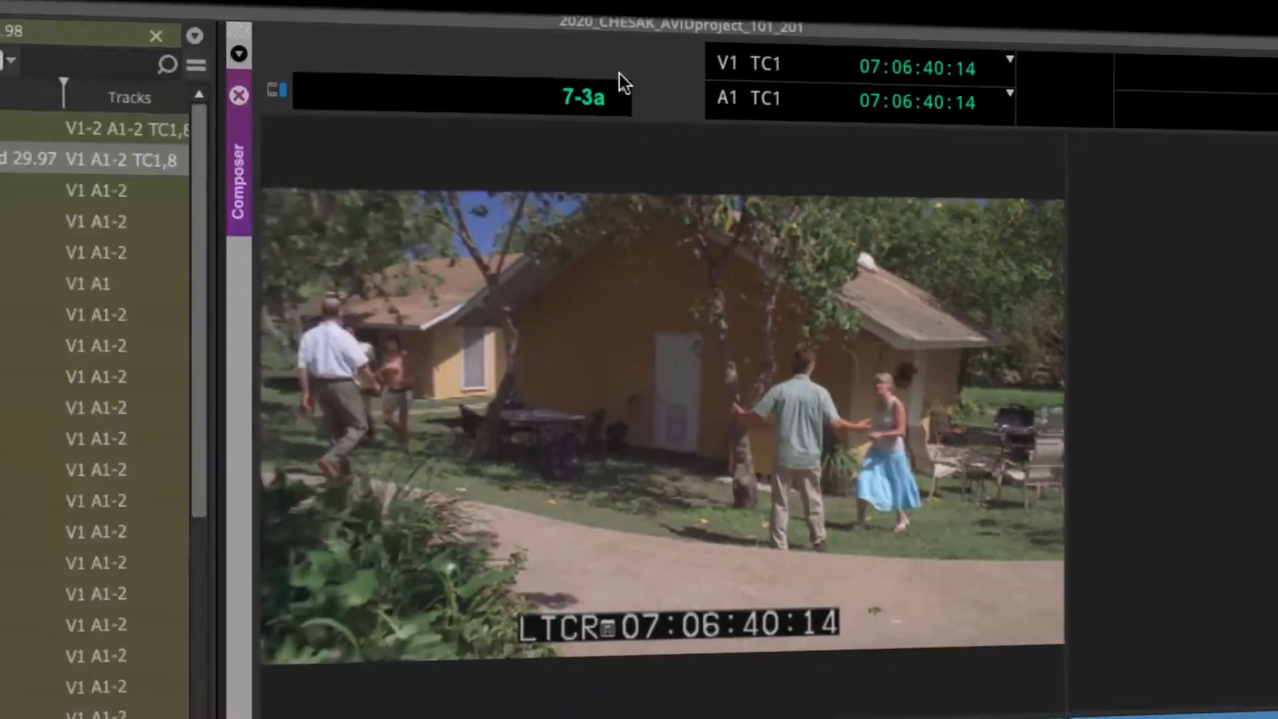
left_click(622, 85)
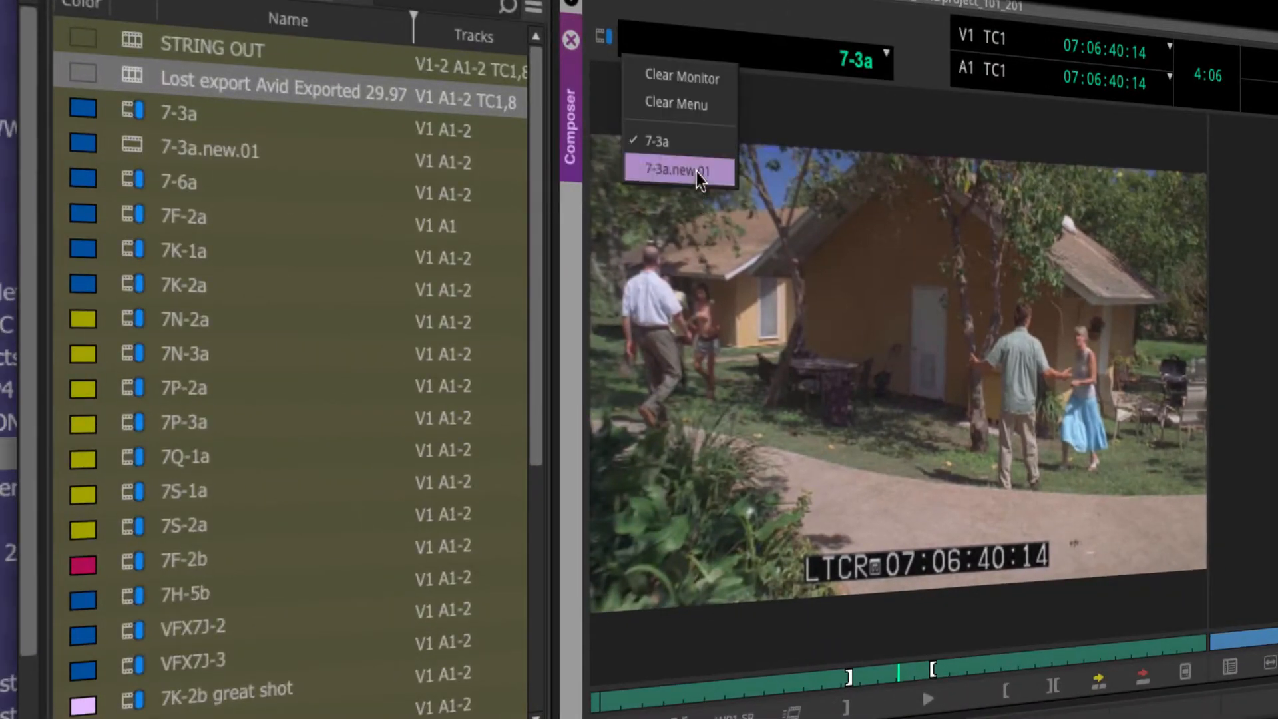
left_click(917, 226)
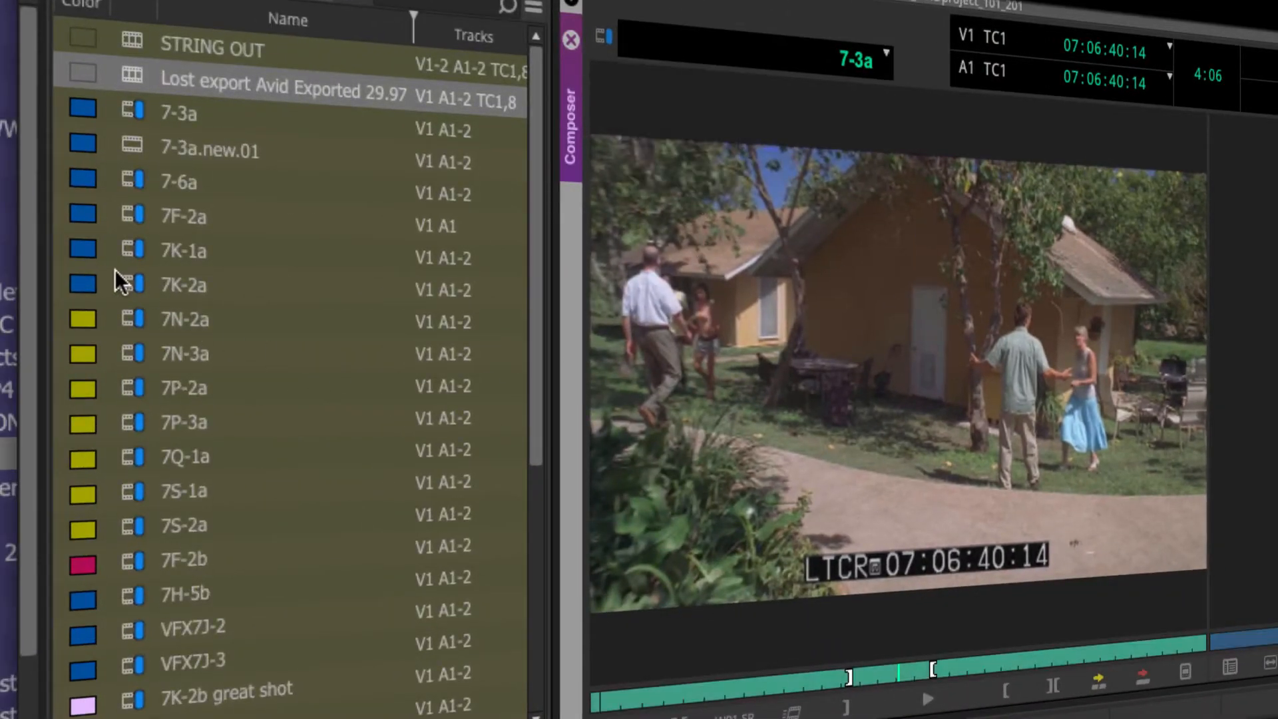
Step: Load the clips from 7F-2a through 7S-1a together from the bin into the source monitor
left_click(126, 211)
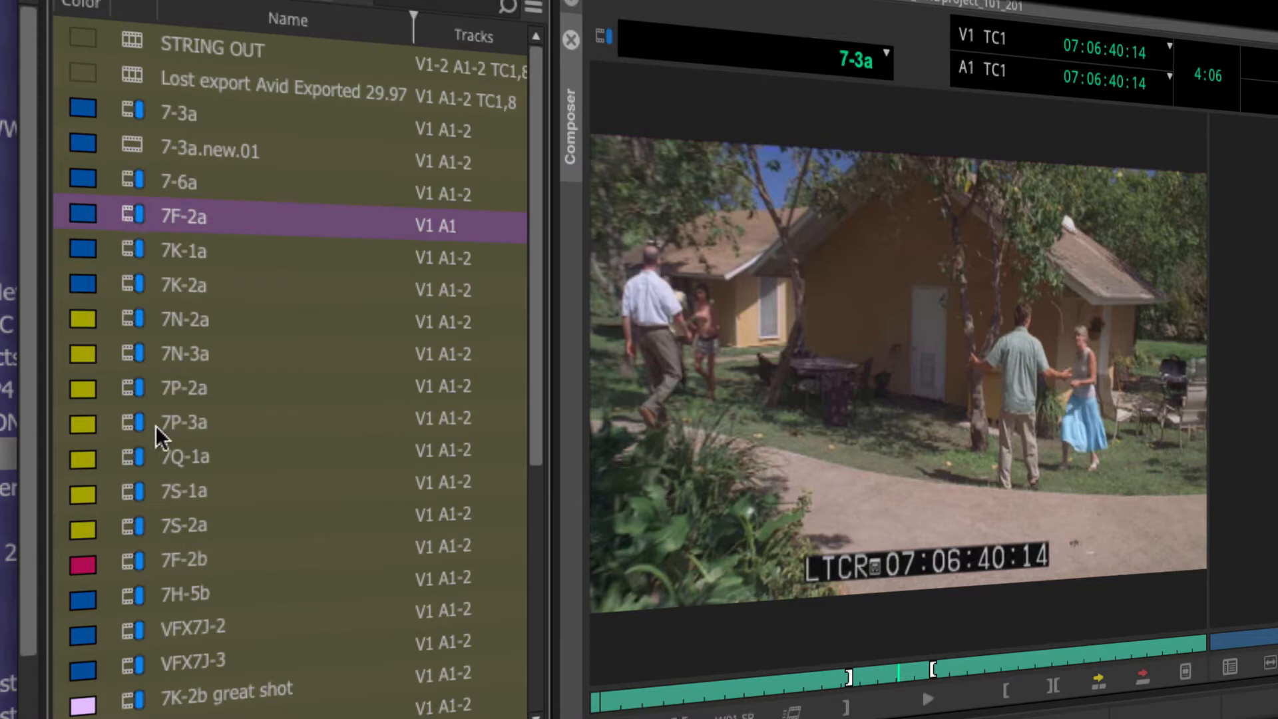
left_click(131, 490, "shift")
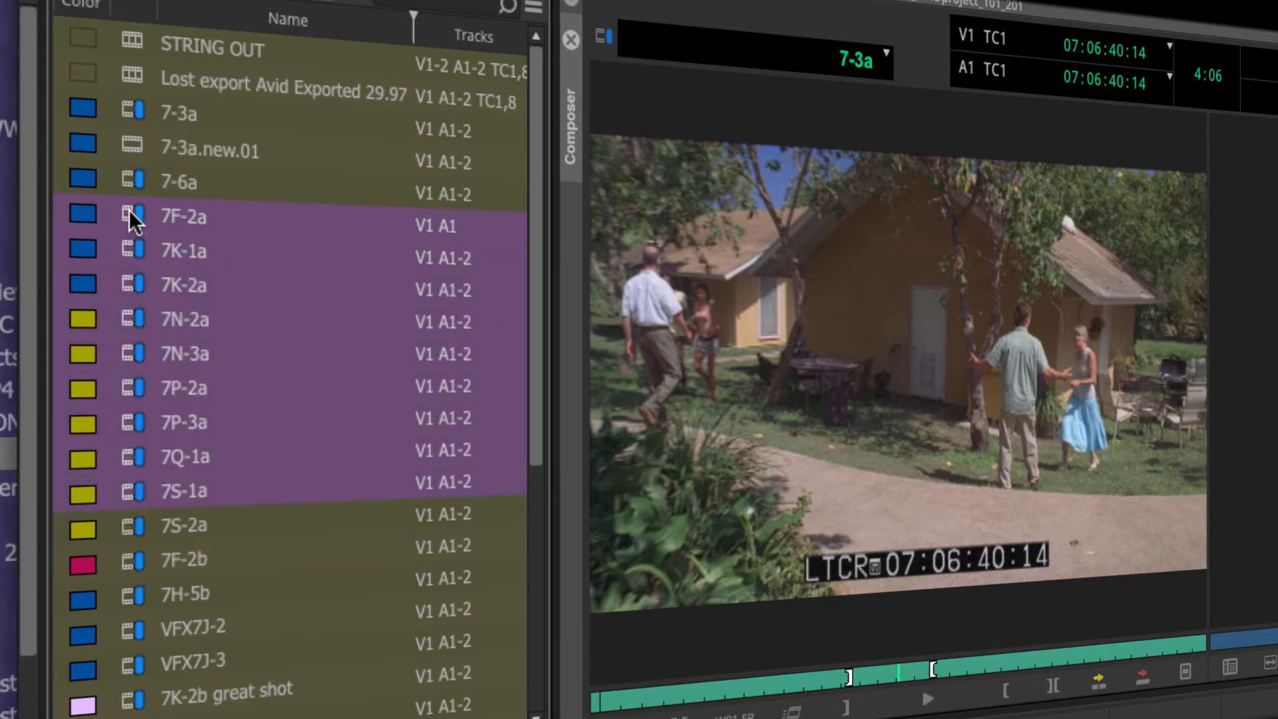
left_click_drag(132, 219, 916, 260)
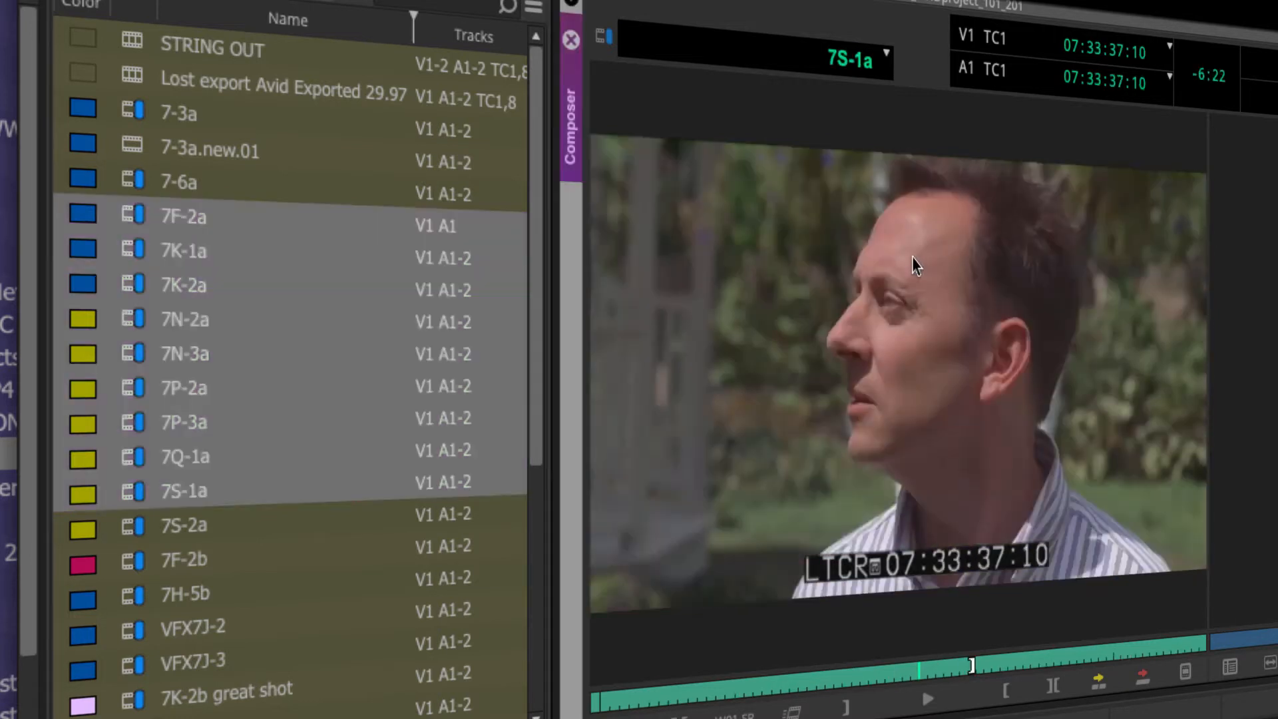
Step: Switch the source monitor among its loaded clips, from 7N-3a to 7K-2a and on to 7F-2a
left_click(885, 58)
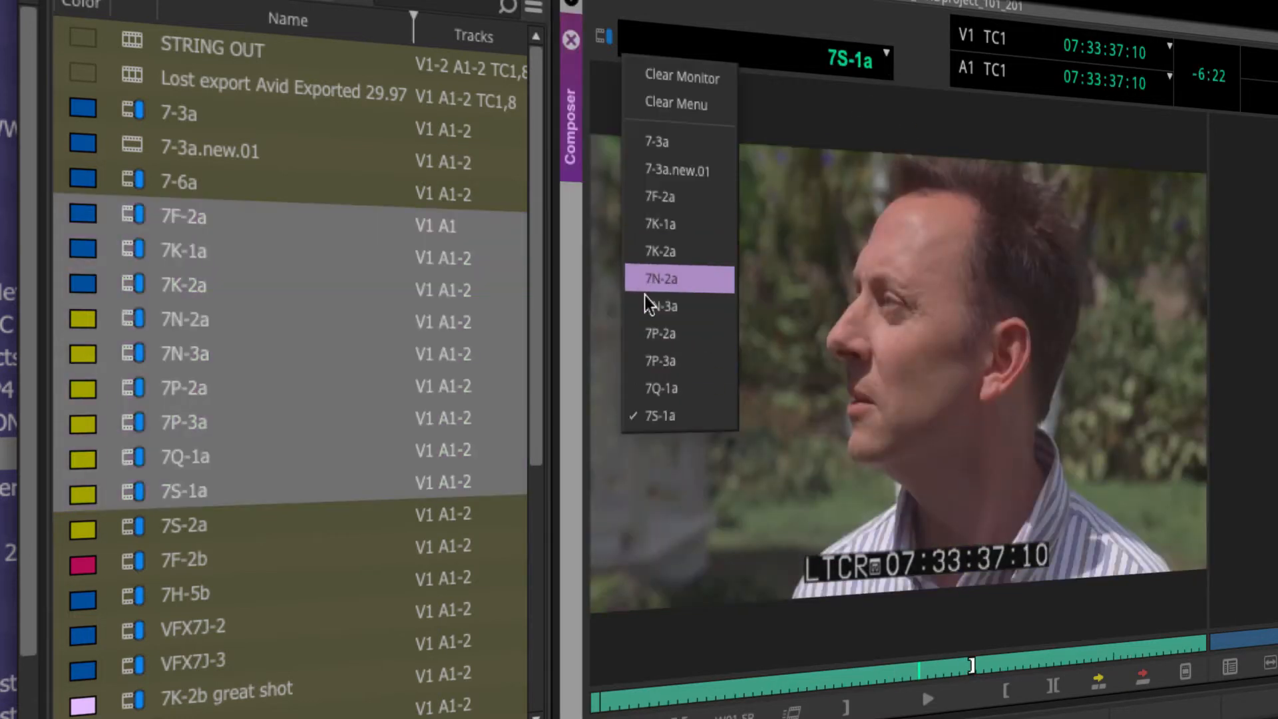
left_click(647, 305)
left_click(856, 58)
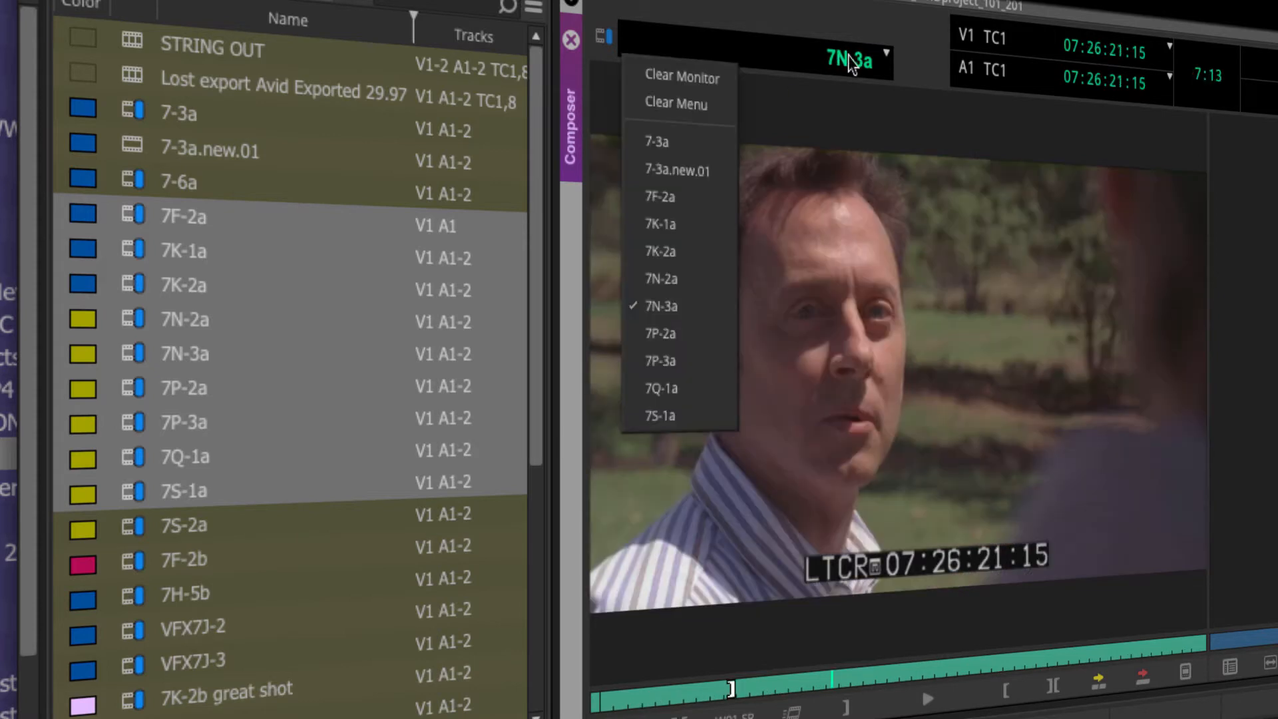
left_click(651, 250)
left_click(805, 56)
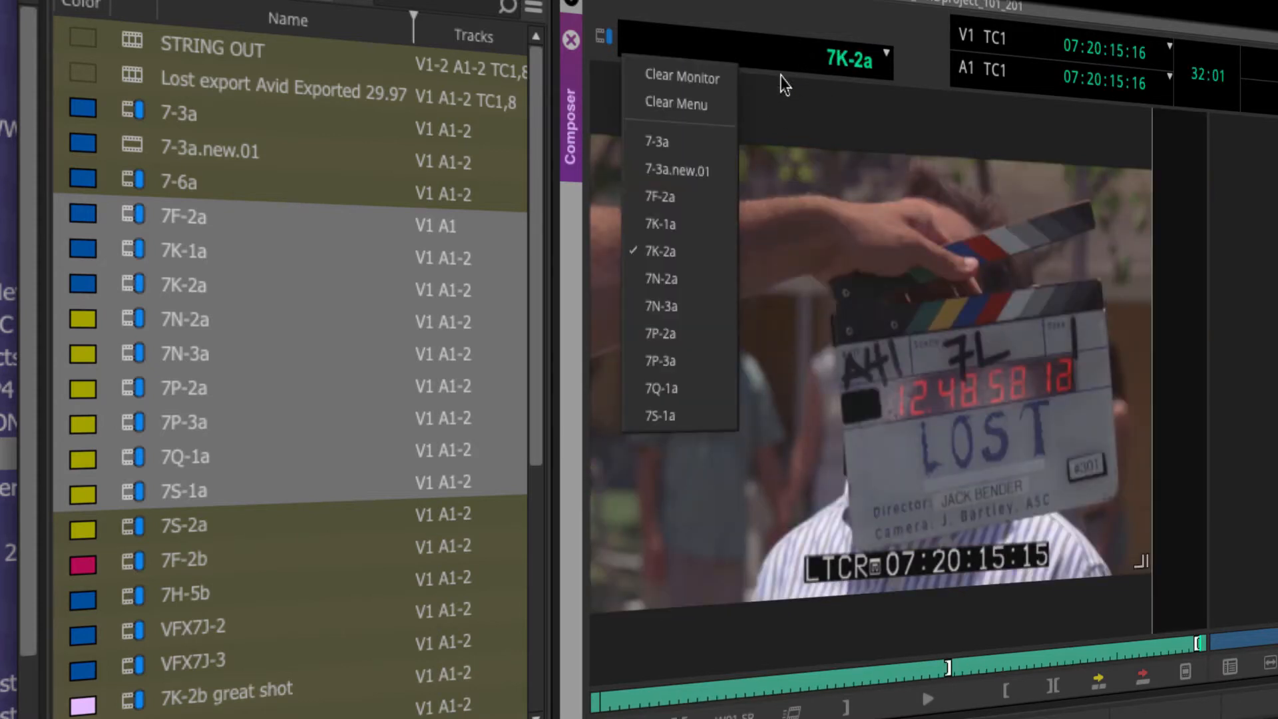
left_click(697, 207)
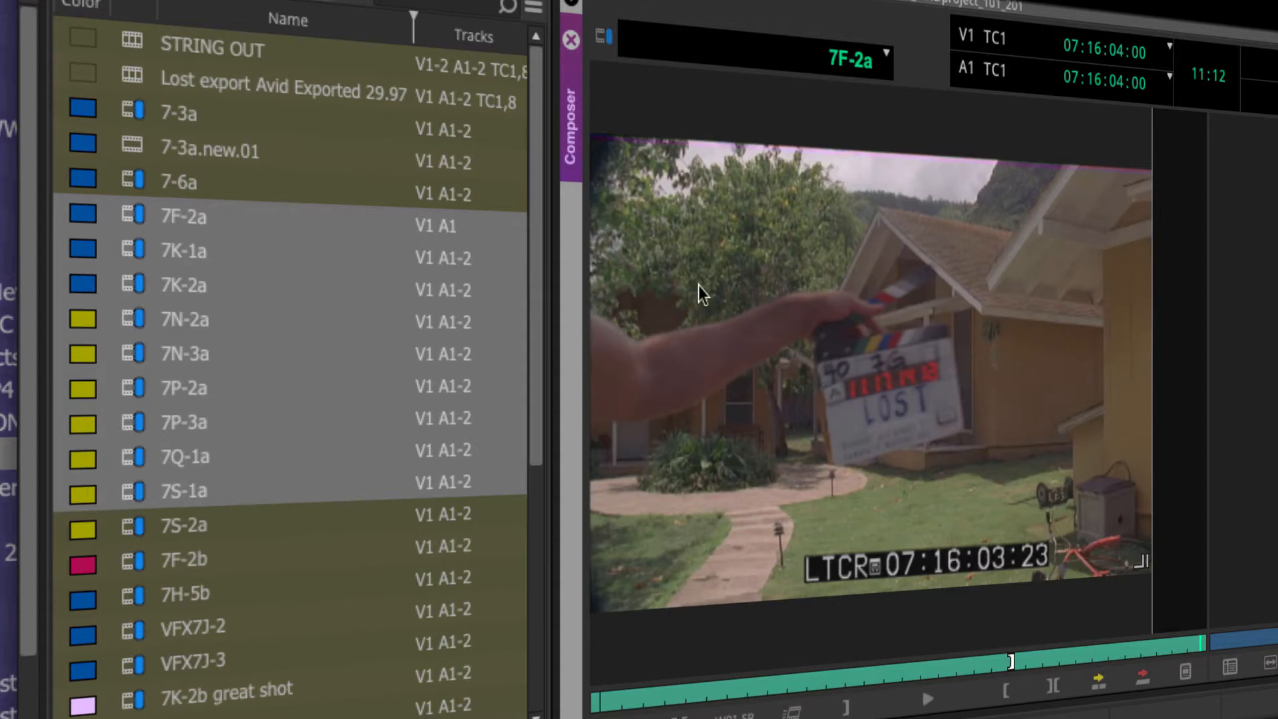
Step: Switch to 7S-1a and back to 7F-2a using the most-recently-viewed clip order, and park 7F-2a at 07:15:48:02
left_click(866, 58)
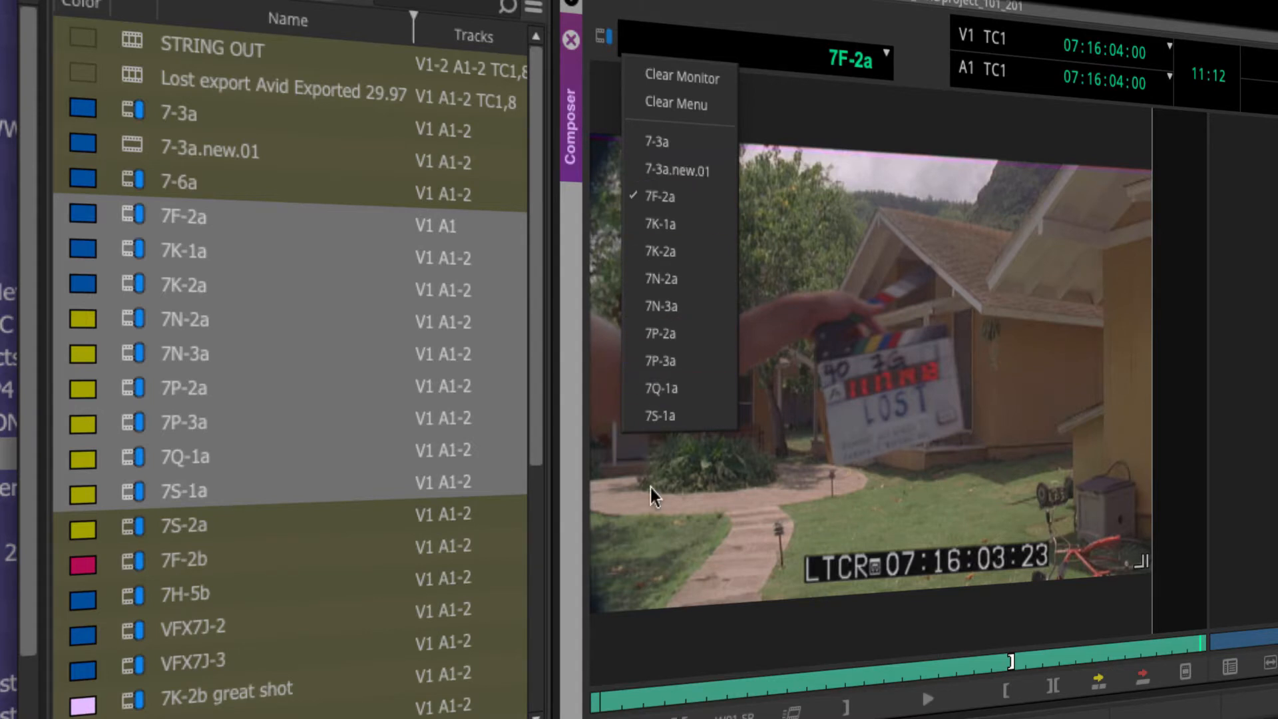
left_click(925, 322)
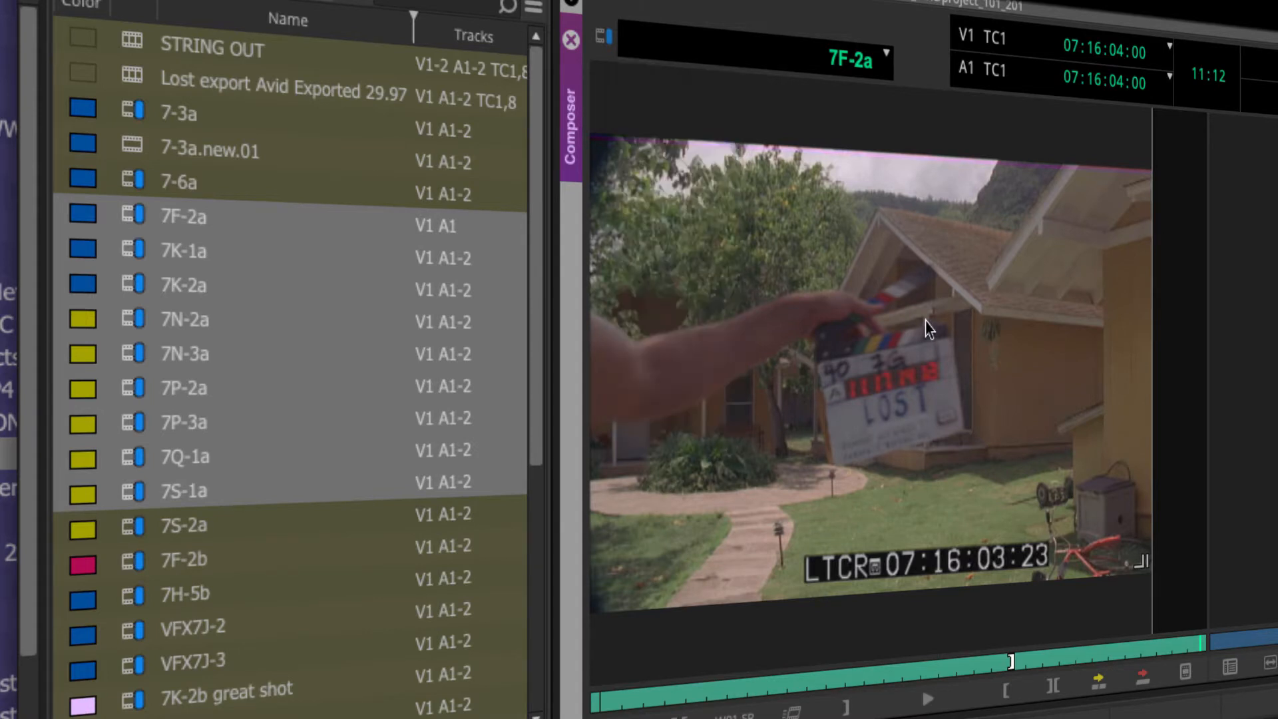
left_click(802, 65)
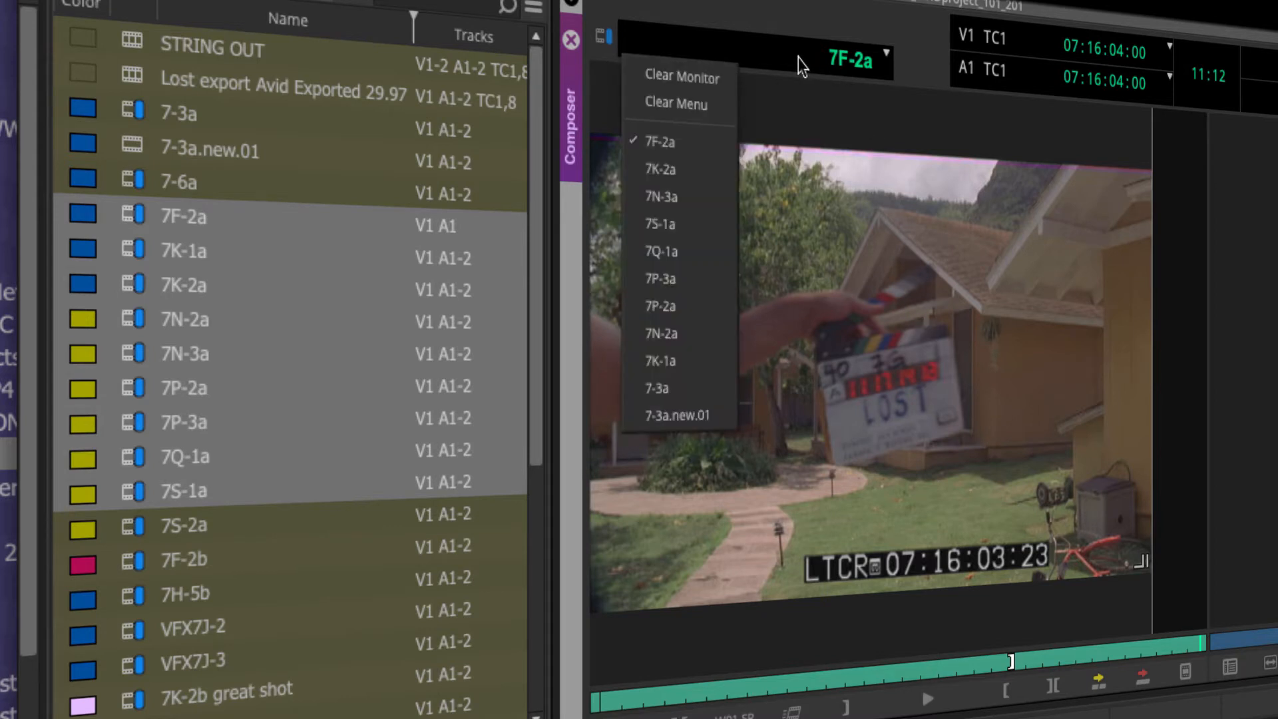
left_click(664, 226)
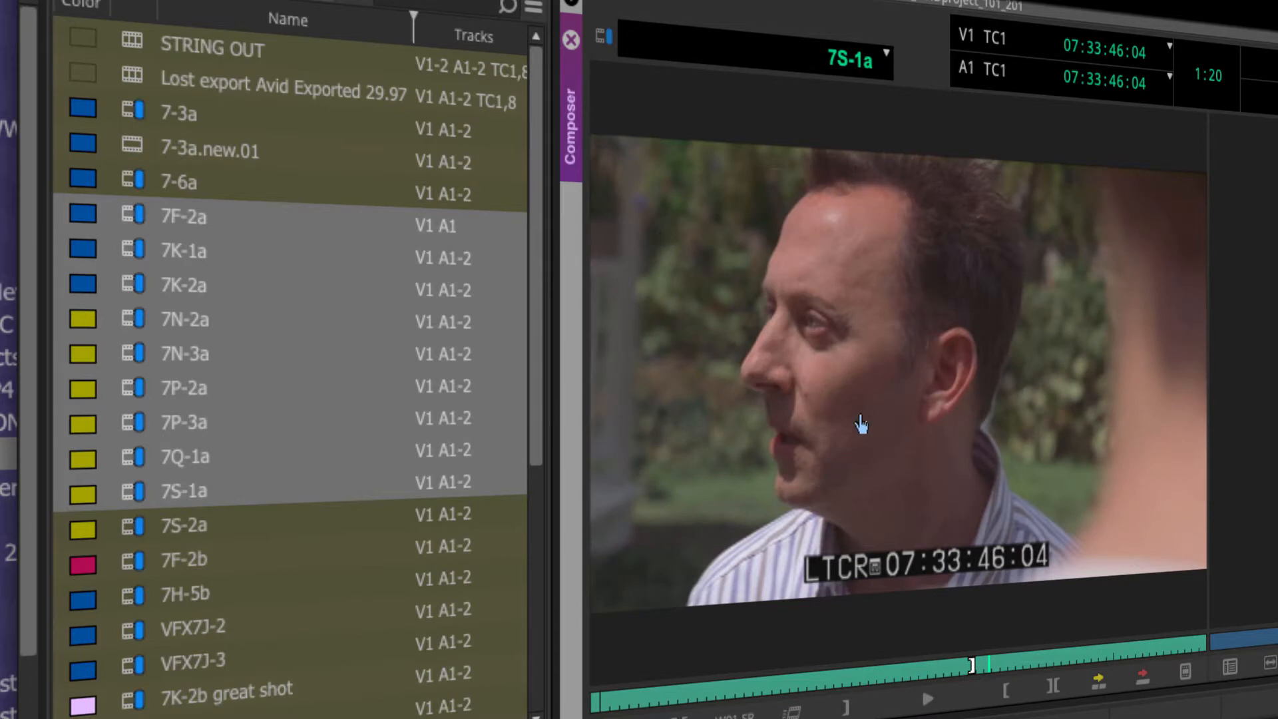
left_click(832, 62)
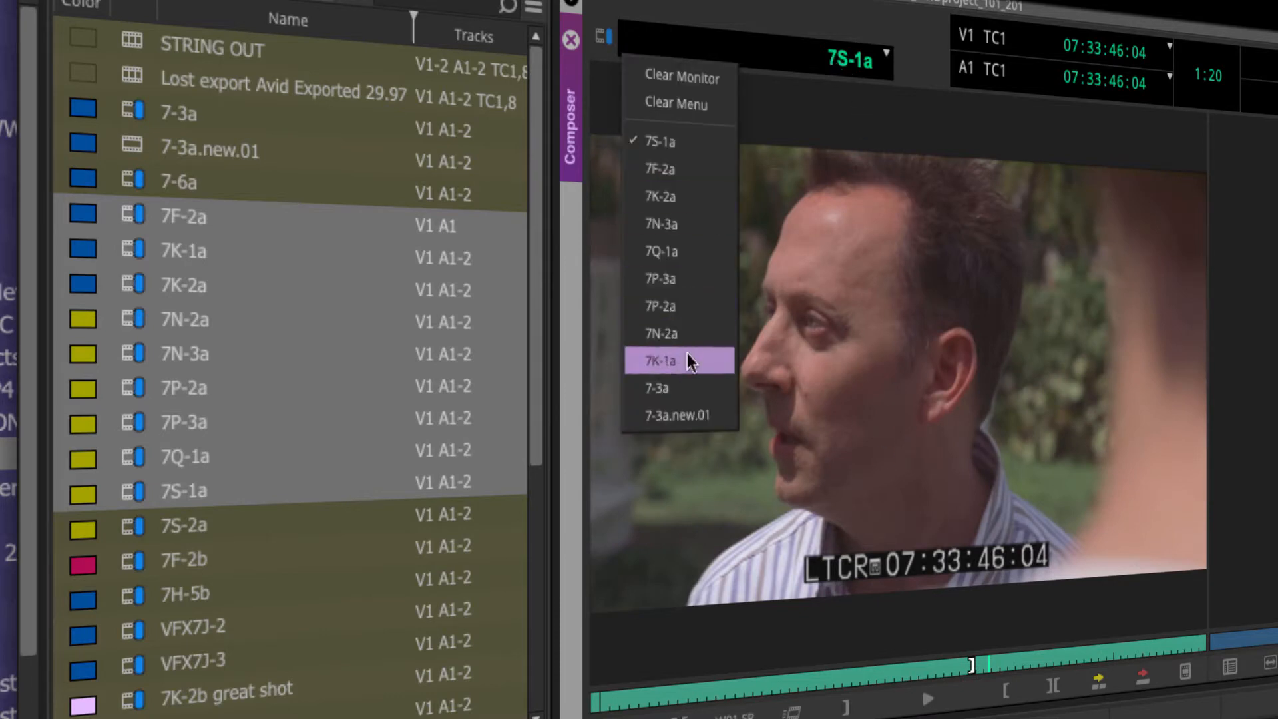
left_click(696, 172)
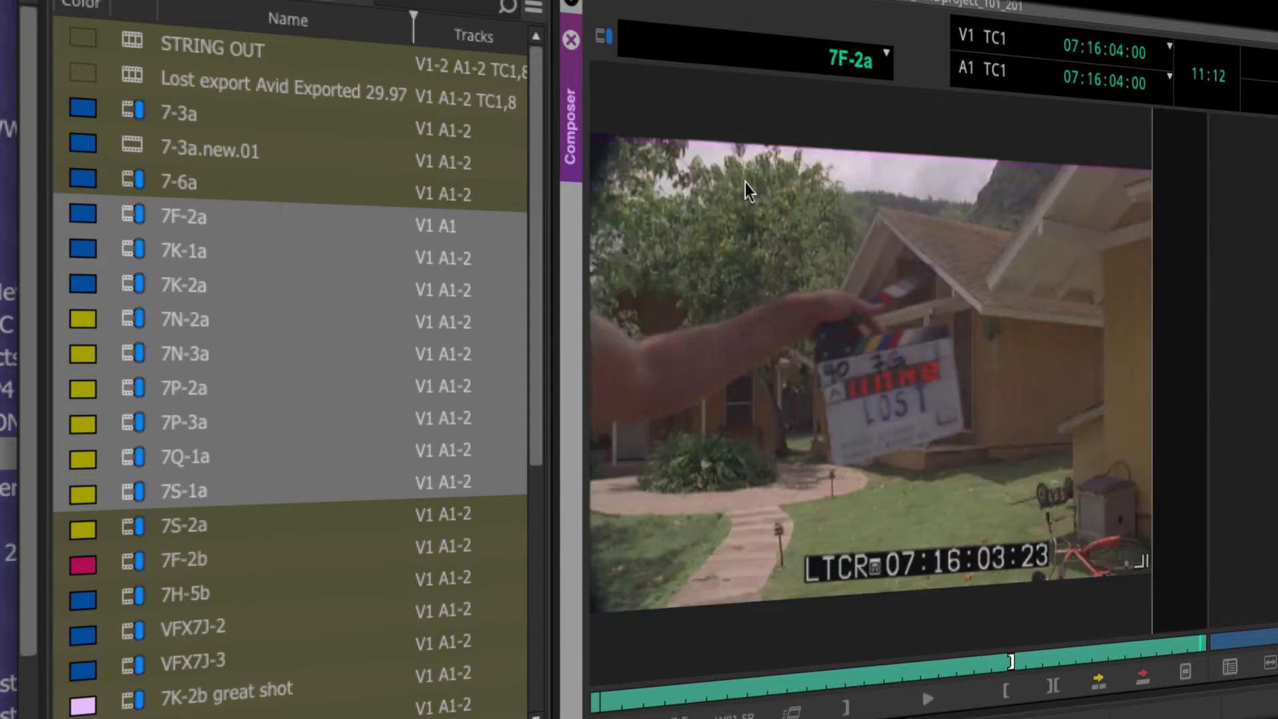
left_click_drag(964, 663, 911, 663)
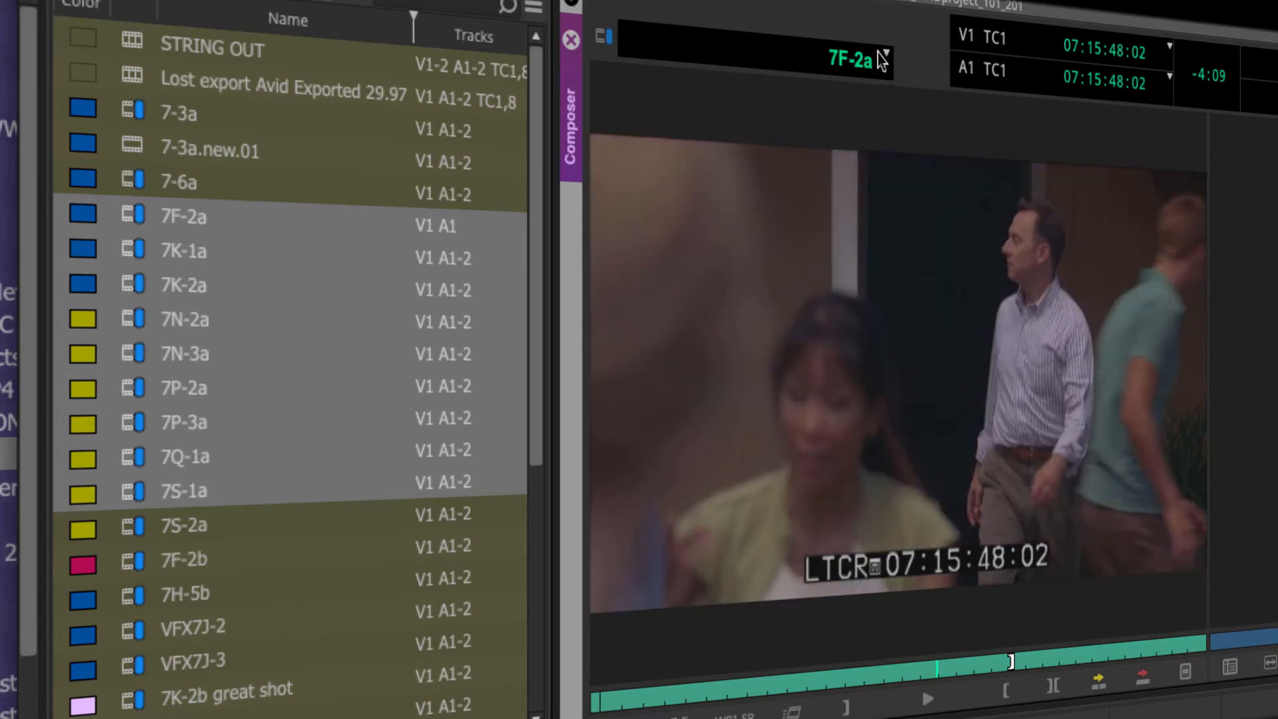
Step: Clear the source monitor, empty its list of loaded clips, and release the multi-clip selection in the bin
left_click(874, 60)
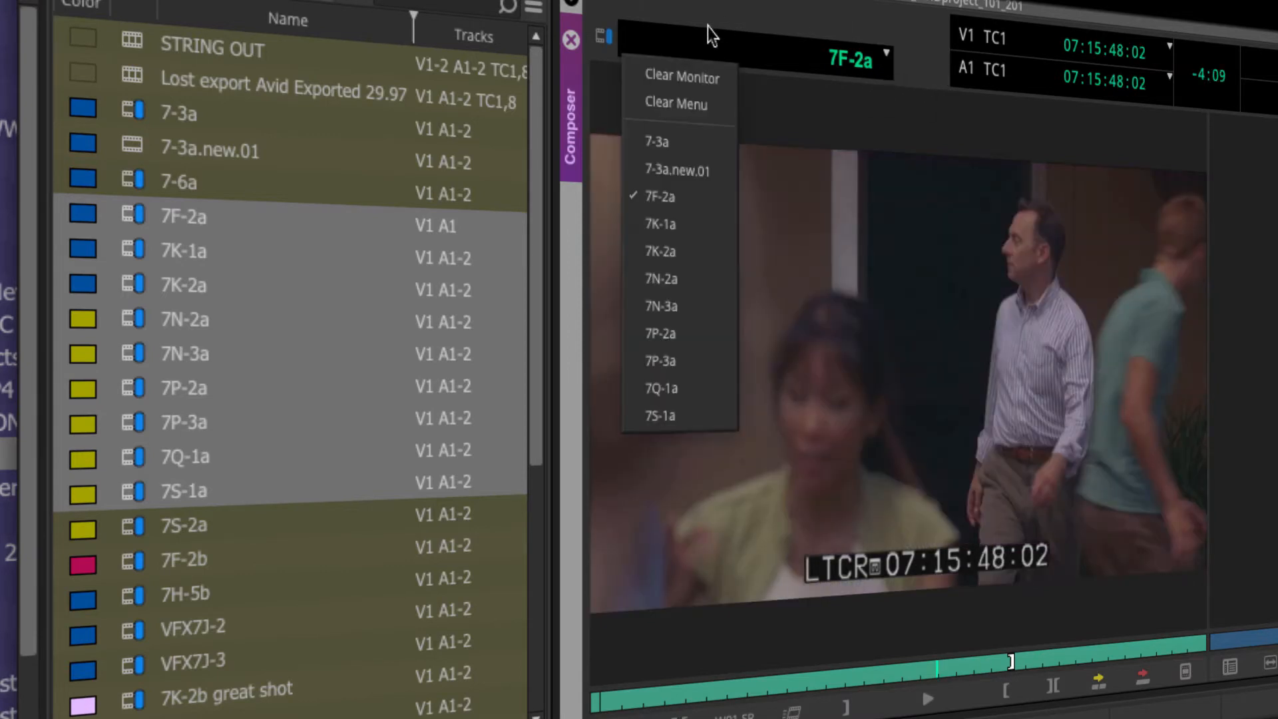
left_click(693, 74)
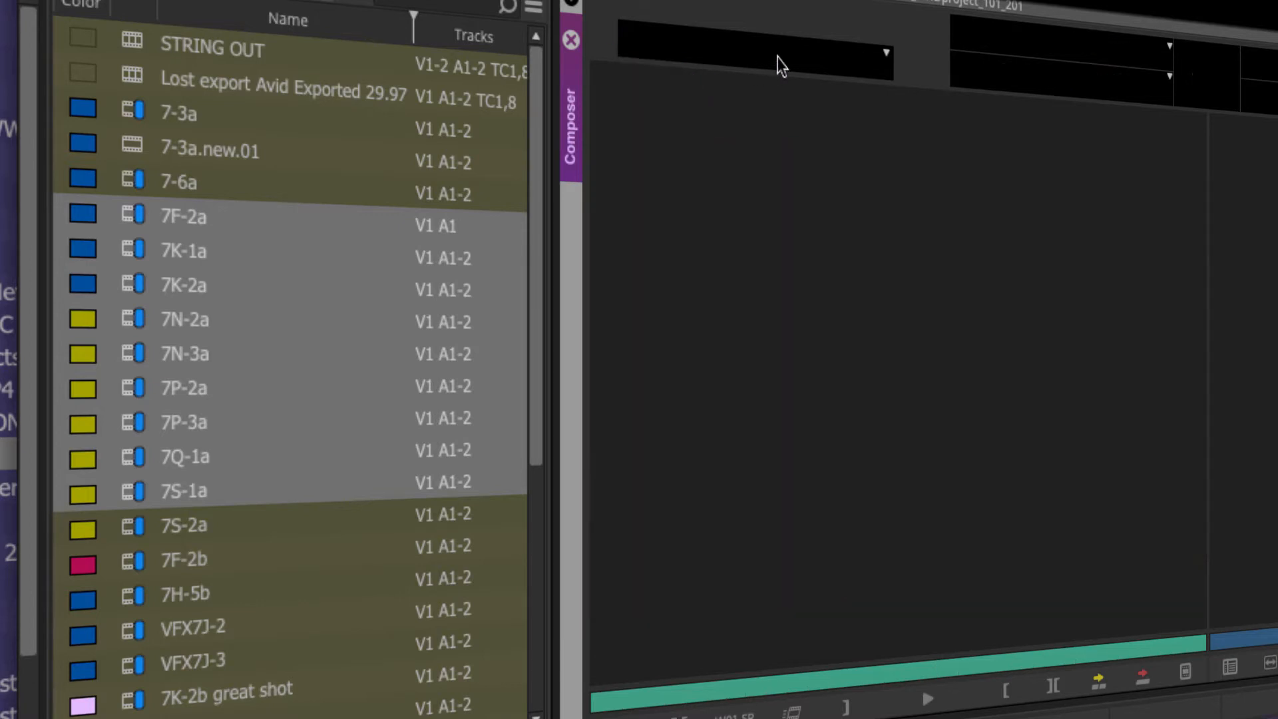
left_click(827, 63)
left_click(696, 117)
left_click(185, 593)
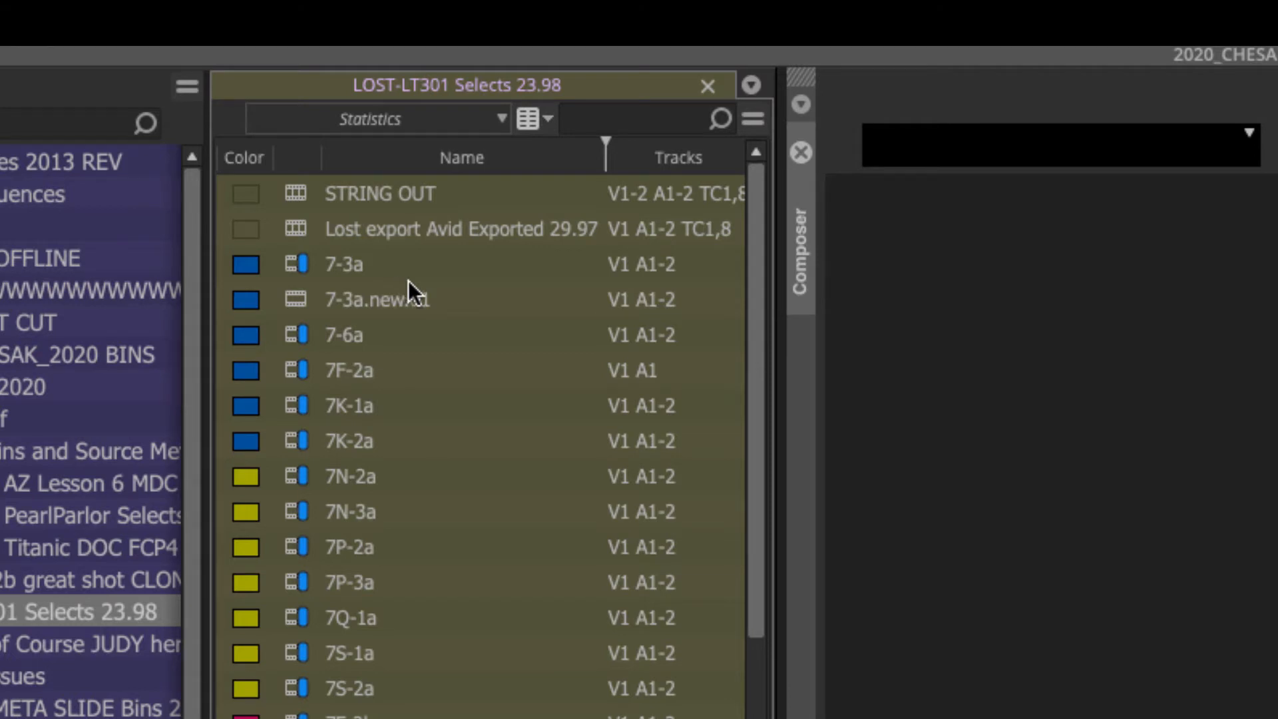
Step: Review the LOST-LT301 Selects 23.98 bin's display modes, column commands and saved bin views, keeping the Statistics text view
left_click(550, 118)
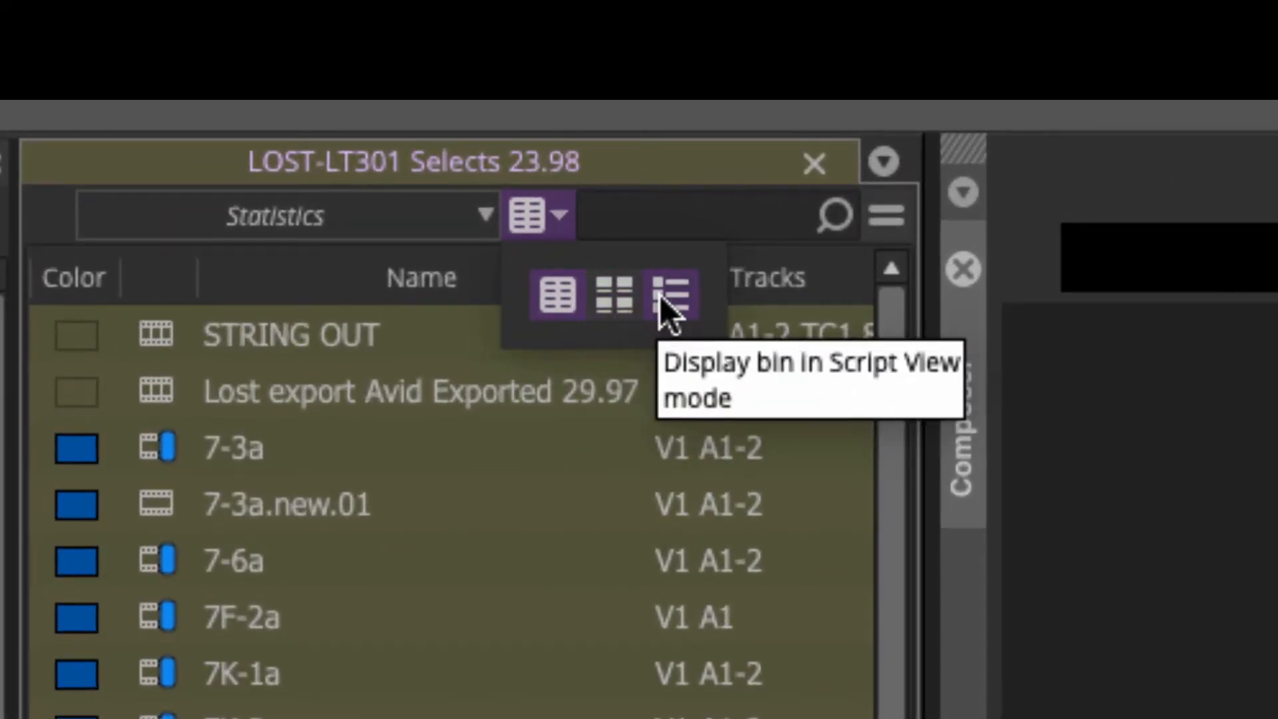
left_click(554, 290)
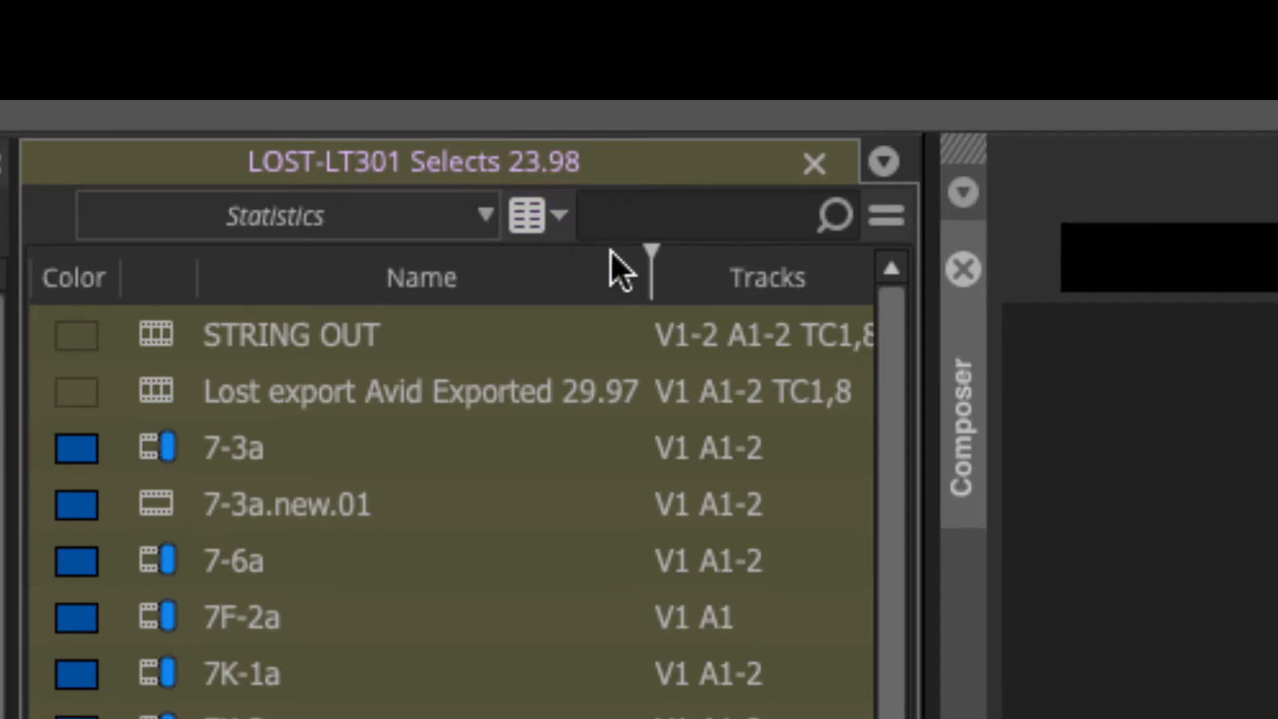
right_click(569, 265)
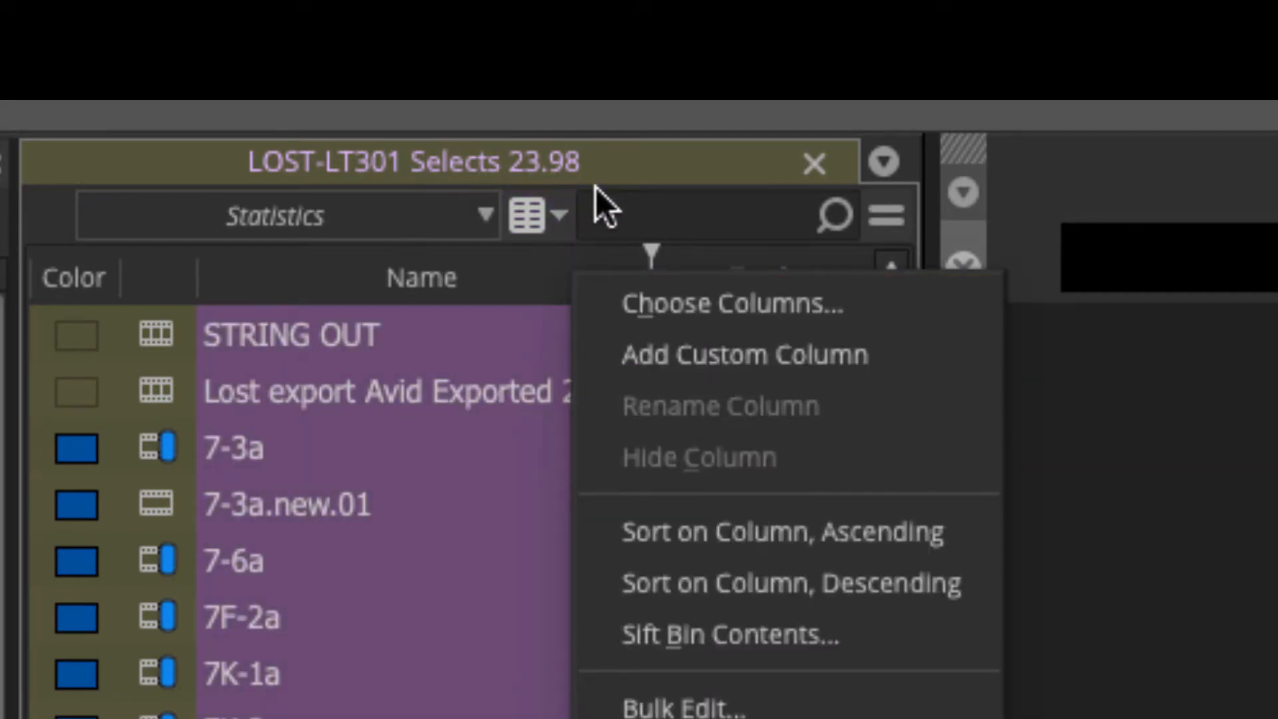
left_click(630, 203)
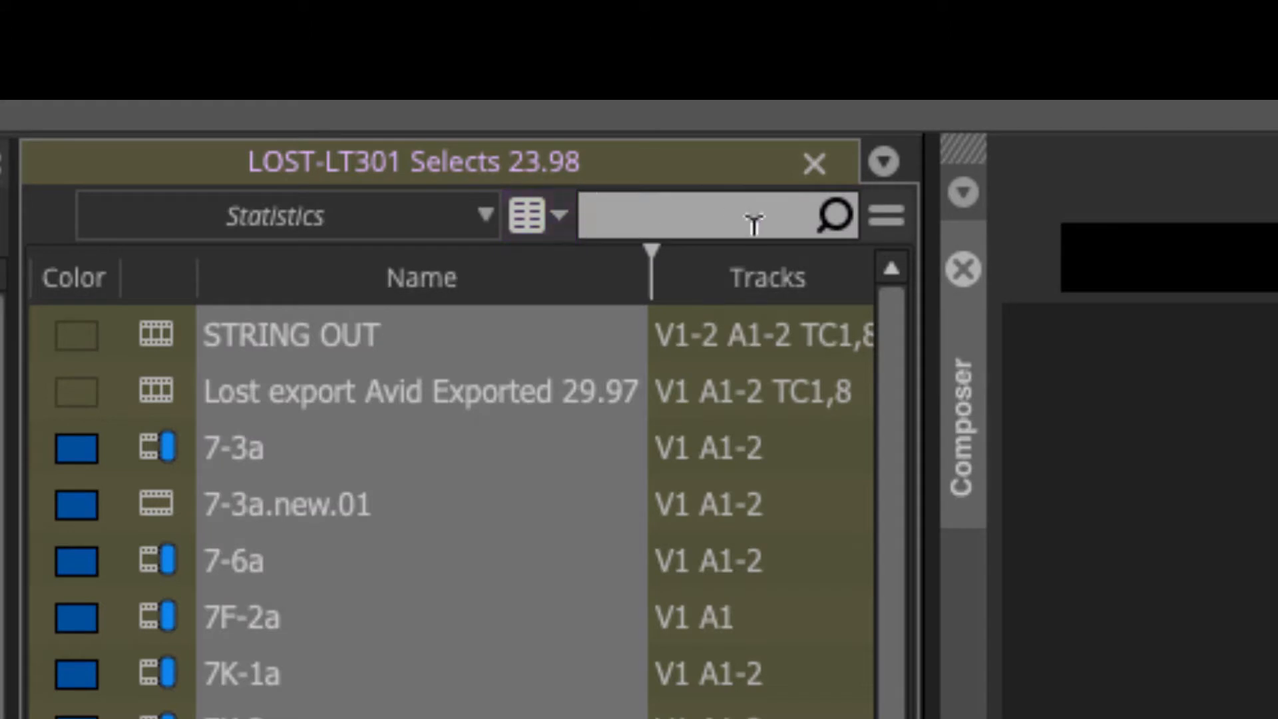
left_click(325, 217)
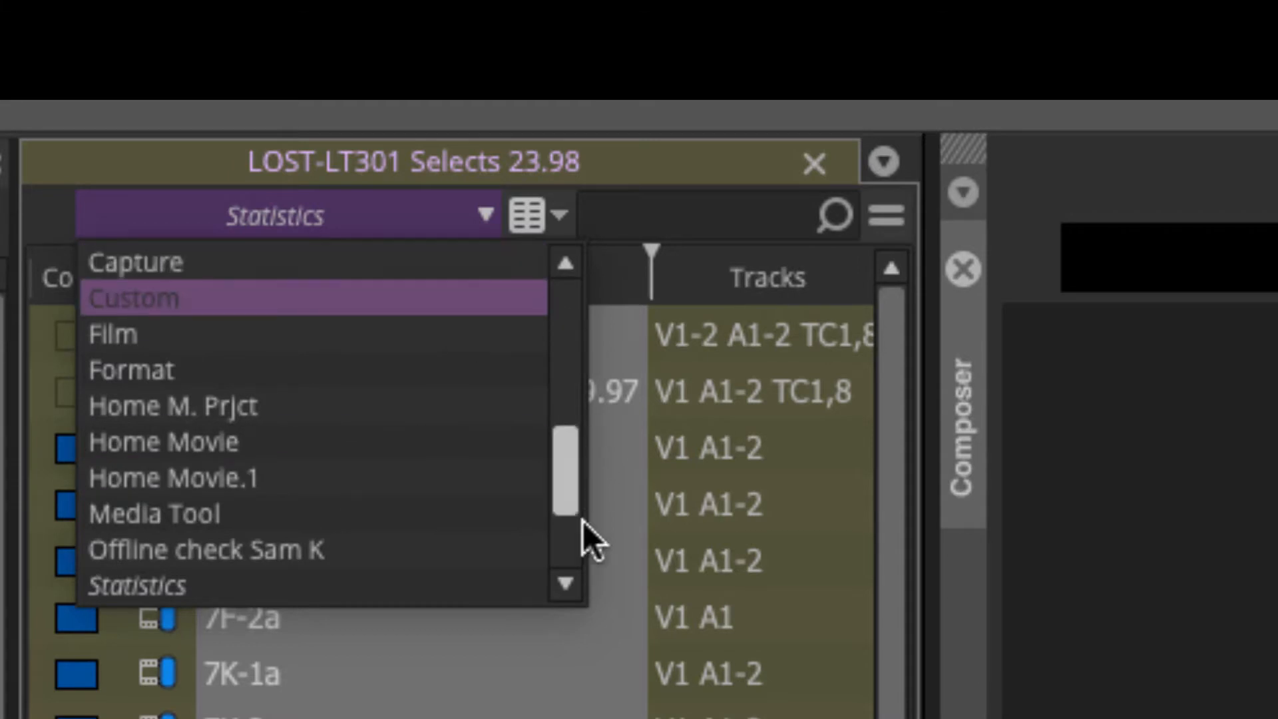
left_click_drag(584, 526, 400, 165)
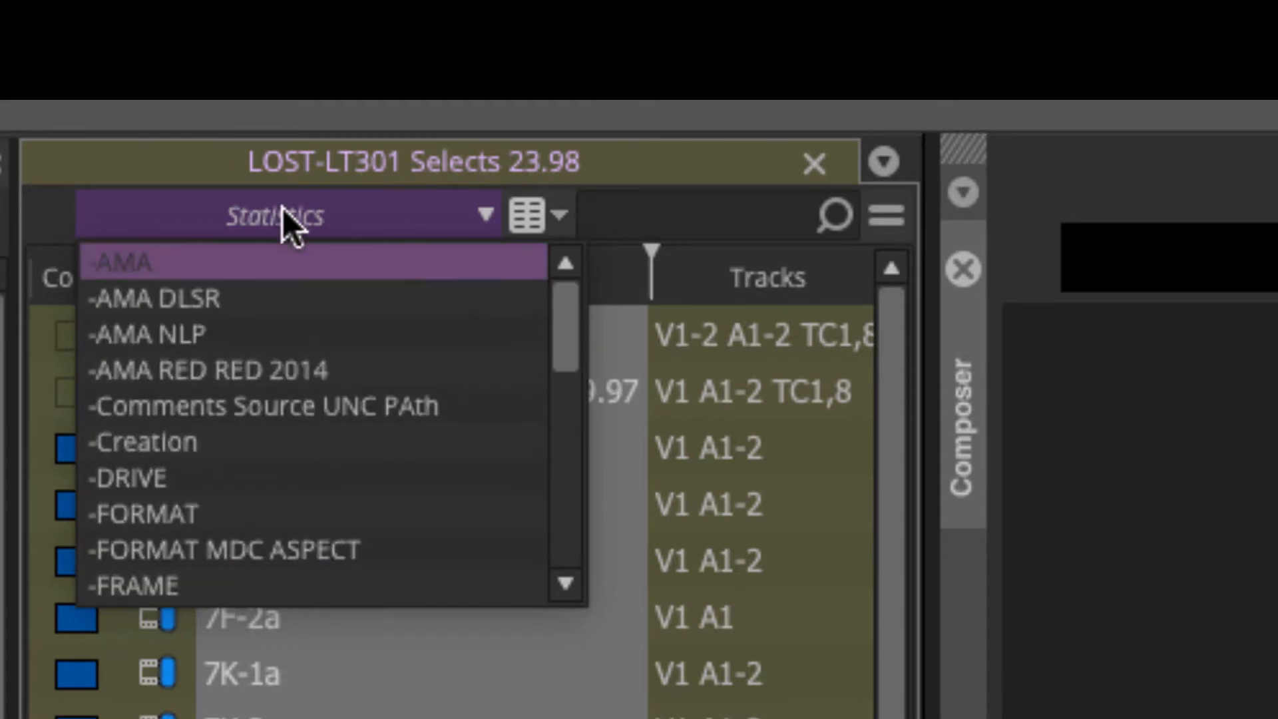
Step: Display the LOST-LT301 Selects 23.98 bin in Frame View and navigate its clip frames with the bin map
left_click(565, 214)
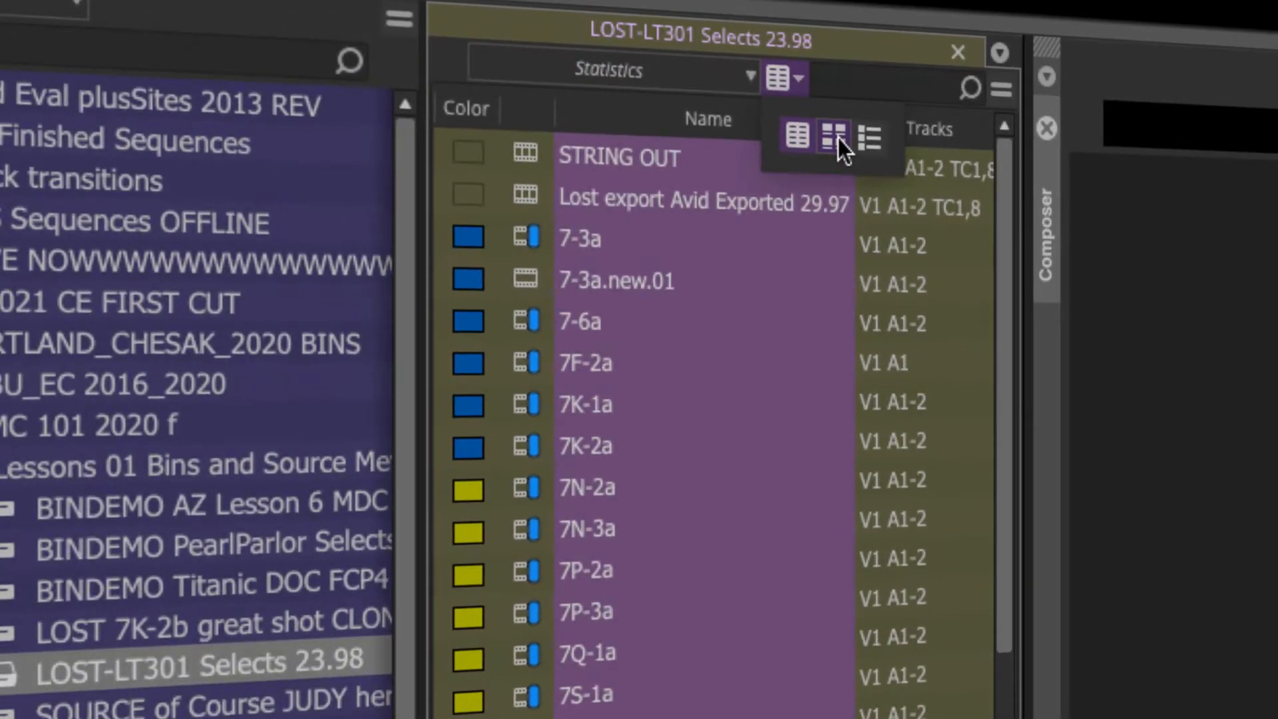
left_click(613, 294)
left_click_drag(1000, 425, 1057, 266)
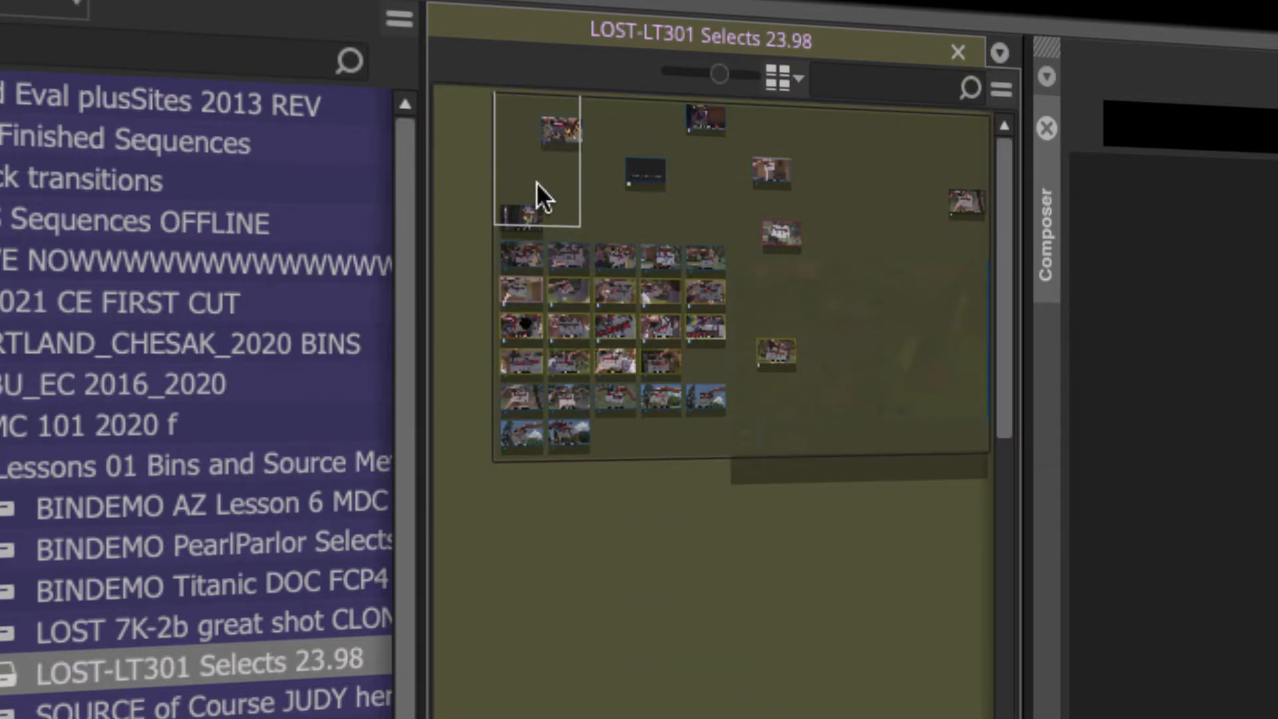
left_click_drag(550, 188, 969, 209)
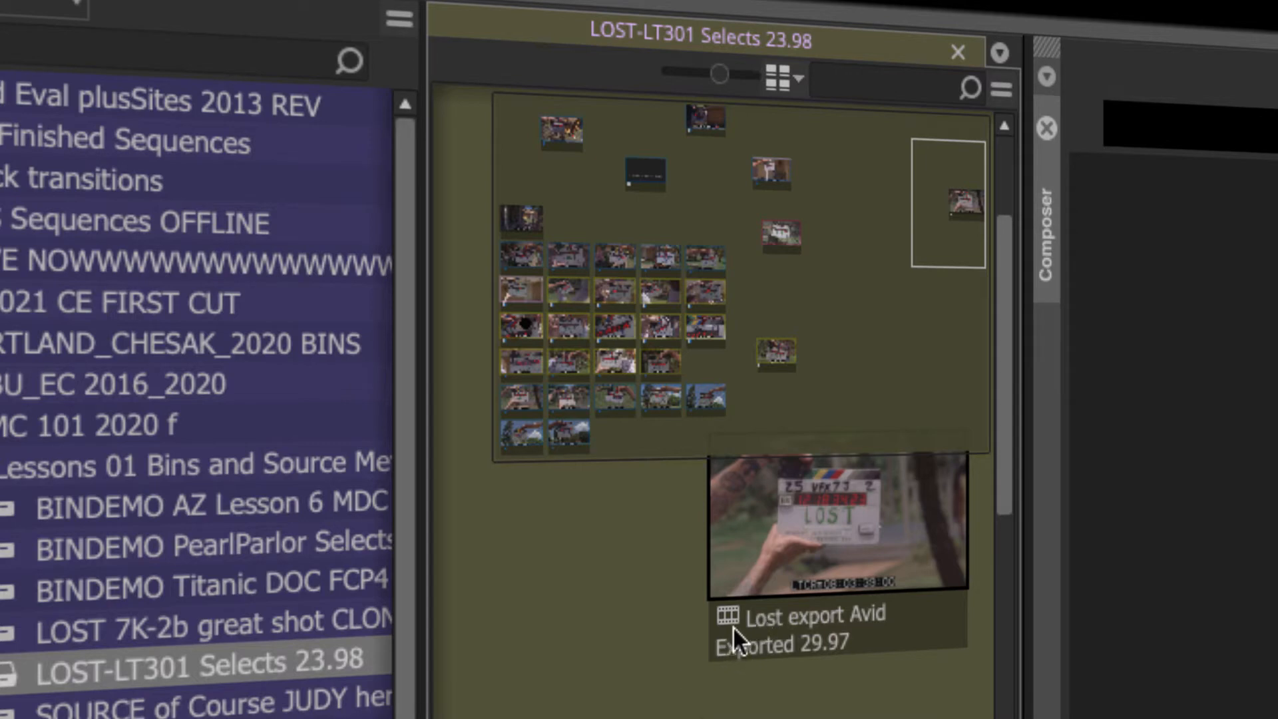
left_click_drag(936, 283, 597, 337)
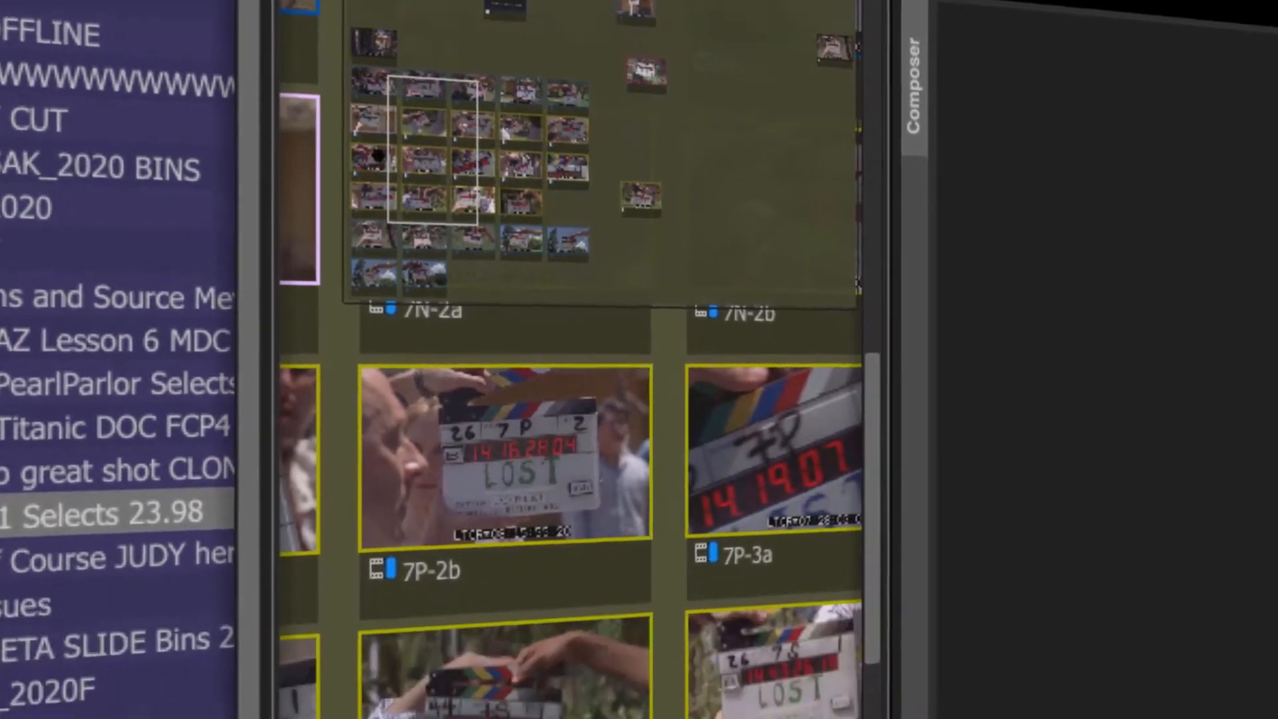
Step: Hide the bin map in the LOST-LT301 Selects 23.98 bin
left_click(1001, 88)
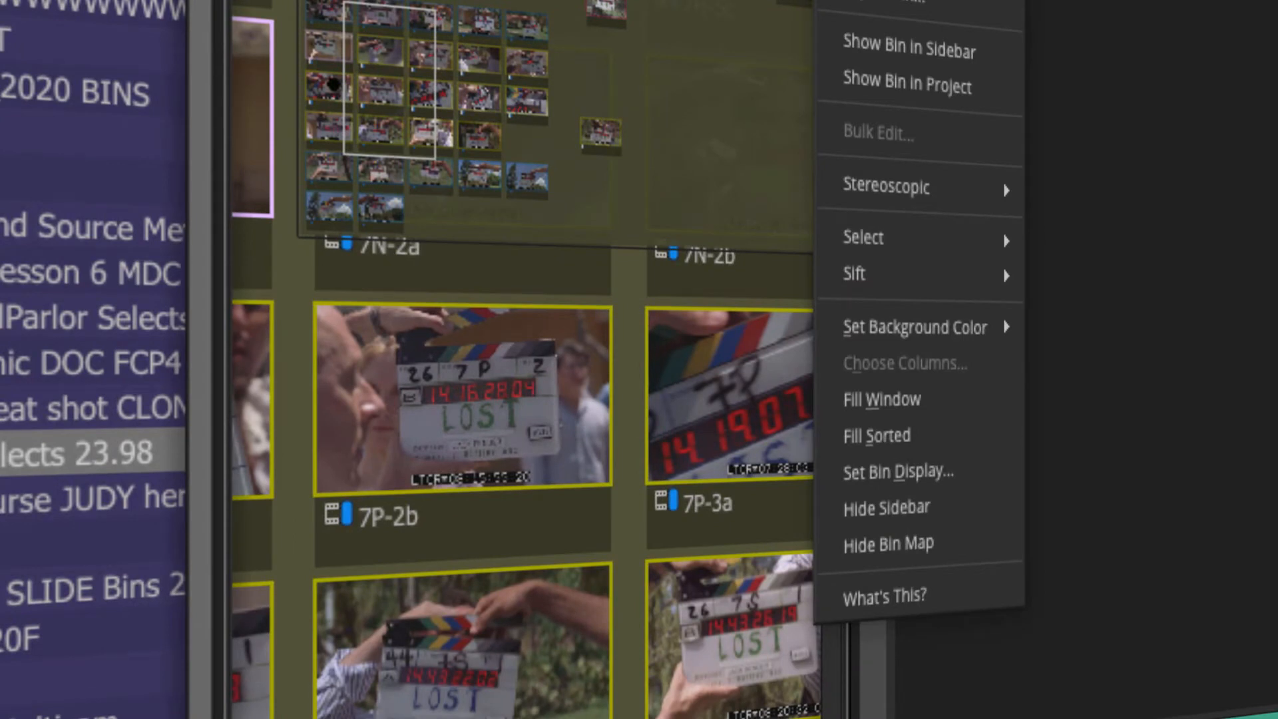
left_click(896, 546)
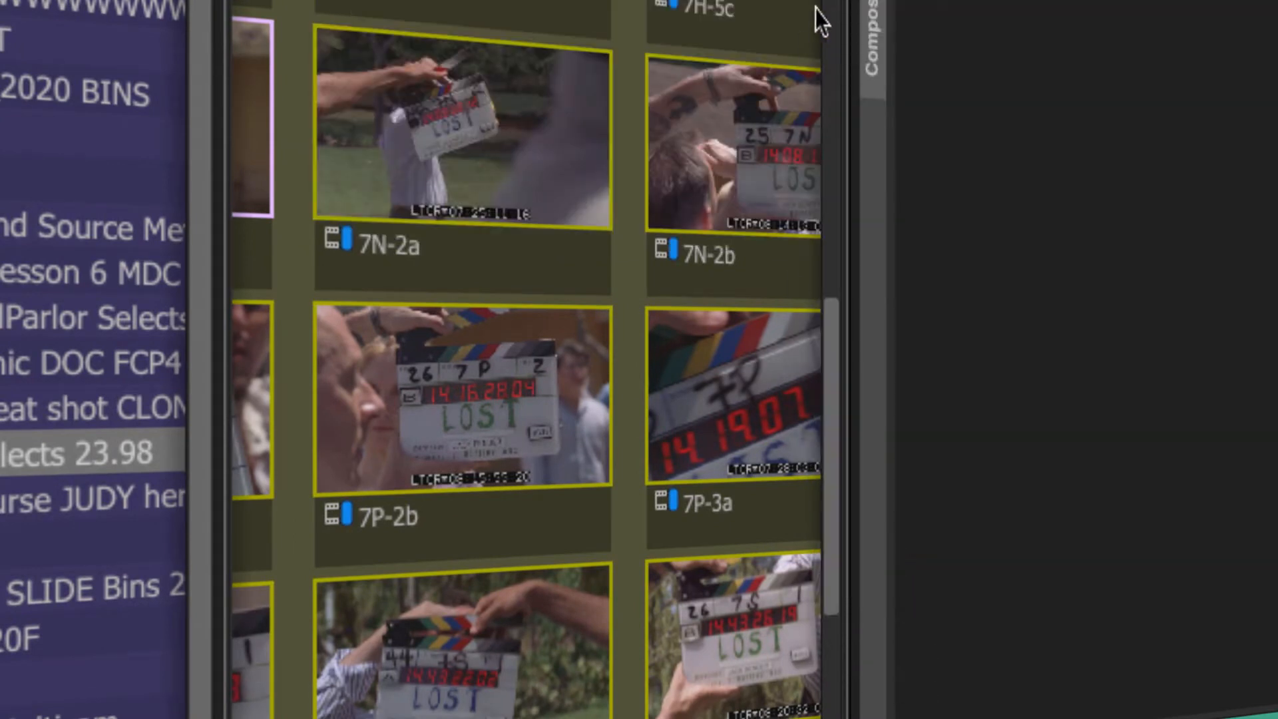
Step: Browse the bin's clip frames without the map, from the 7P and 7S clips up to STRING OUT and 7-3a.new.01
left_click_drag(827, 442, 826, 520)
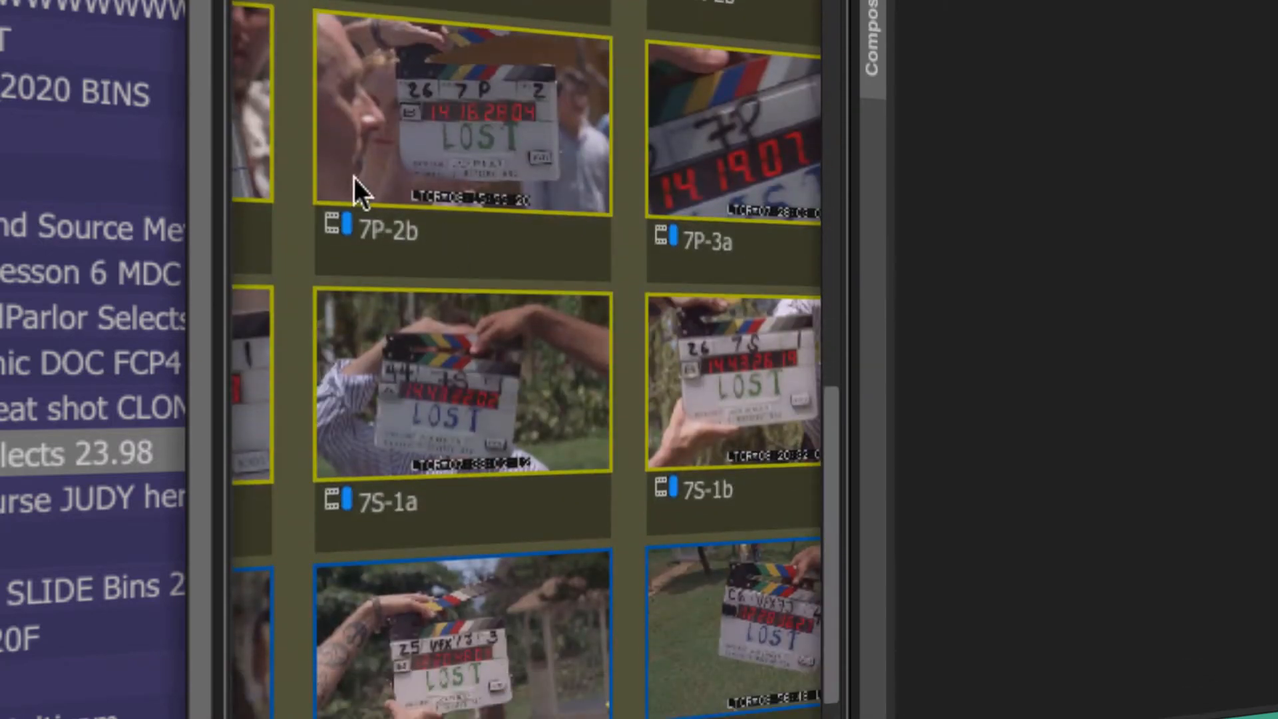
left_click(571, 269)
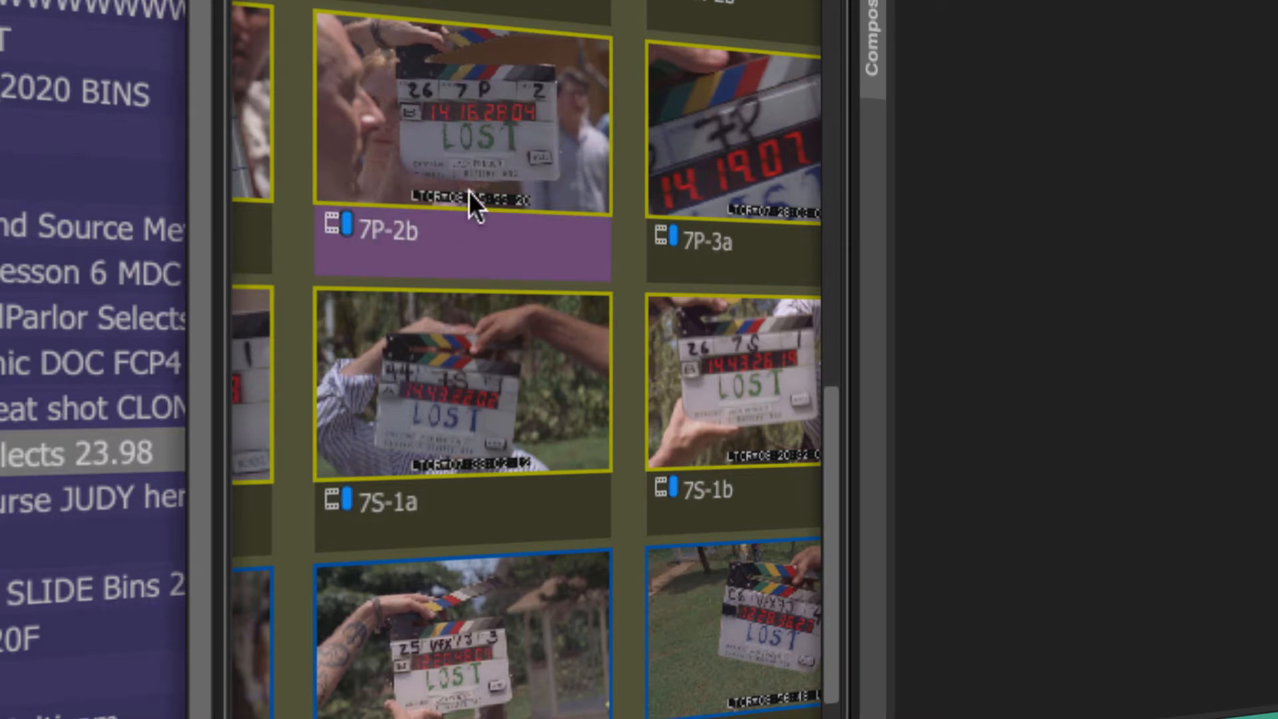
left_click_drag(833, 556, 880, 286)
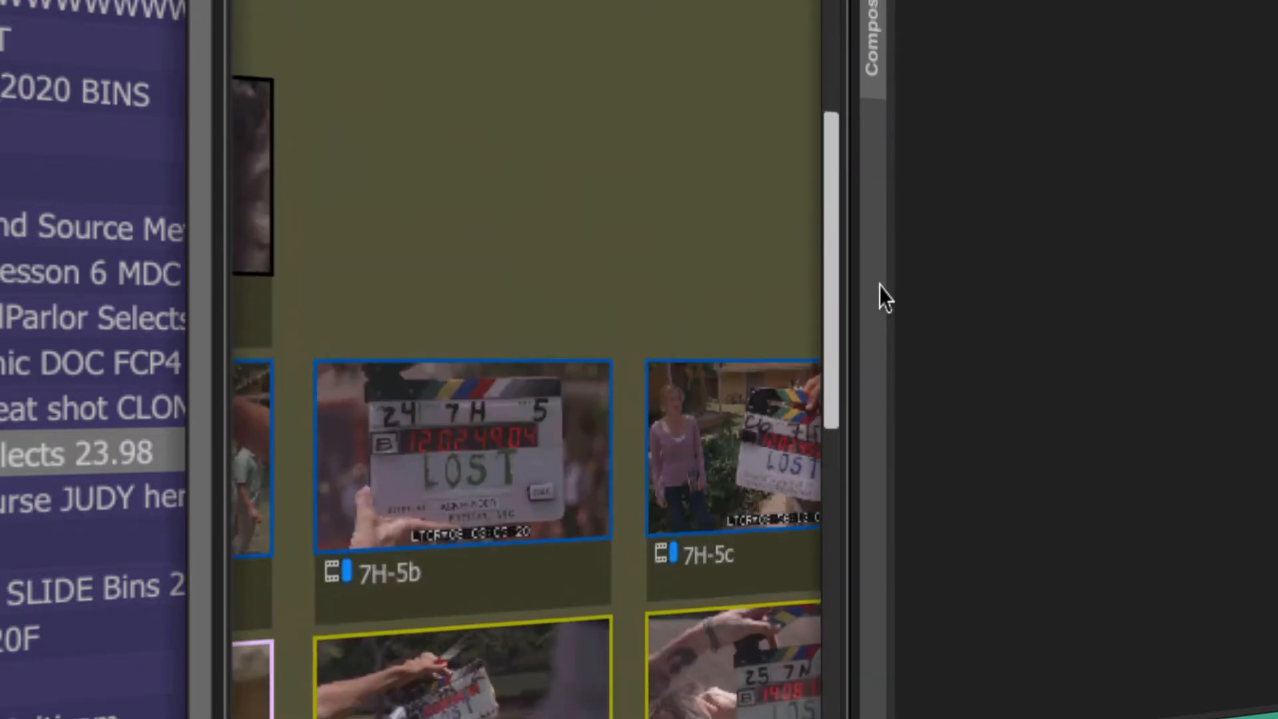
scroll(526, 359, "left", 3)
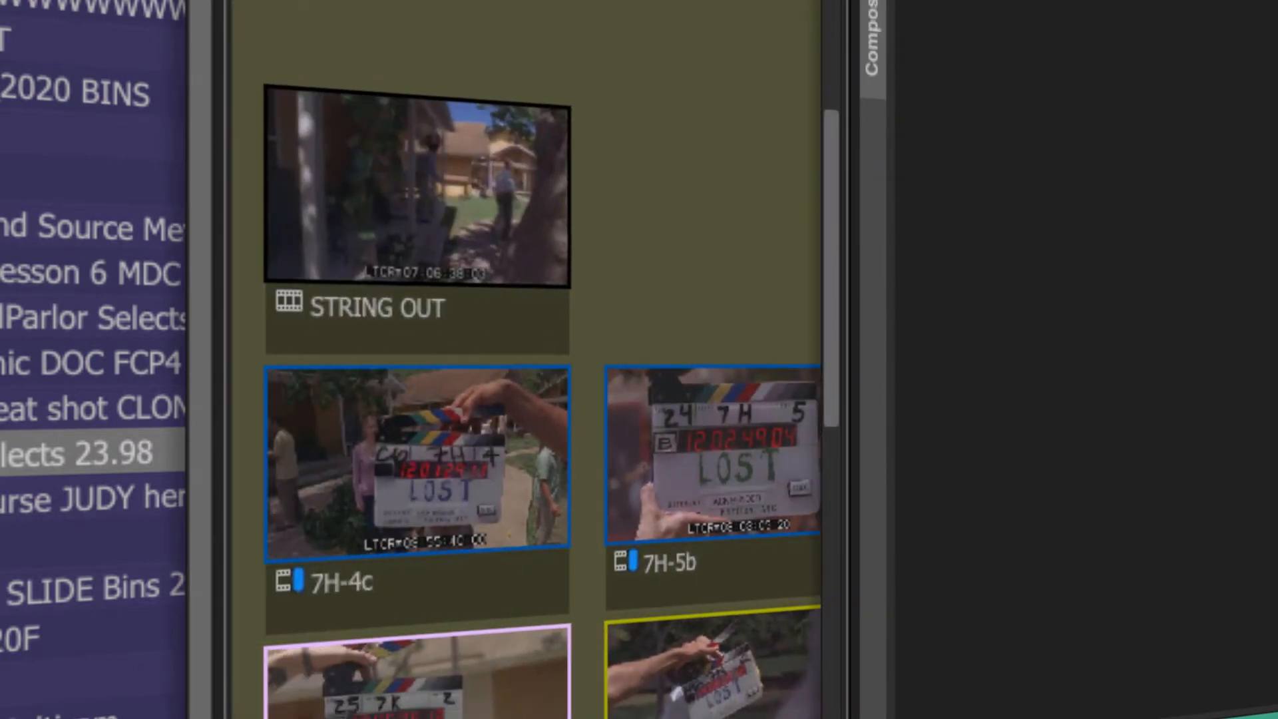
scroll(526, 360, "right", 5)
scroll(526, 359, "left", 5)
scroll(526, 360, "right", 3)
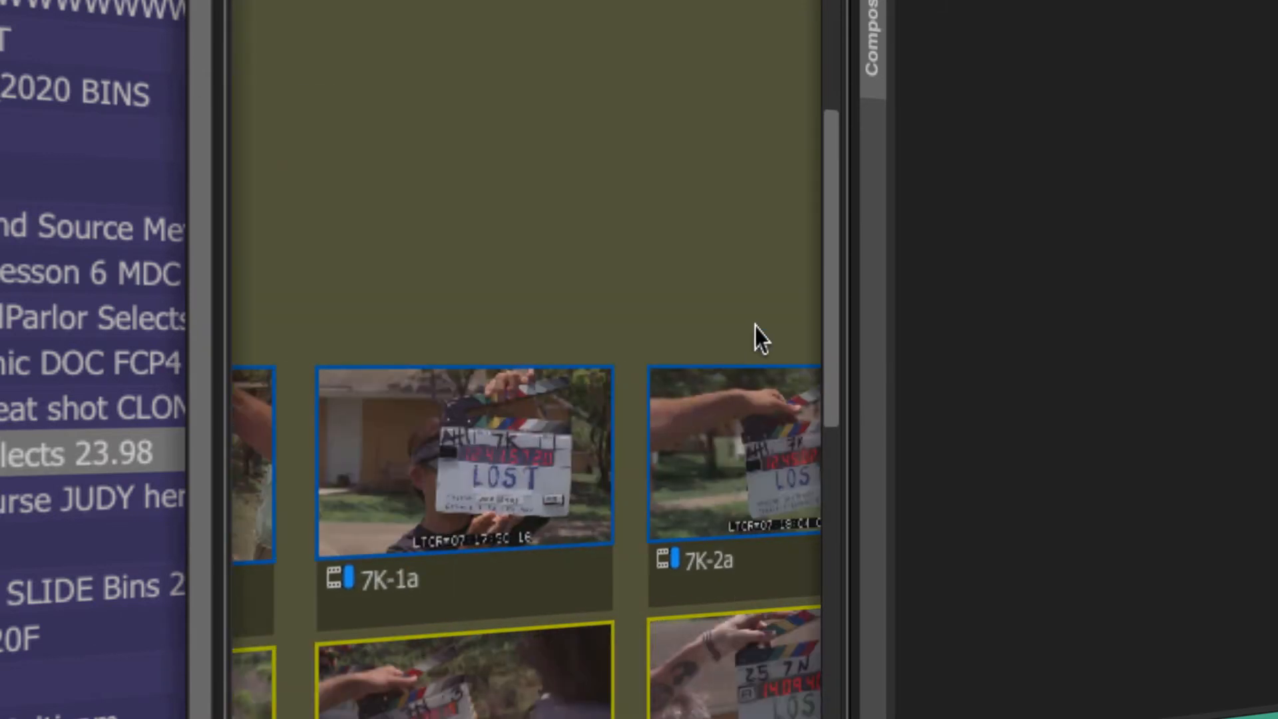
left_click_drag(824, 324, 307, 5)
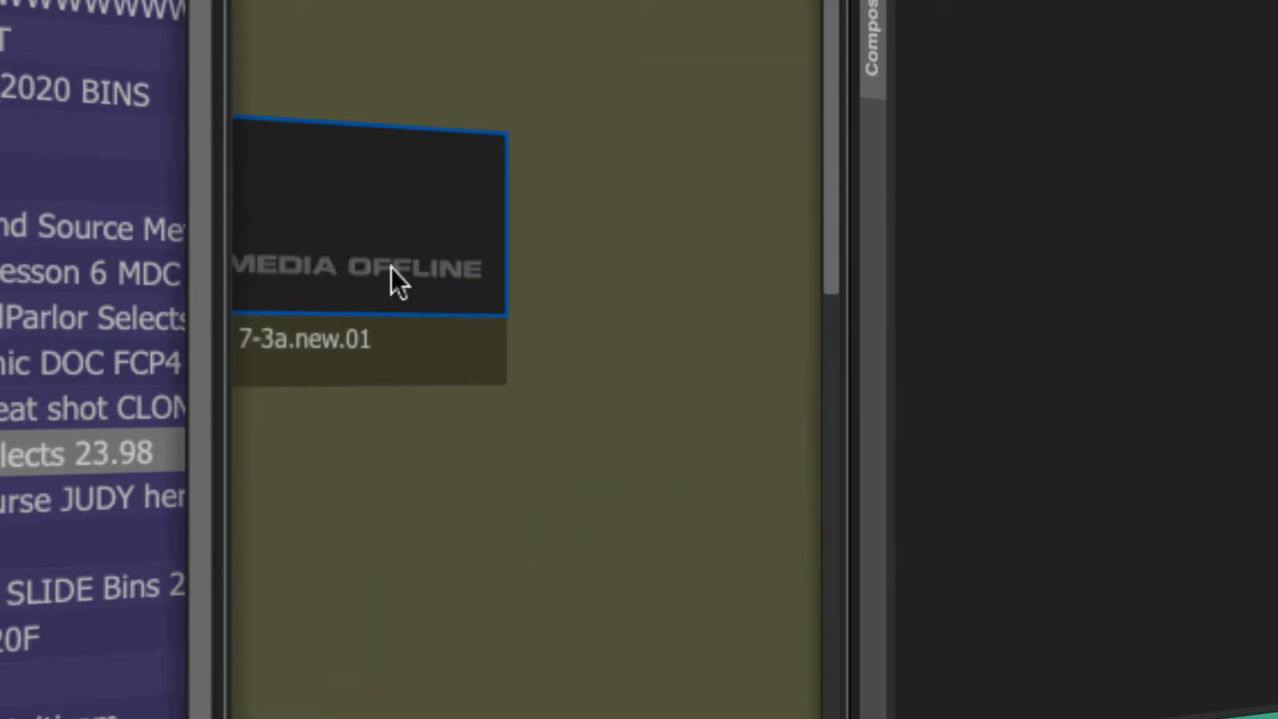
Step: Select clip 7P-3a in the bin's frame view and step through its footage inside the thumbnail
scroll(526, 359, "left", 7)
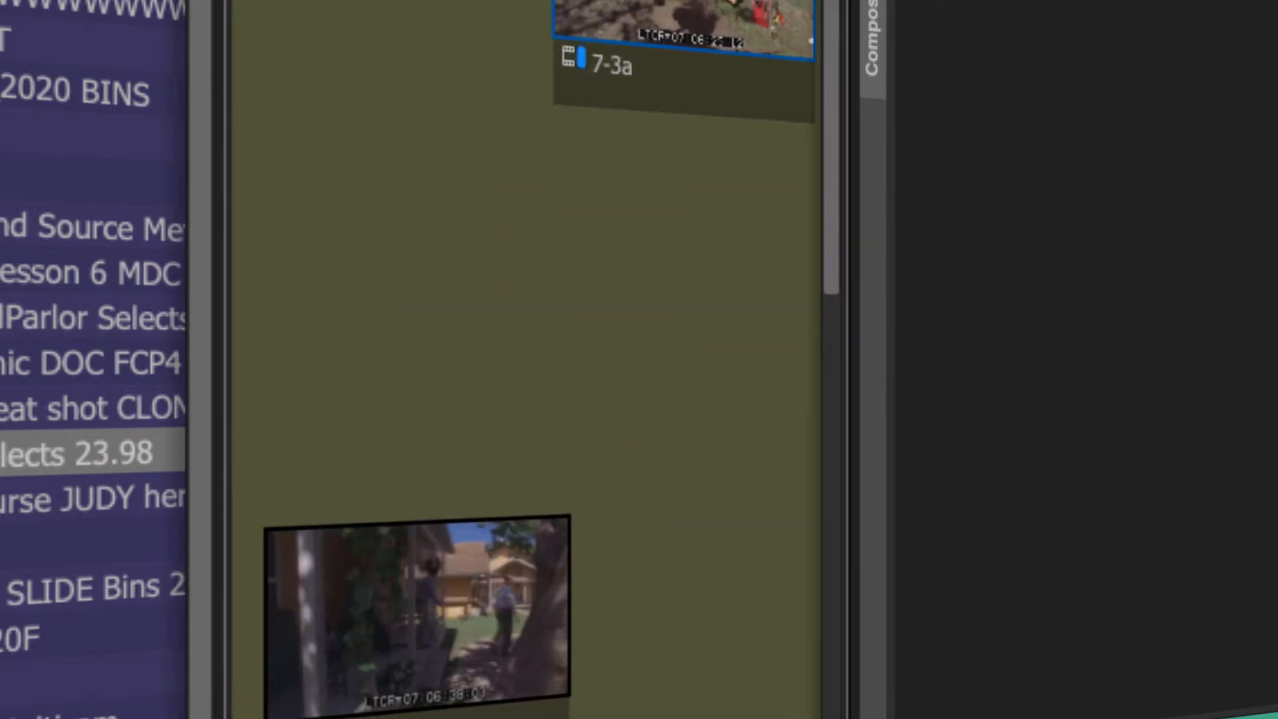
scroll(526, 359, "right", 4)
scroll(759, 209, "right", 2)
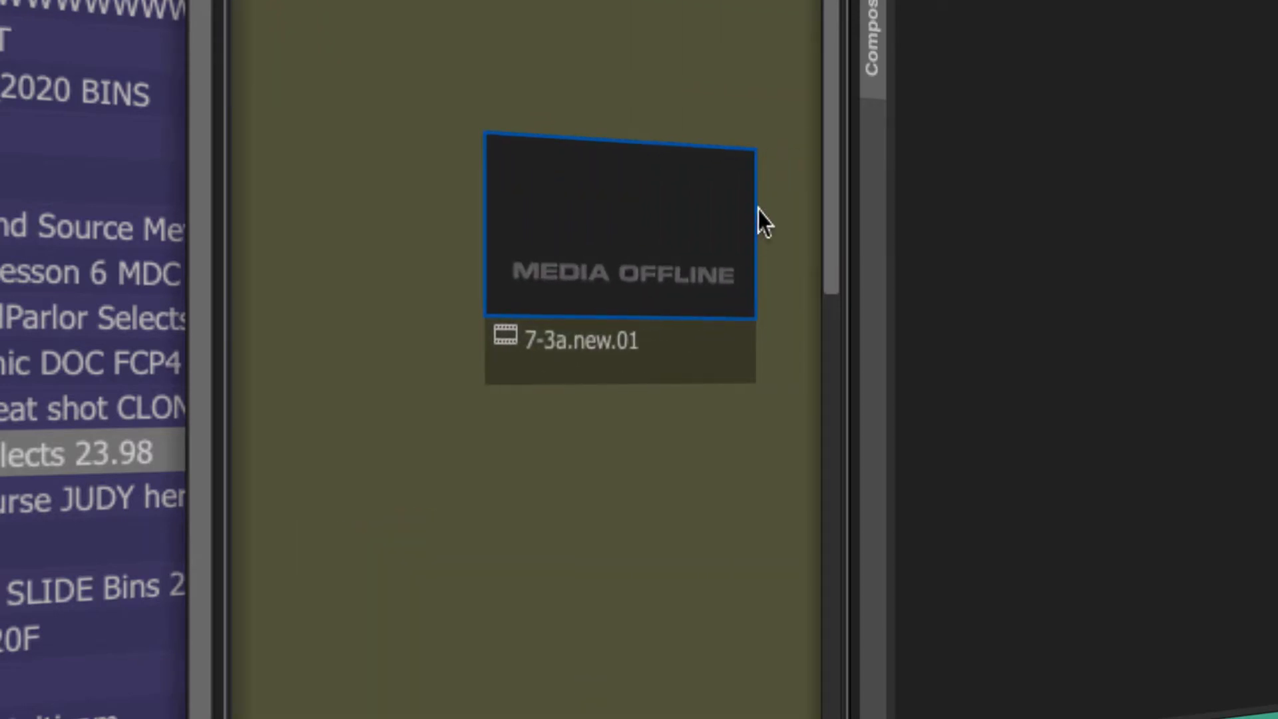
left_click_drag(834, 242, 816, 582)
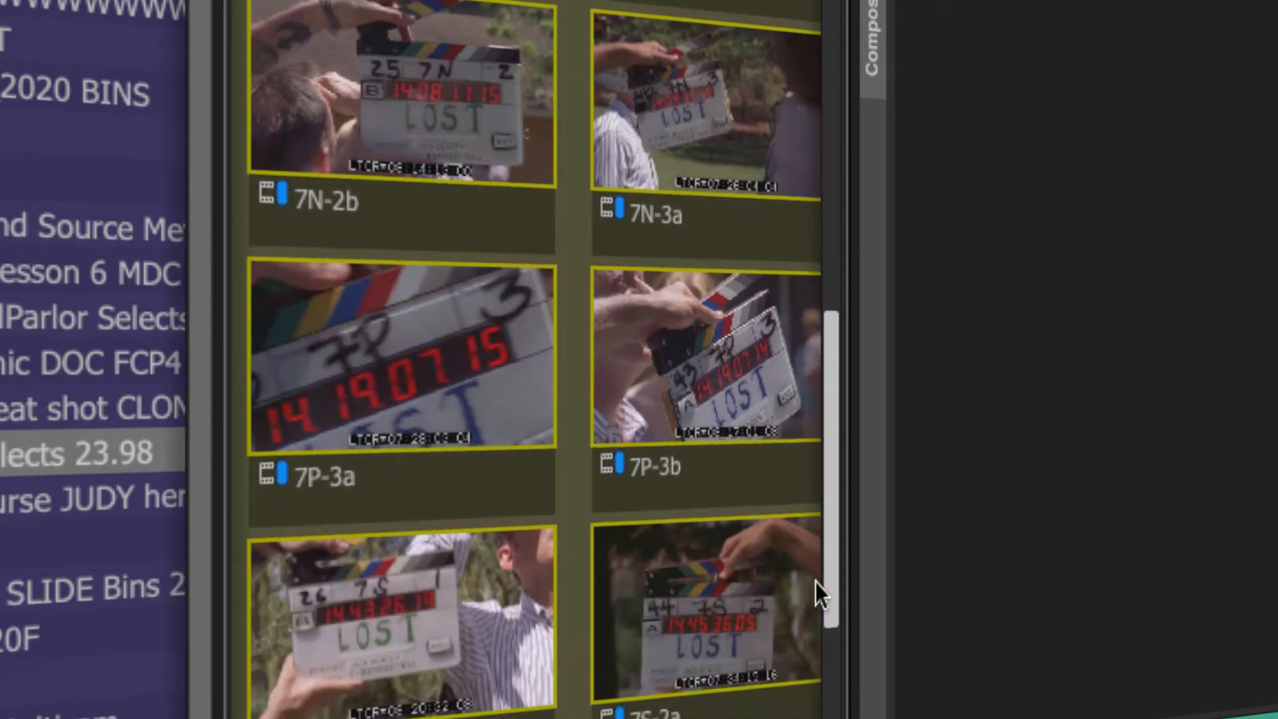
left_click(468, 364)
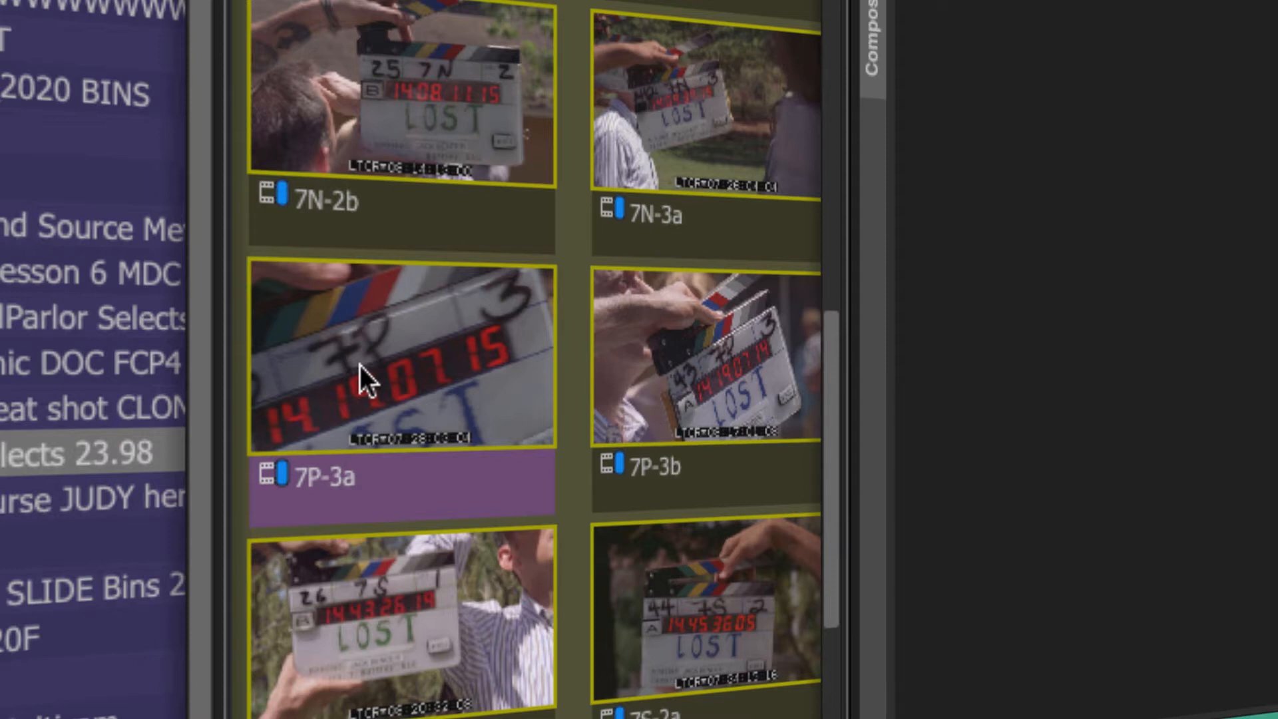
key("2")
key("2")
key("2")
key("2")
key("2")
key("2")
key("2")
key("2")
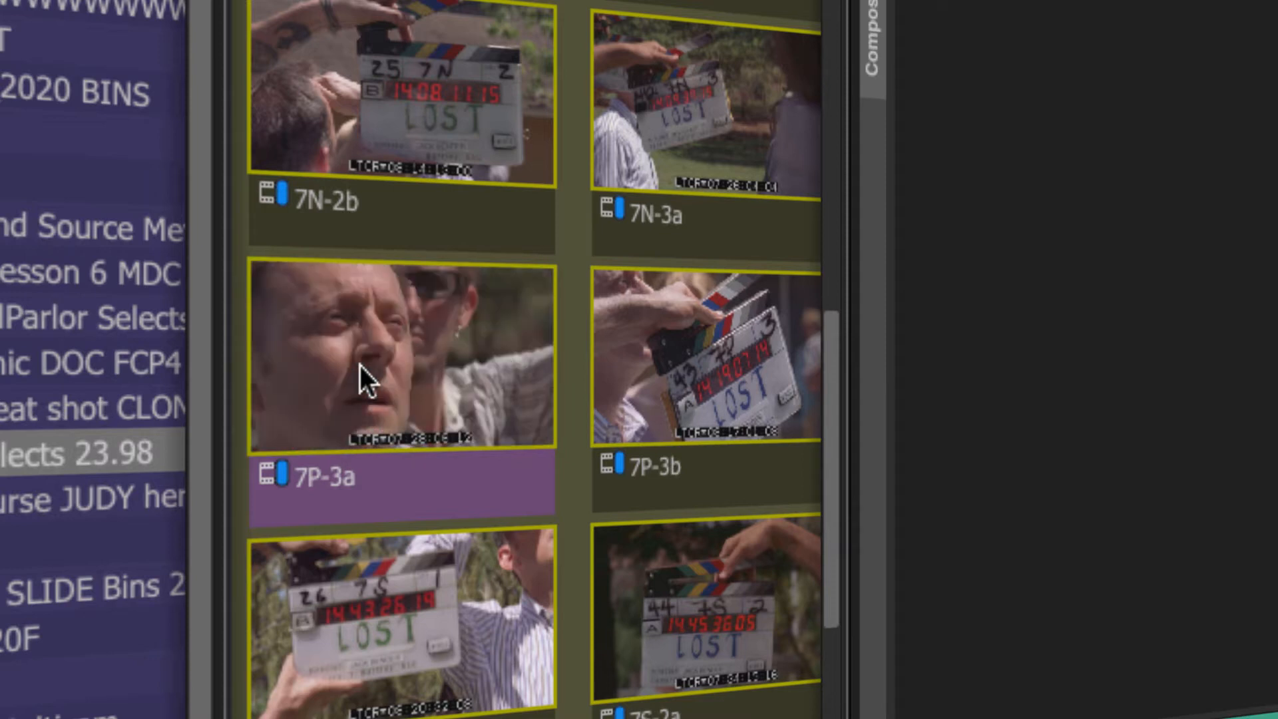
key("2")
key("2")
key("2")
key("2")
key("2")
key("2")
key("2")
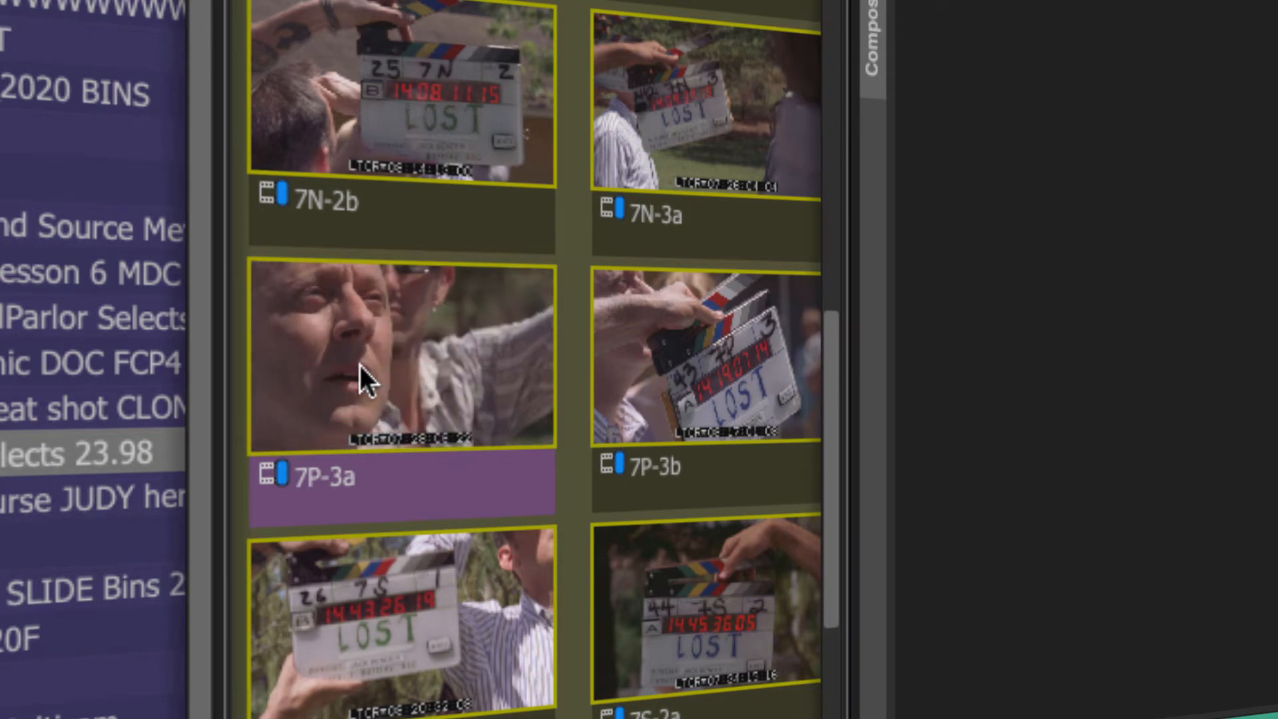
key("2")
key("2")
key("2")
key("2")
key("2")
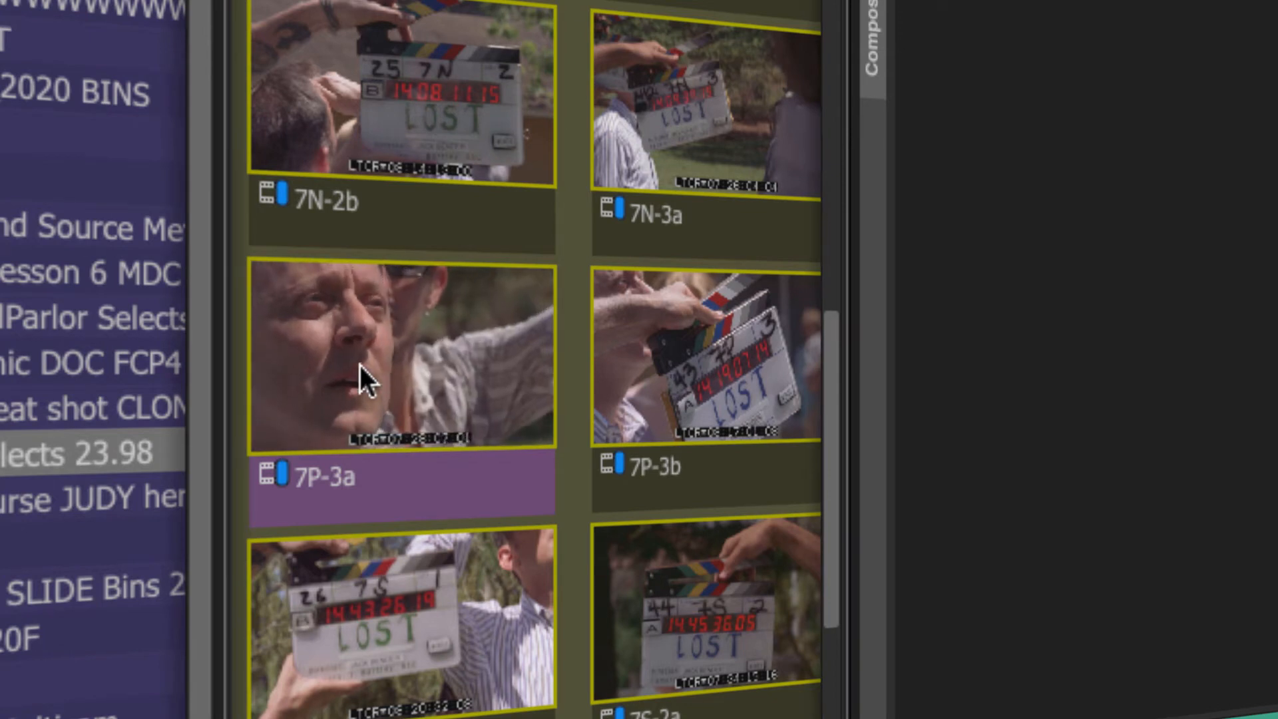
key("2")
key("2")
key("2")
key("2")
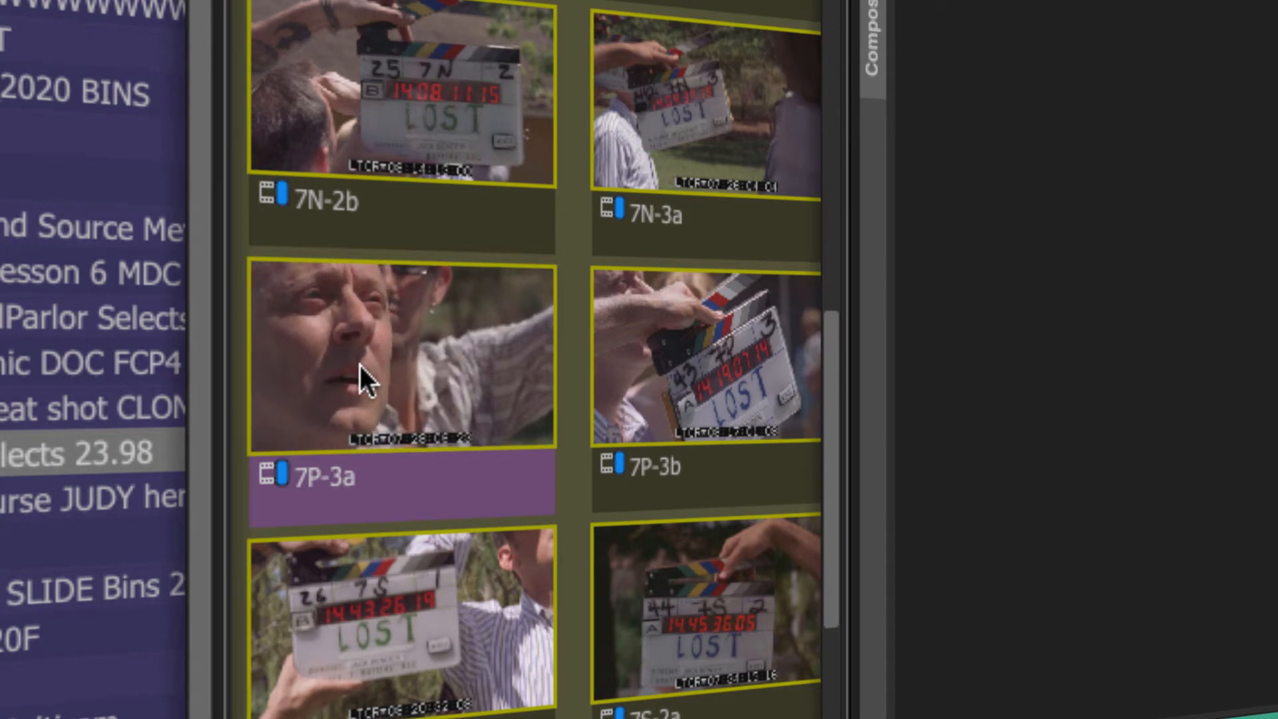
key("2")
key("2")
key("2")
key("2")
key("2")
key("2")
key("2")
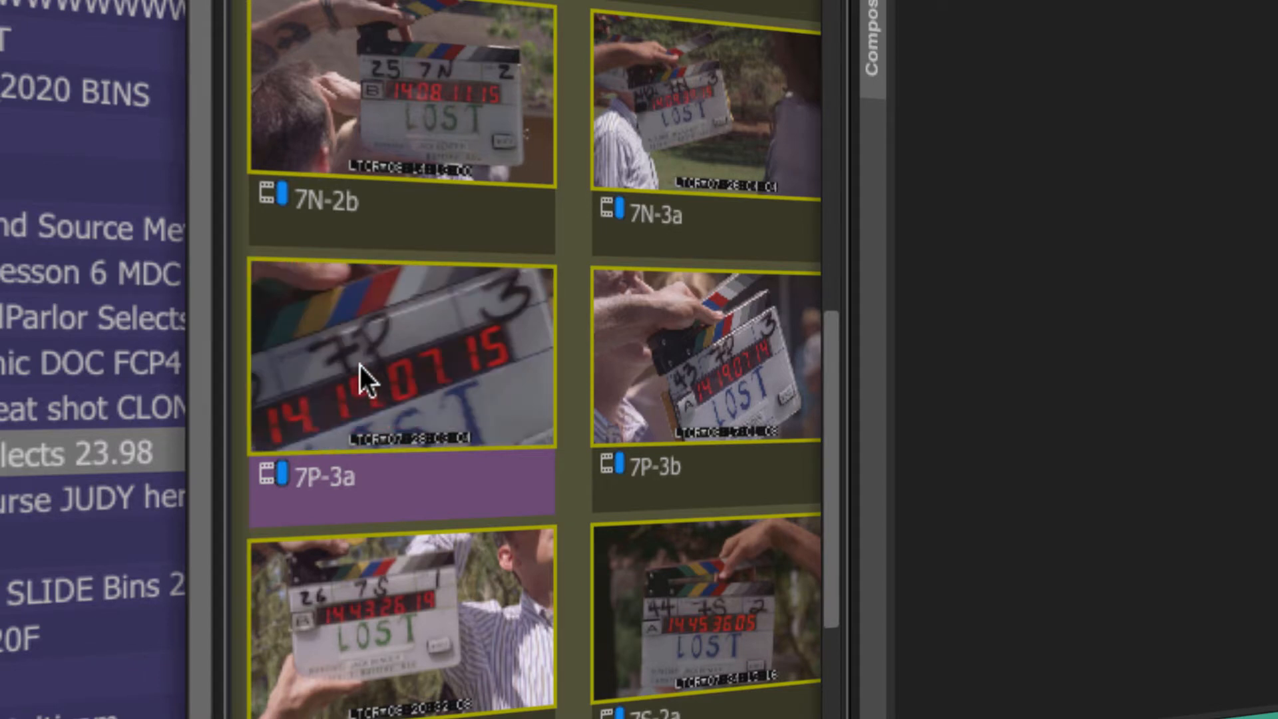
Step: Play clip 7P-3a inside its bin thumbnail, pause it, and resume playback further into the clip
key("space")
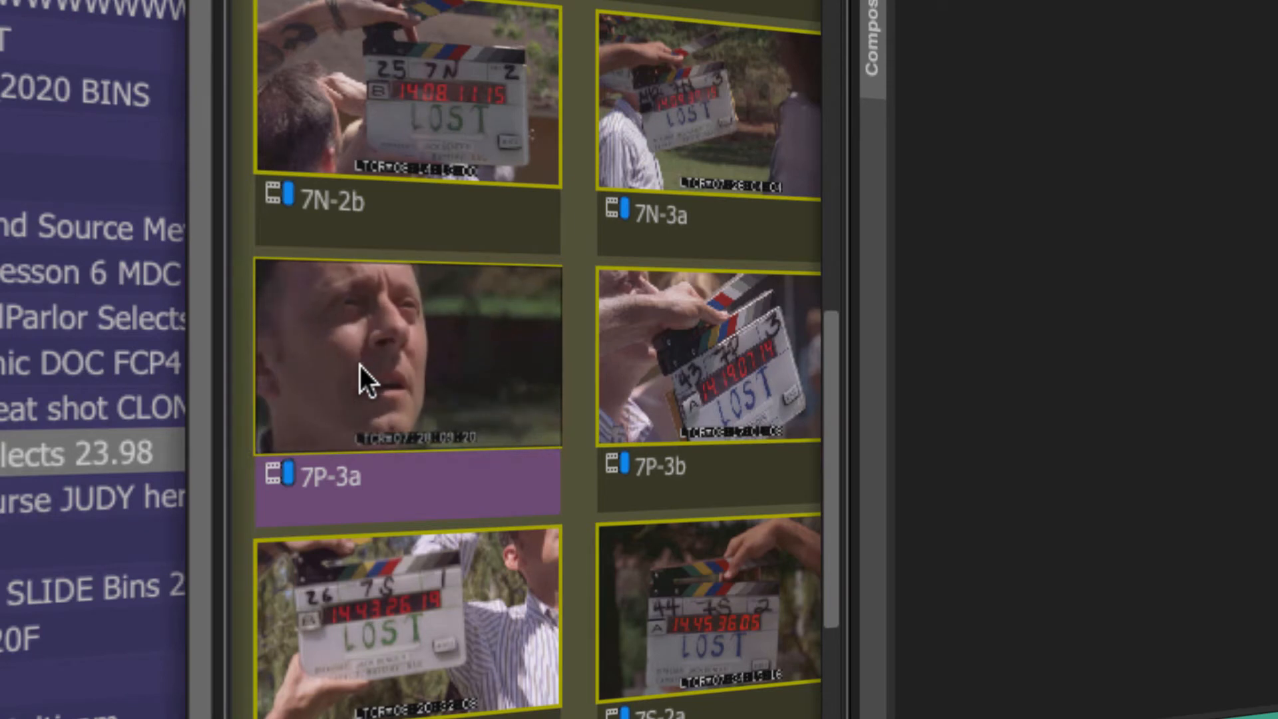
key("space")
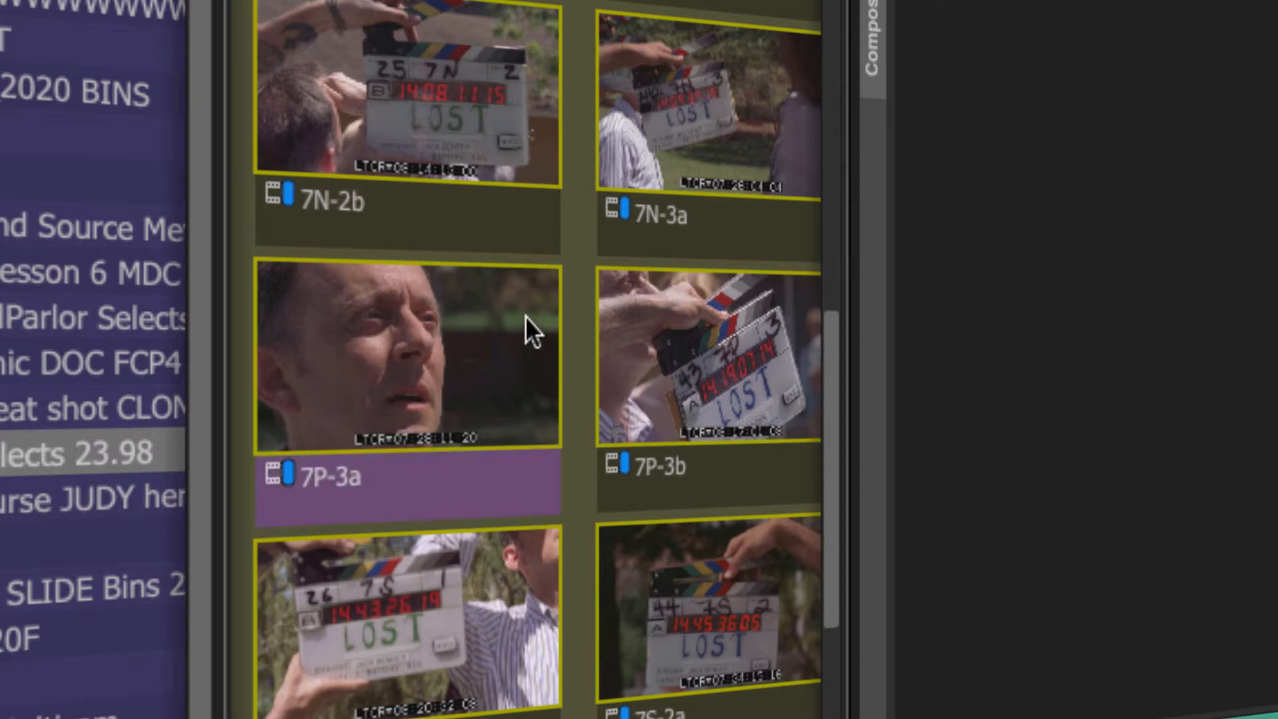
key("l")
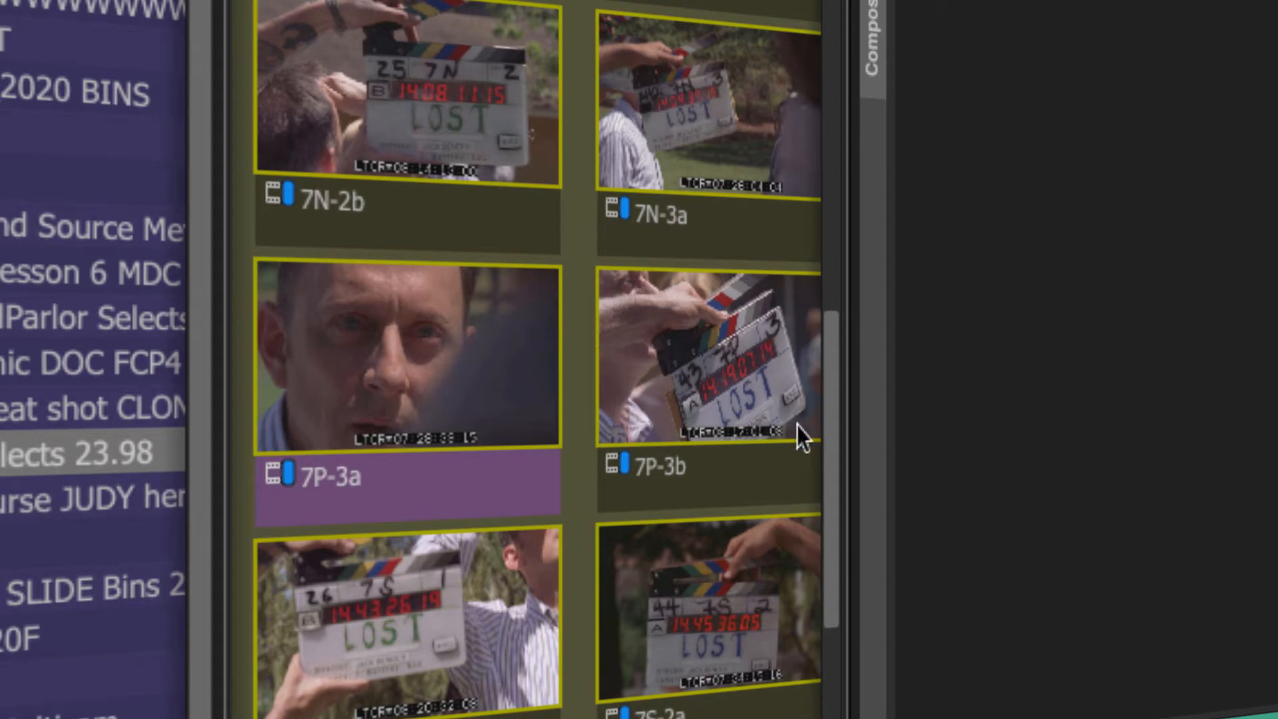
Step: Select all clips in the bin, return their thumbnails to the first frame, and clear the selection
scroll(836, 595, "down", 5)
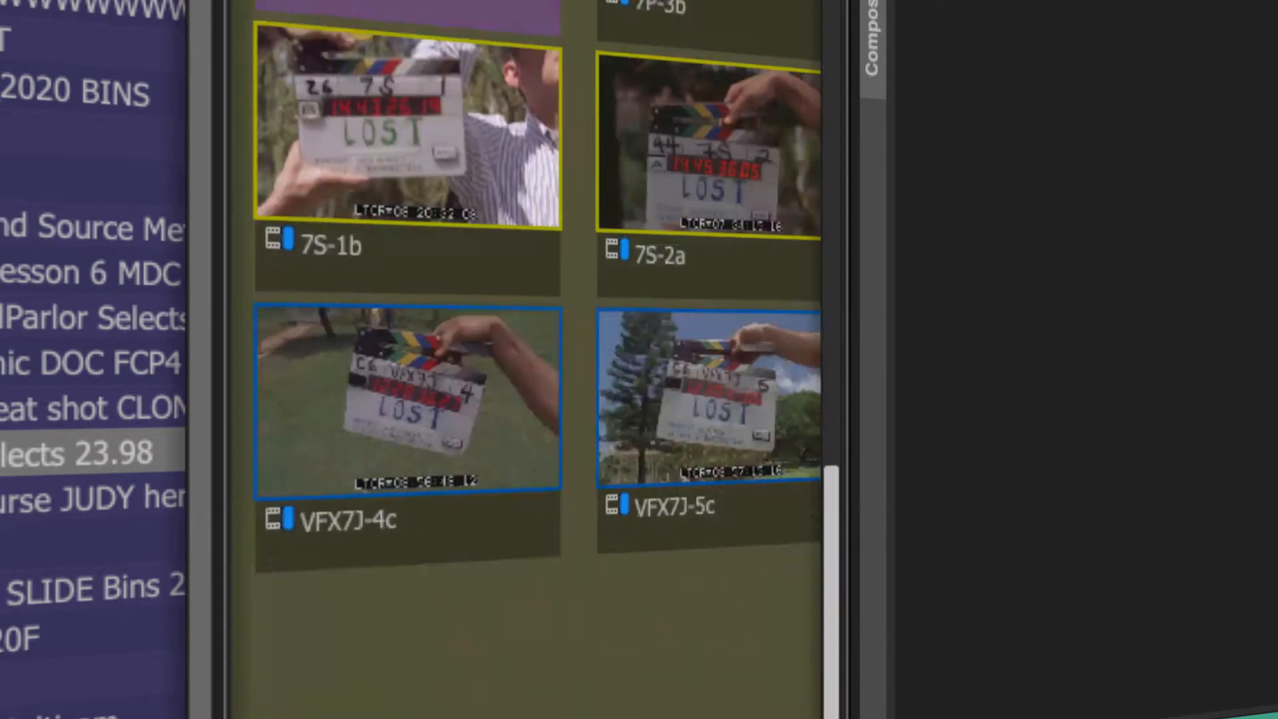
scroll(832, 483, "up", 10)
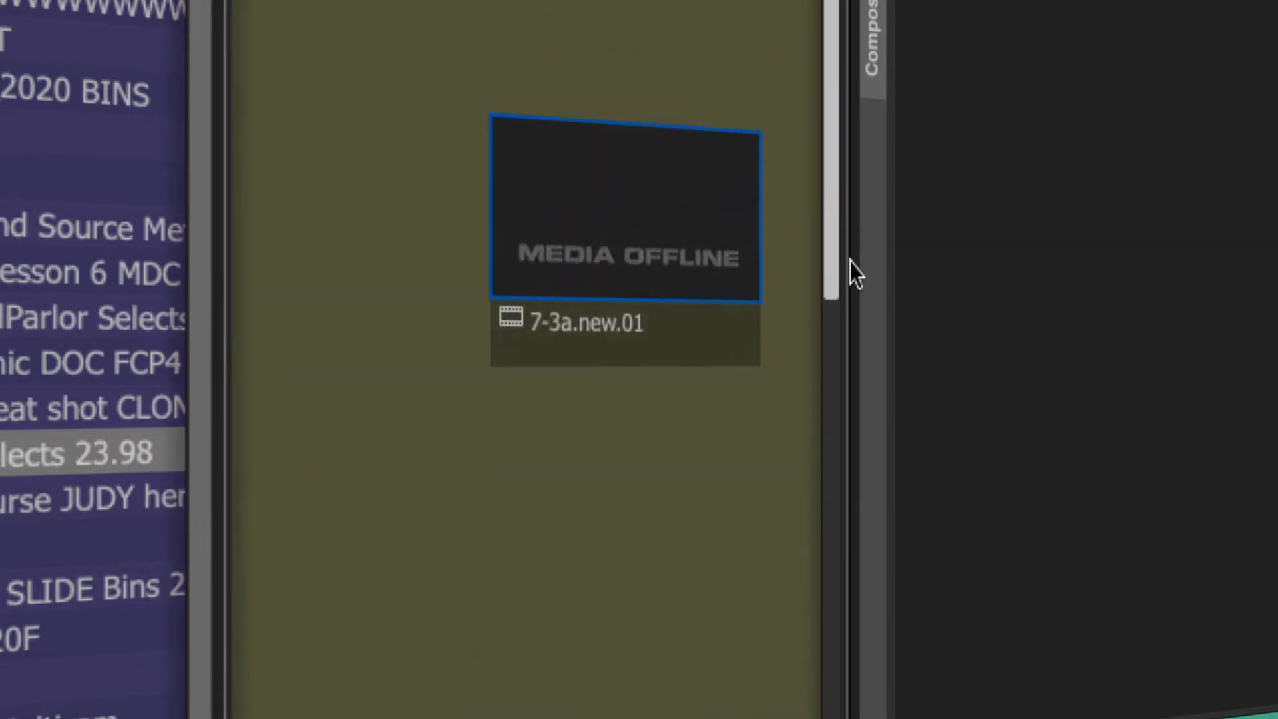
left_click_drag(849, 262, 835, 626)
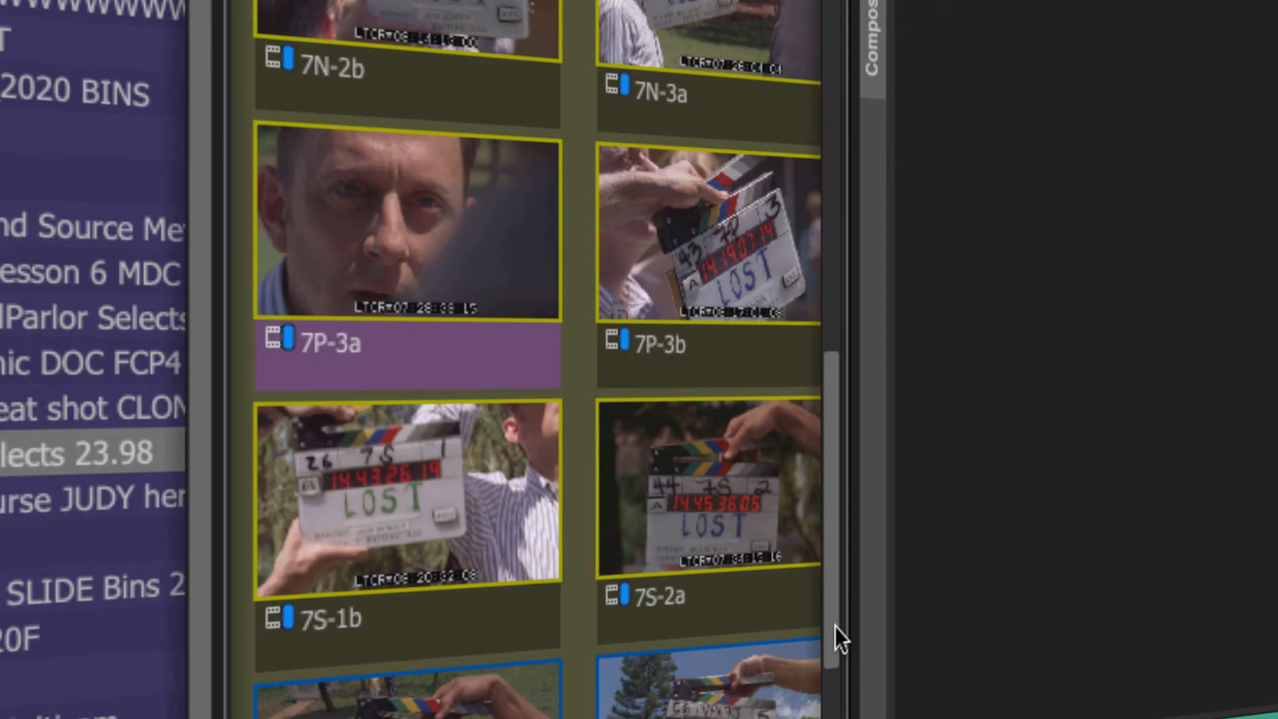
key("ctrl+a")
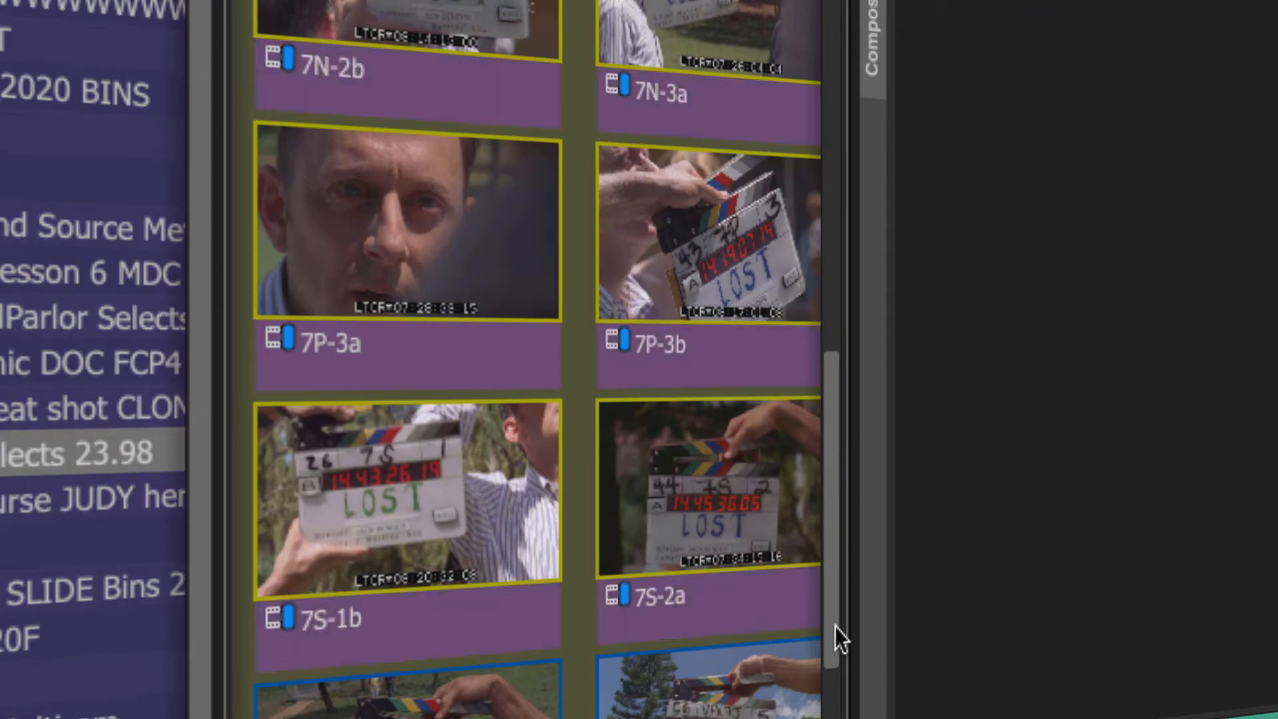
key("ctrl+shift+a")
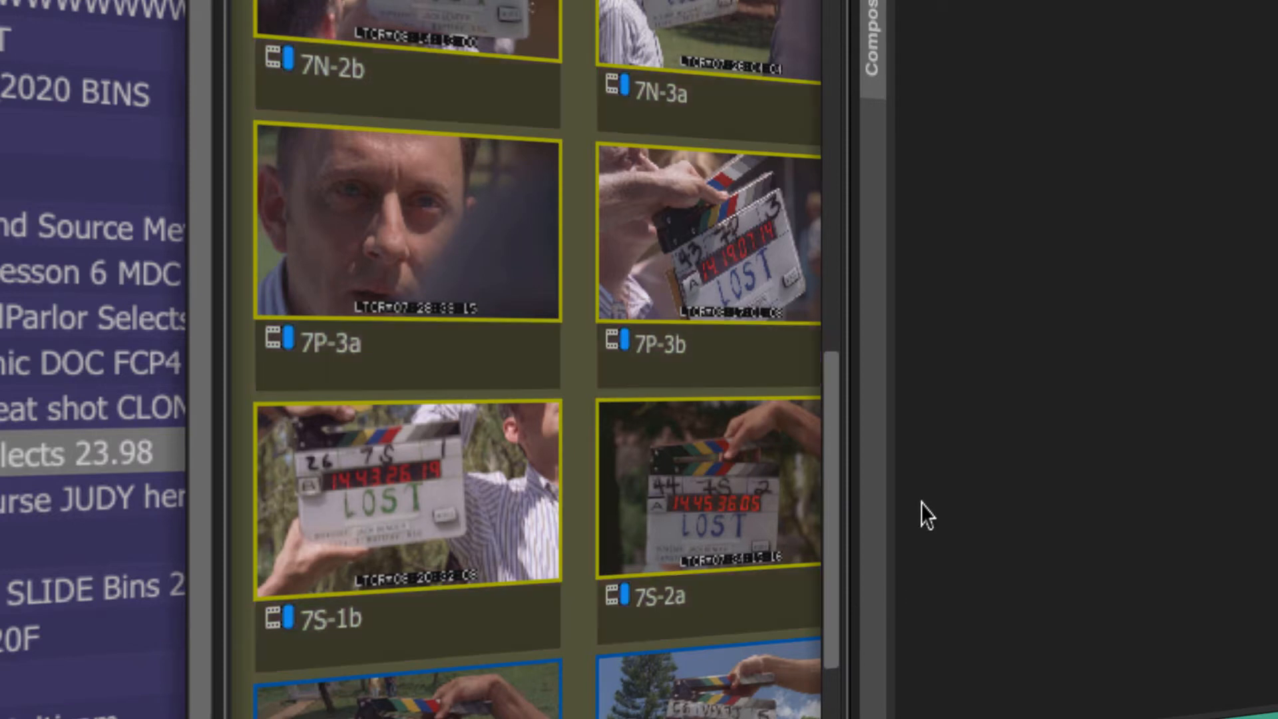
key("ctrl+a")
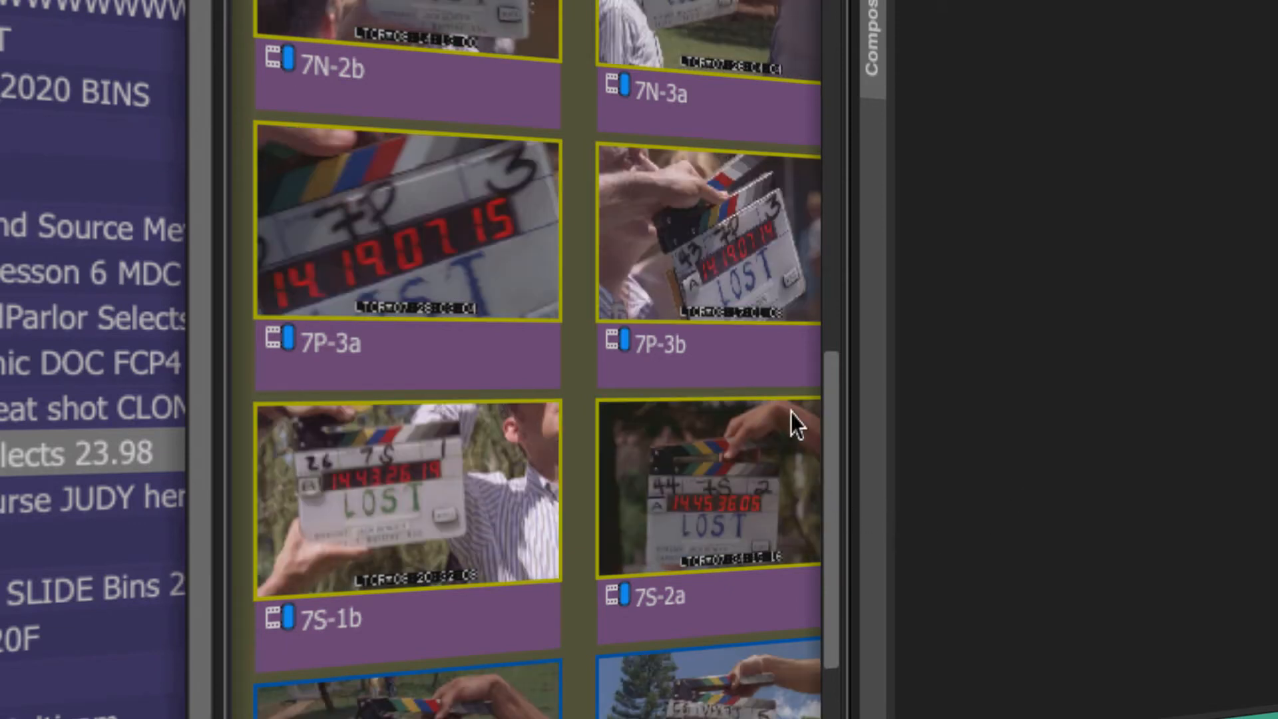
left_click(733, 343)
Step: Load clip 7P-3a into the source monitor and jump to its start, its end and back to the start
double_click(453, 234)
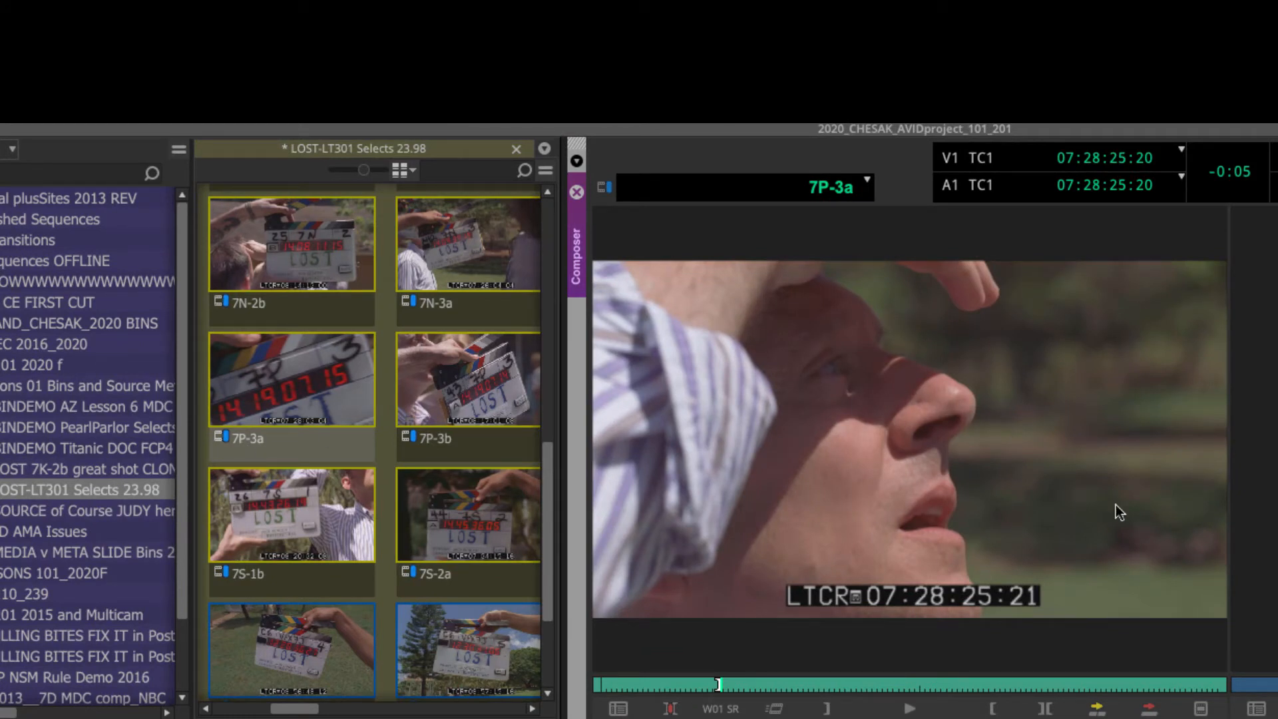
key("Home")
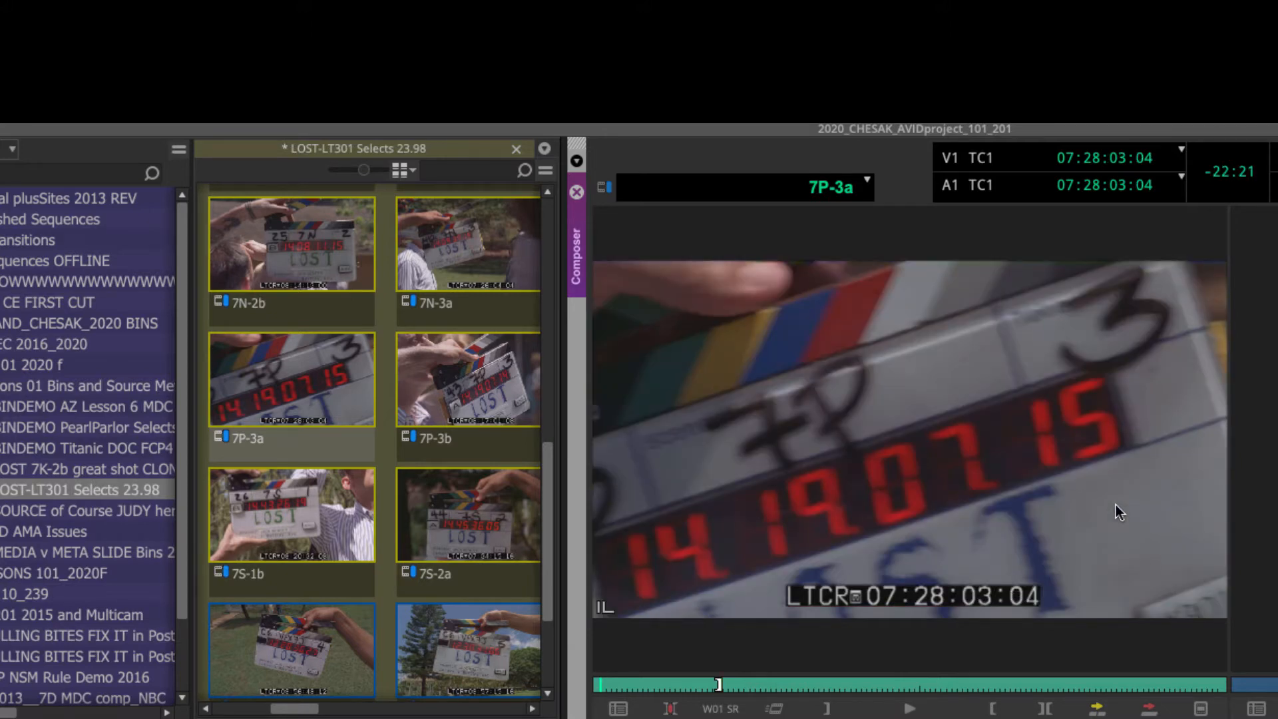
key("End")
key("Home")
Step: Shuttle clip 7P-3a forward at increasing speed in the source monitor, stop it, and shuttle it in reverse
key("l")
key("l")
key("l")
key("l")
key("l")
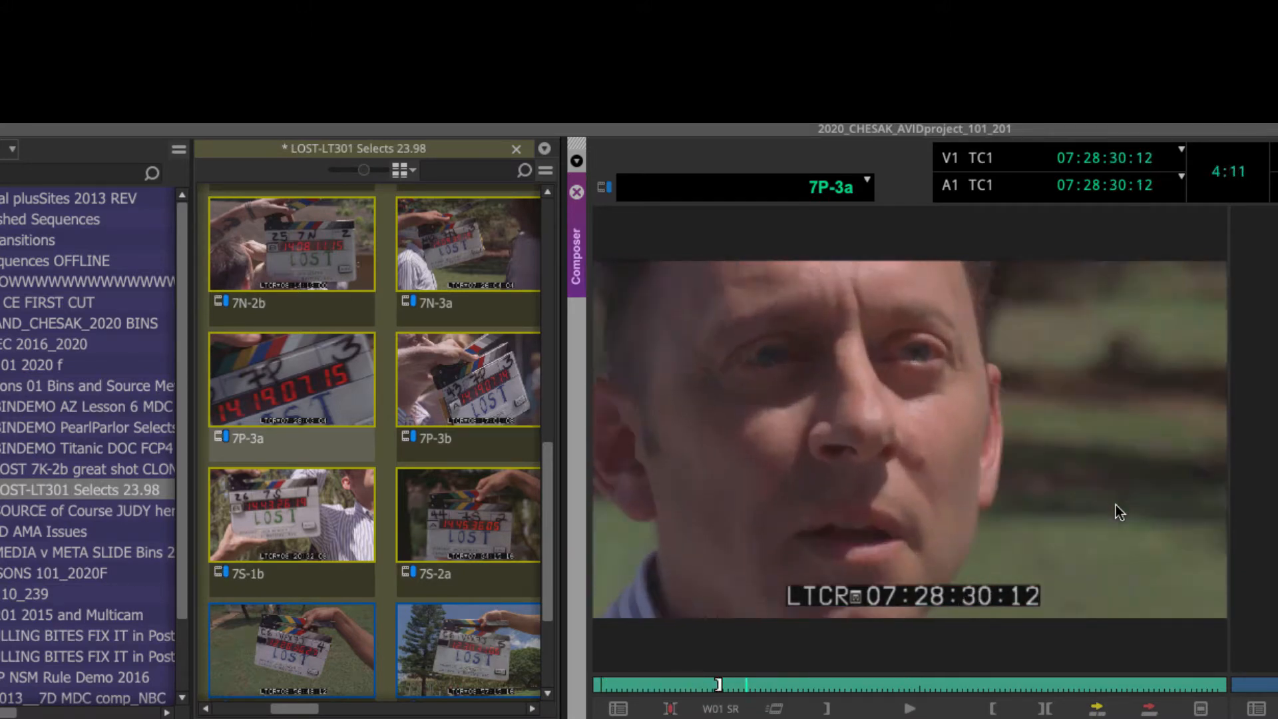
key("k")
key("1")
key("j")
key("j")
key("j")
key("j")
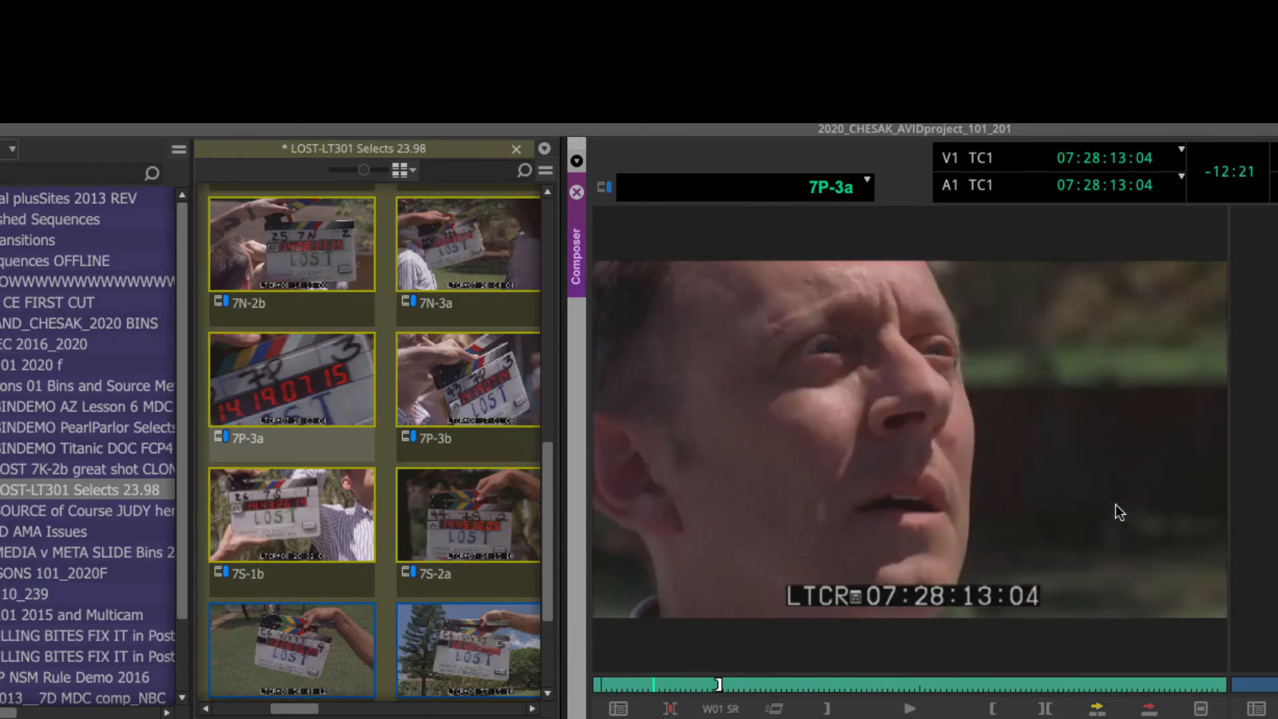
Step: Play clip 7P-3a forward, speed the shuttle up to 240 fps, and stop past the OUT mark
key("l")
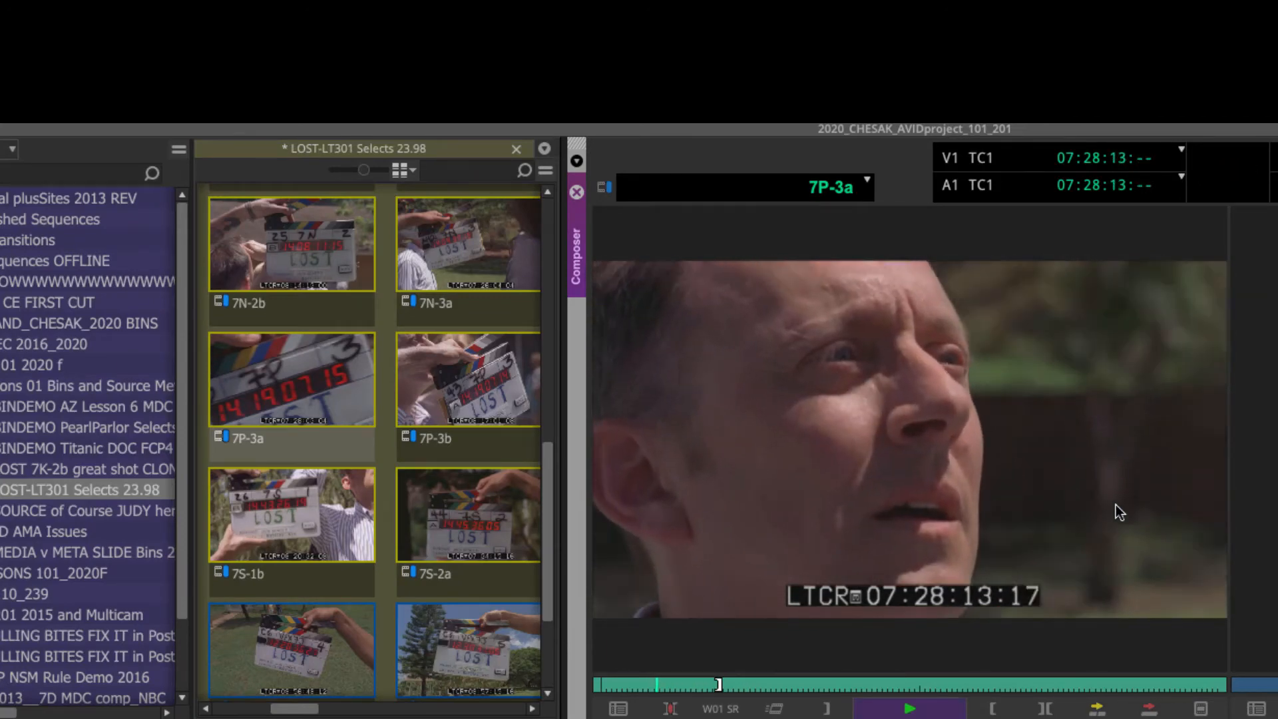
key("l")
key("l")
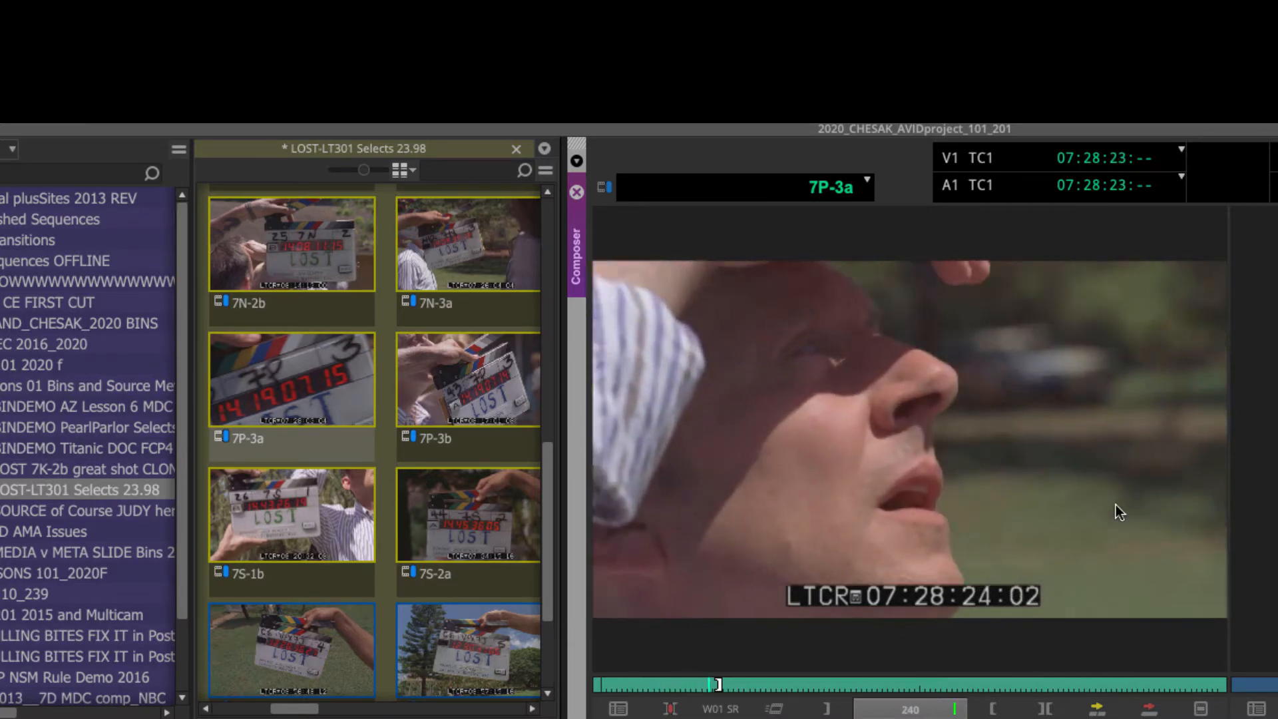
key("k")
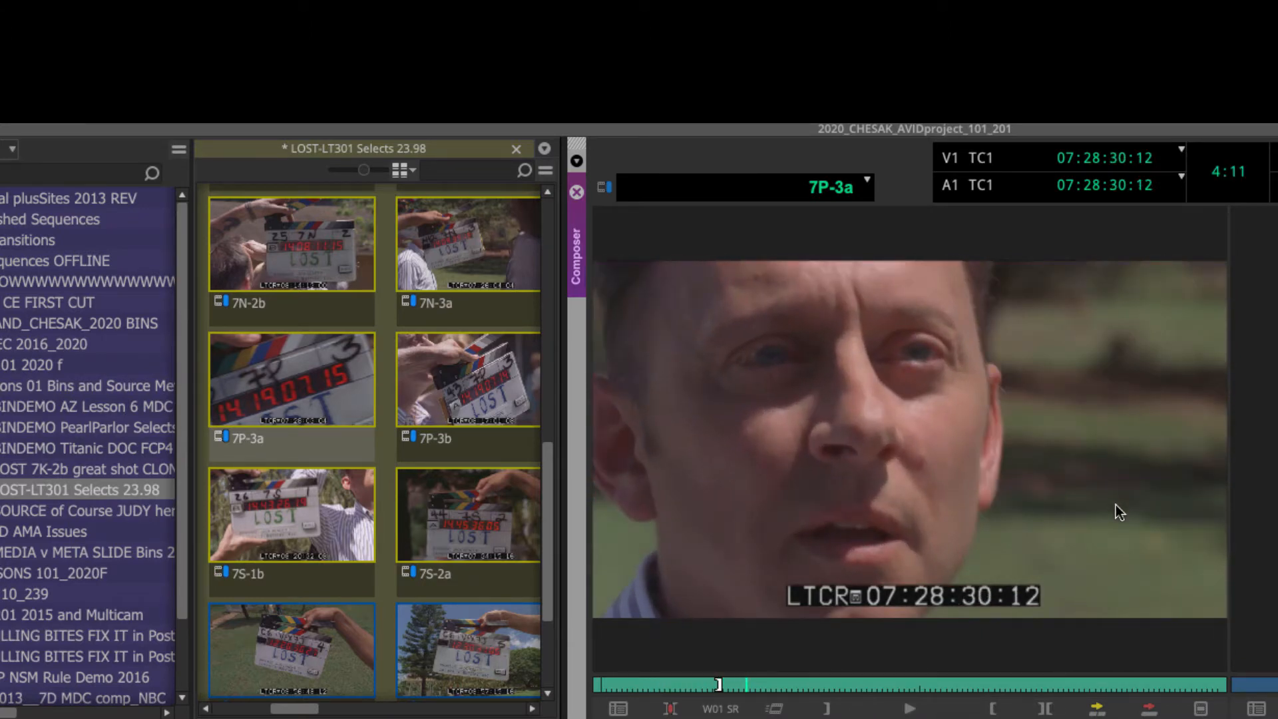
Step: Play clip 7P-3a backward and forward at normal speed in short passes around its OUT mark
key("j")
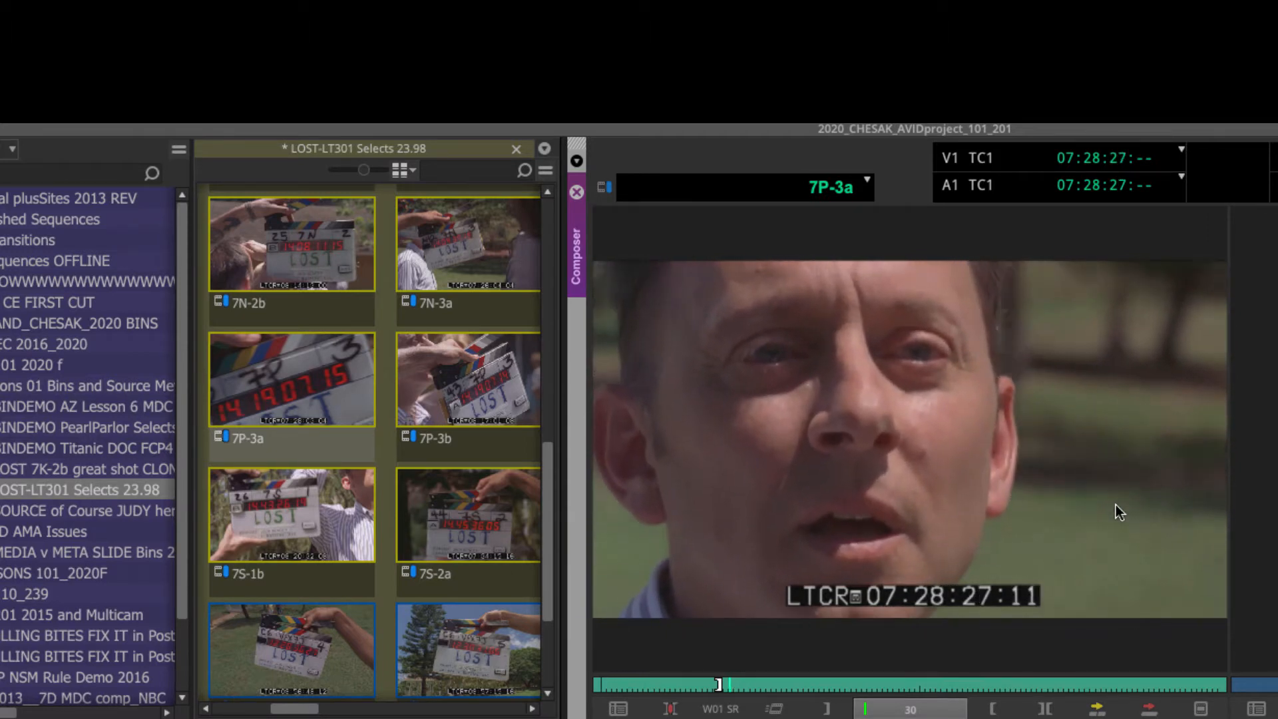
key("k")
key("l")
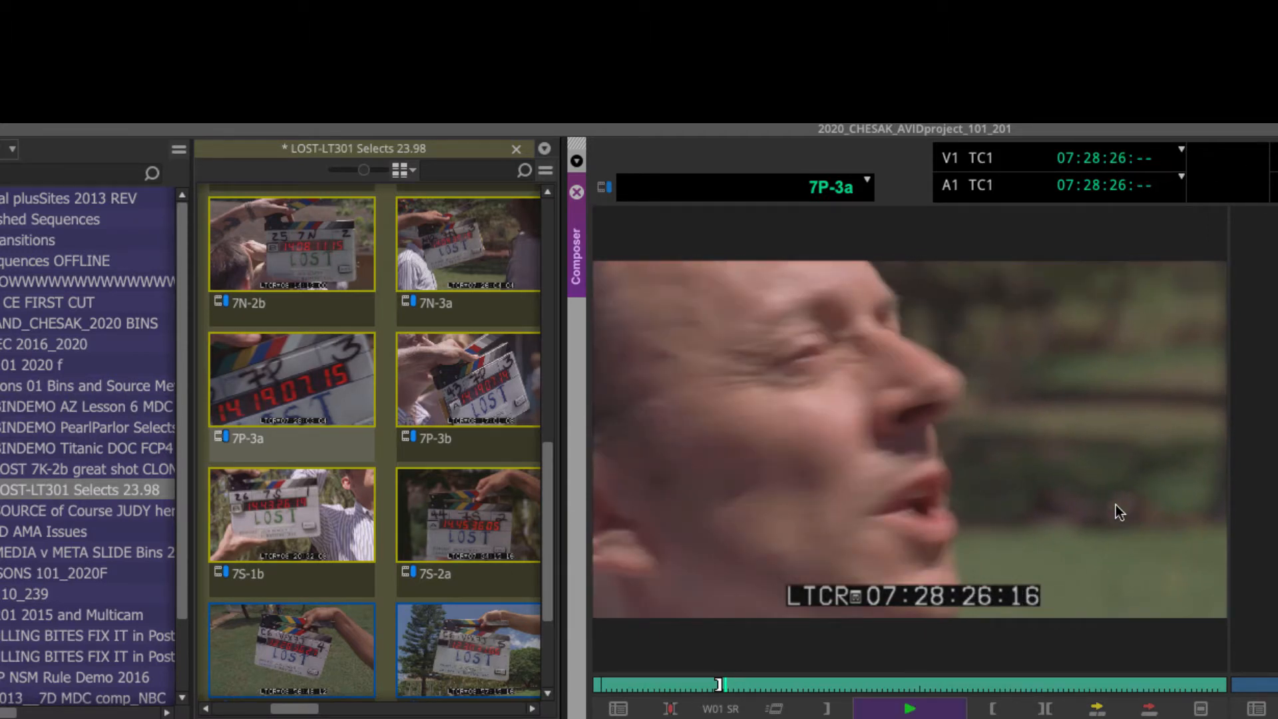
key("j")
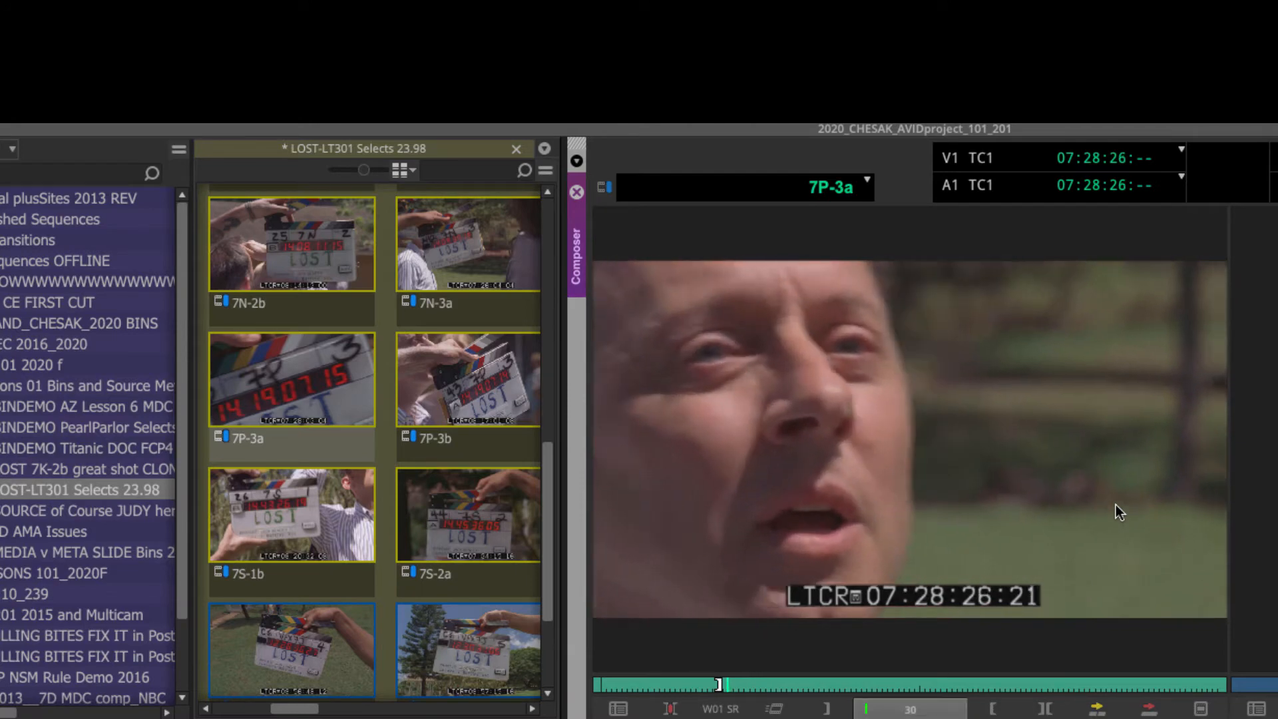
key("k")
key("j")
key("k")
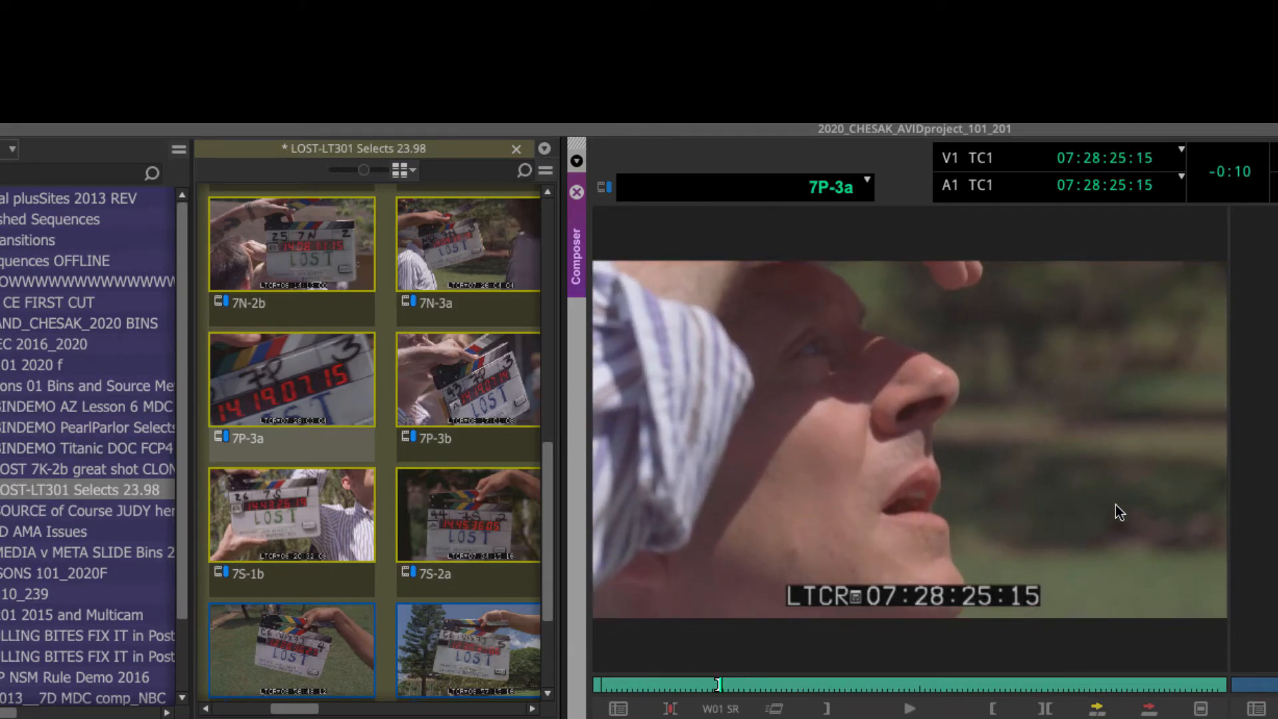
key("l")
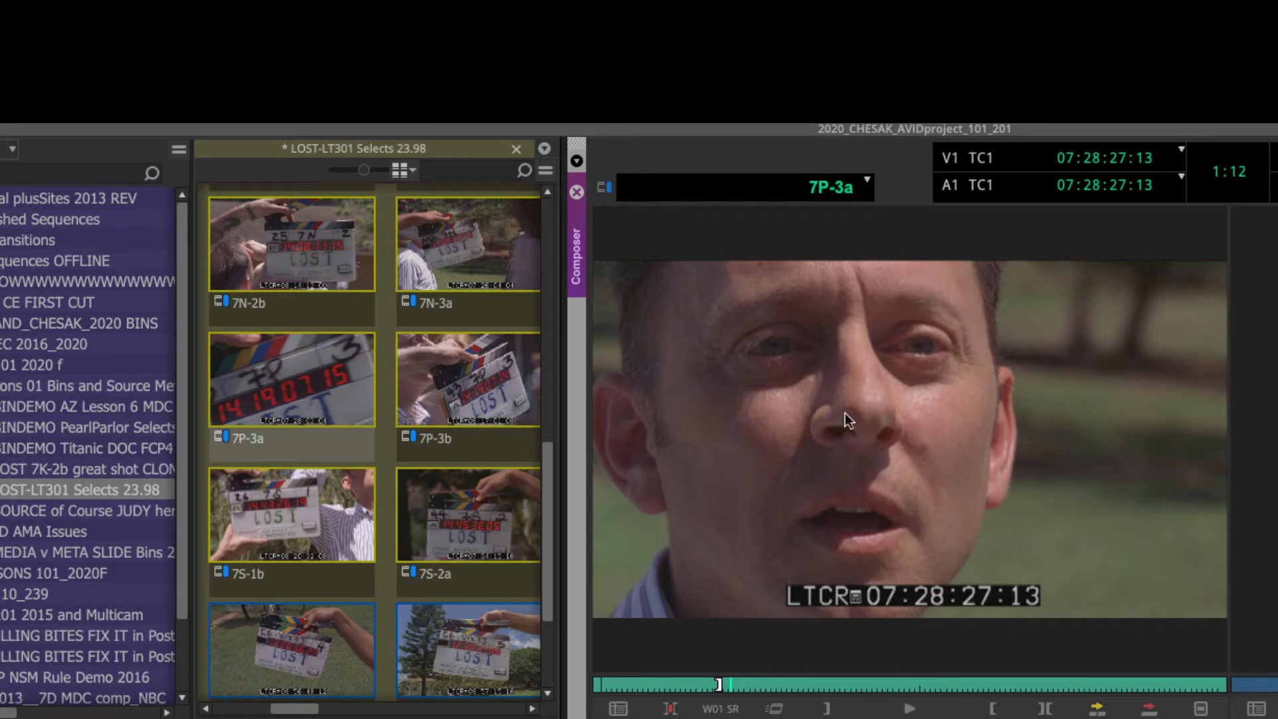
Step: Switch the LOST-LT301 Selects 23.98 bin from Frame View to Text View
left_click(546, 514)
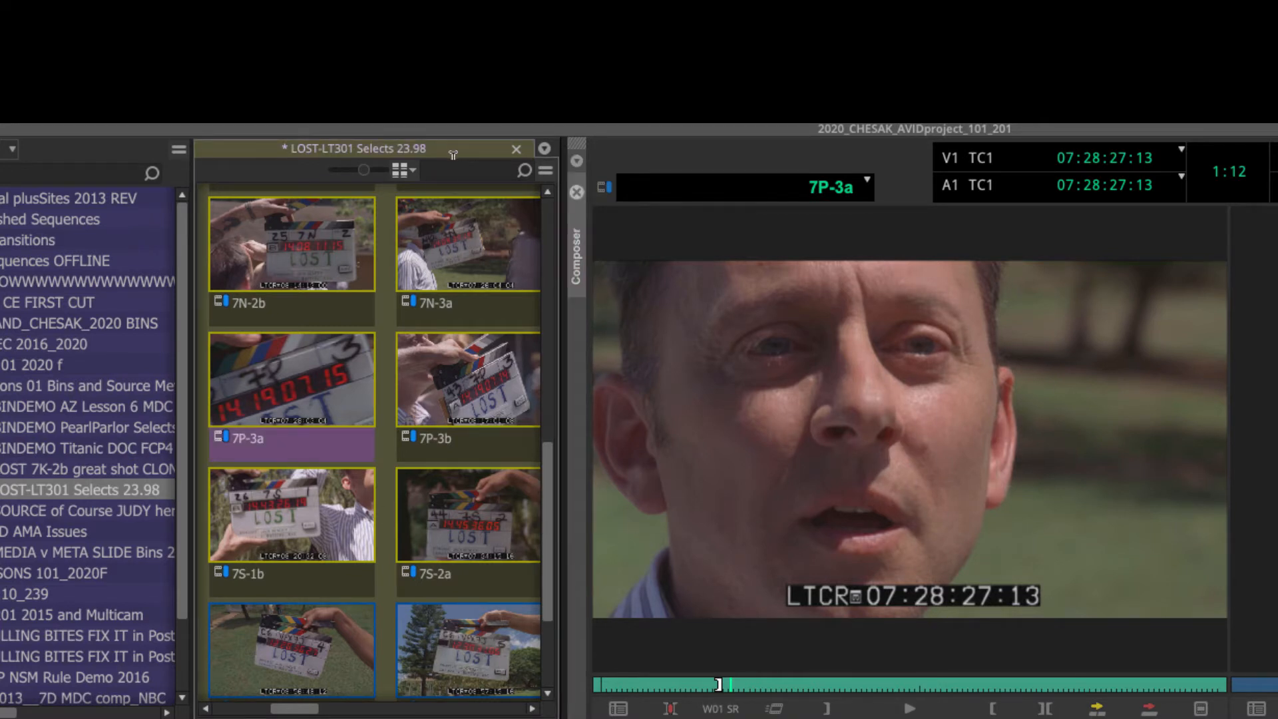
left_click(403, 172)
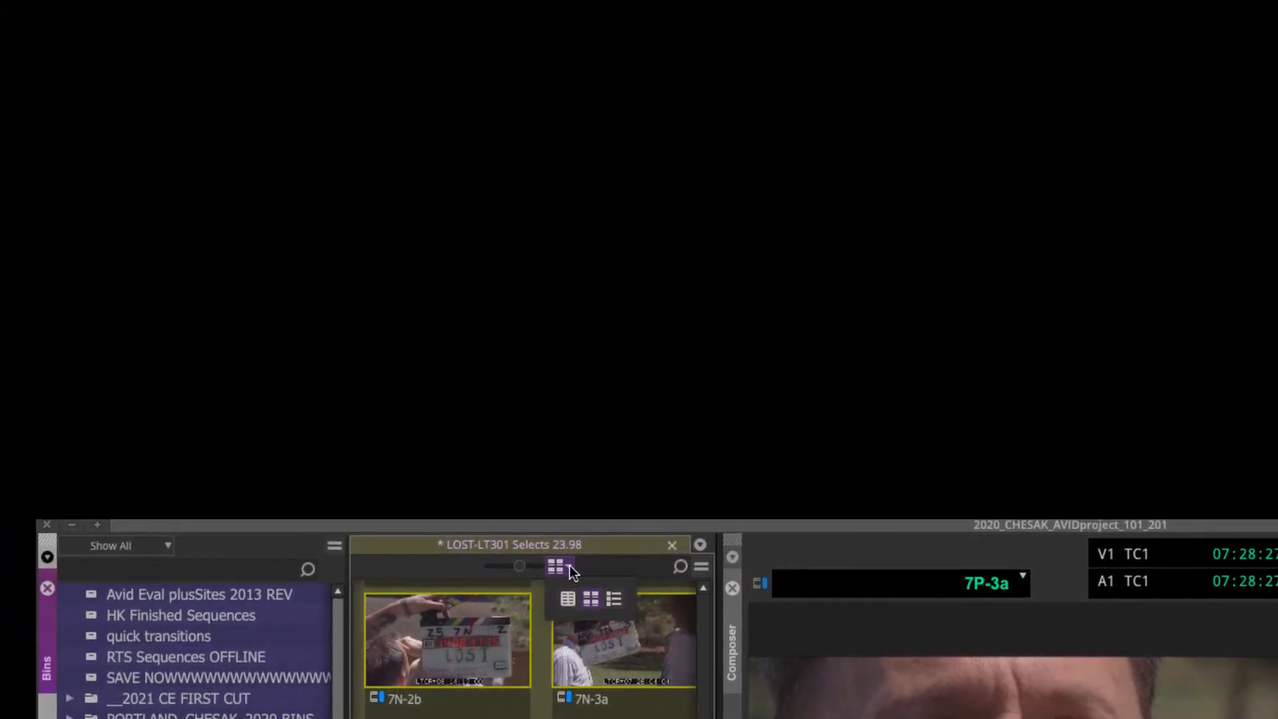
left_click(568, 598)
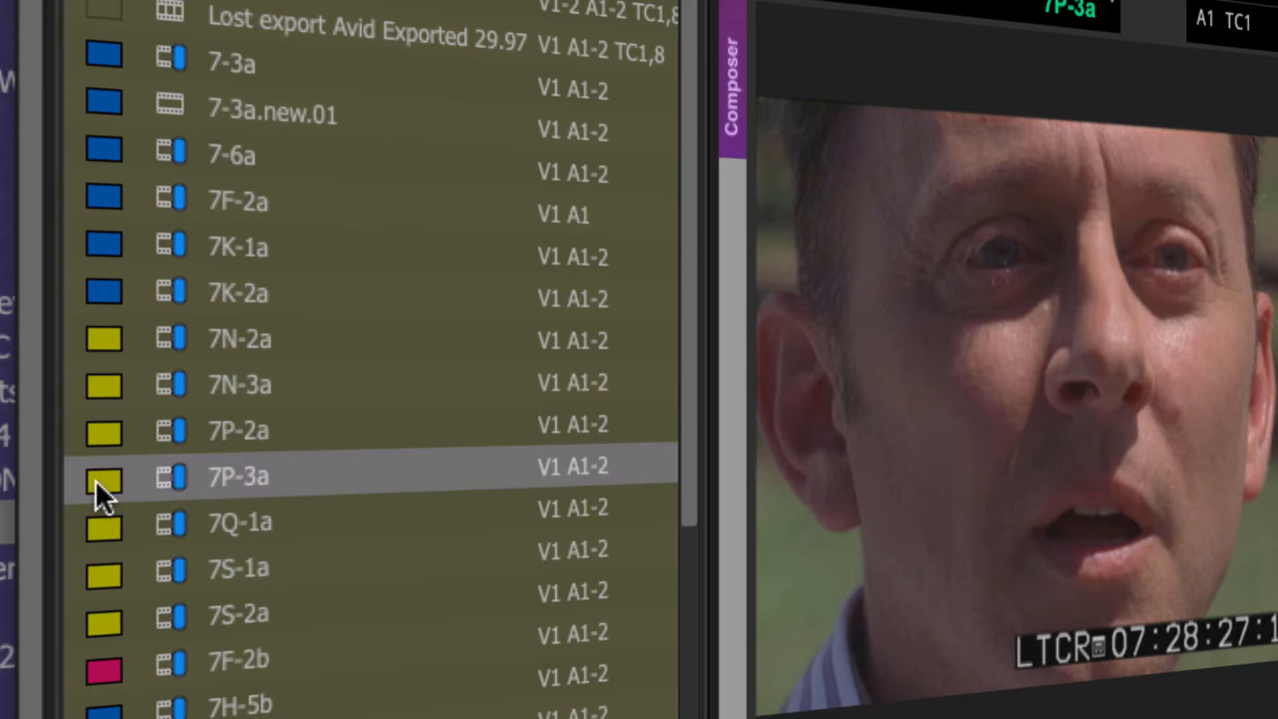
Step: Load clip 7P-2a from the text view into the source monitor and open its name for editing
left_click(111, 426)
double_click(111, 426)
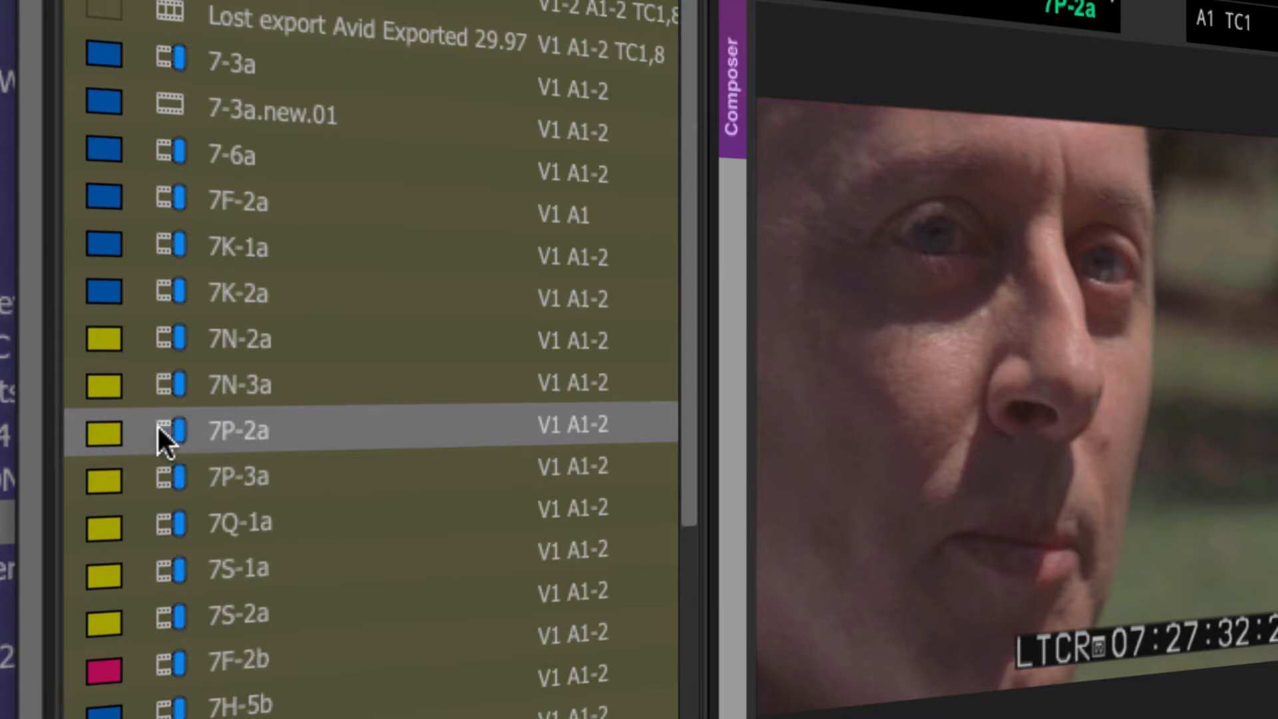
left_click(249, 432)
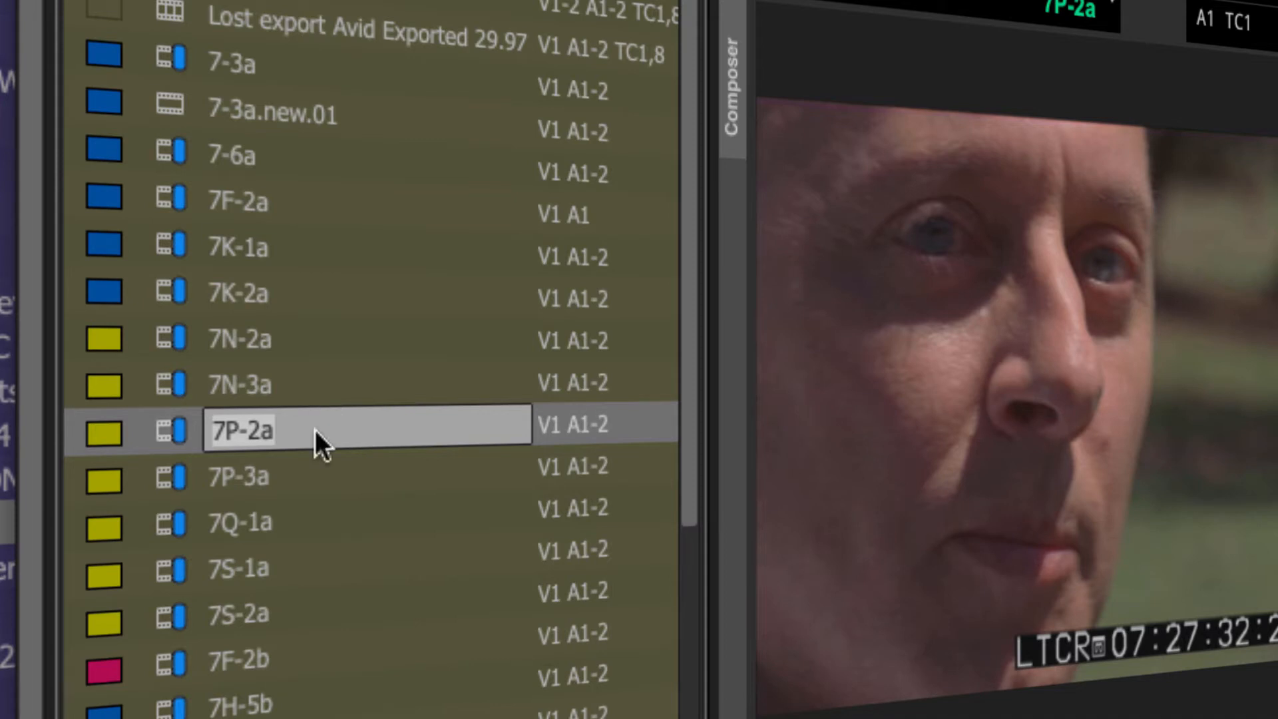
Step: Exit name editing on clip 7P-2a and load clip 7N-3a into the source monitor
left_click(175, 430)
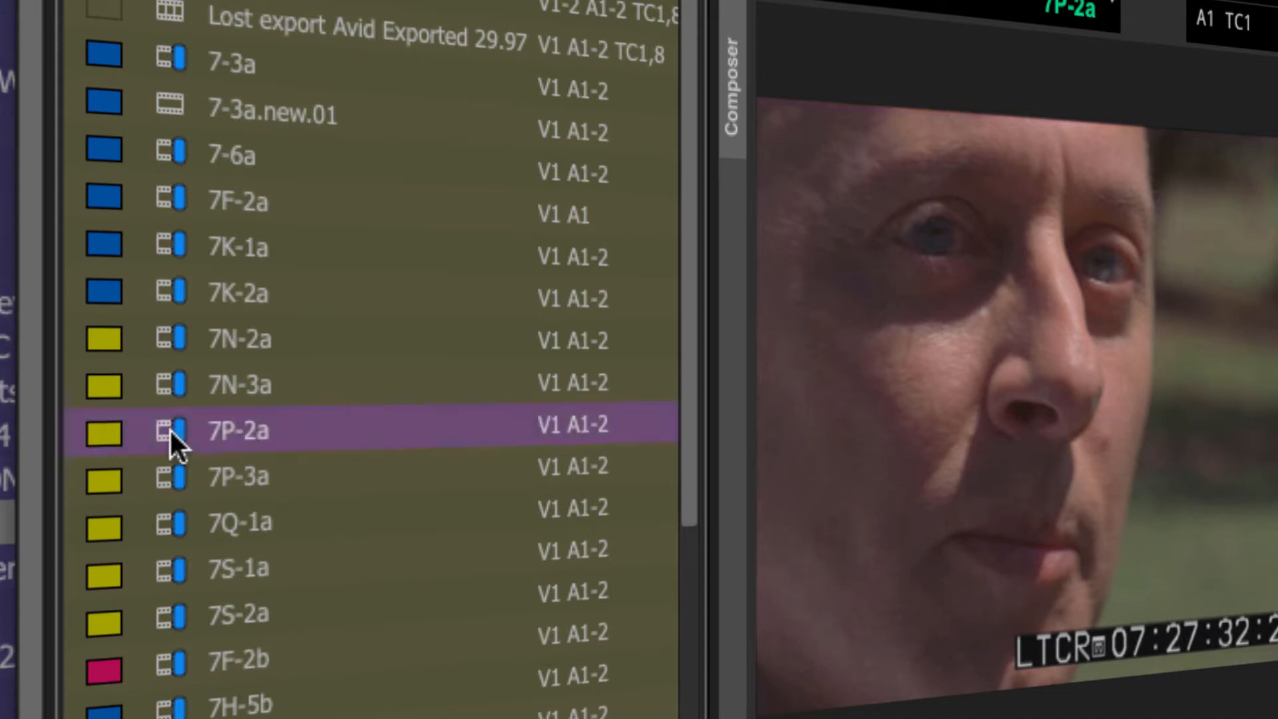
double_click(103, 434)
double_click(107, 391)
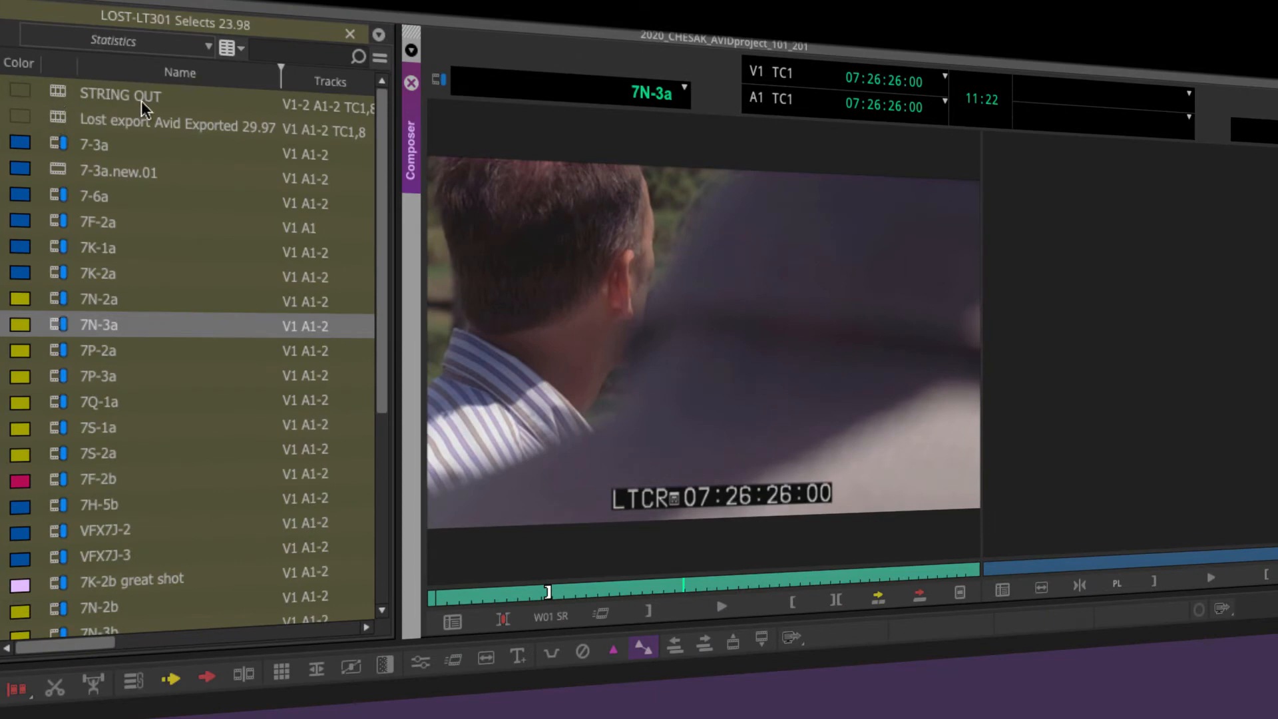
Step: Load the STRING OUT sequence into the record monitor and scrub forward through it
double_click(56, 90)
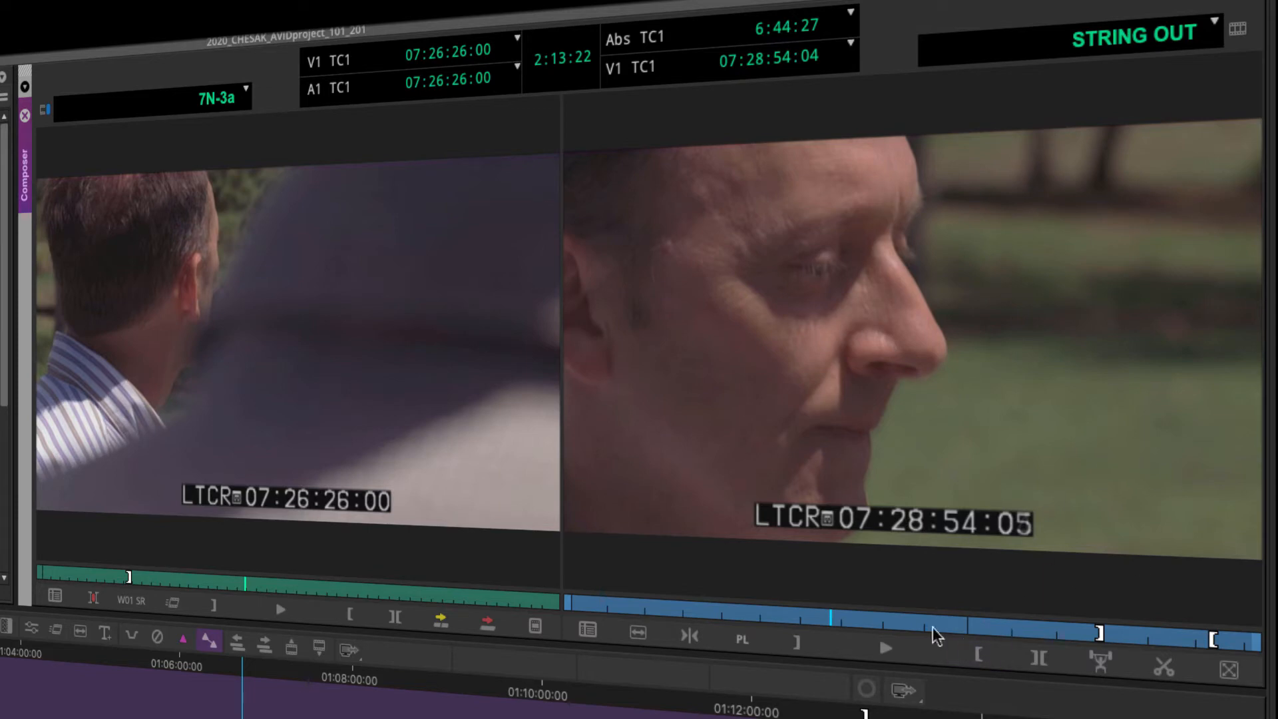
left_click_drag(830, 617, 905, 646)
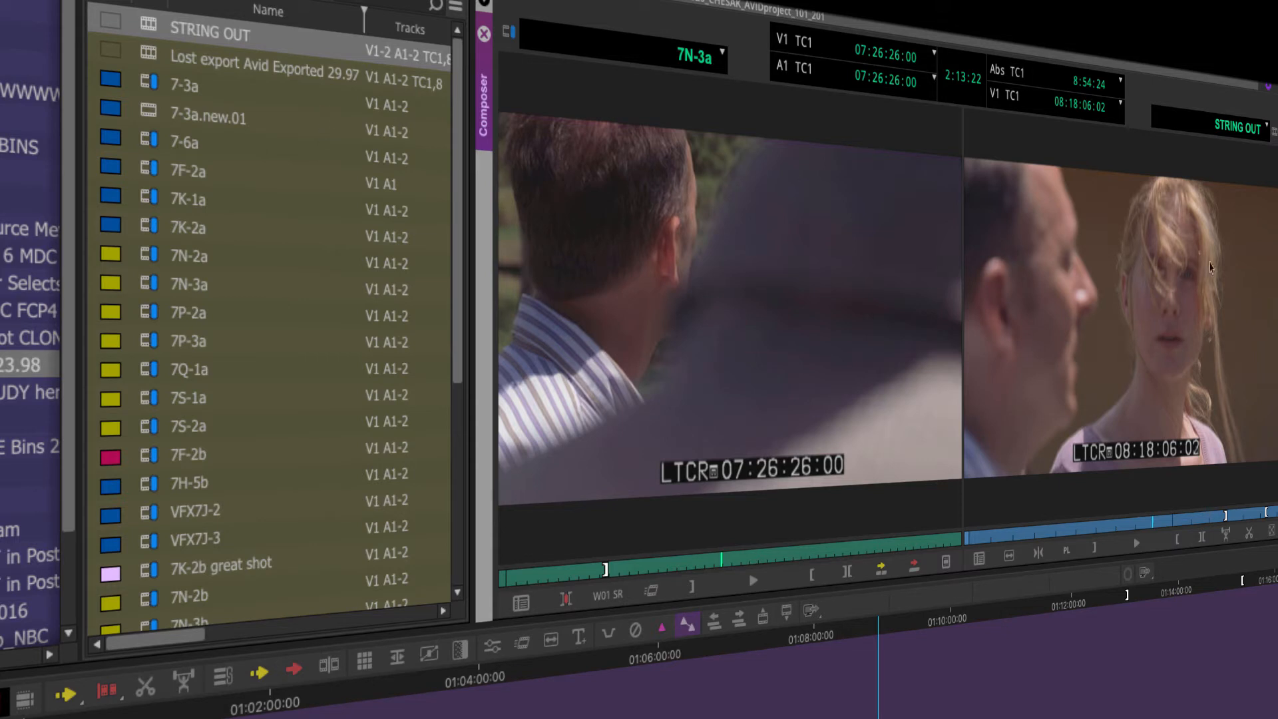
Step: Load the sequence Lost export Avid Exported 29.97 into the source monitor, and replace it with clip 7K-2a
left_click(153, 59)
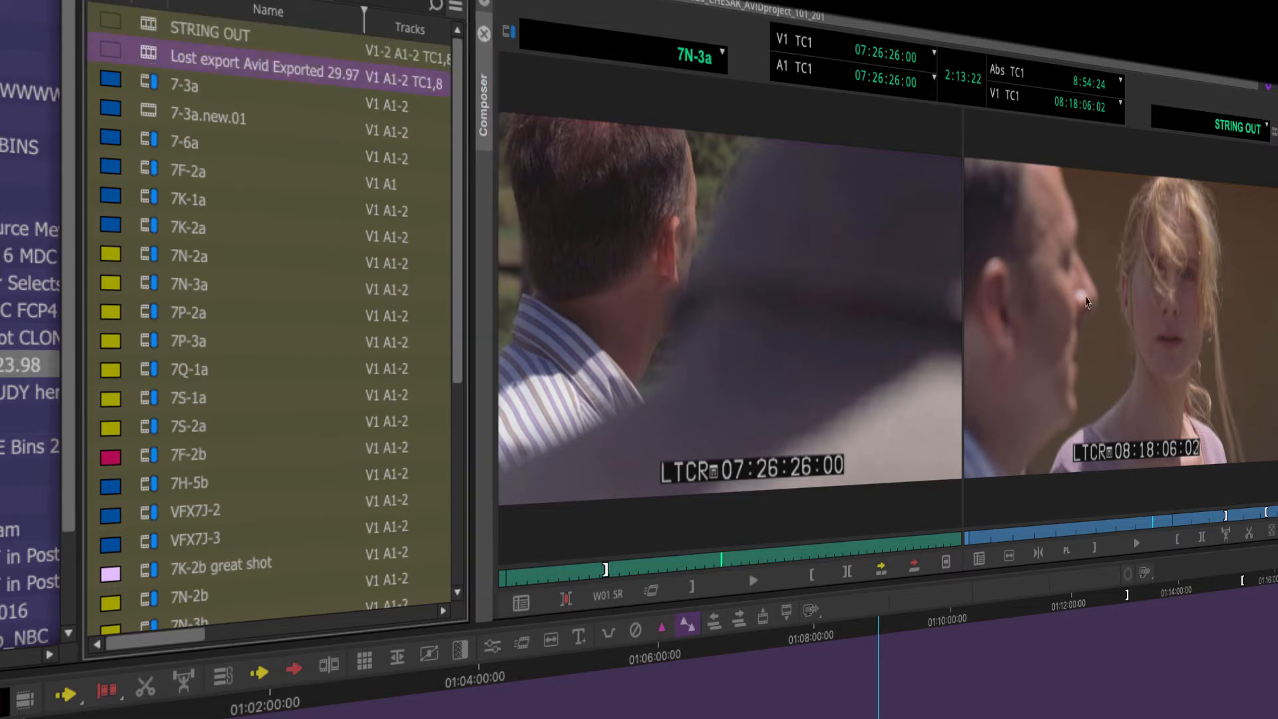
left_click_drag(149, 58, 729, 257)
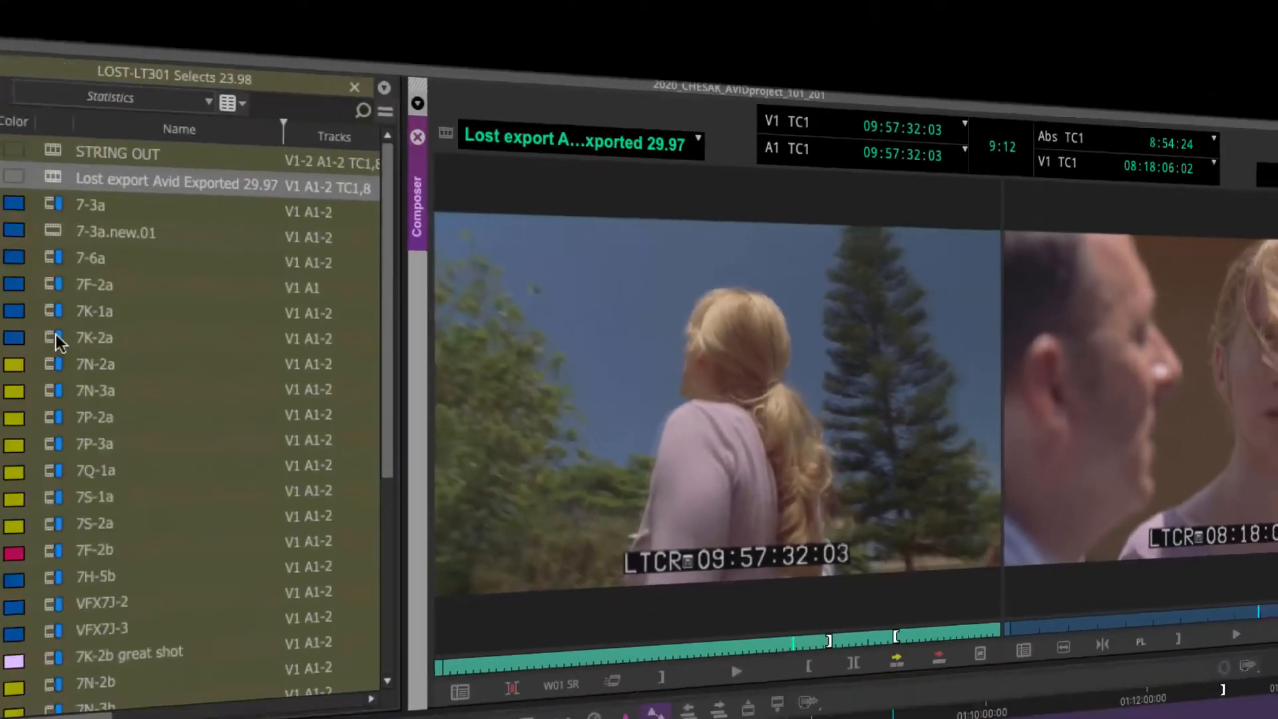
double_click(195, 317)
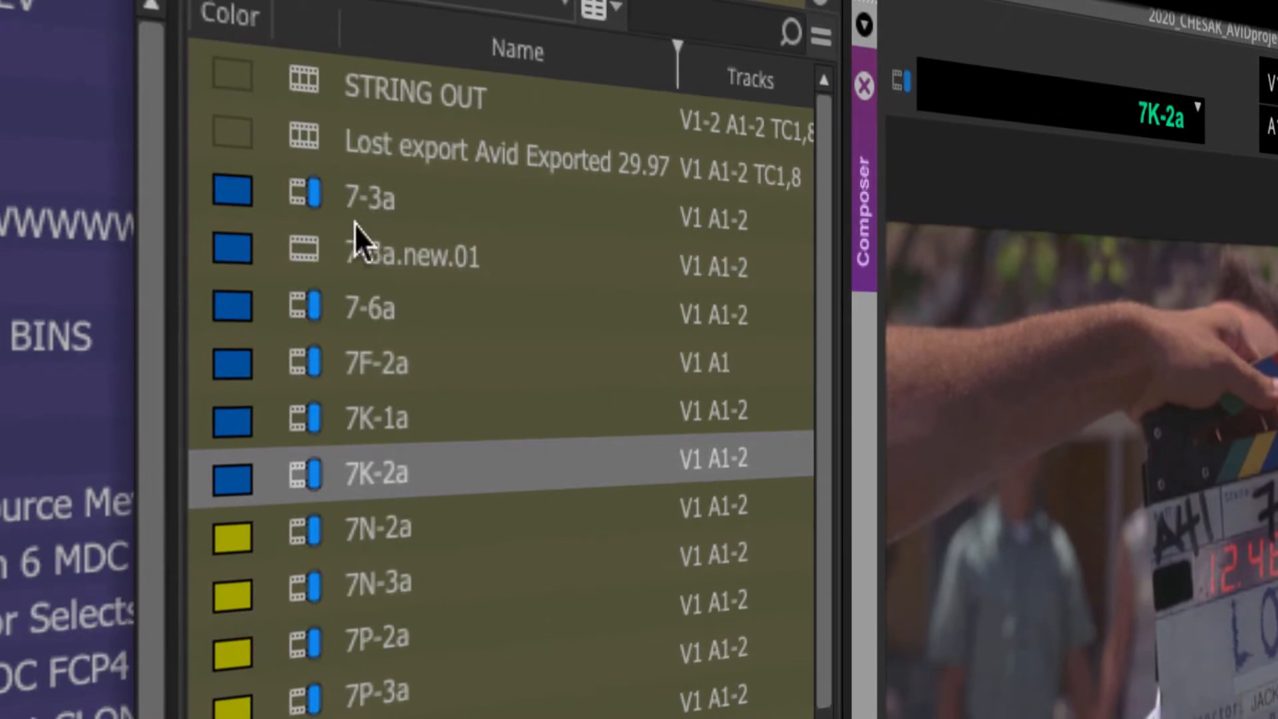
Step: Widen the LOST-LT301 Selects 23.98 bin to show the Start and End columns, and load 7-3a.new.01 into the source monitor
left_click(298, 249)
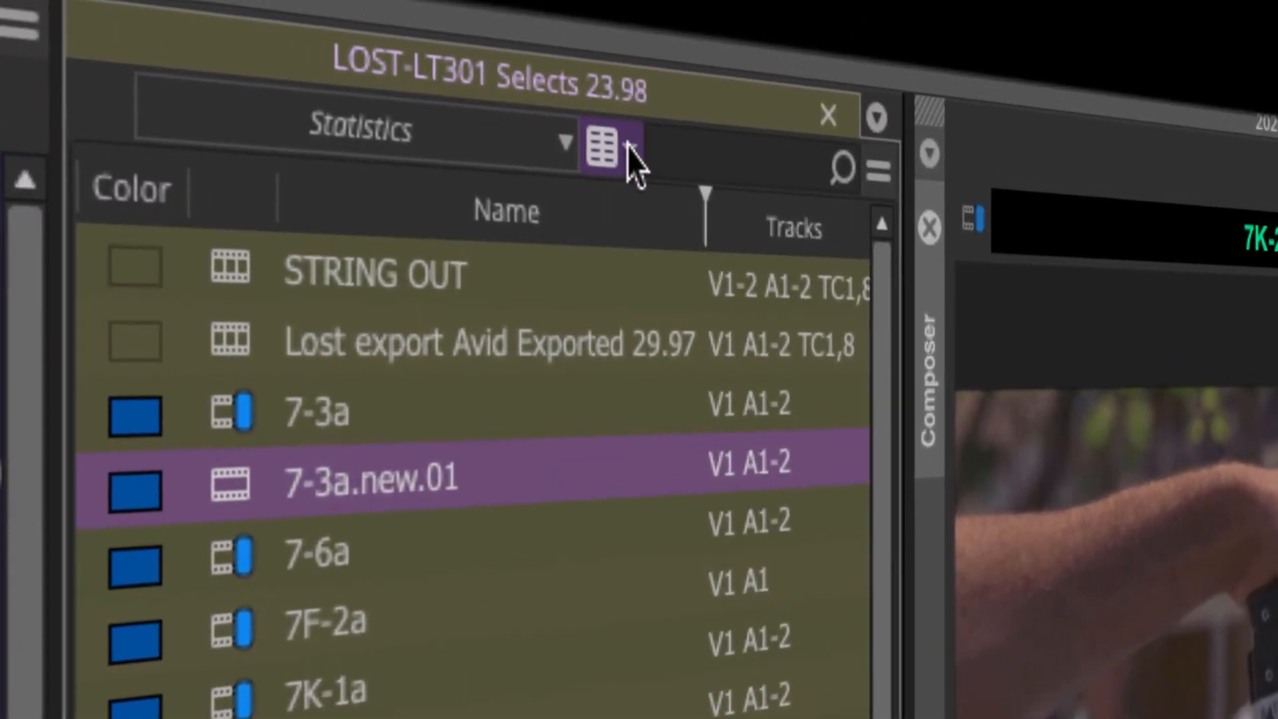
left_click(629, 146)
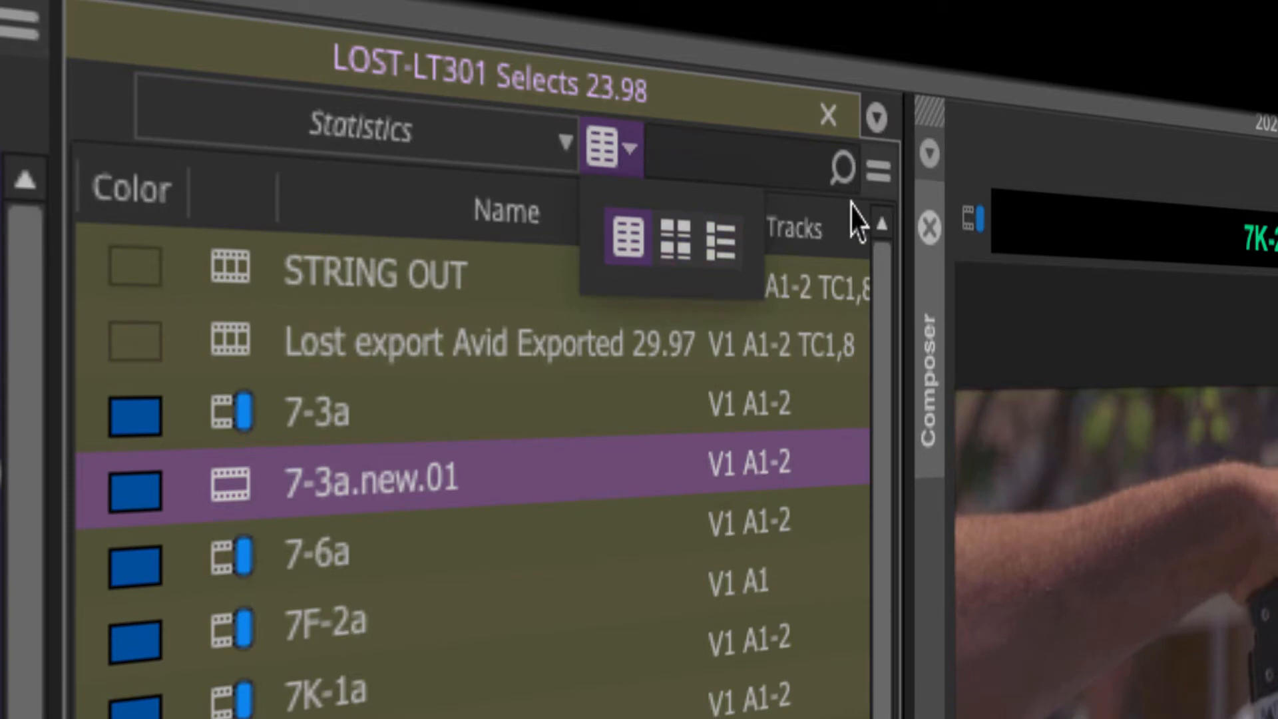
left_click(894, 565)
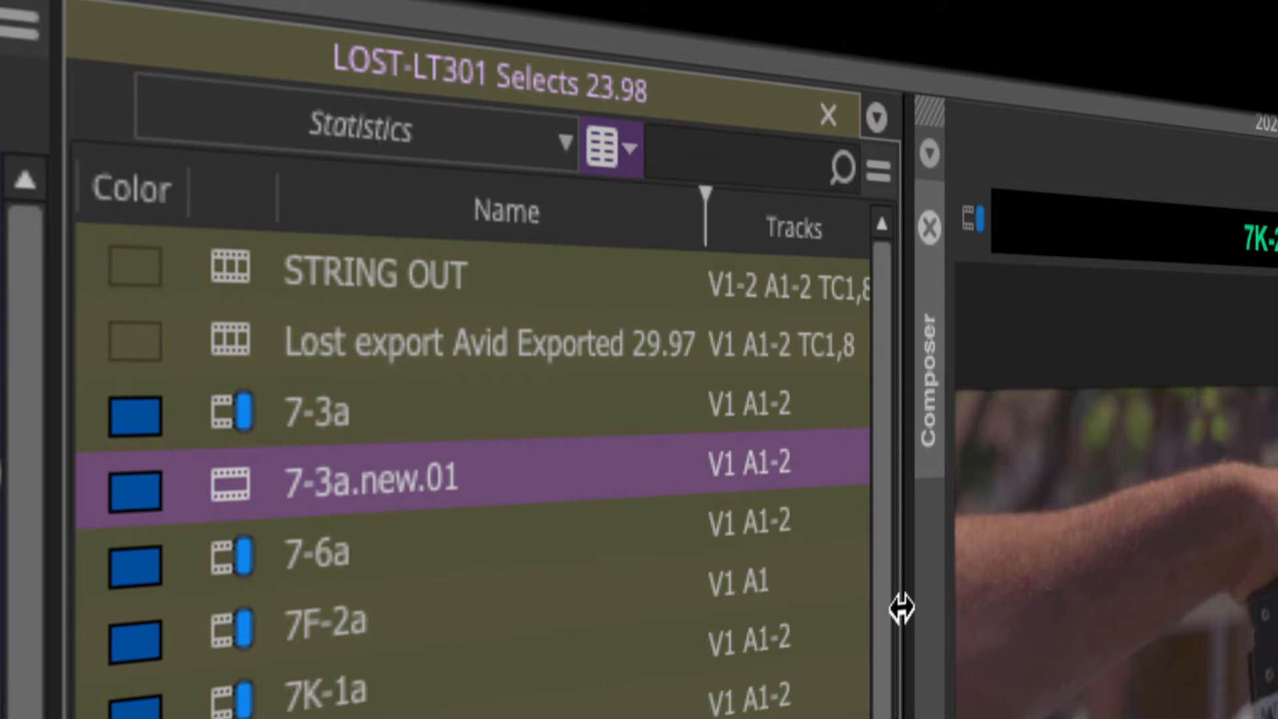
left_click_drag(902, 605, 1128, 575)
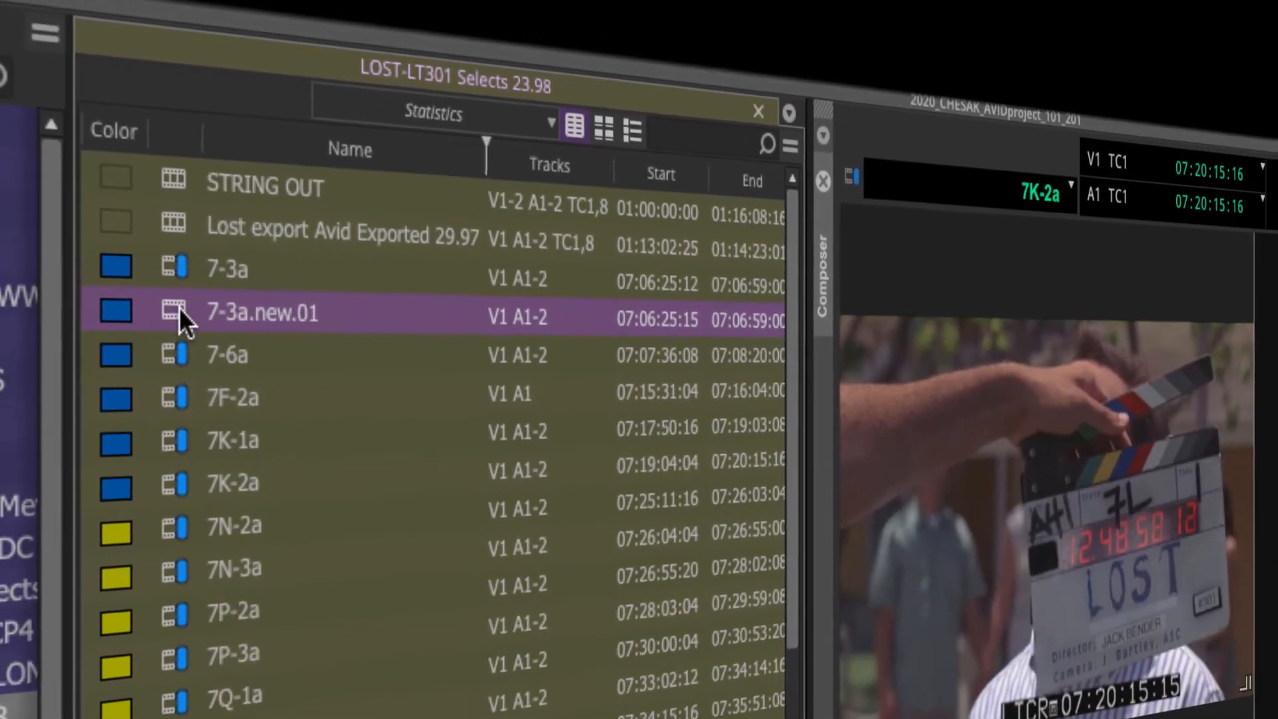
double_click(233, 483)
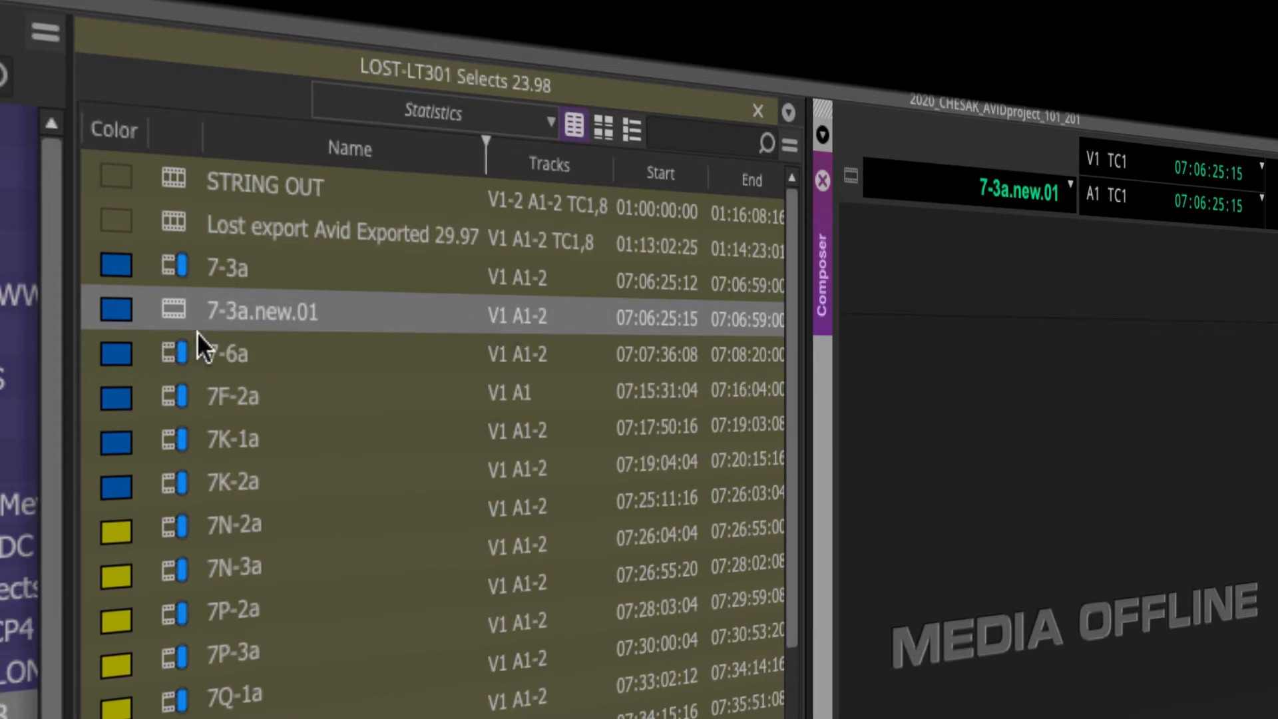
Step: Delete the master clip 7-3a.new.01 from the bin and load clip 7-3a into the source monitor
left_click(174, 305)
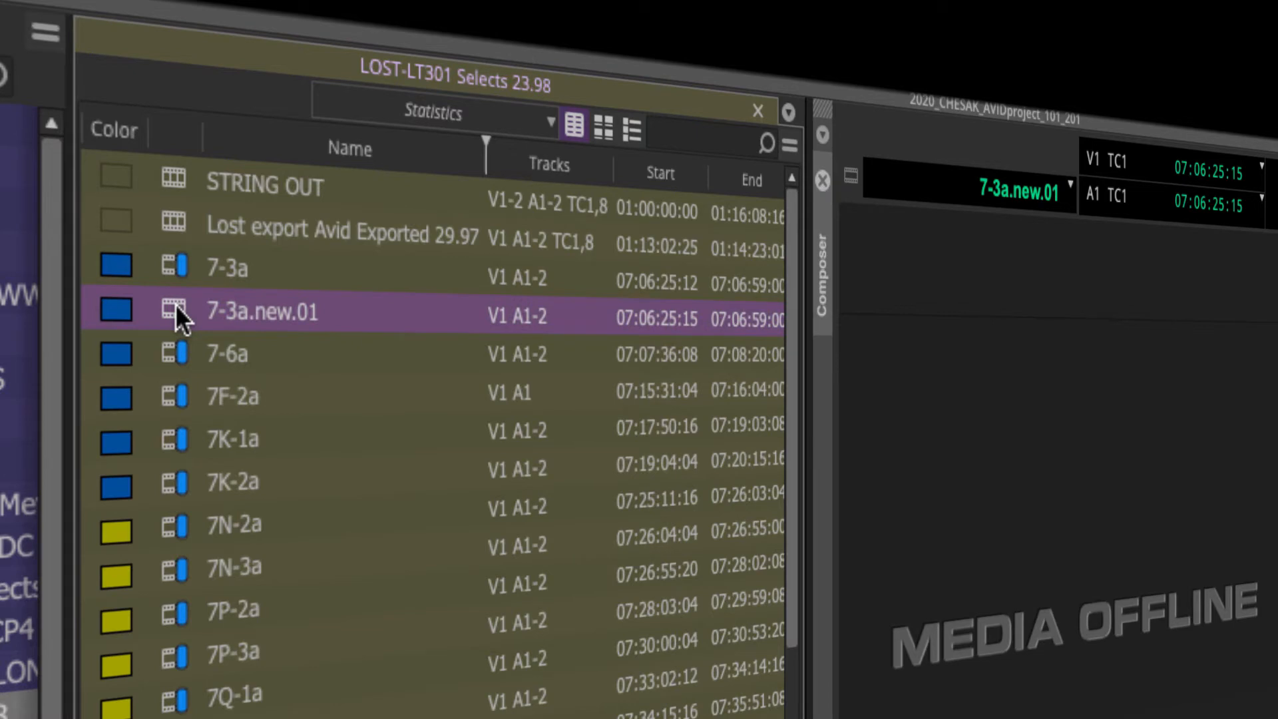
double_click(174, 305)
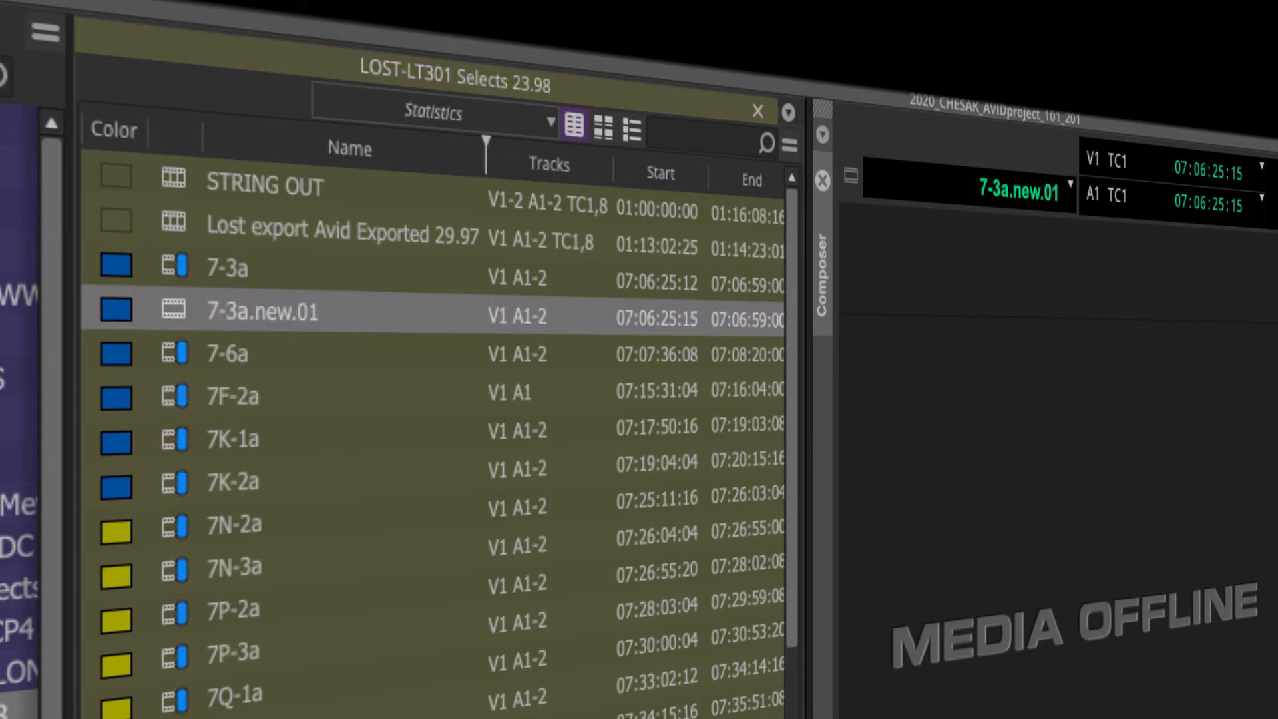
key("Delete")
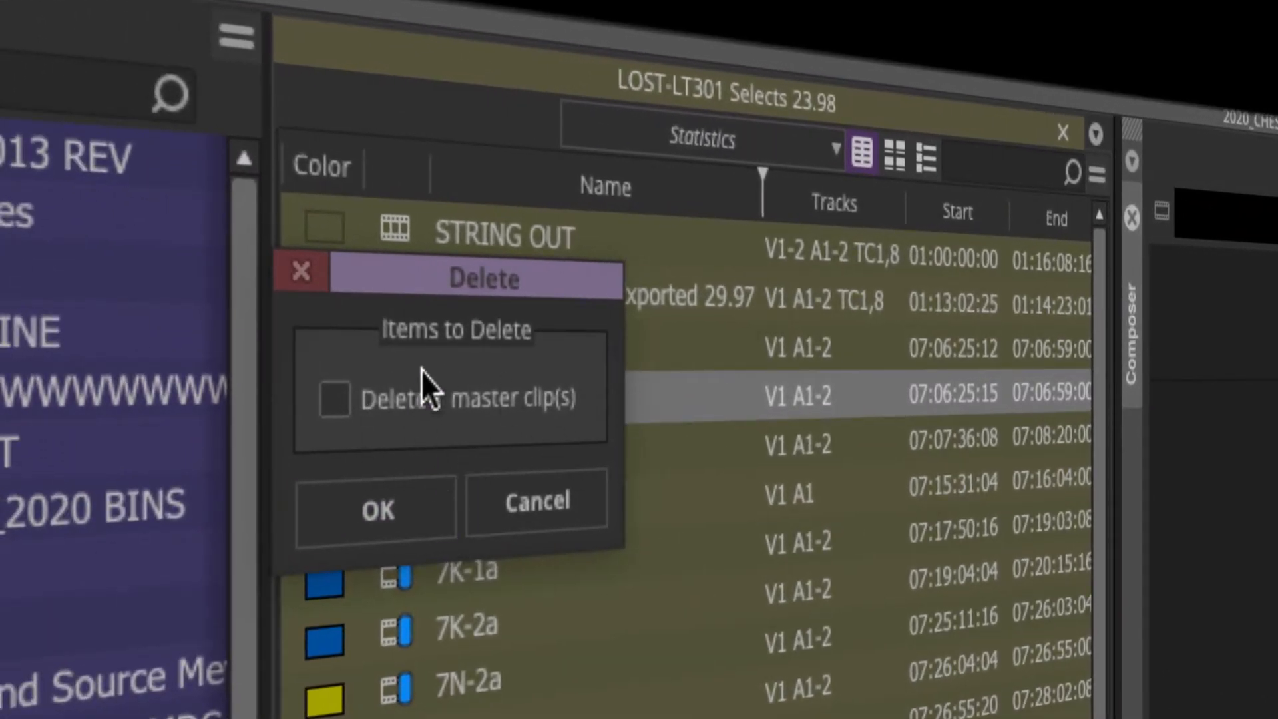
left_click(340, 399)
left_click(386, 510)
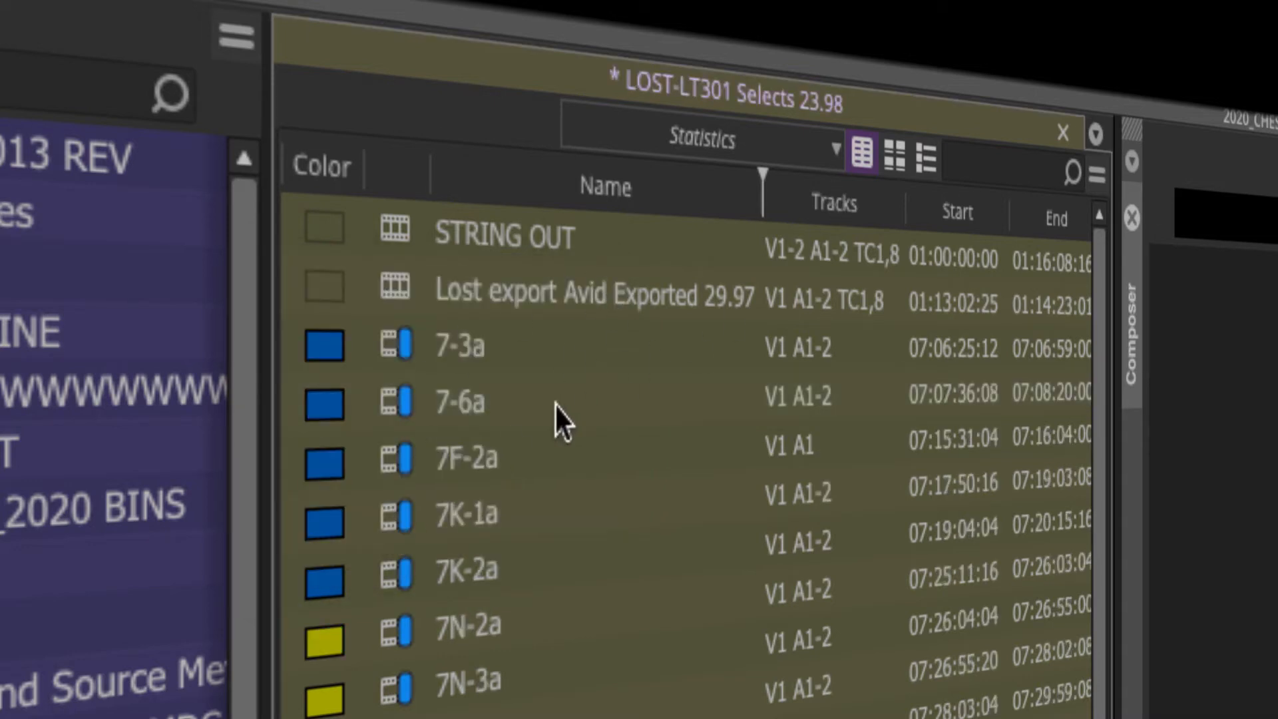
double_click(389, 348)
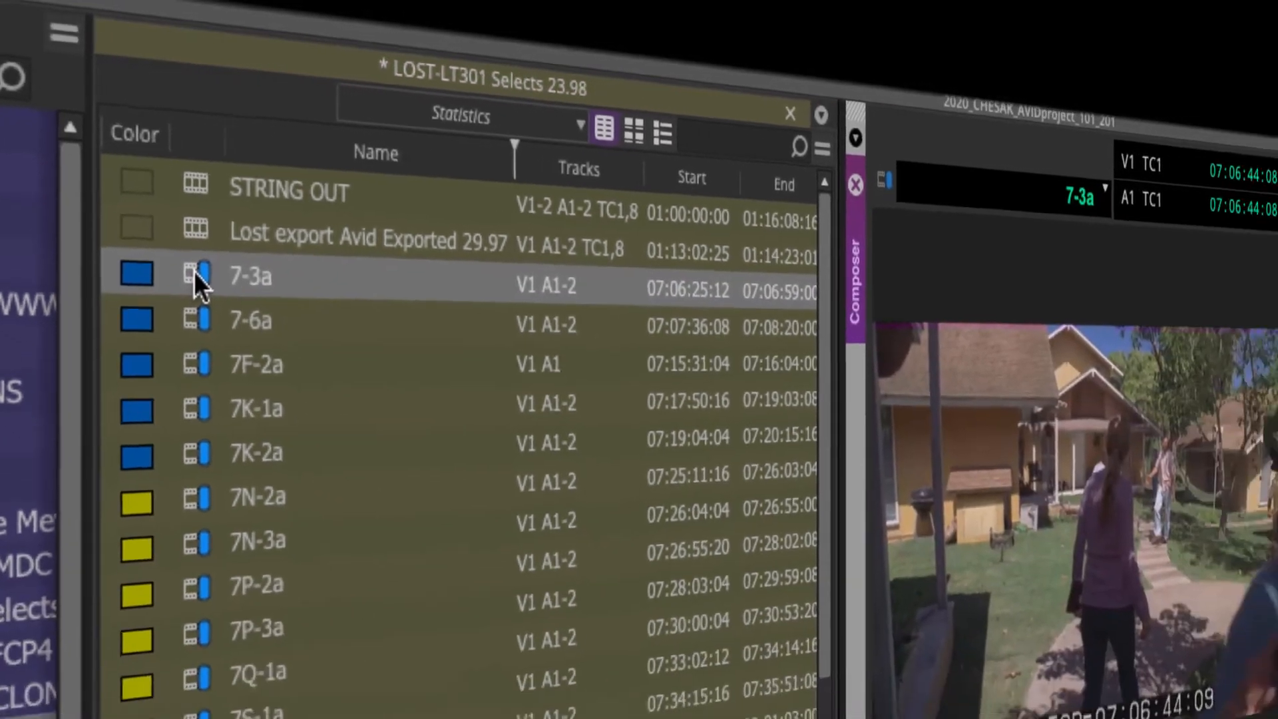
Step: Examine the deletion options for clip 7-3a's master clip, associated media files and resolutions without deleting anything
left_click(194, 270)
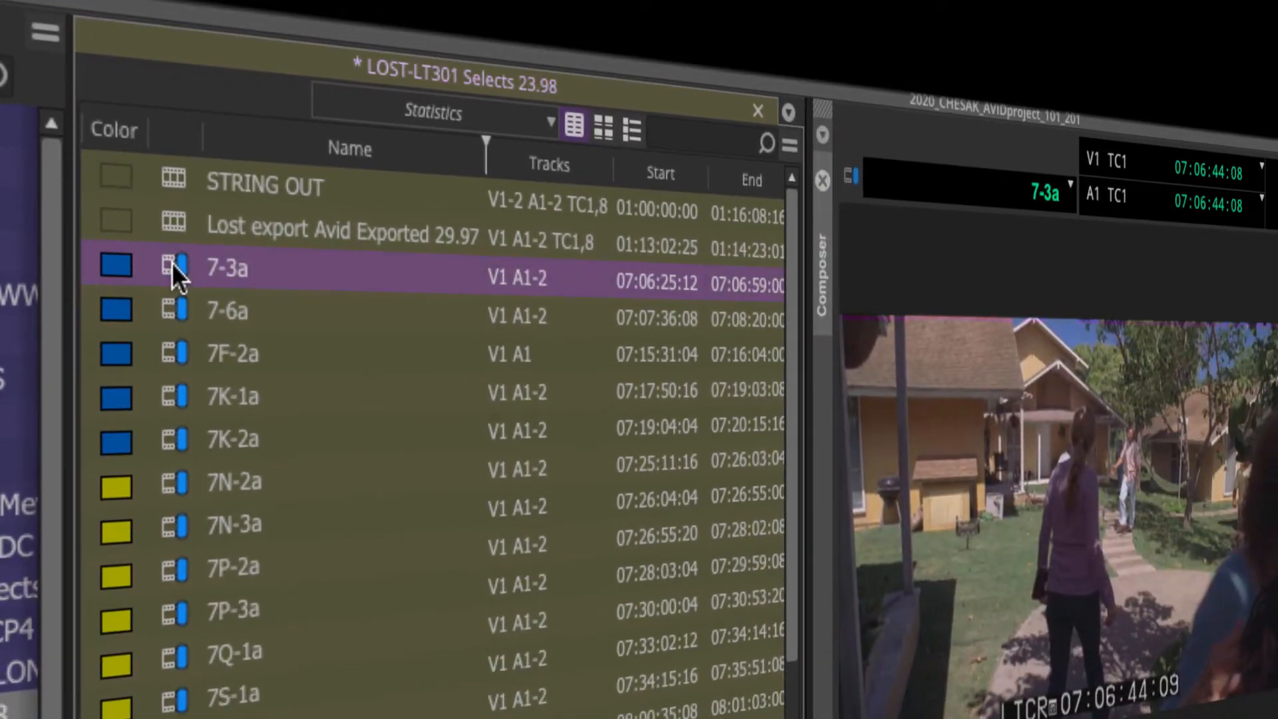
key("Delete")
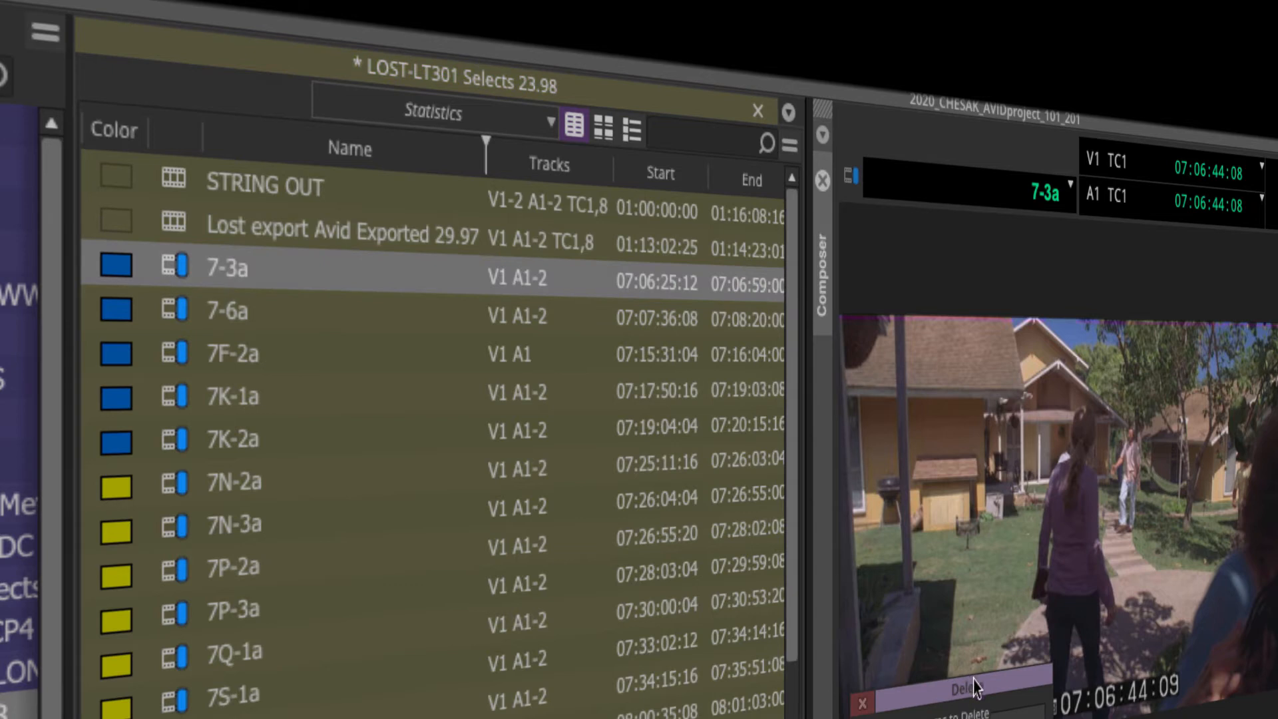
left_click_drag(973, 680, 298, 193)
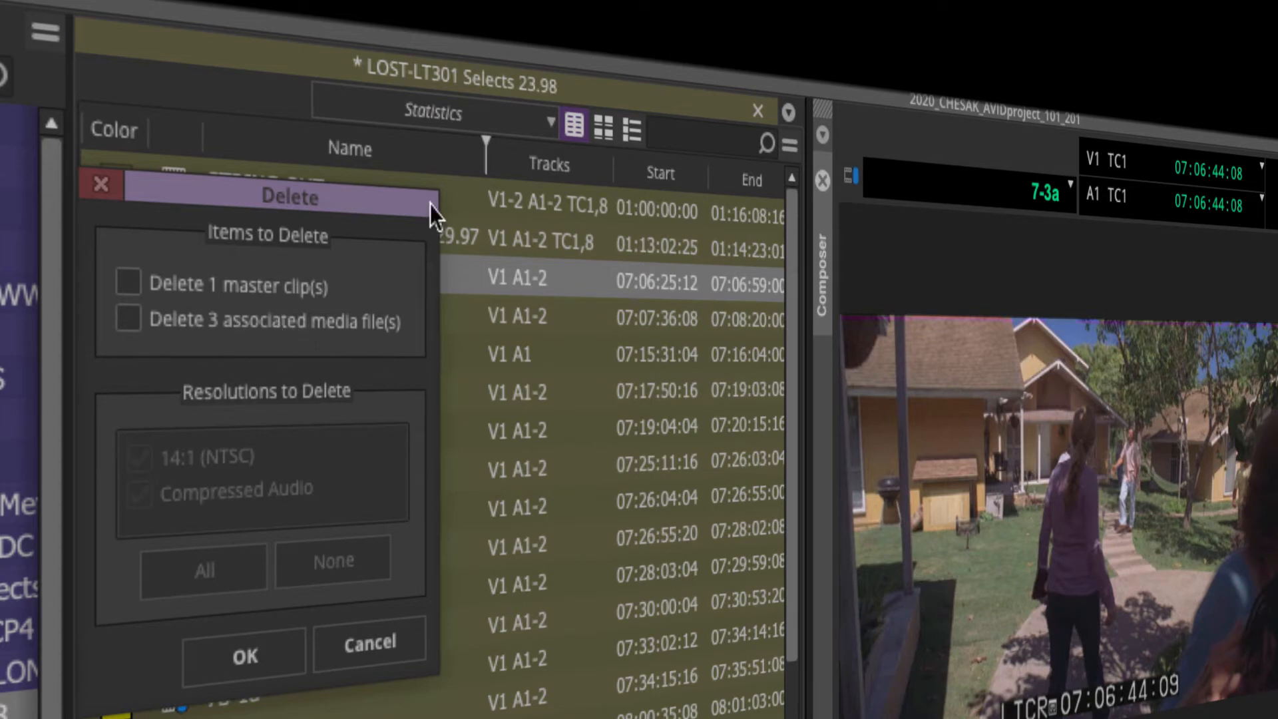
left_click_drag(362, 216, 776, 329)
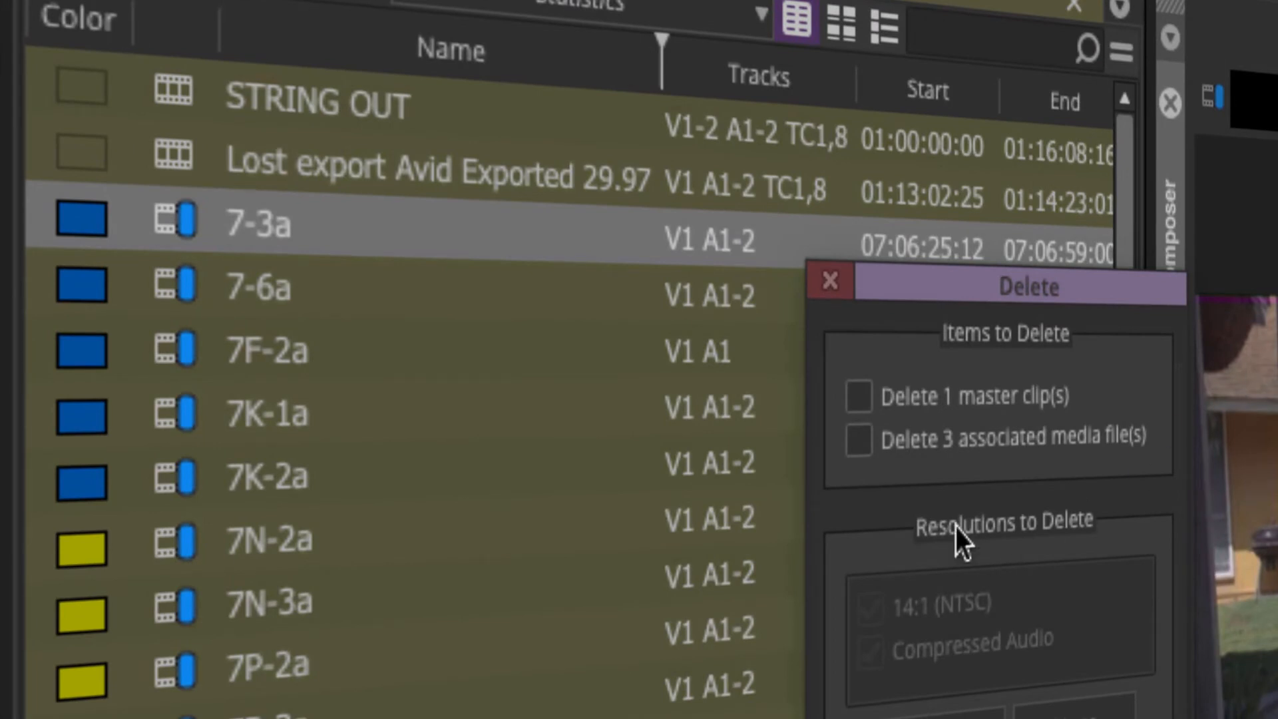
left_click(858, 397)
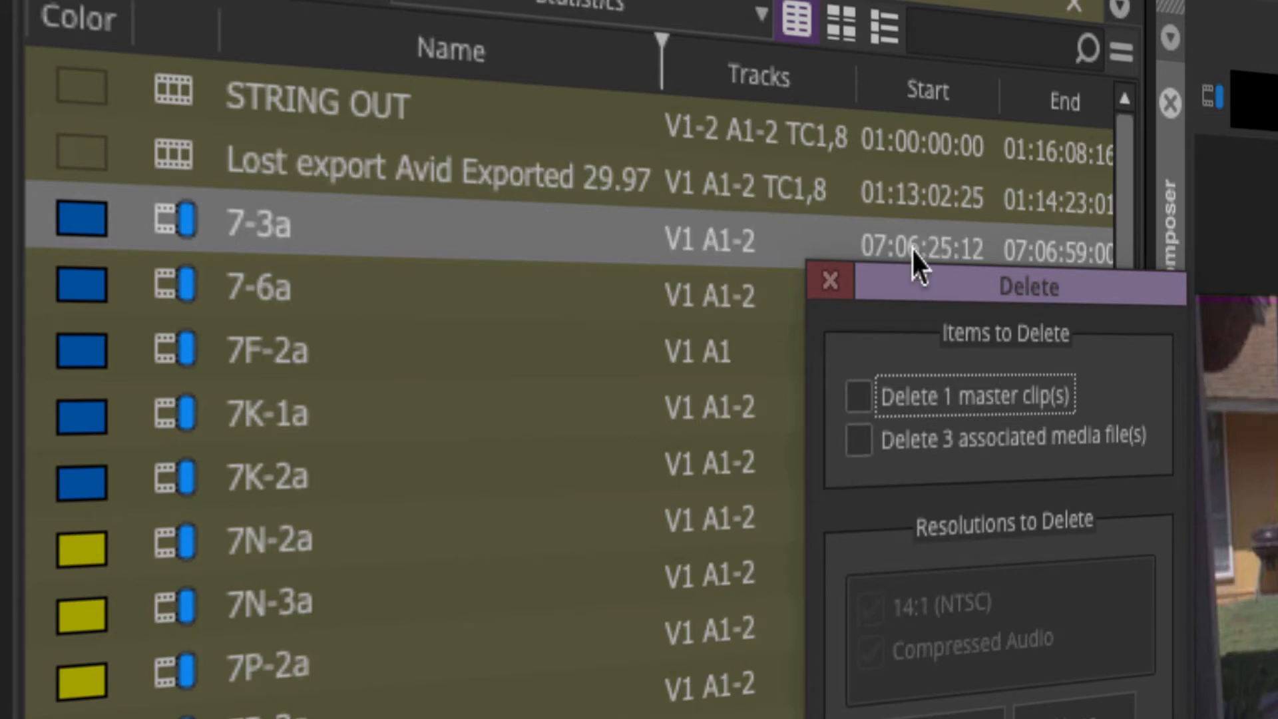
left_click_drag(912, 248, 913, 14)
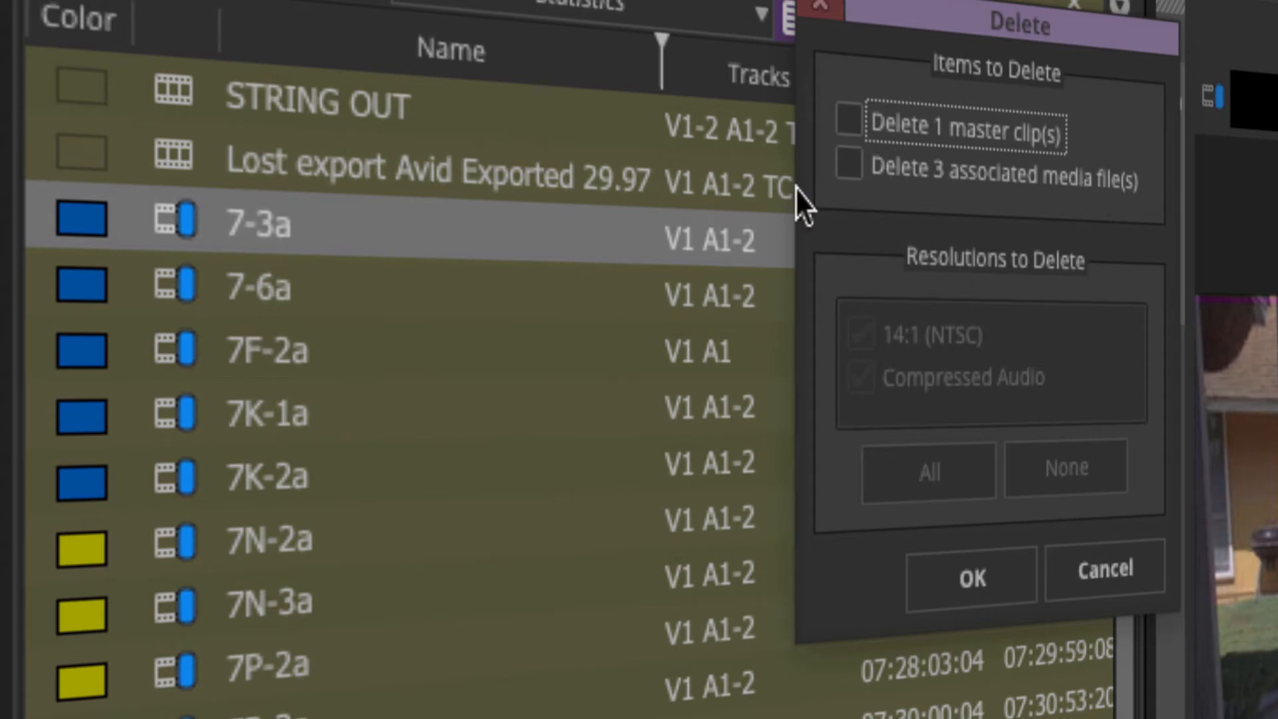
left_click(1112, 574)
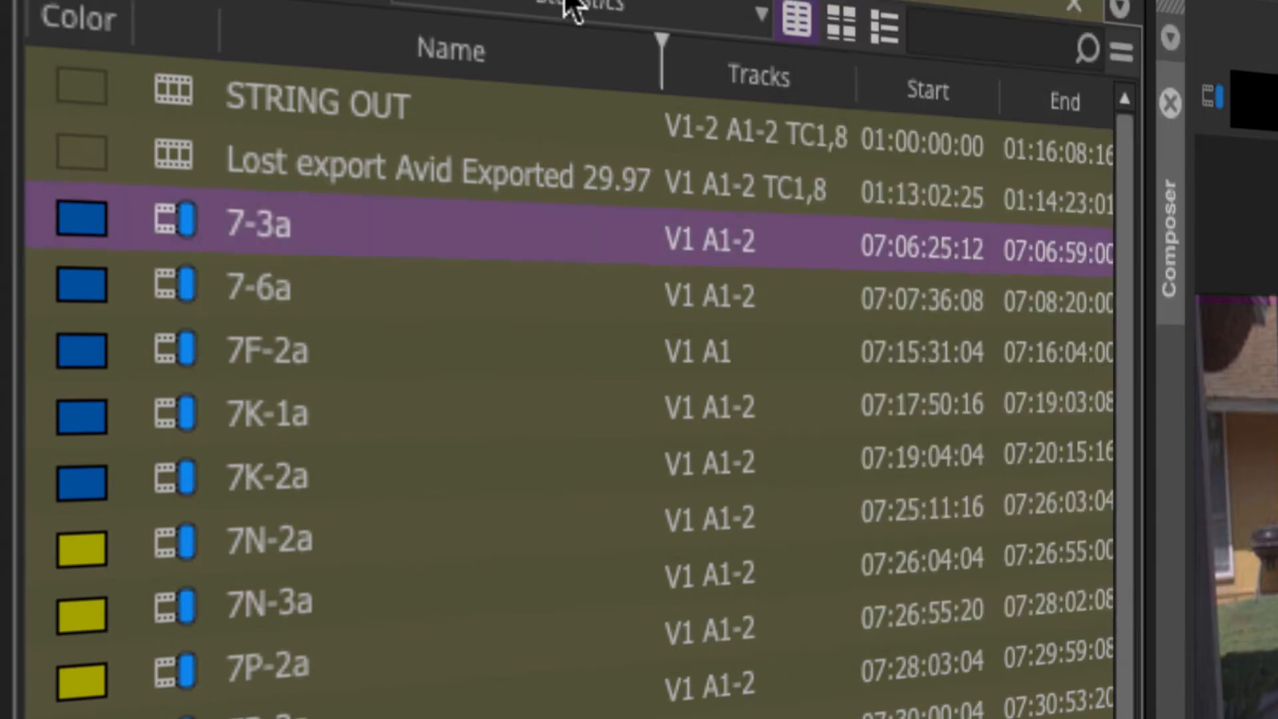
Step: Examine the deletion options for the STRING OUT sequence and leave the sequence in the bin
left_click(182, 93)
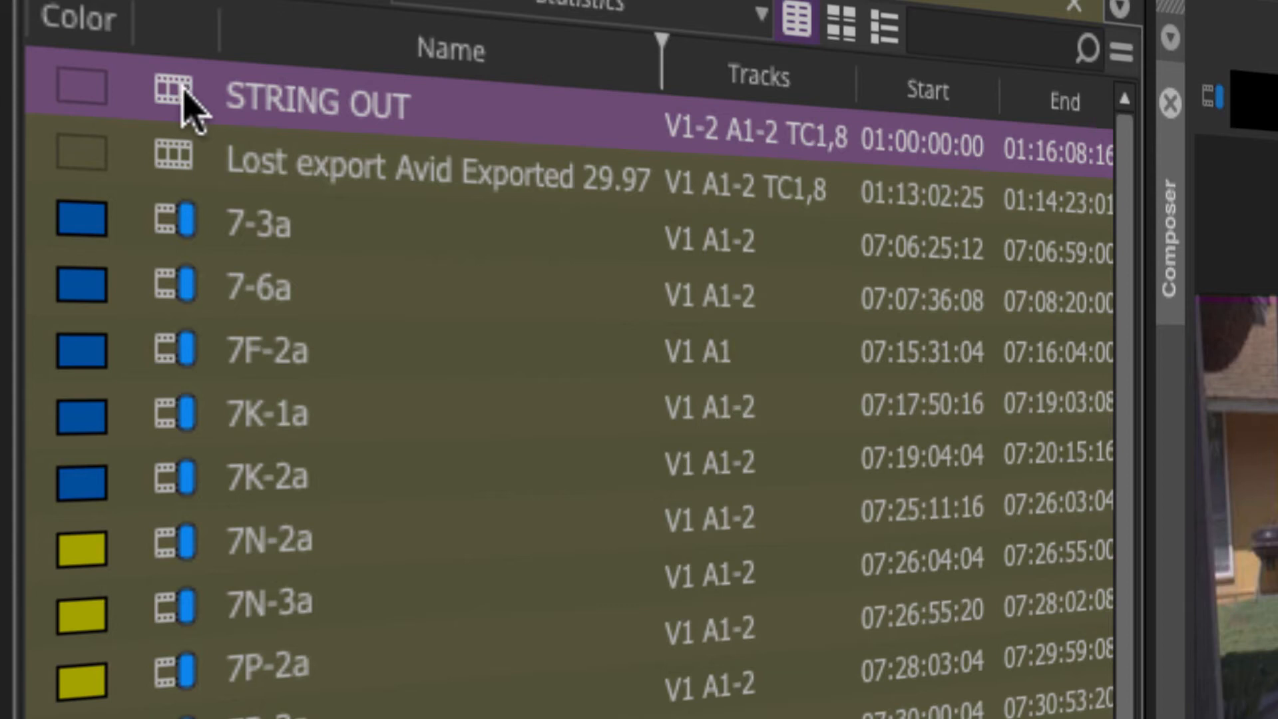
double_click(188, 107)
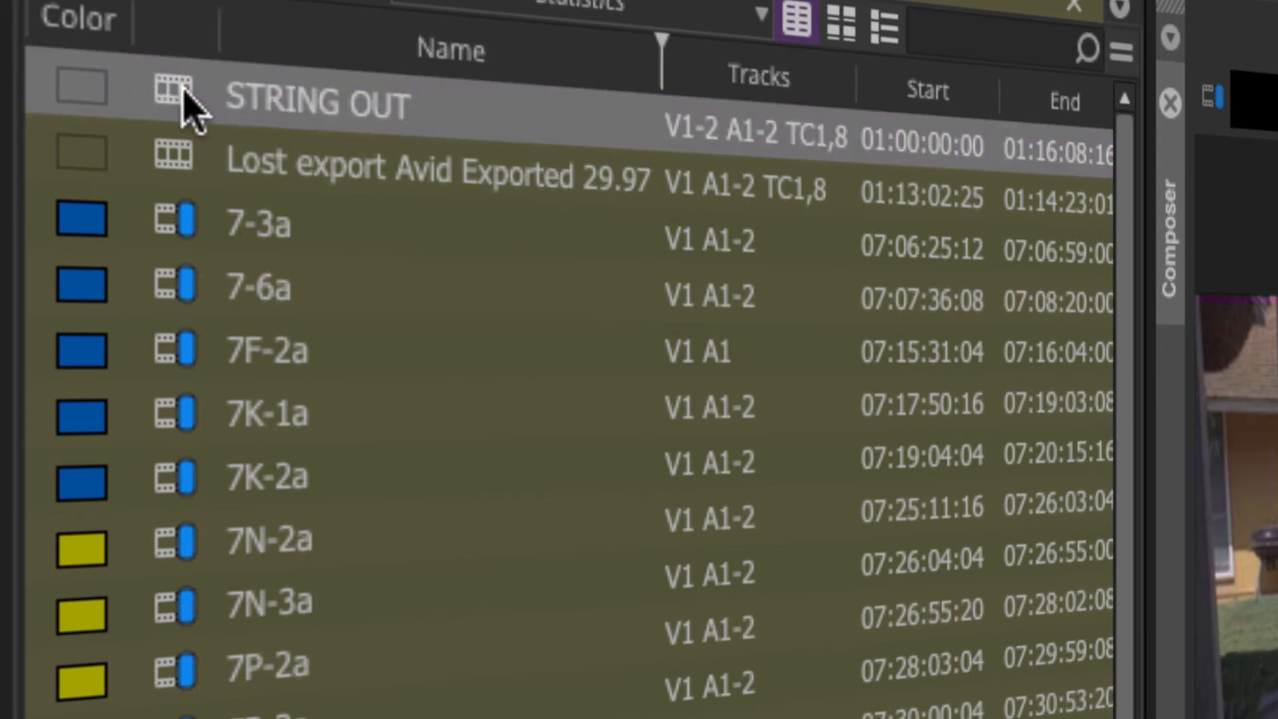
key("Delete")
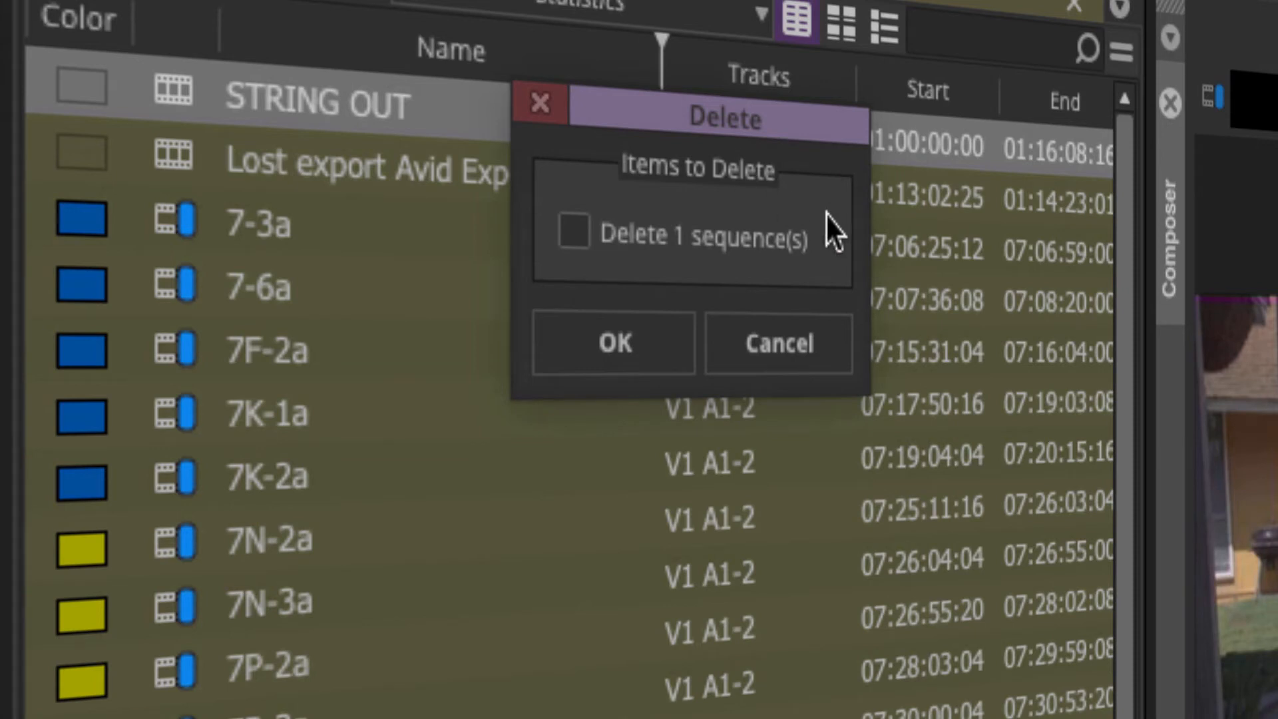
left_click(538, 104)
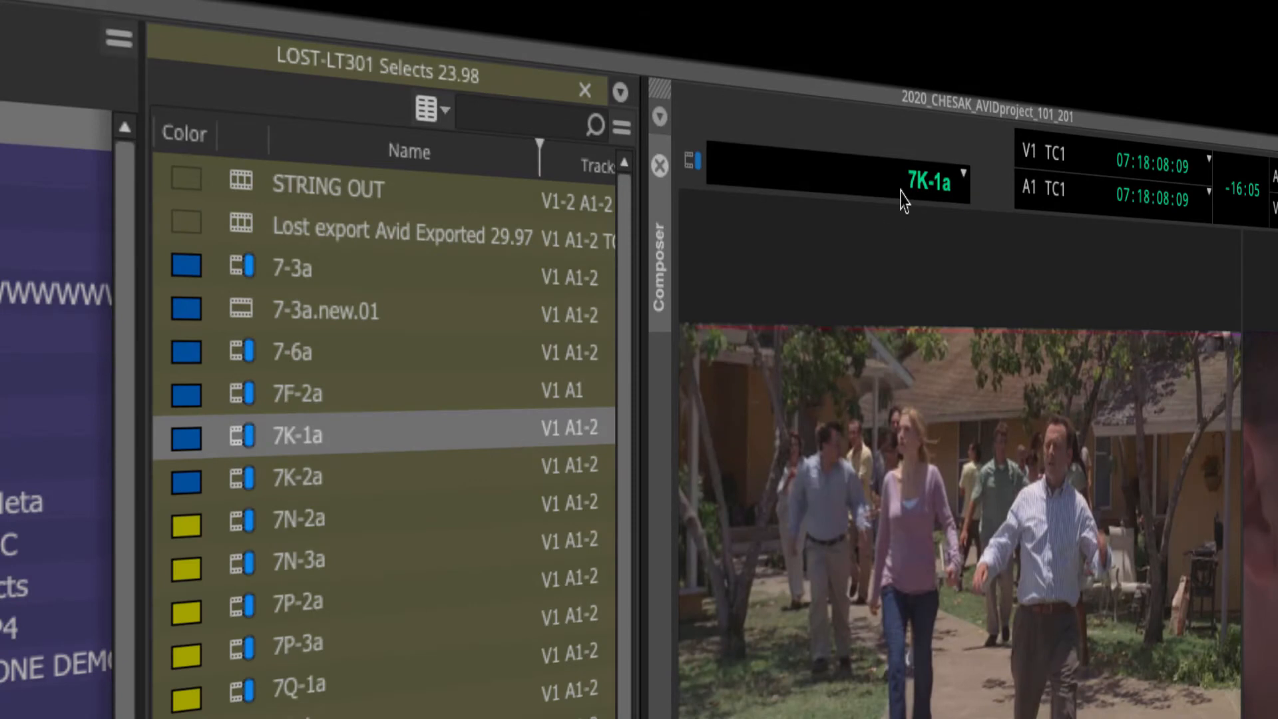
Step: Load clips 7N-2a through 7H-5b together into the source monitor, and switch to 7N-3a from its list of loaded clips
left_click(948, 190)
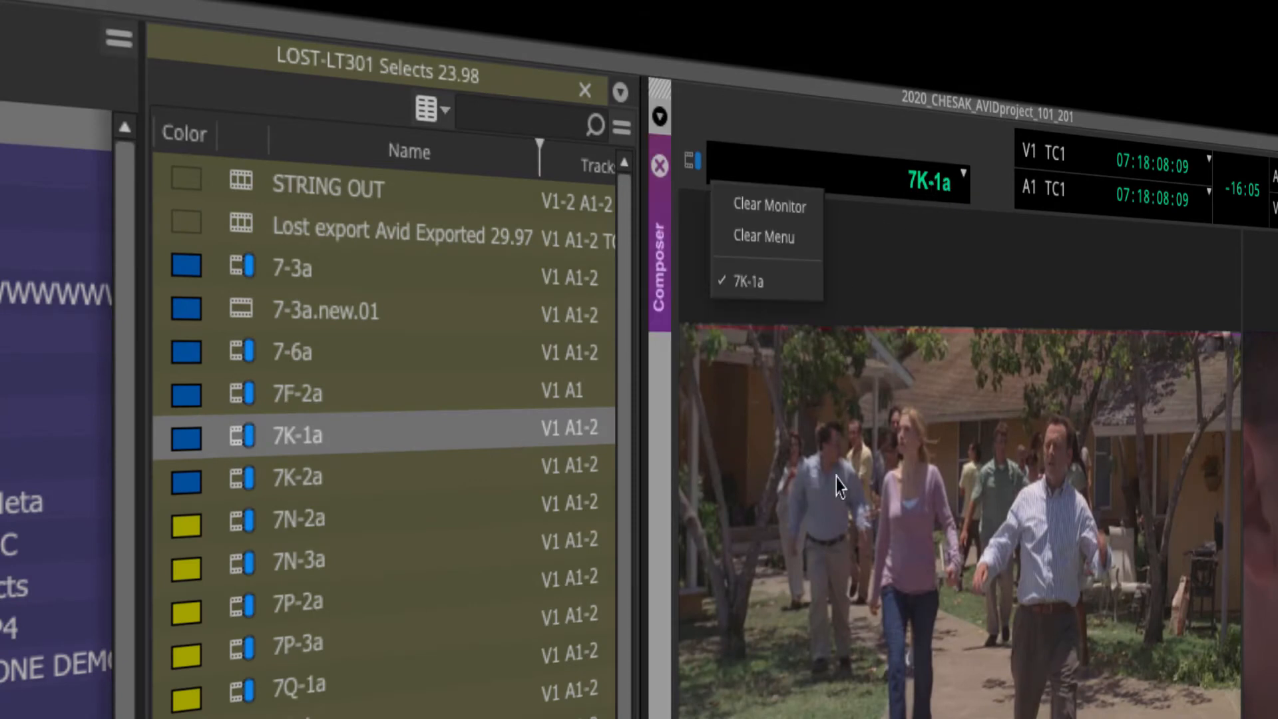
left_click(633, 478)
left_click(218, 613)
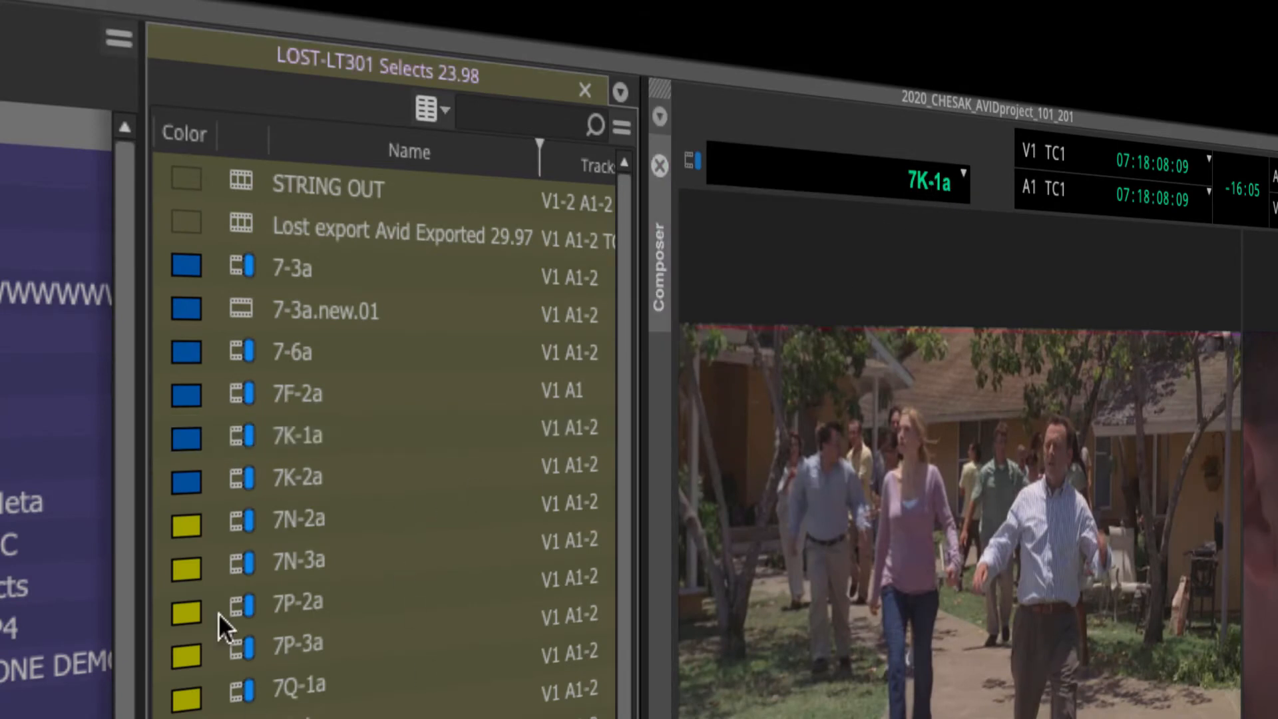
left_click(213, 522, "shift")
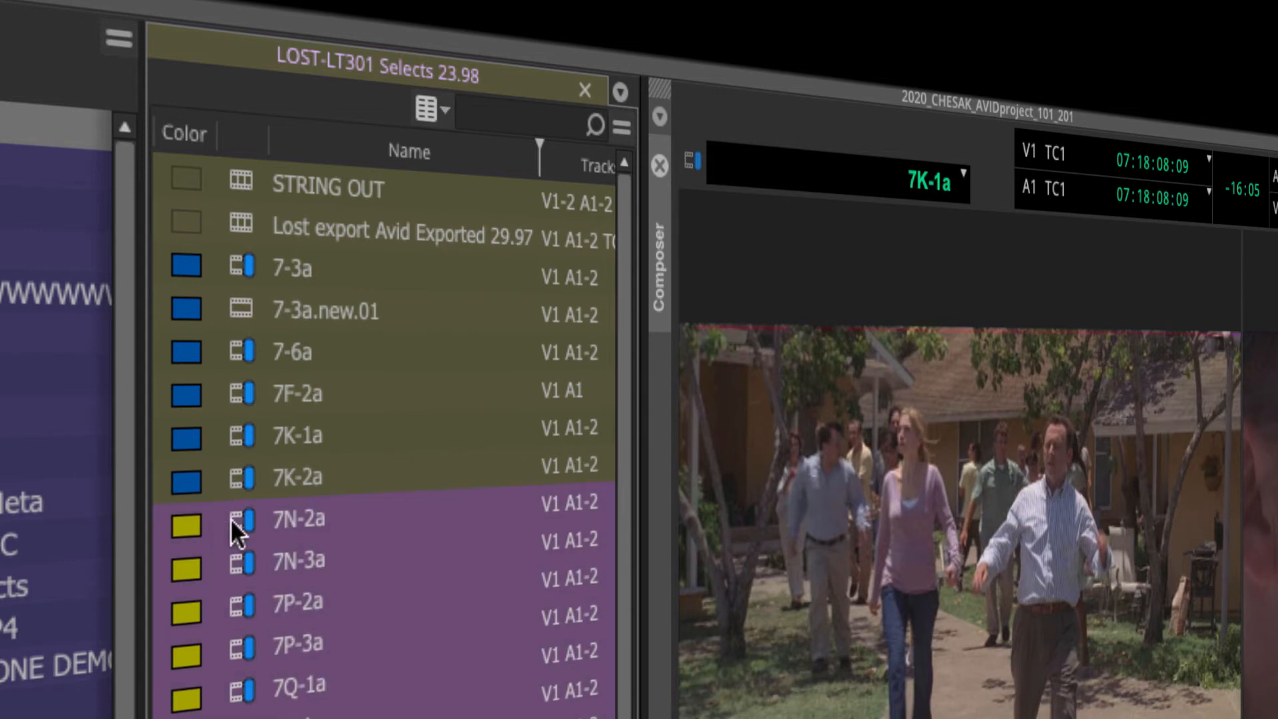
left_click_drag(235, 516, 1002, 404)
left_click(963, 174)
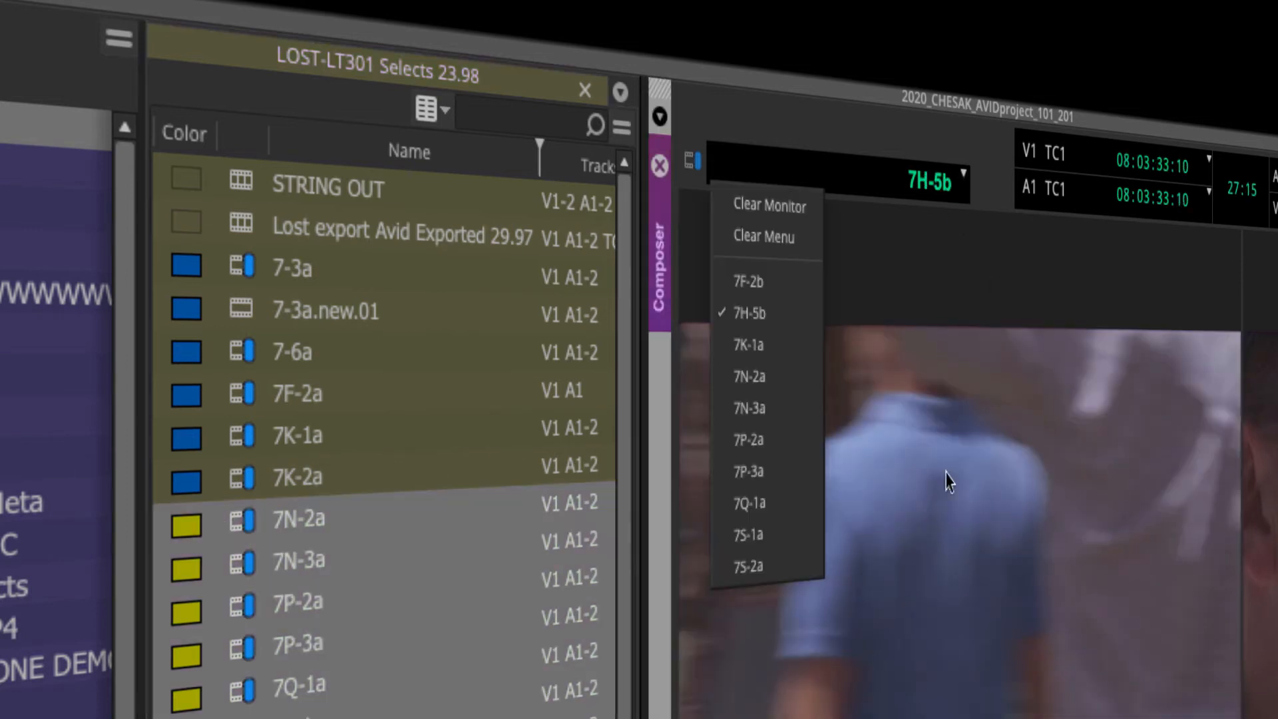
left_click(792, 413)
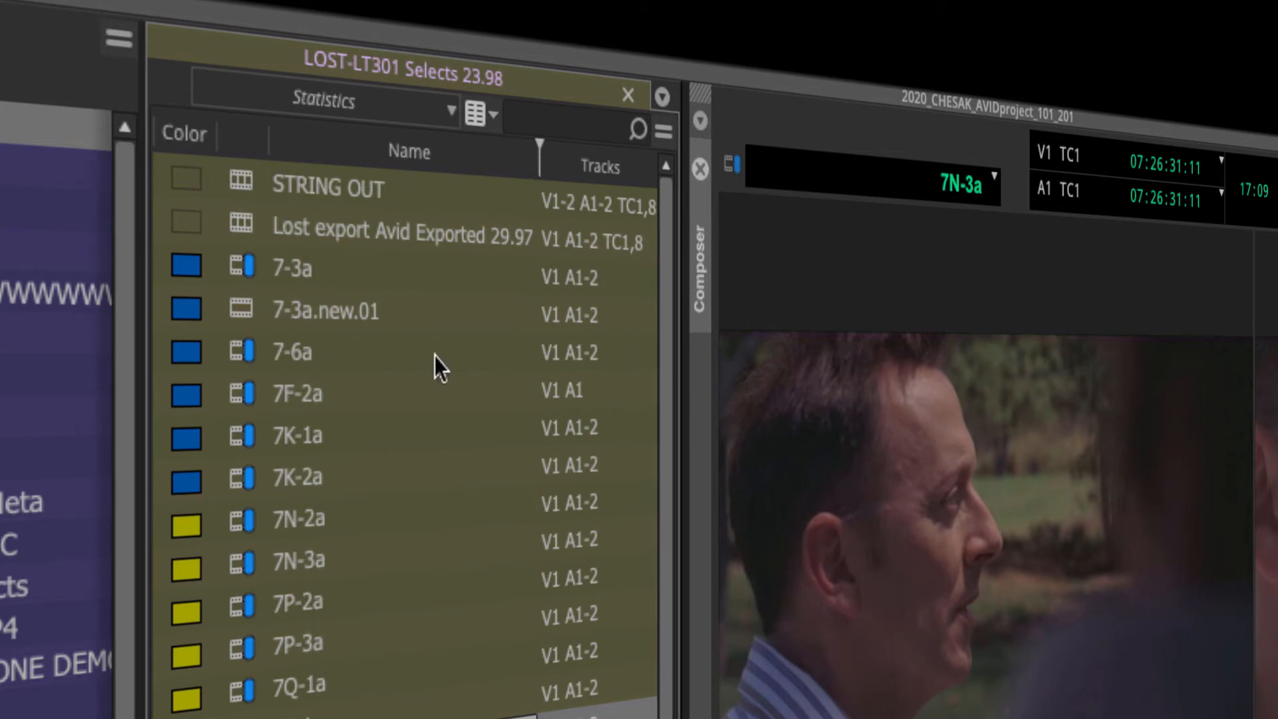
Step: Select 7-3a.new.01 in the bin, and change the selection to clip 7-3a
left_click(238, 308)
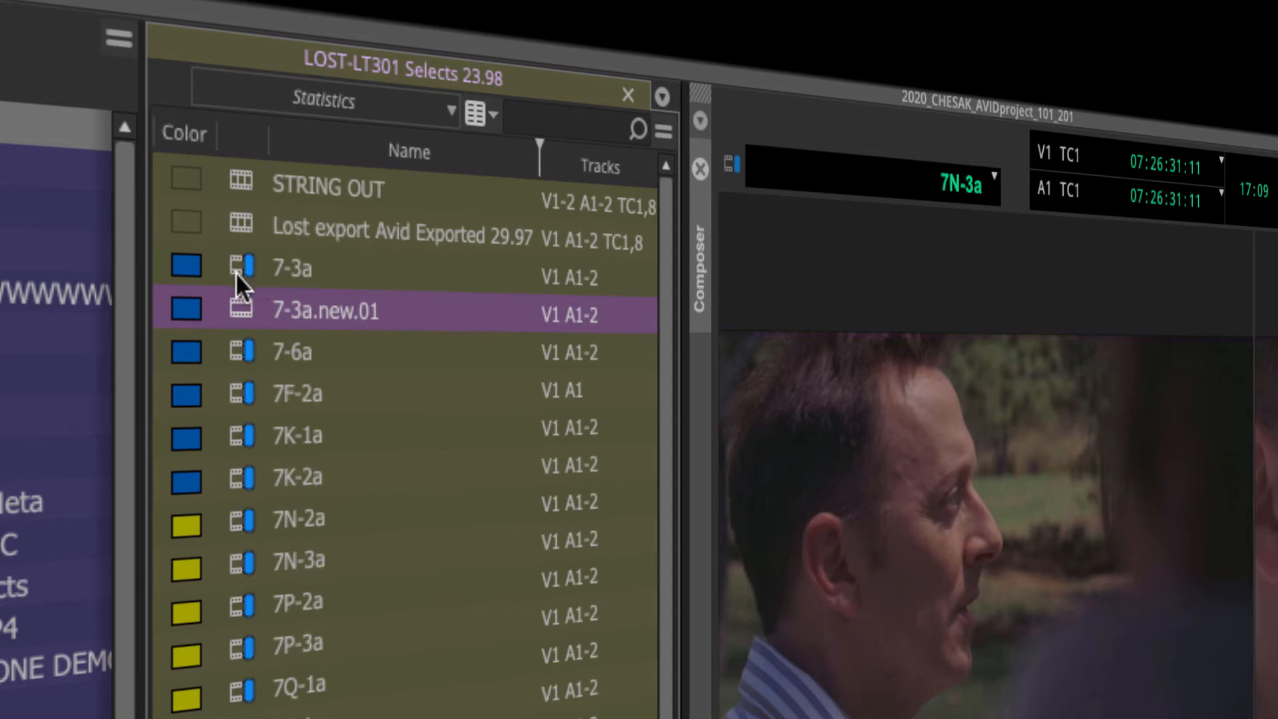
left_click(248, 273)
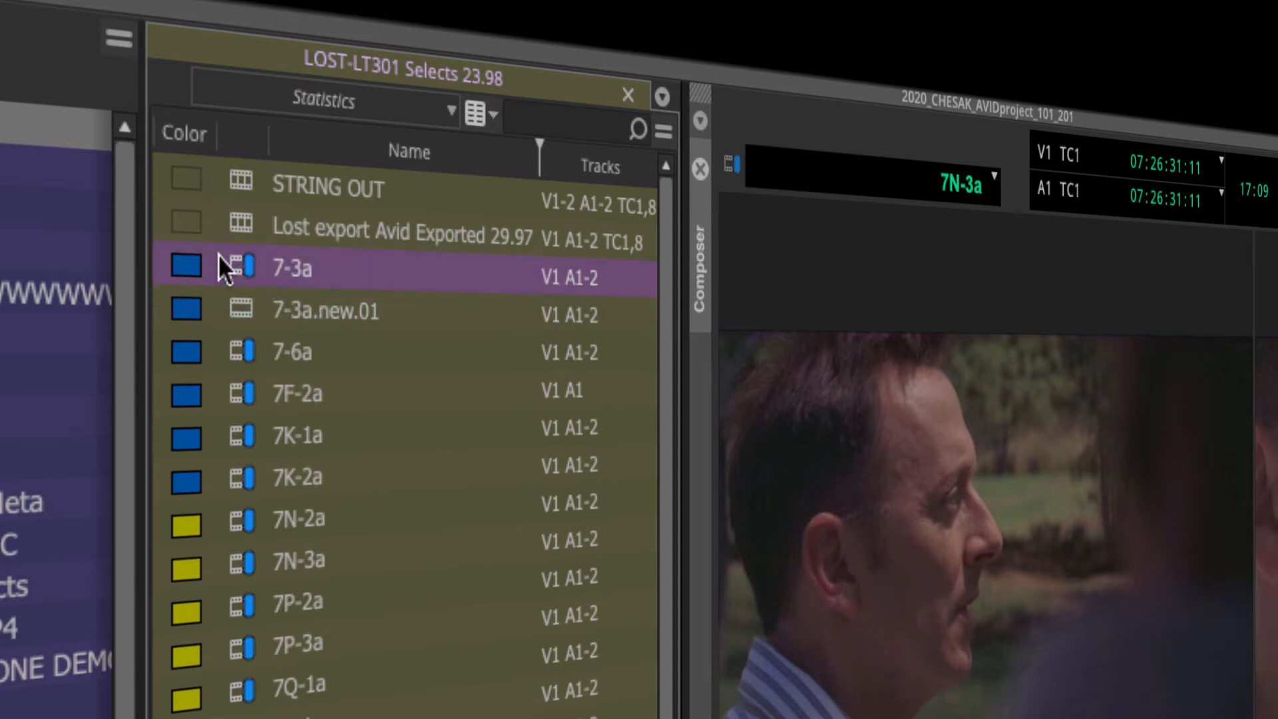
Step: Reveal the media file of clip 7-3a in the Finder
right_click(240, 259)
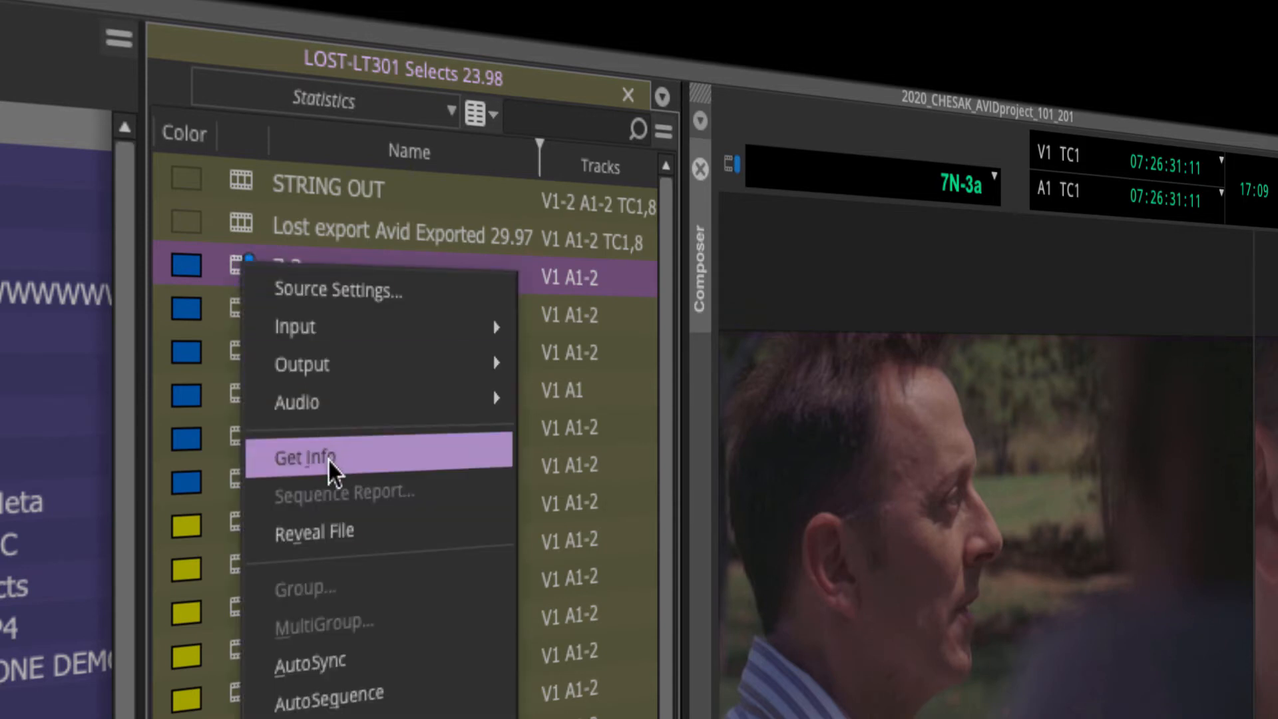
left_click(330, 526)
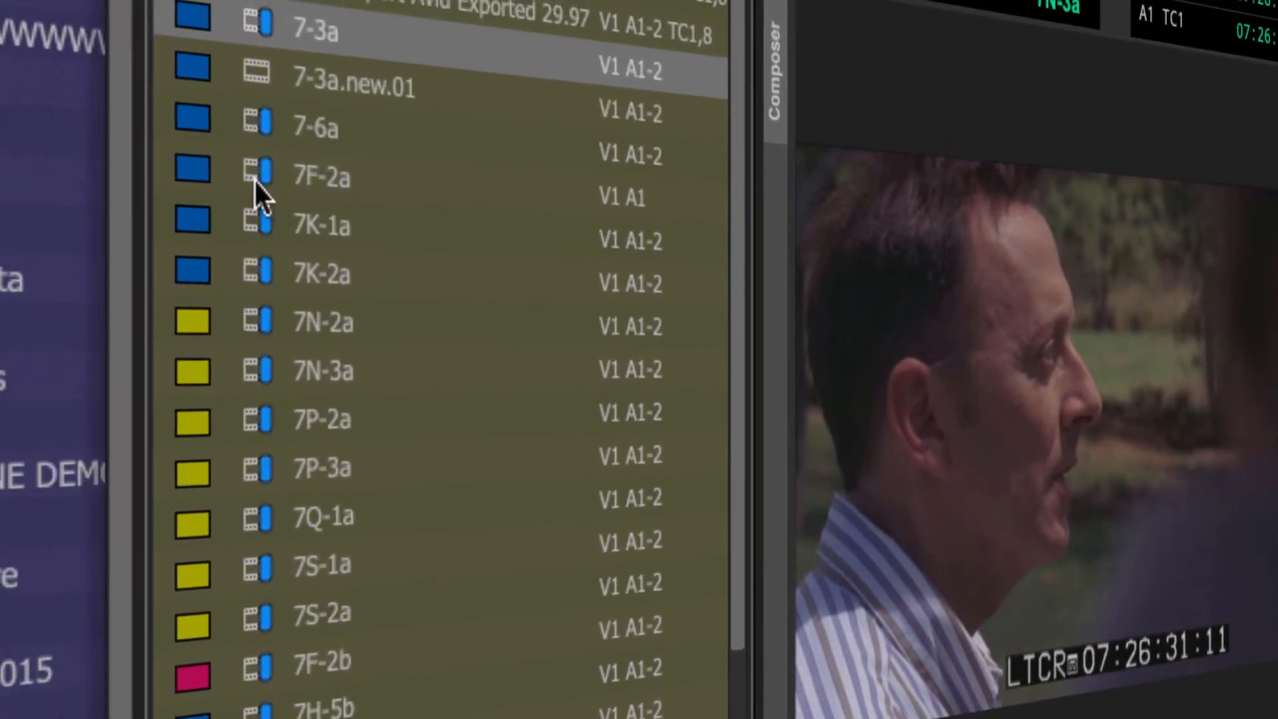
Step: Load clip 7F-2a and then clip 7K-2a from the bin into the source monitor
left_click(253, 178)
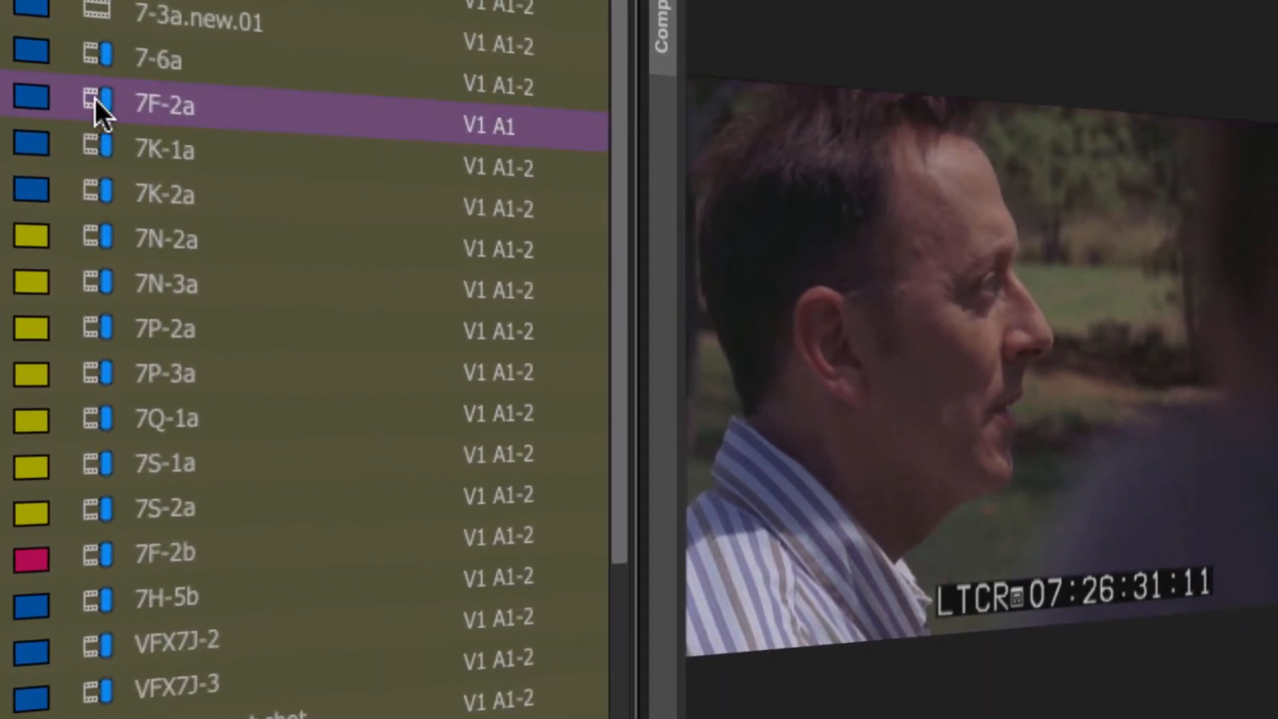
left_click_drag(95, 98, 1081, 262)
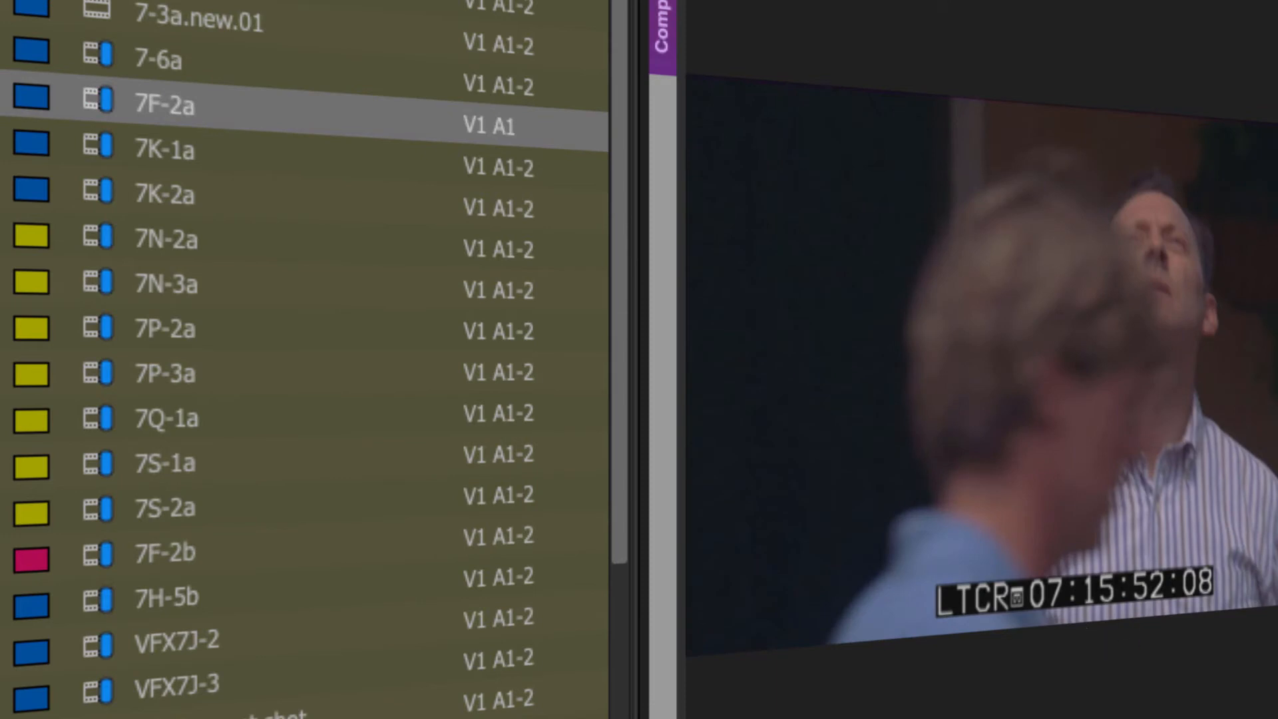
double_click(98, 192)
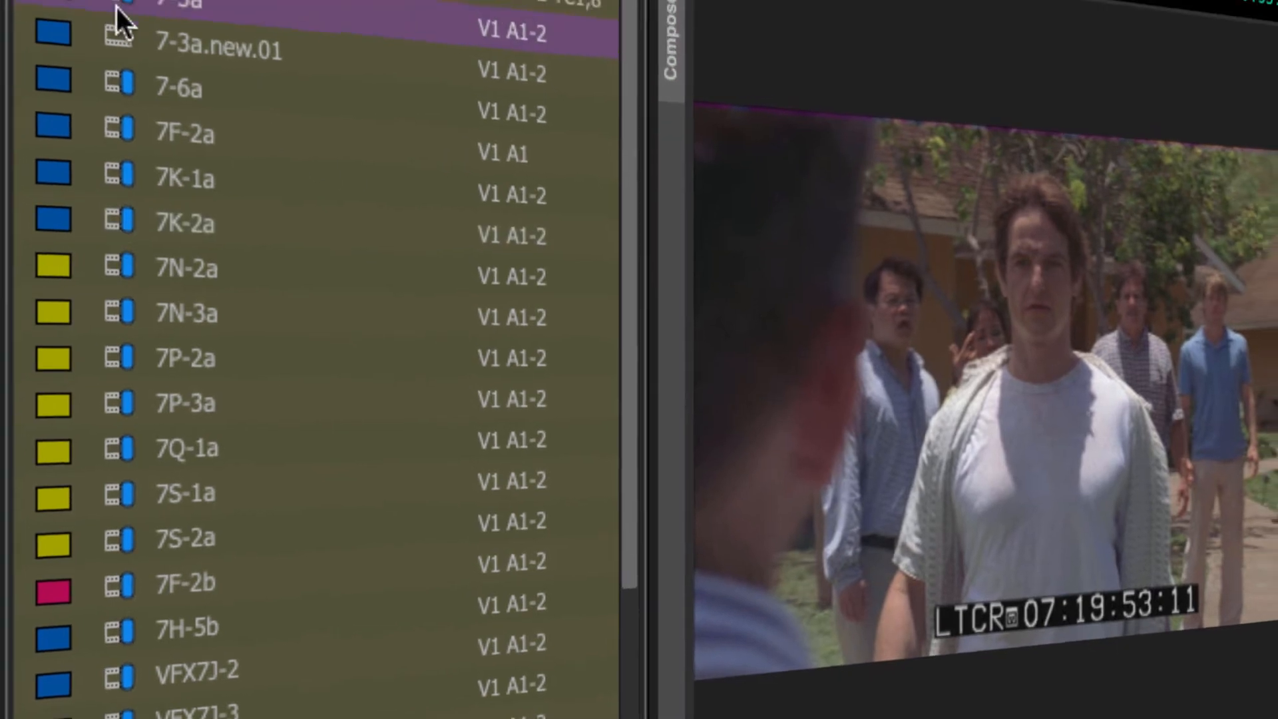
Step: Review the commands available for clip 7P-3a and for the STRING OUT sequence in the bin
left_click(99, 373)
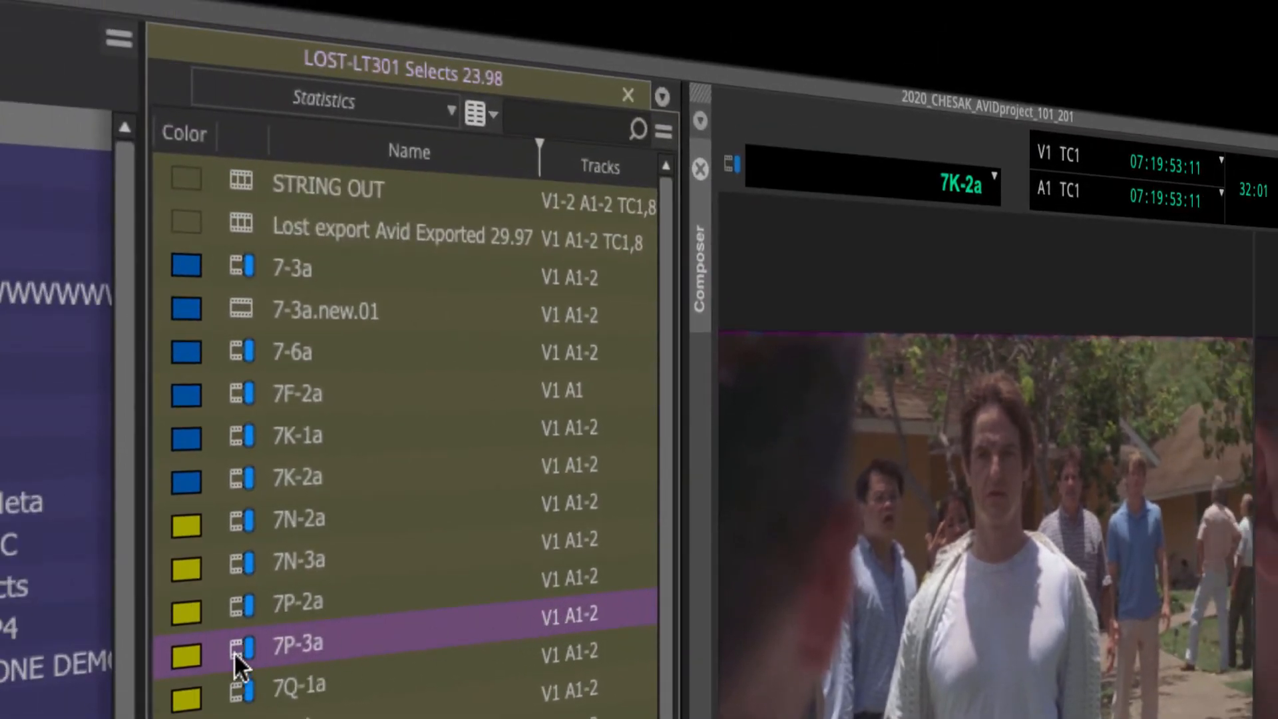
right_click(234, 653)
left_click(345, 273)
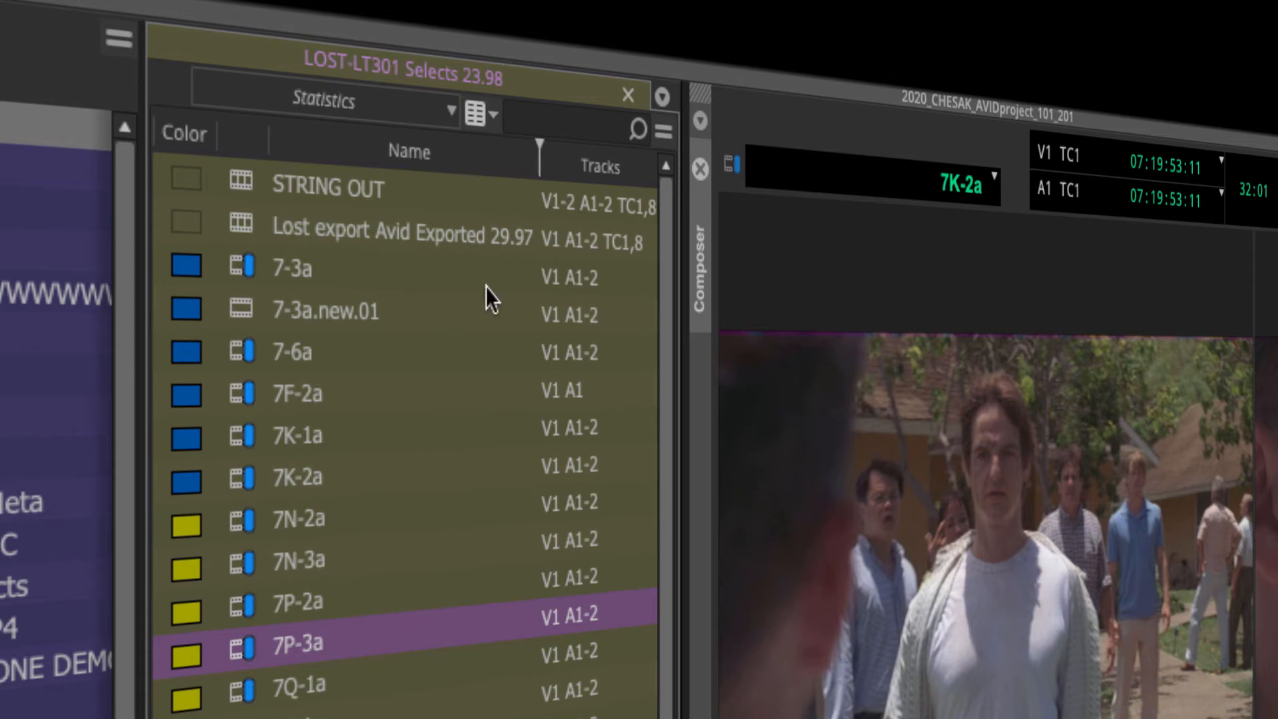
right_click(241, 184)
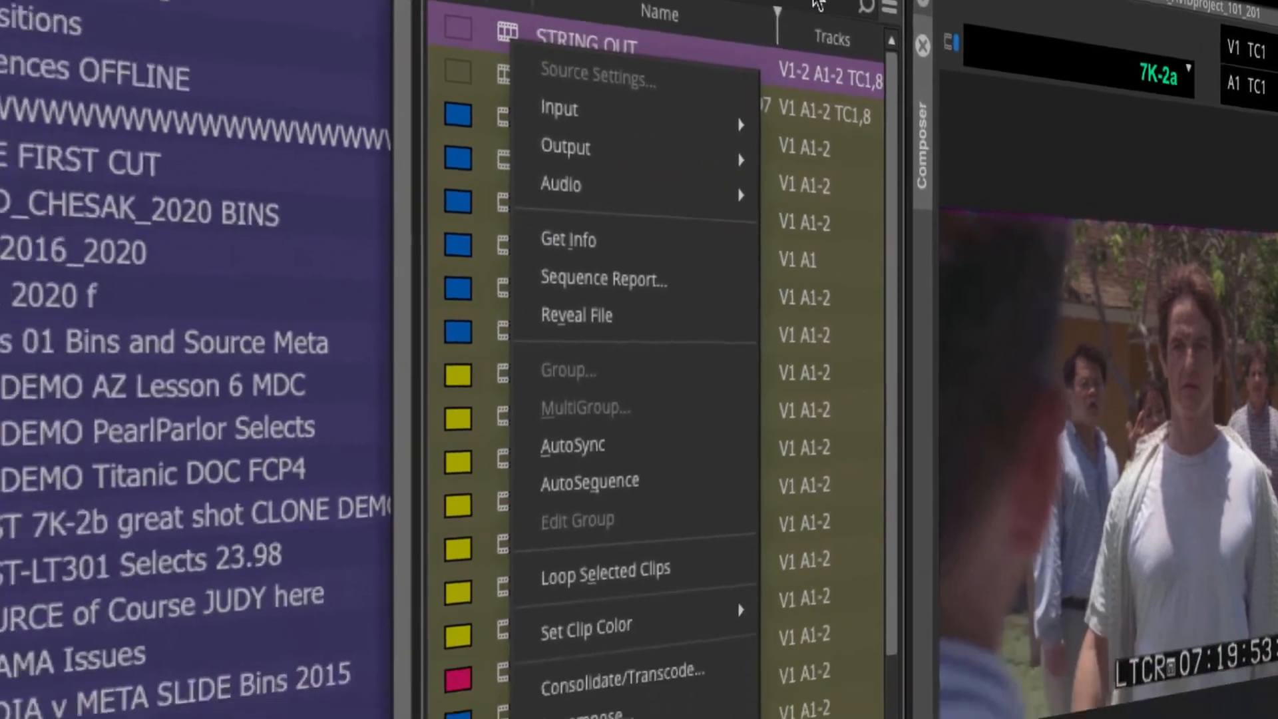
left_click(815, 1)
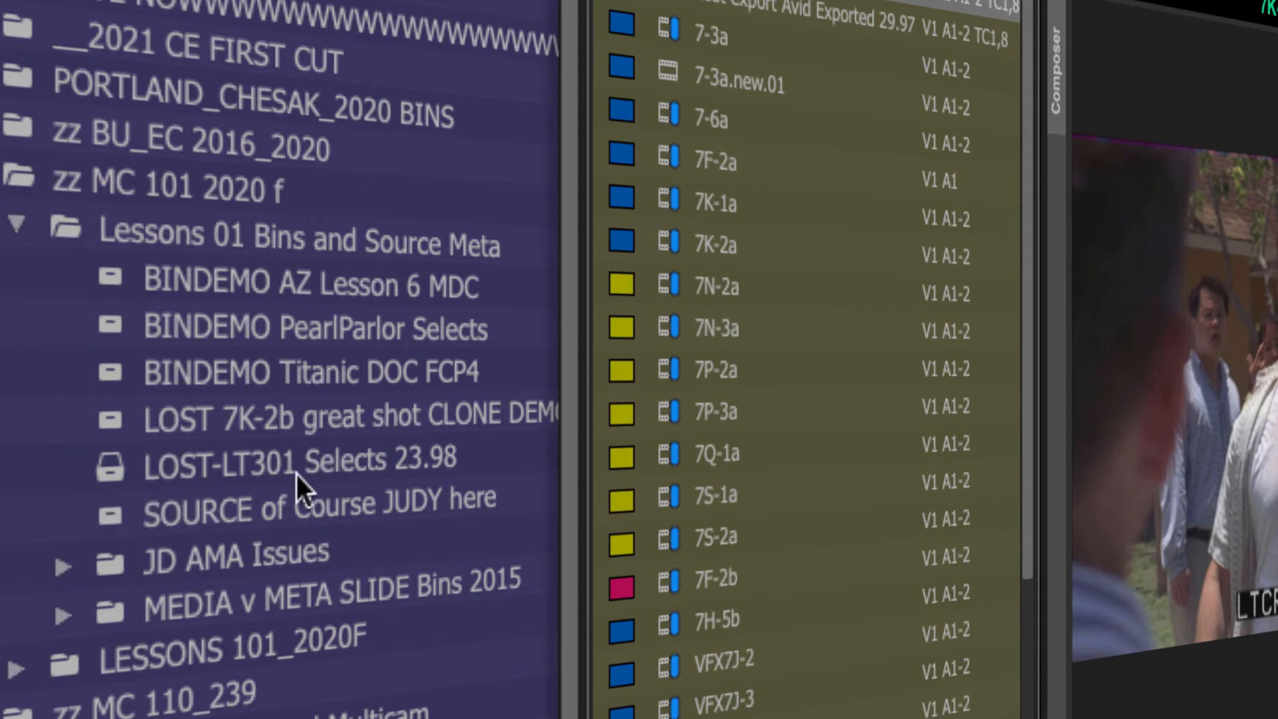
Step: Reveal the file of the LOST-LT301 Selects 23.98 bin in the Finder and examine its folder path
left_click(113, 468)
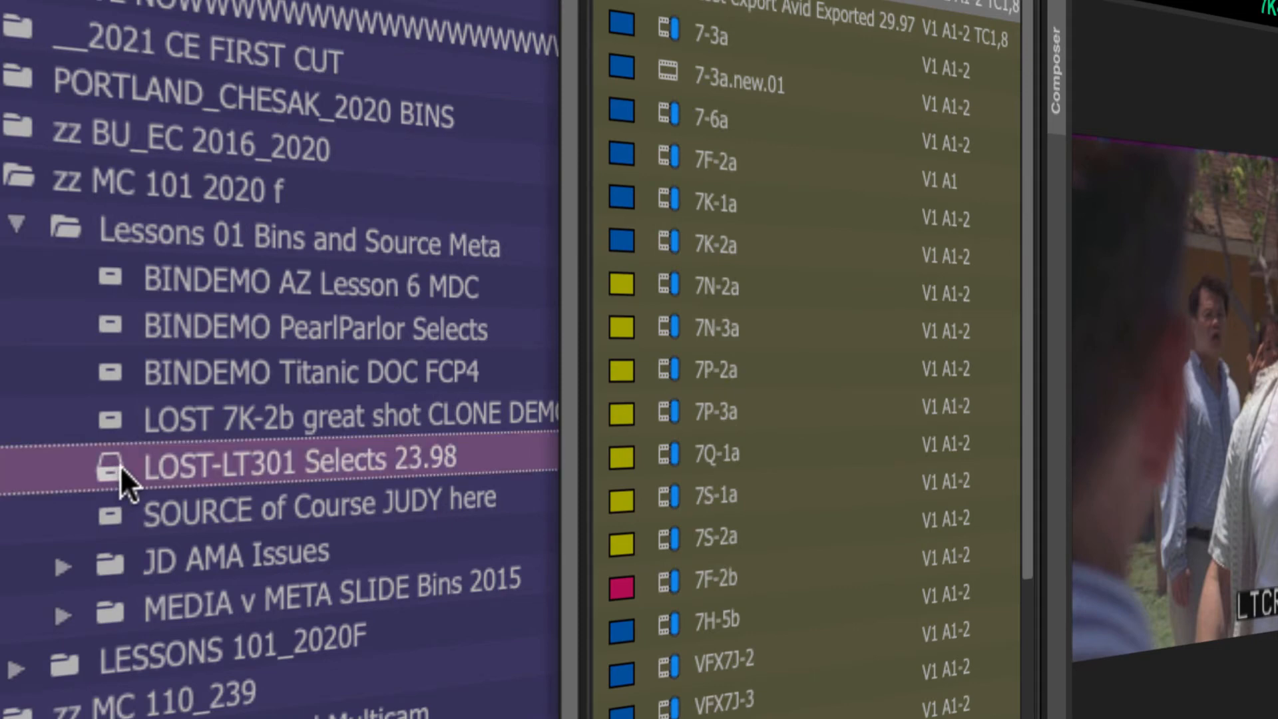
right_click(120, 465)
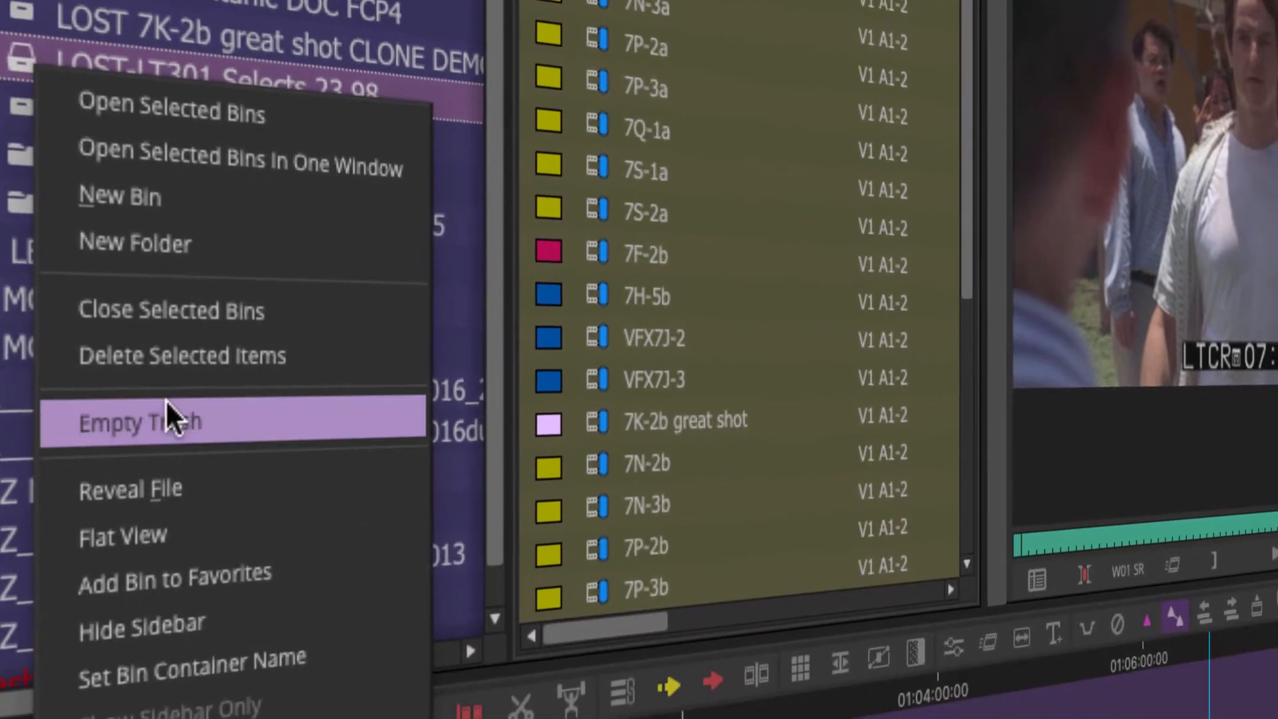
left_click(193, 486)
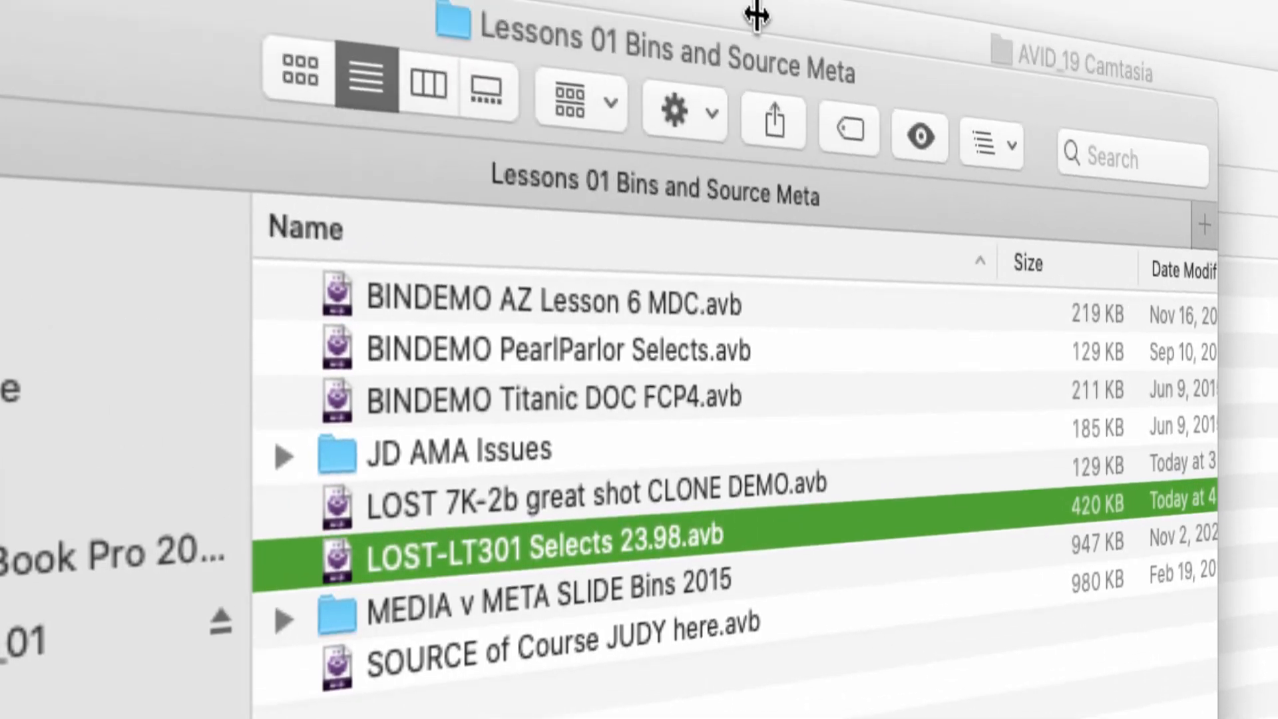
left_click(684, 43, "super")
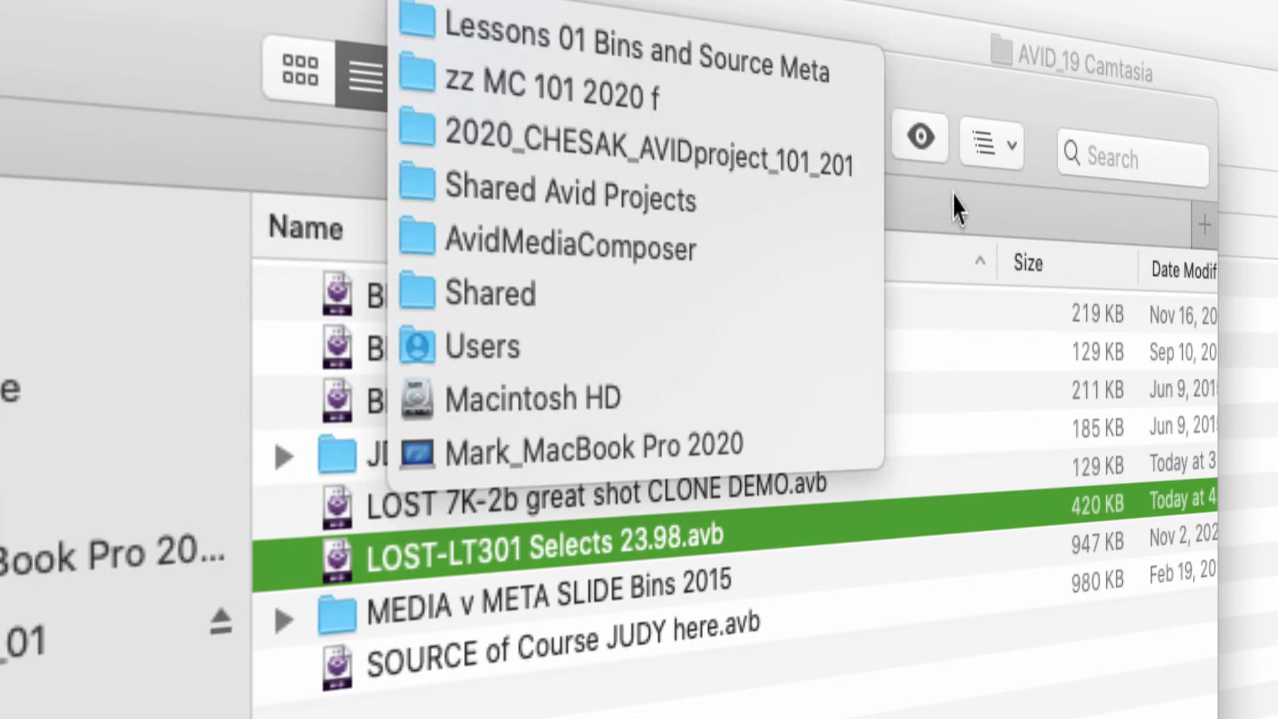
left_click(983, 96)
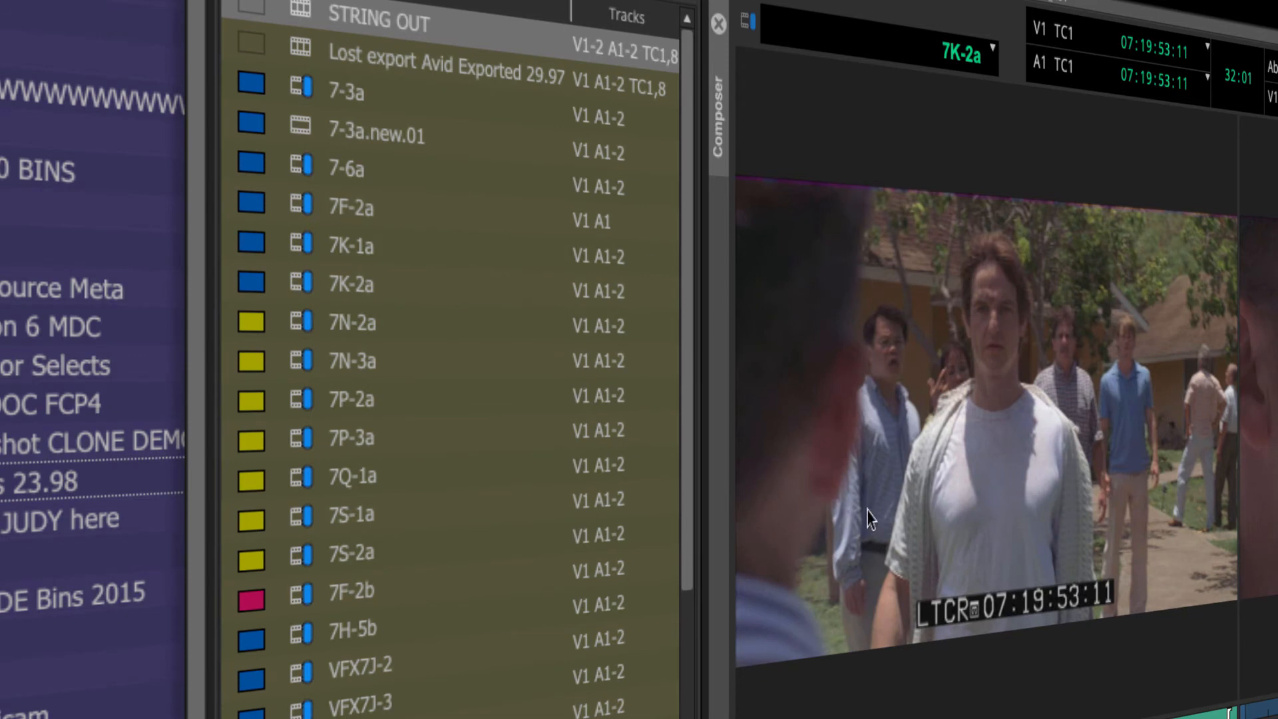
Step: Move source clip 7K-2a to timecode 07:19:46:10 and the STRING OUT sequence to absolute position 9:44:16
left_click(1092, 716)
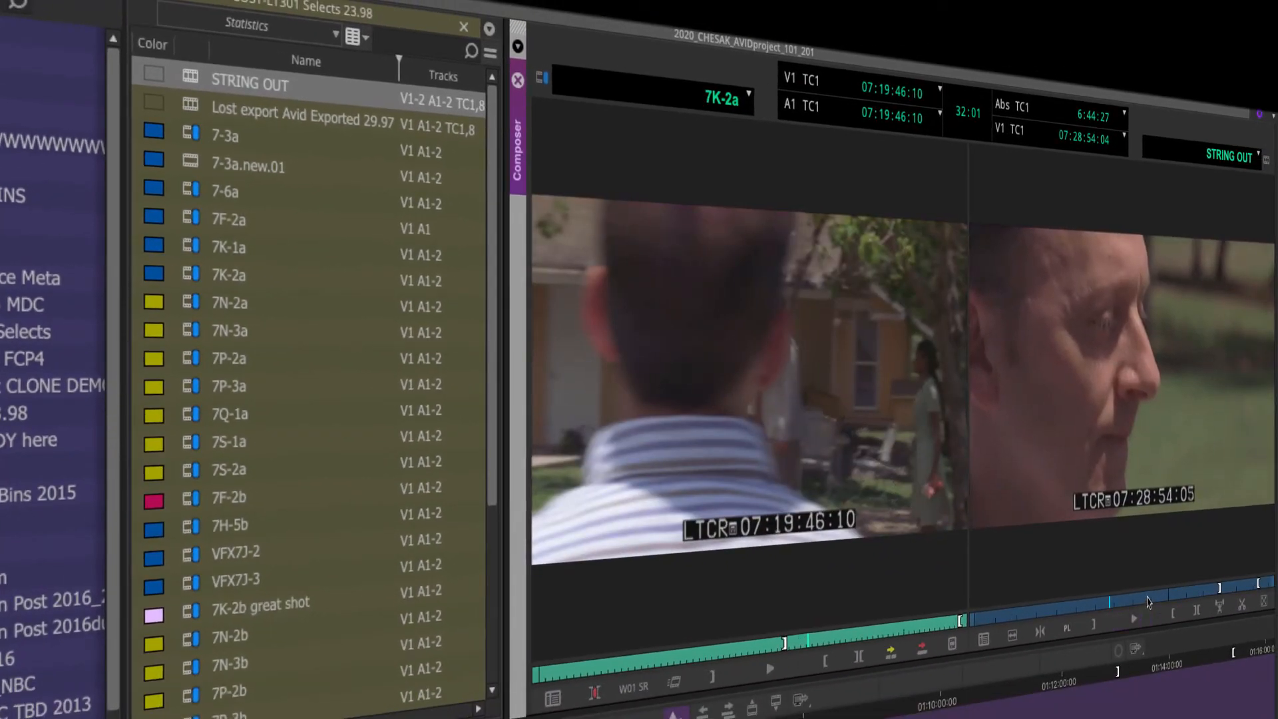
left_click(1165, 597)
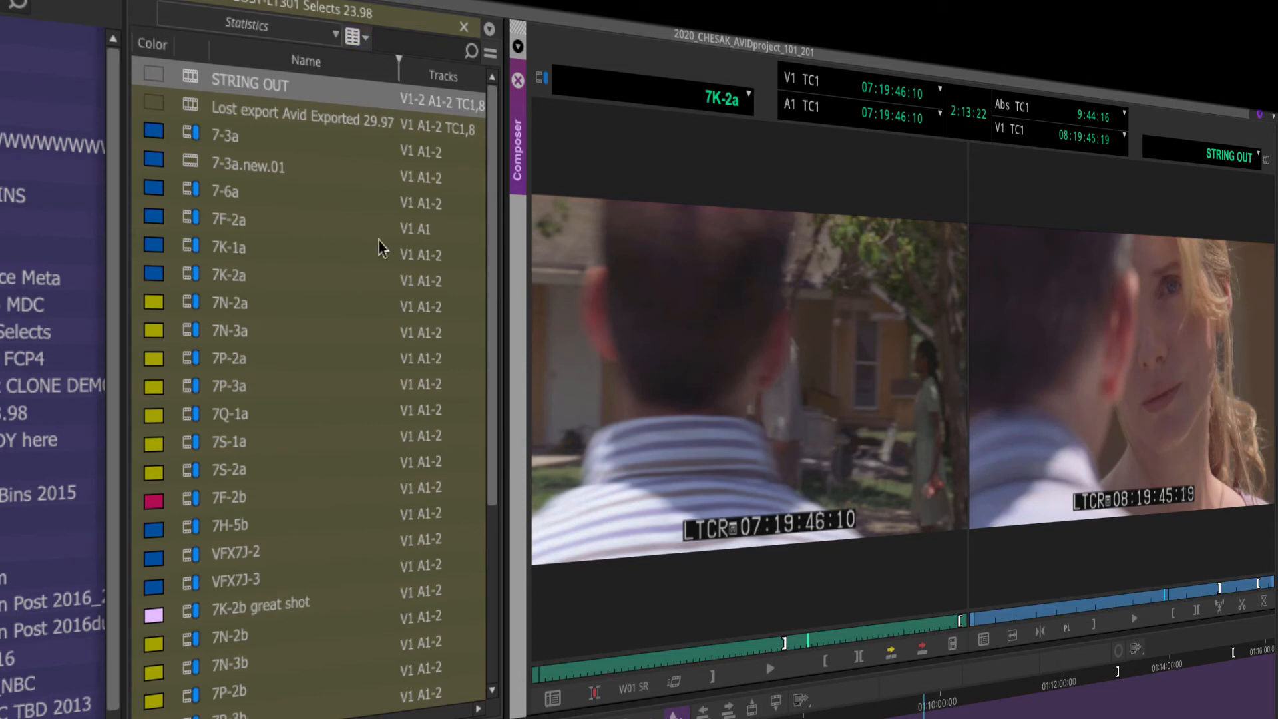
Step: Close and reopen the LOST-LT301 Selects 23.98 bin, and load the STRING OUT sequence into the record monitor again
left_click(464, 29)
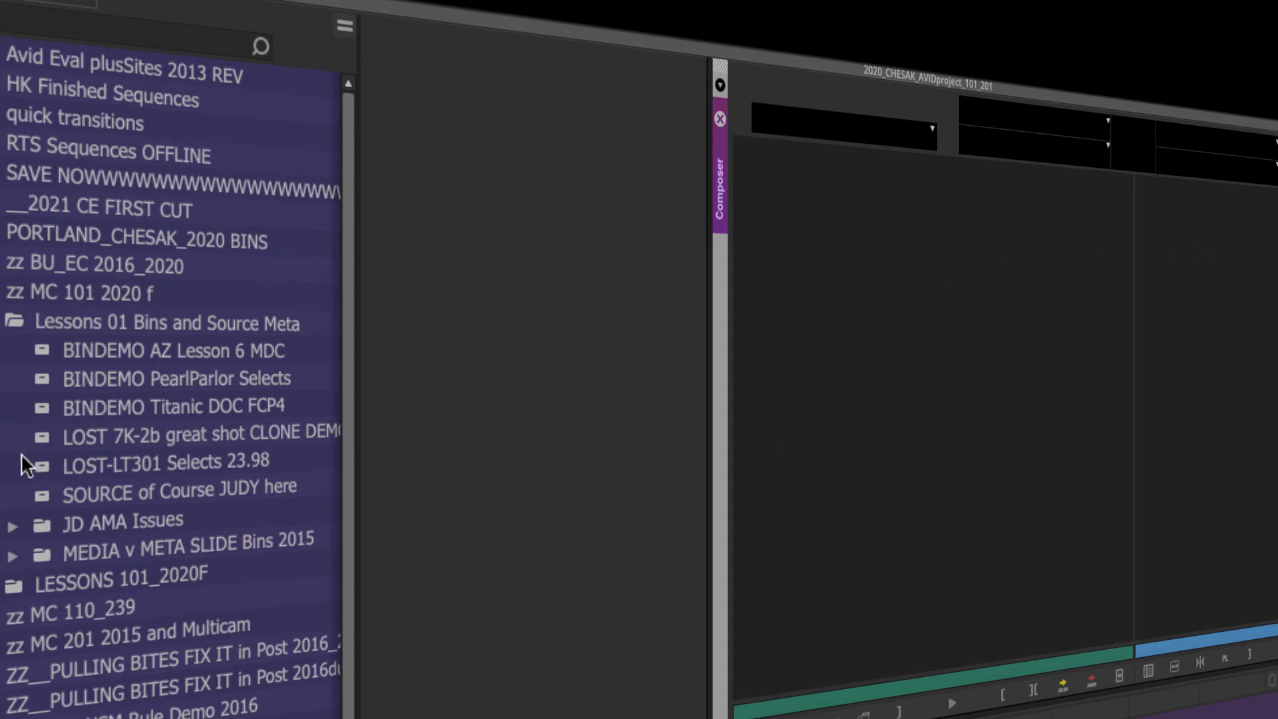
double_click(41, 465)
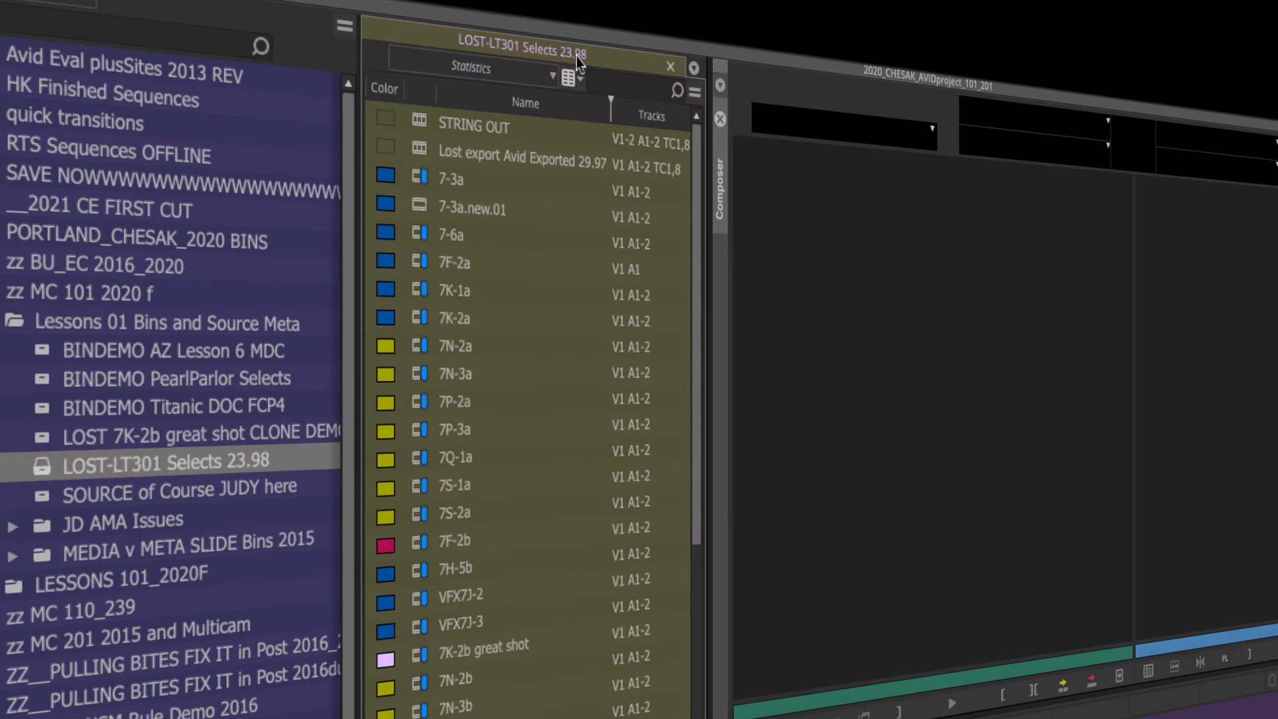
double_click(413, 118)
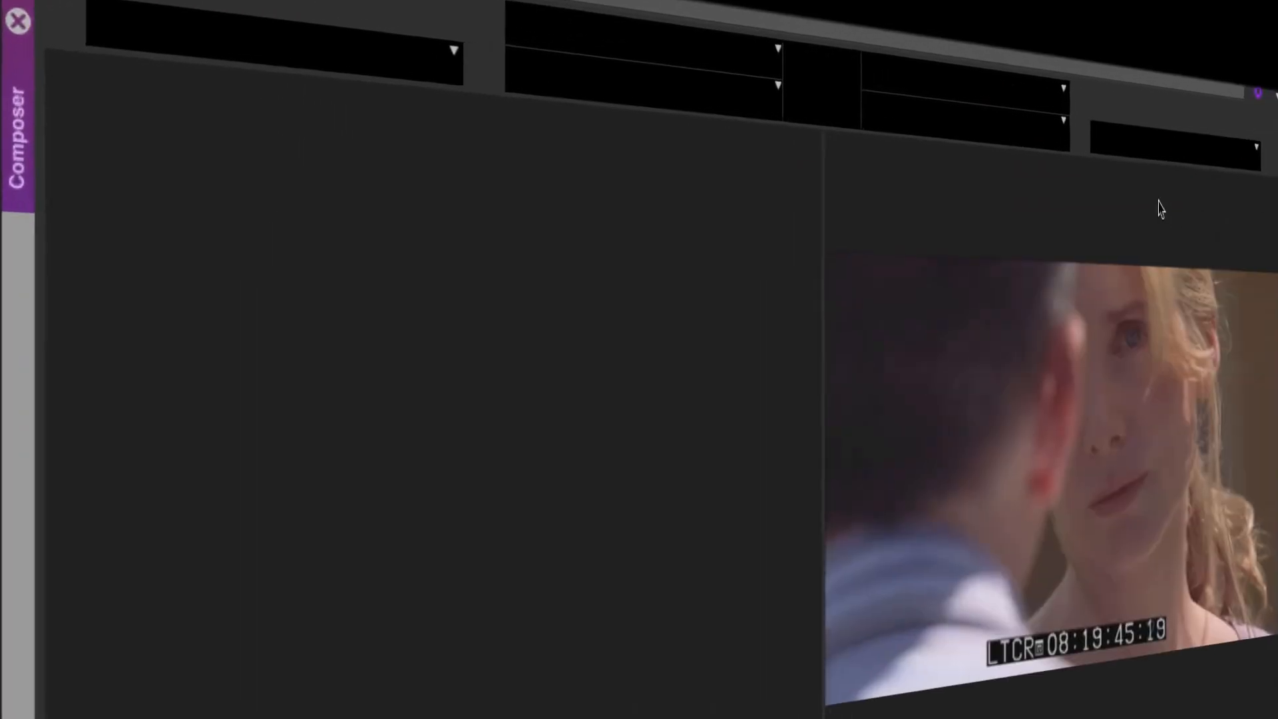
Step: View the source monitor's list of loaded clips in alphabetical and most-recent order, and load 7K-2a from it
left_click(385, 58)
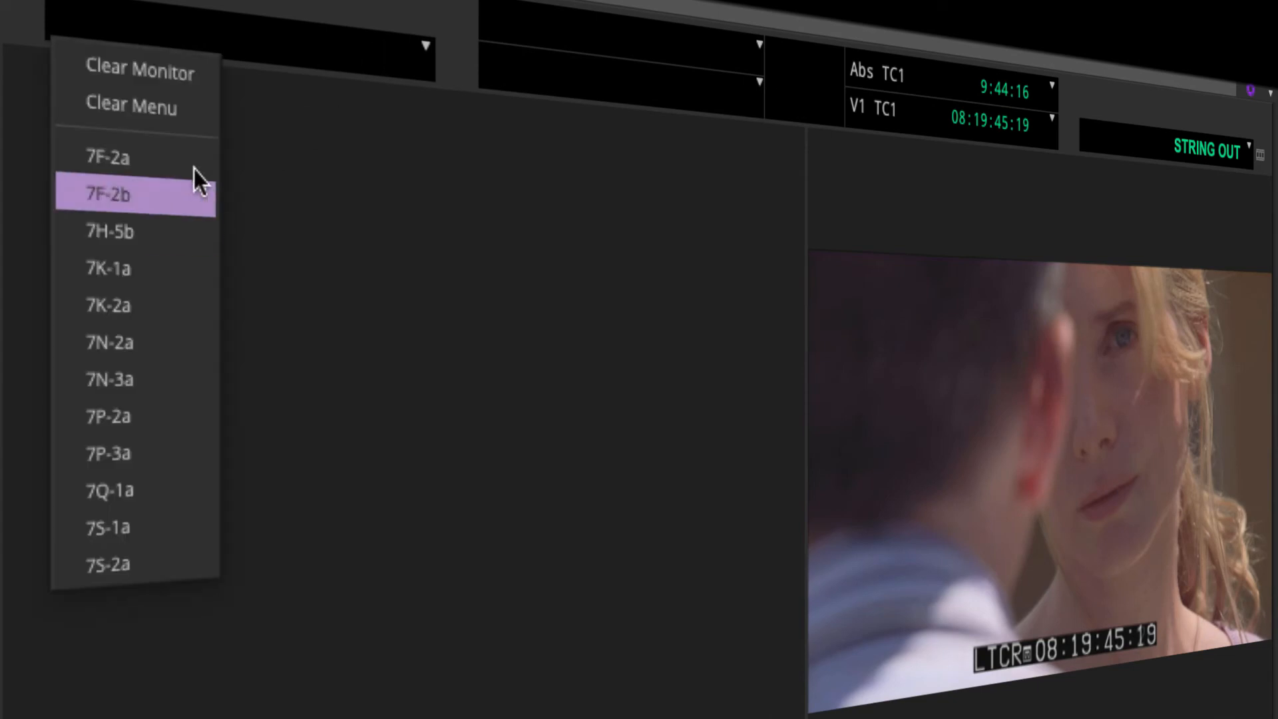
left_click(481, 359)
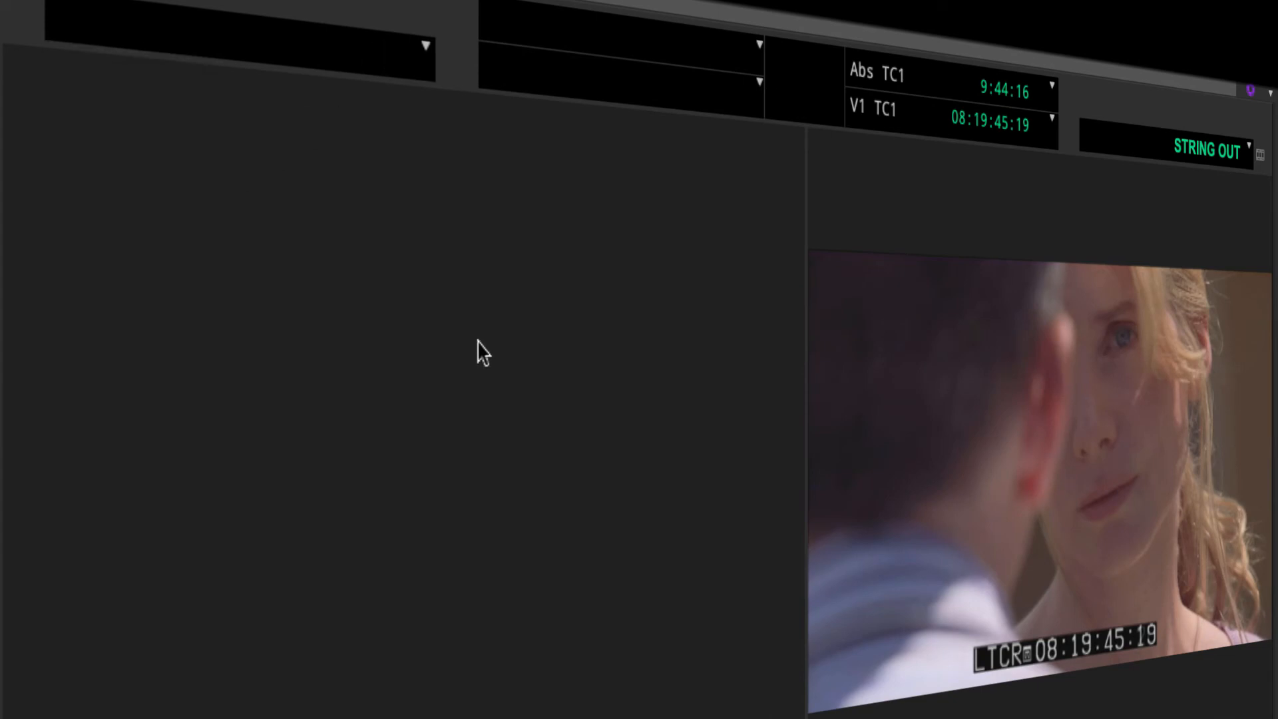
left_click(377, 55)
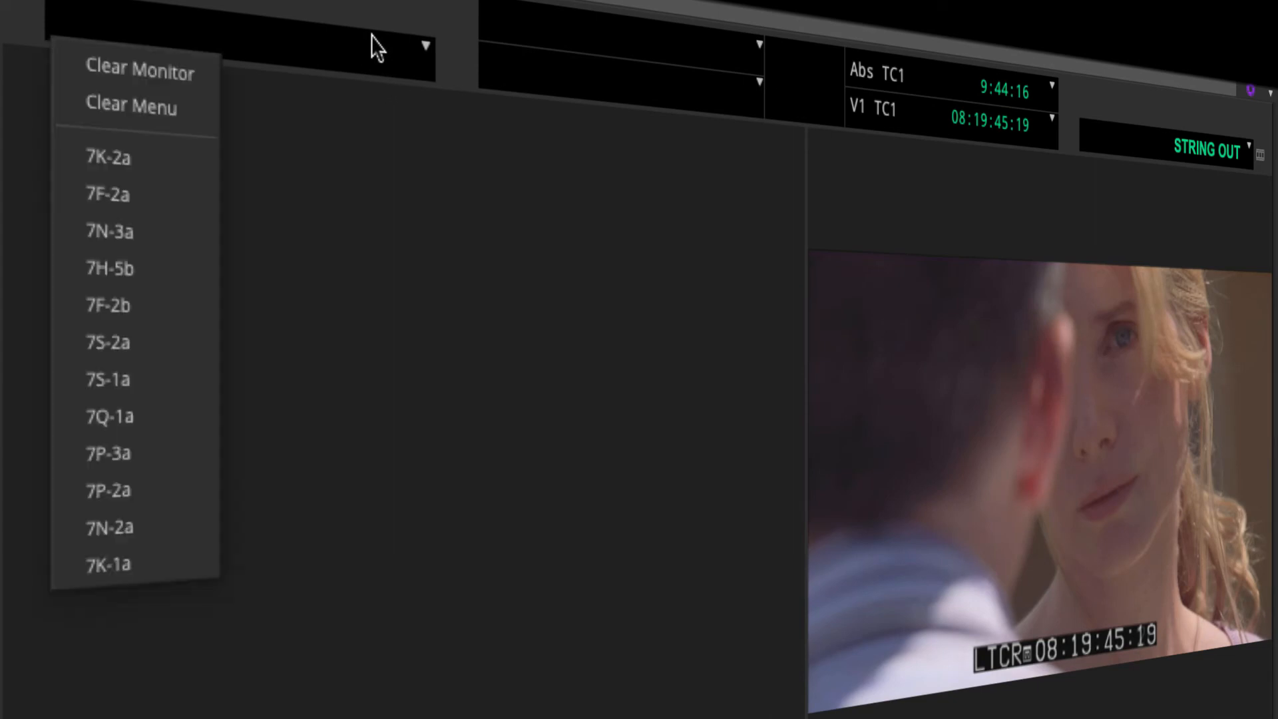
left_click(189, 160)
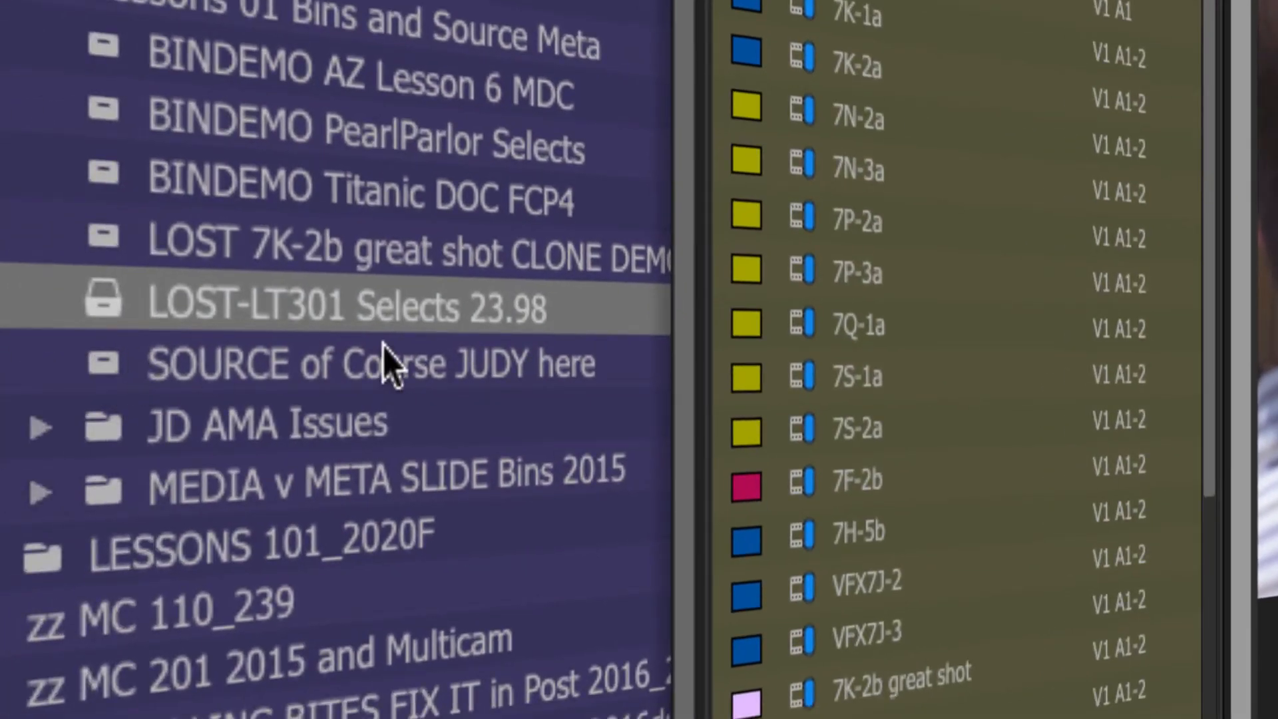
Step: Open the SOURCE of Course JUDY here bin alongside LOST-LT301 Selects 23.98, and switch back and forth between the two bins
left_click(109, 368)
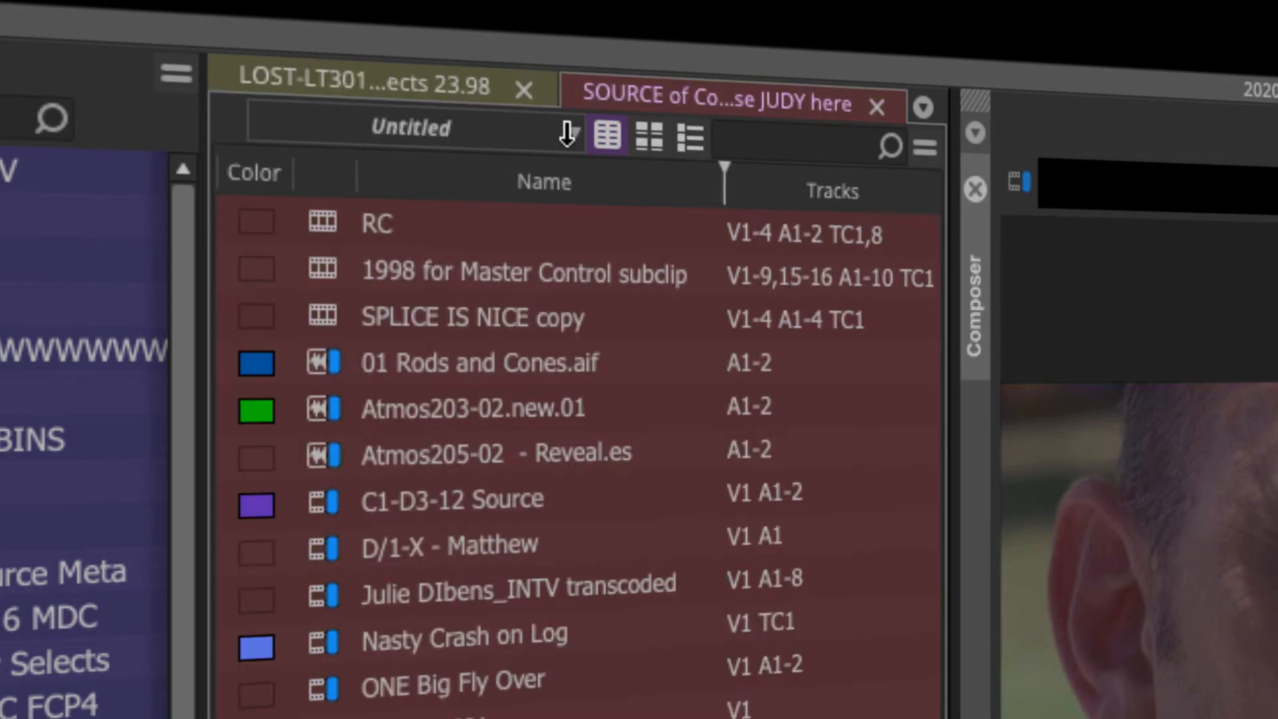
left_click(661, 90)
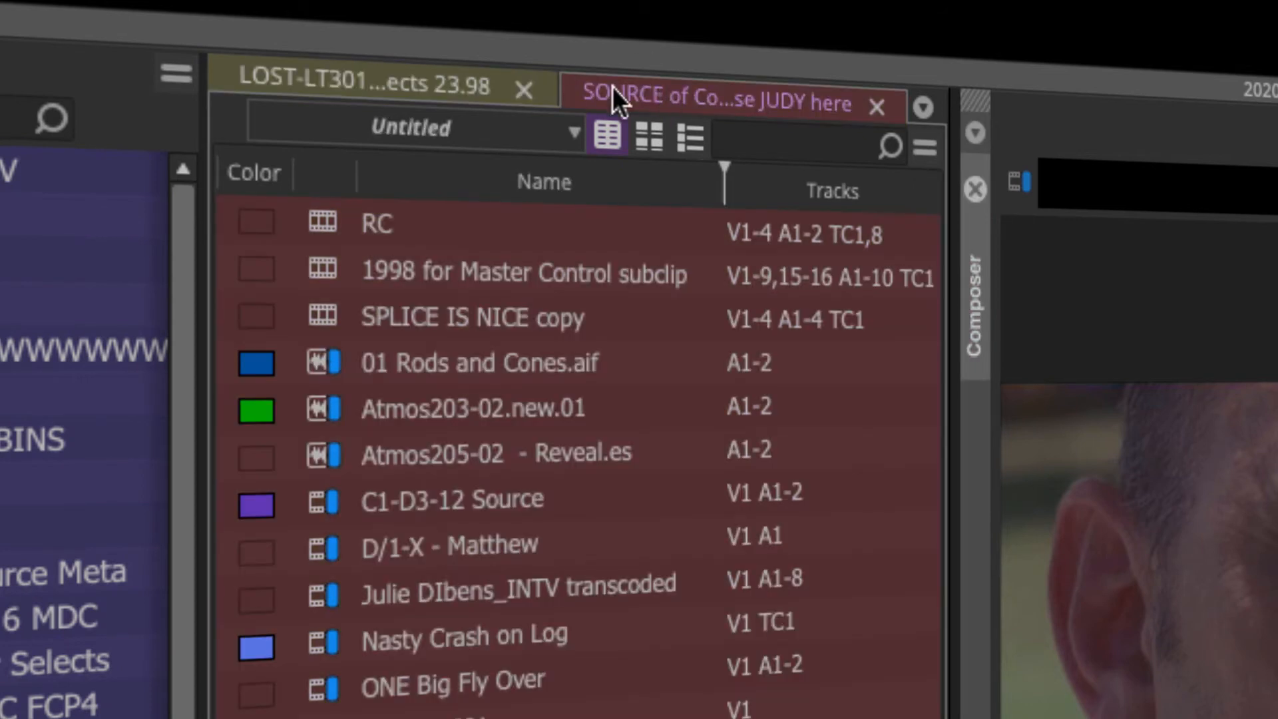
left_click(405, 91)
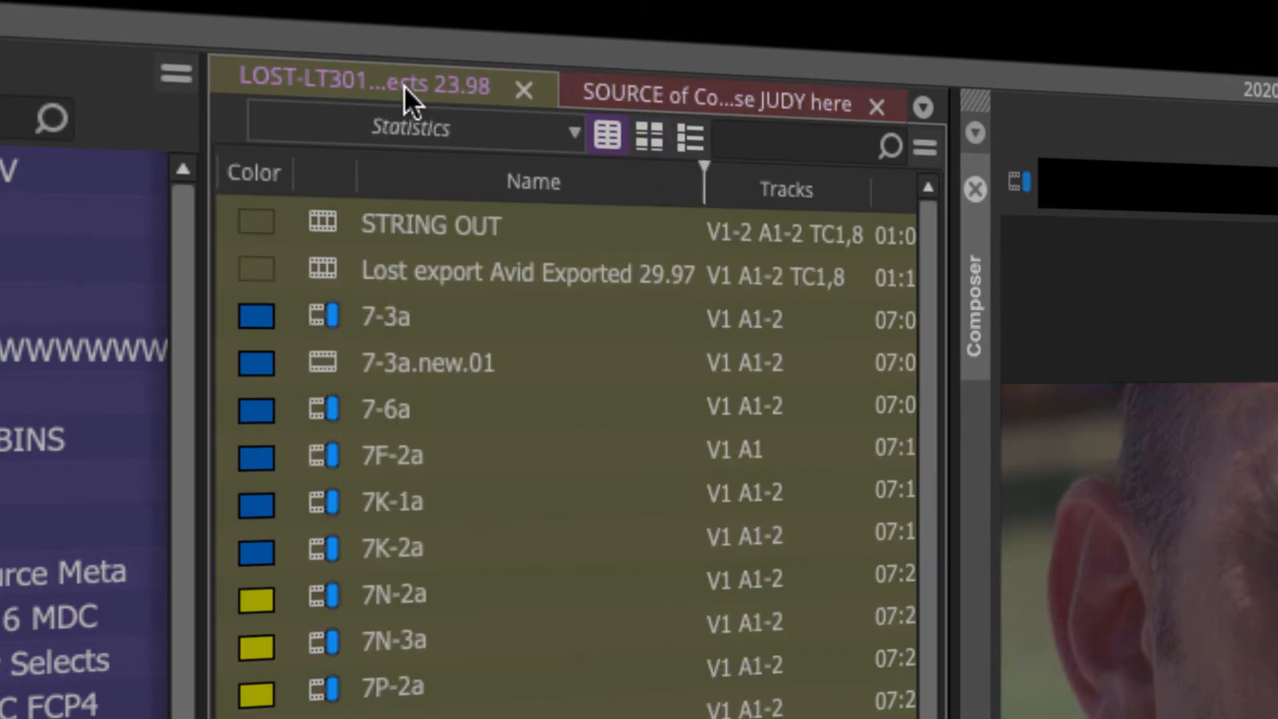
left_click(681, 94)
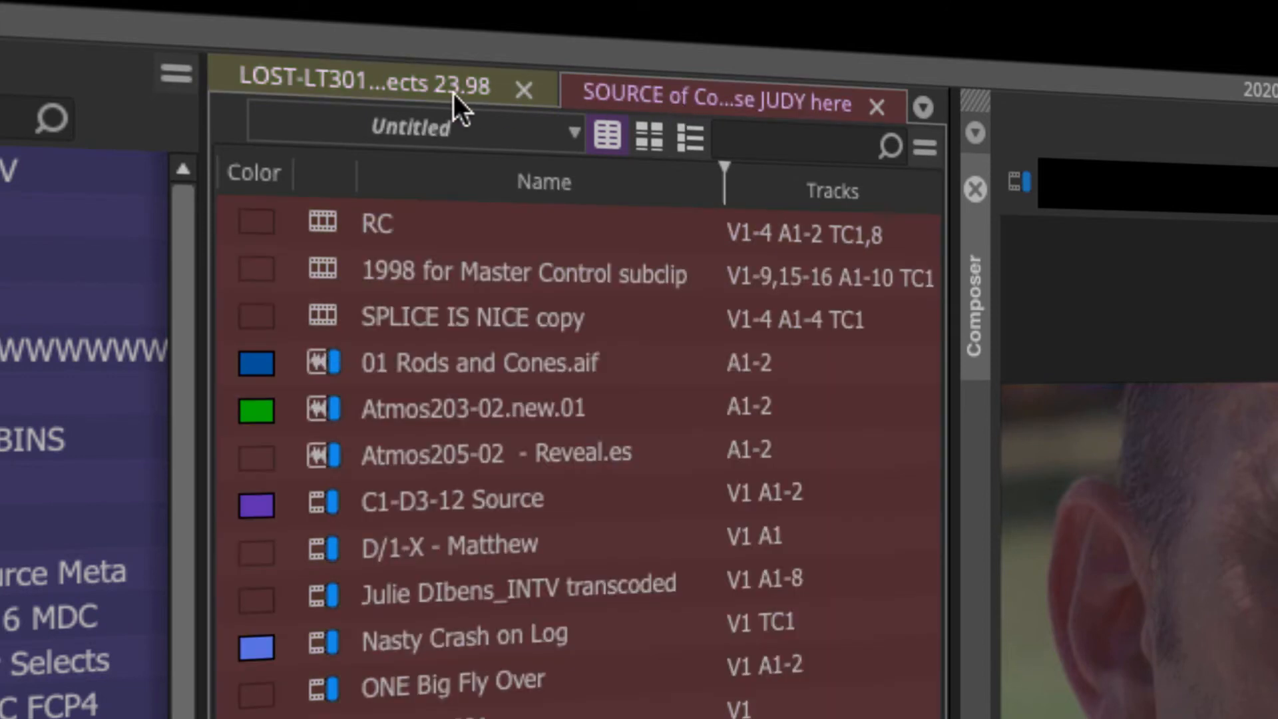
left_click(459, 92)
left_click(715, 107)
left_click(406, 90)
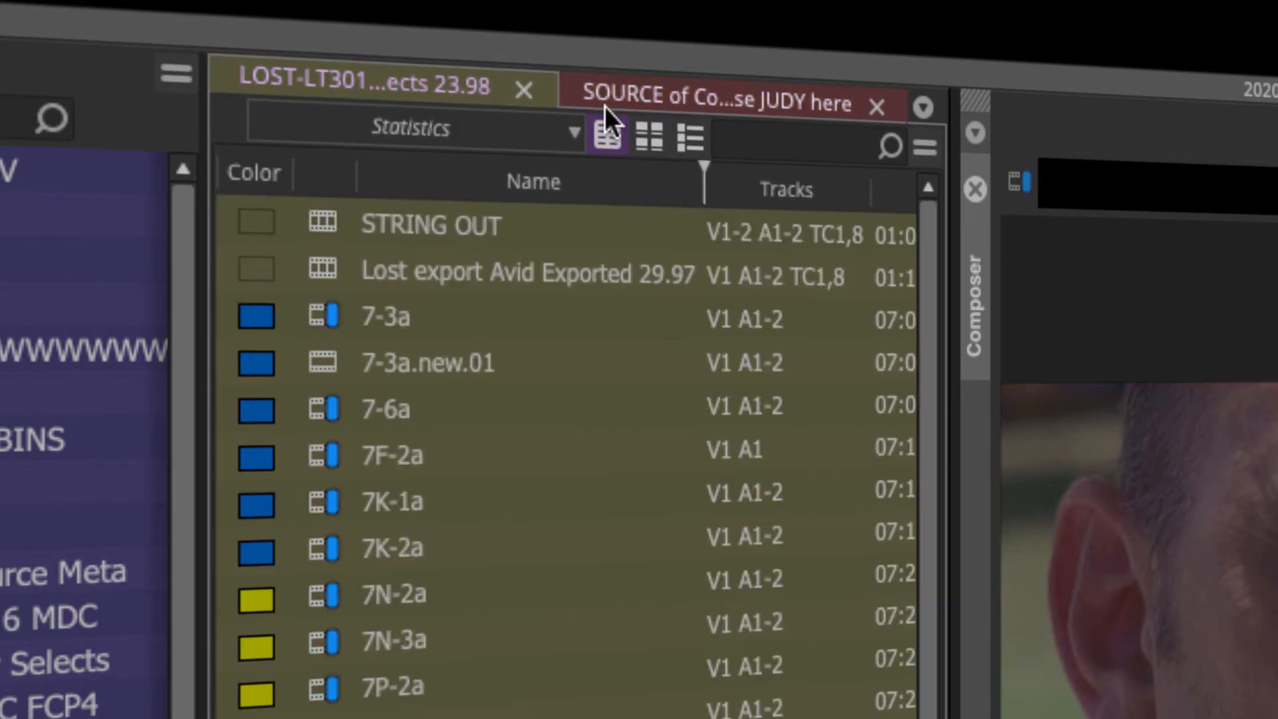
left_click(640, 97)
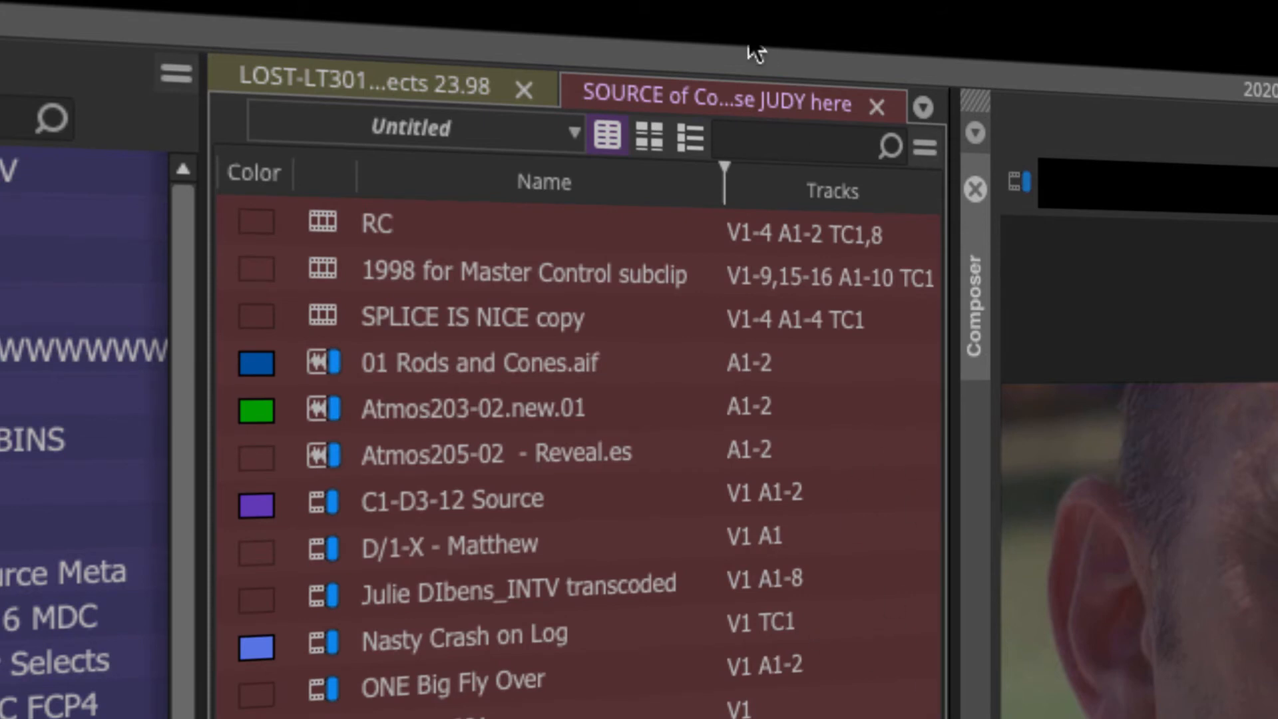
left_click(342, 83)
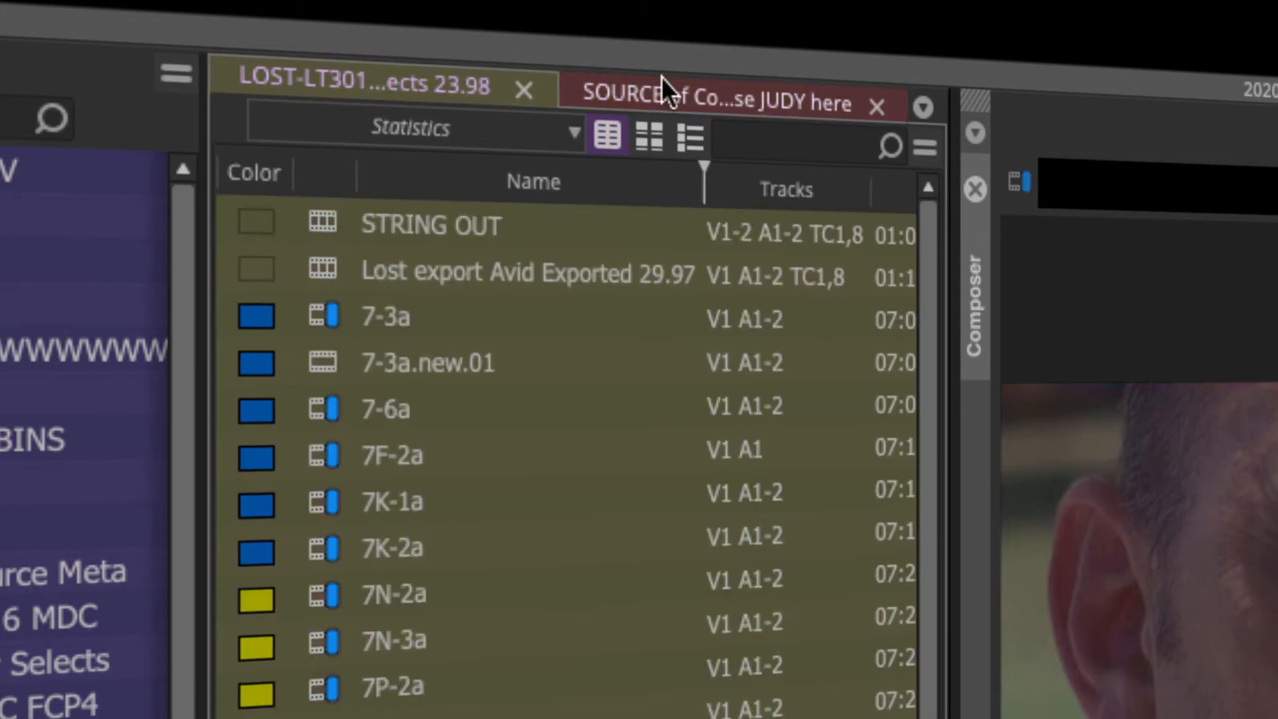
left_click(658, 98)
left_click(362, 85)
left_click(669, 104)
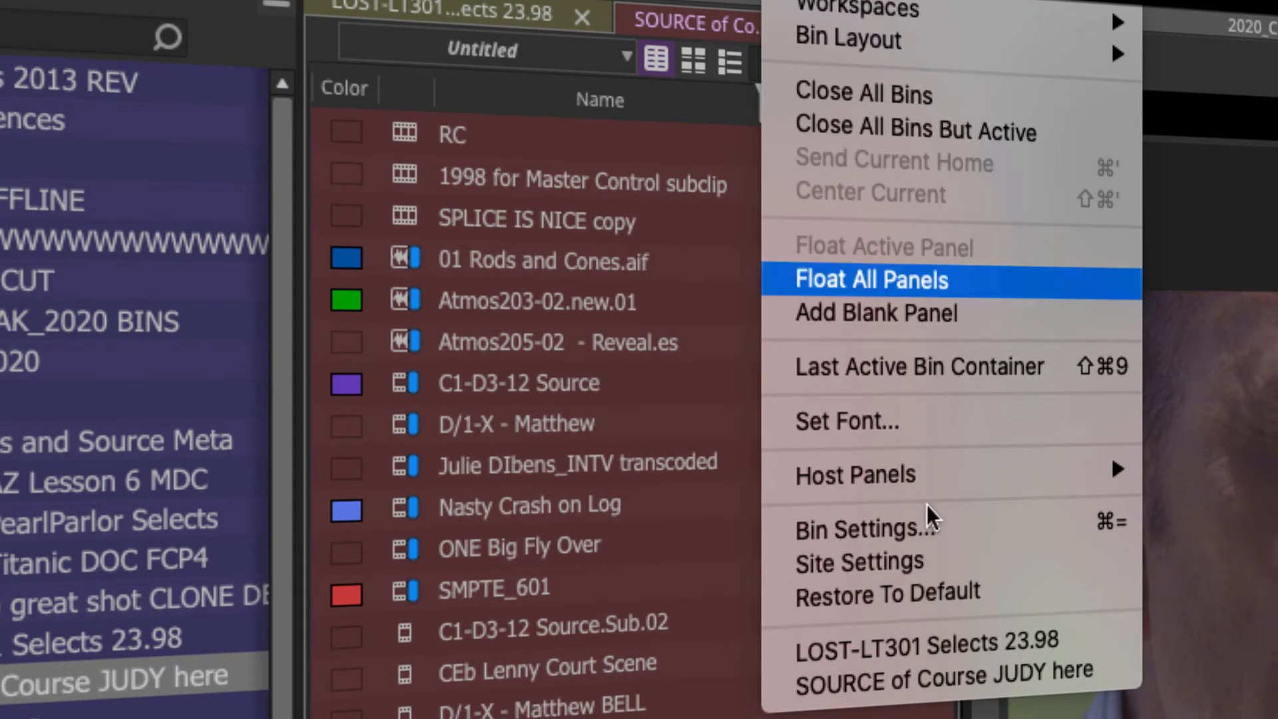
Step: Switch to LOST-LT301 Selects 23.98 and back to SOURCE of Course JUDY here using the application's list of open windows
left_click(968, 648)
left_click(814, 2)
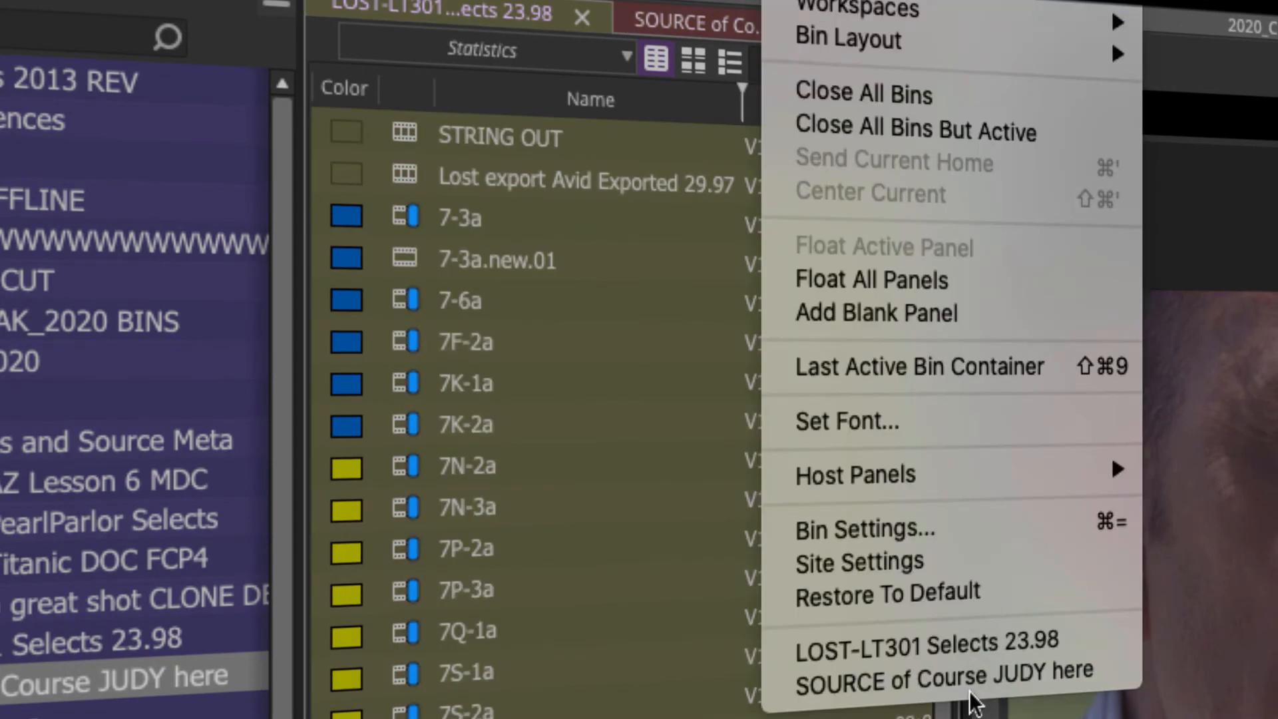
left_click(966, 672)
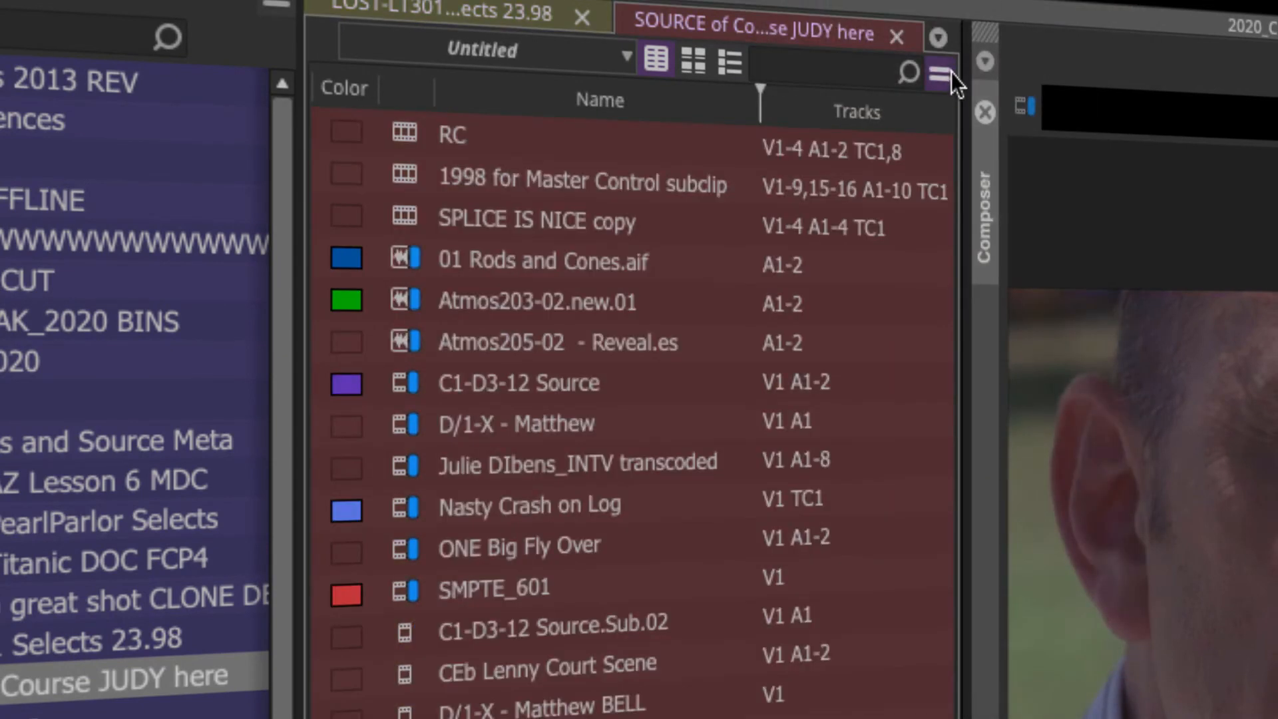
Step: Switch to LOST-LT301 Selects 23.98 and back to SOURCE of Course JUDY here using the bin container's list of open bins
left_click(946, 72)
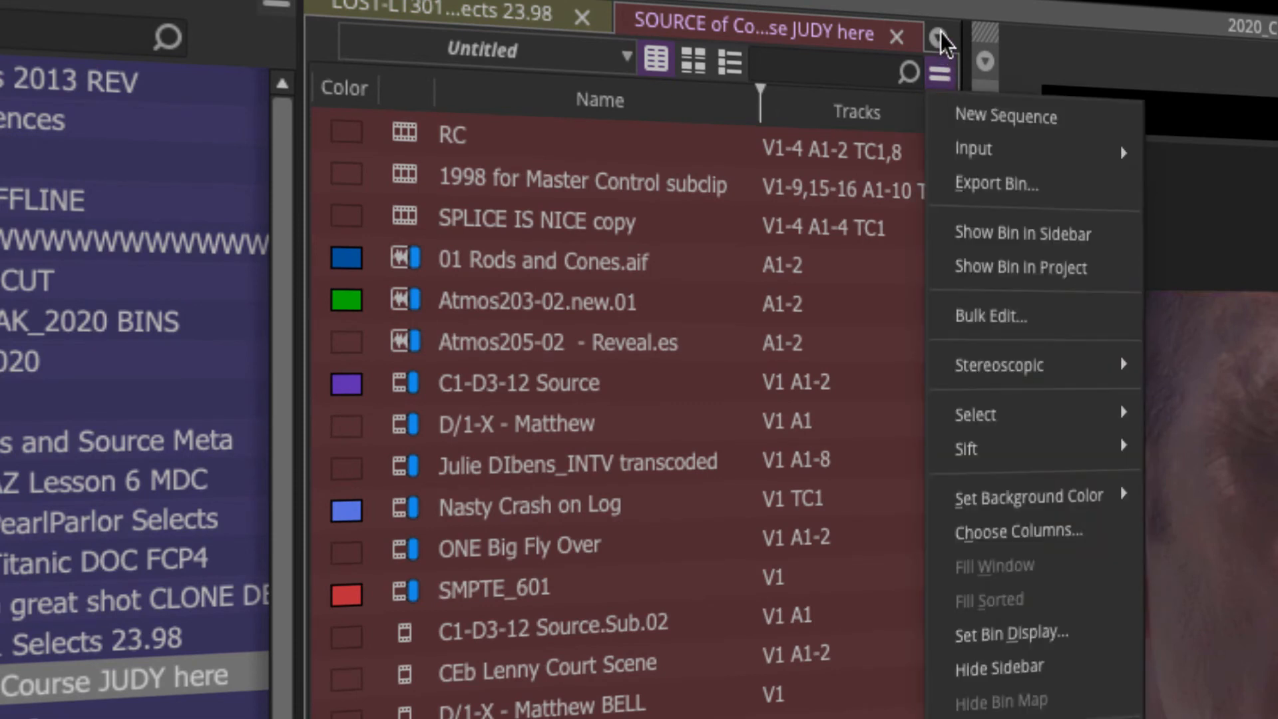
left_click(940, 32)
left_click(952, 80)
left_click(937, 33)
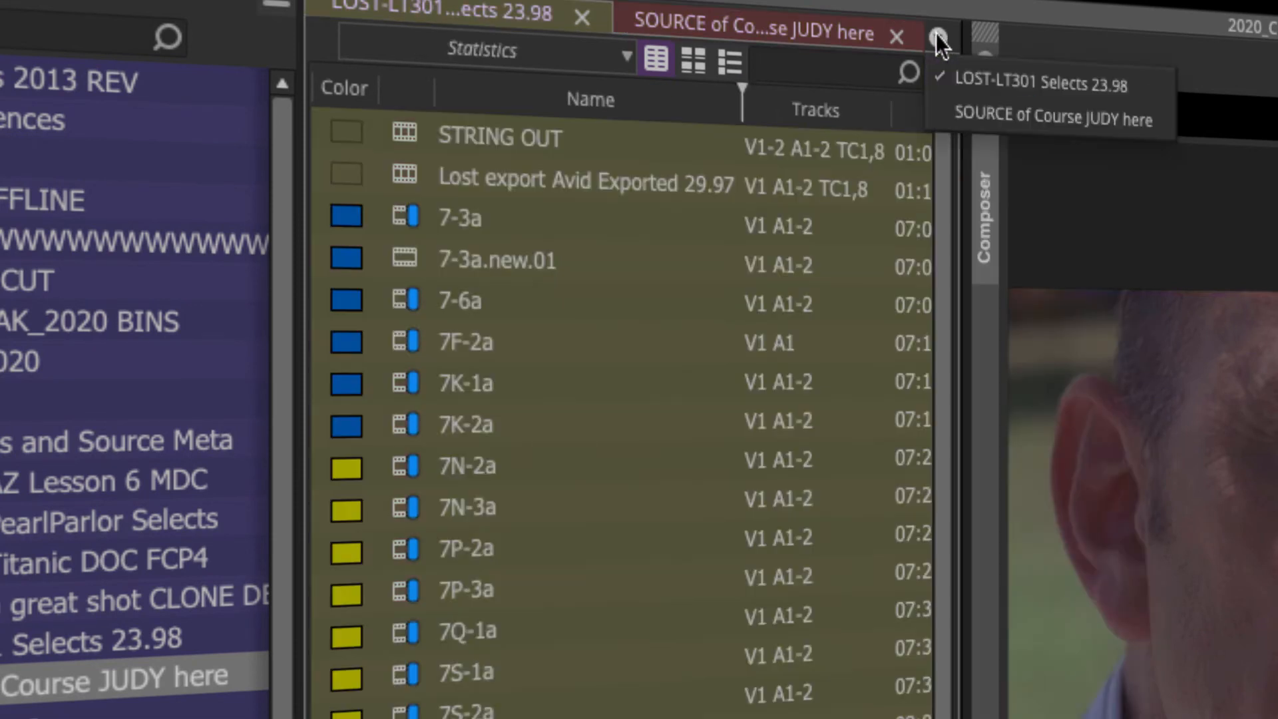
left_click(961, 116)
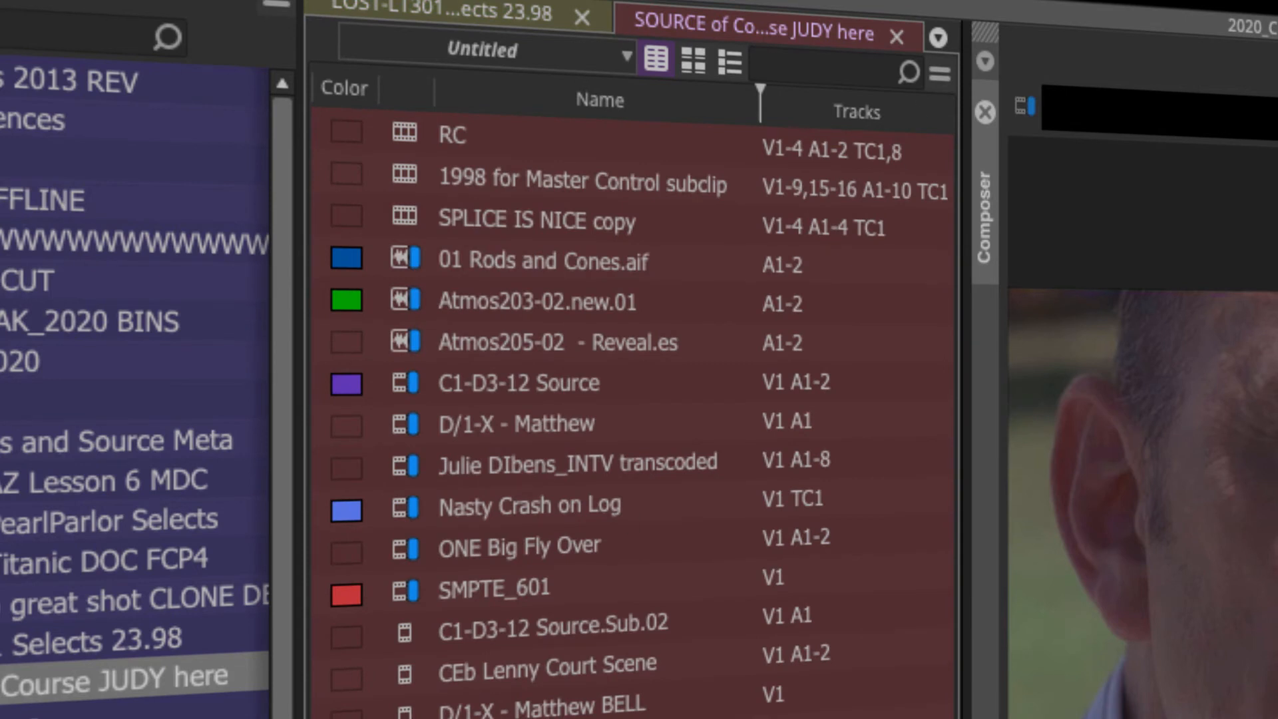
Step: Open the SLIDE I ODD bin from the project, and return to SOURCE of Course JUDY here using the list of open bins
key("ctrl+9")
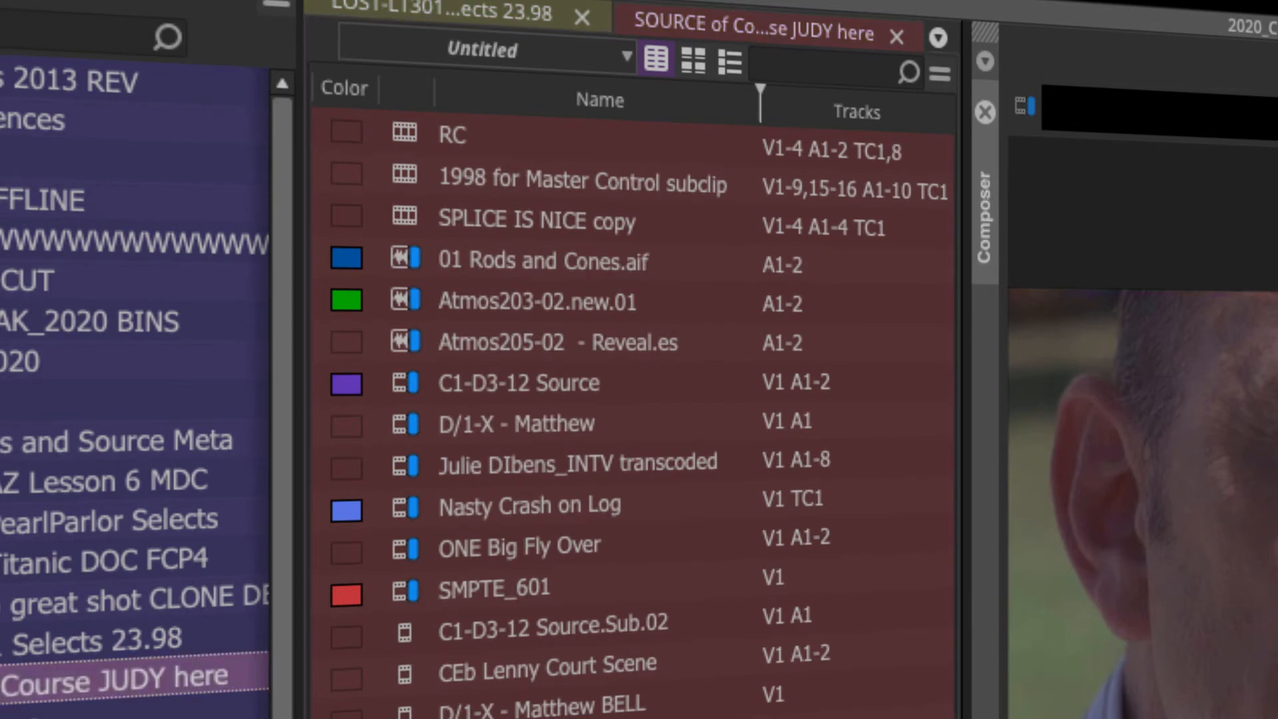
double_click(113, 715)
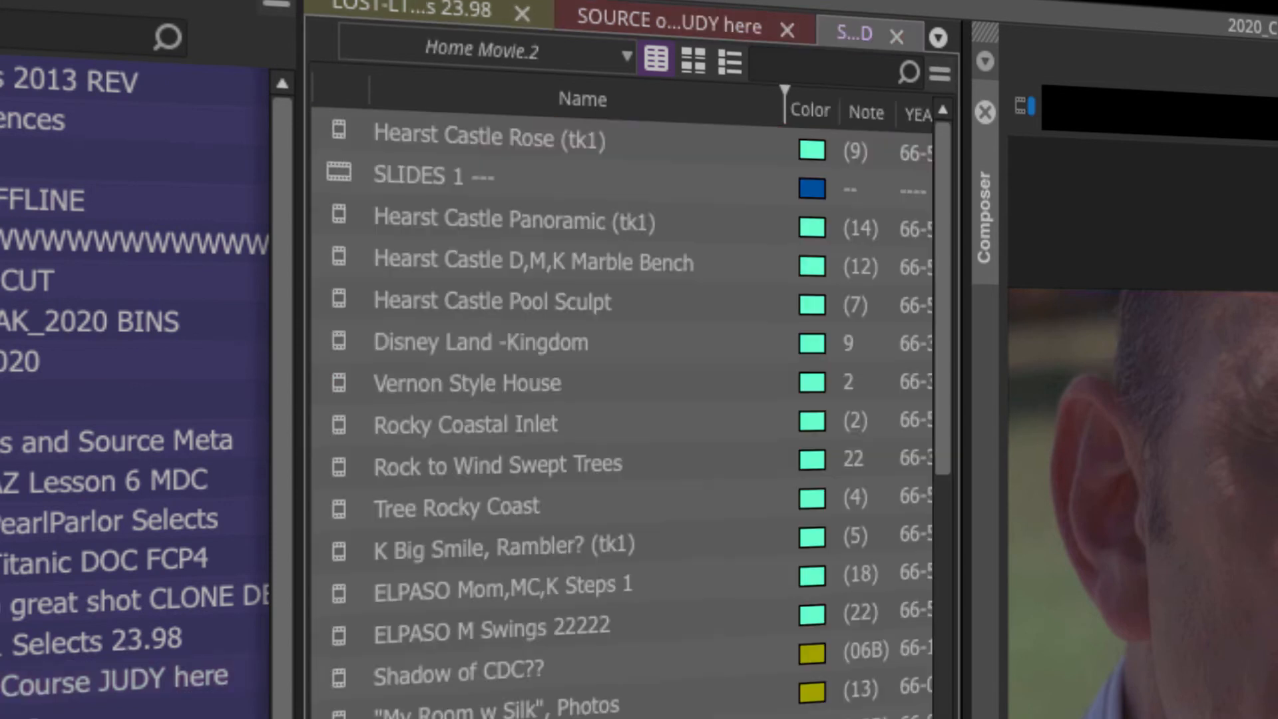
left_click(940, 38)
left_click(984, 114)
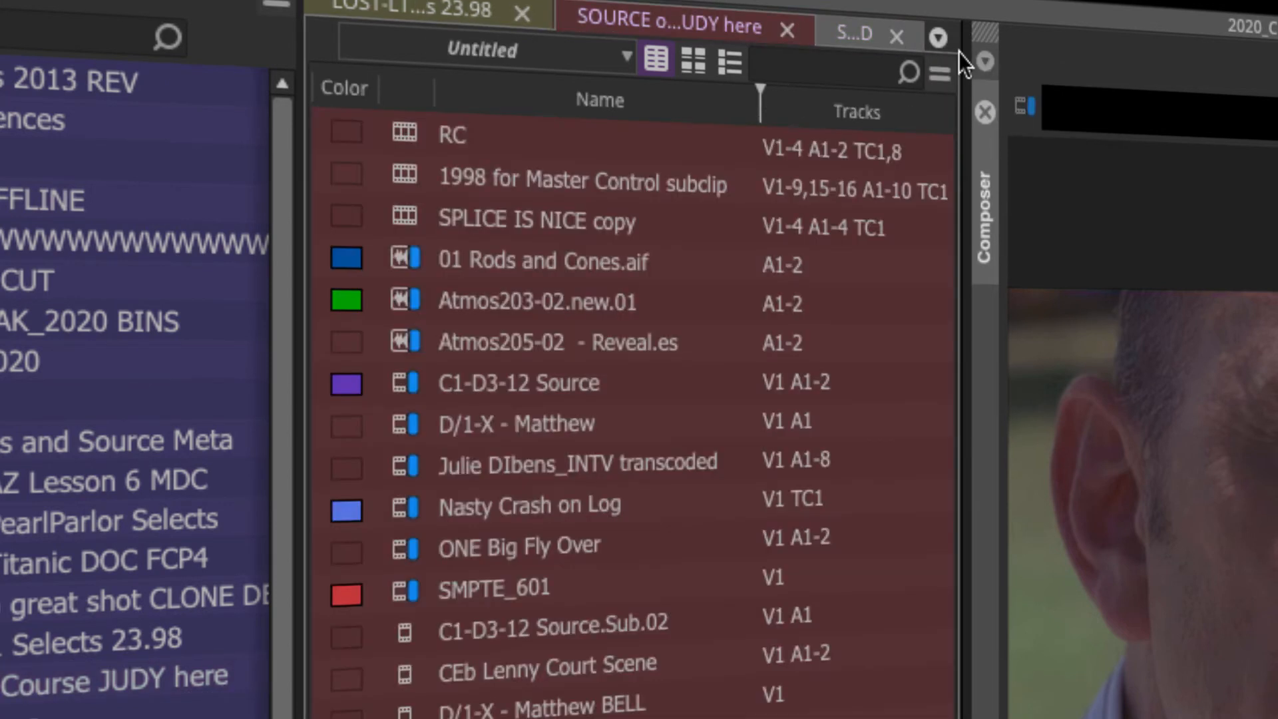
left_click(937, 38)
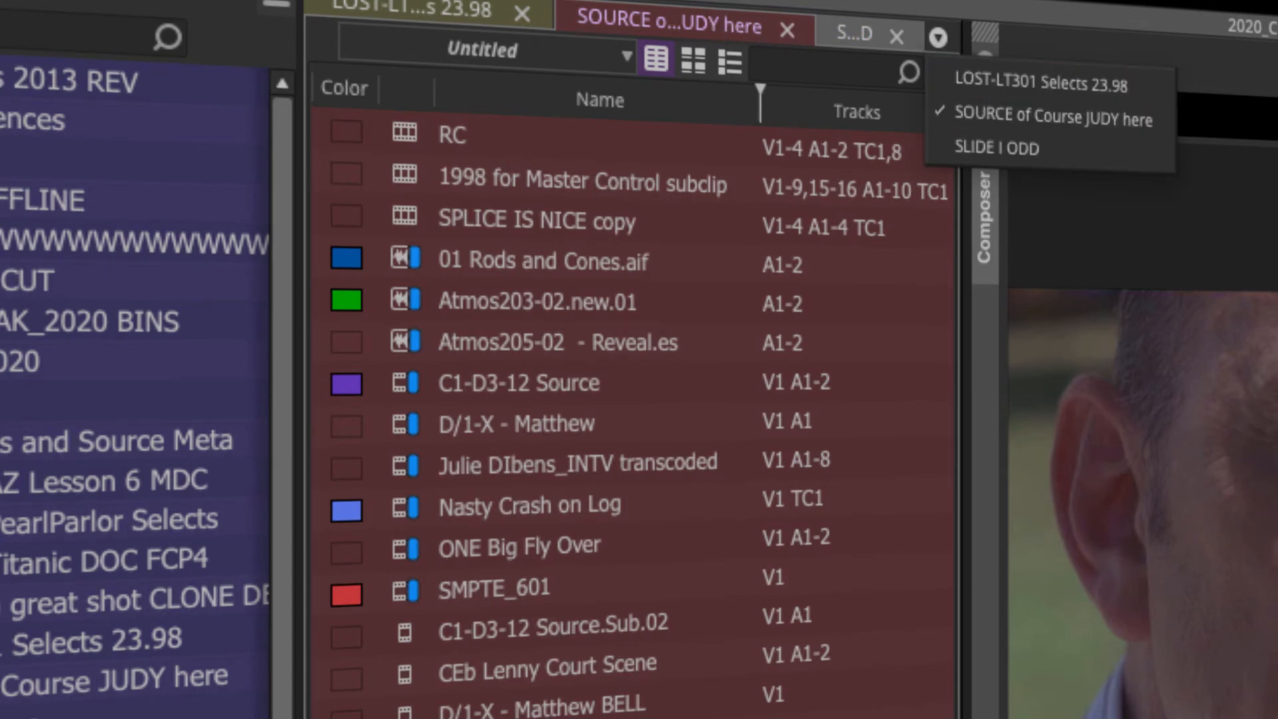
key("Escape")
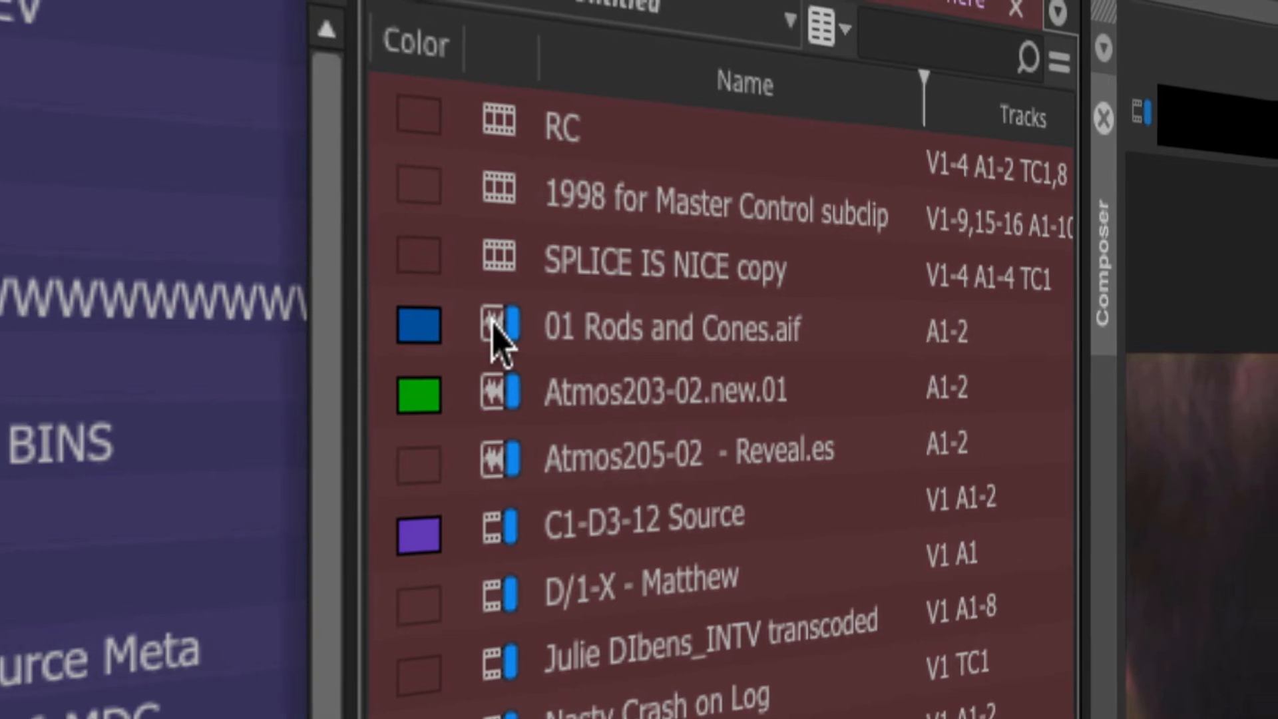
Step: Load the audio clip 01 Rods and Cones.aif and the master clip C1-D3-12 Source into the source monitor
double_click(526, 332)
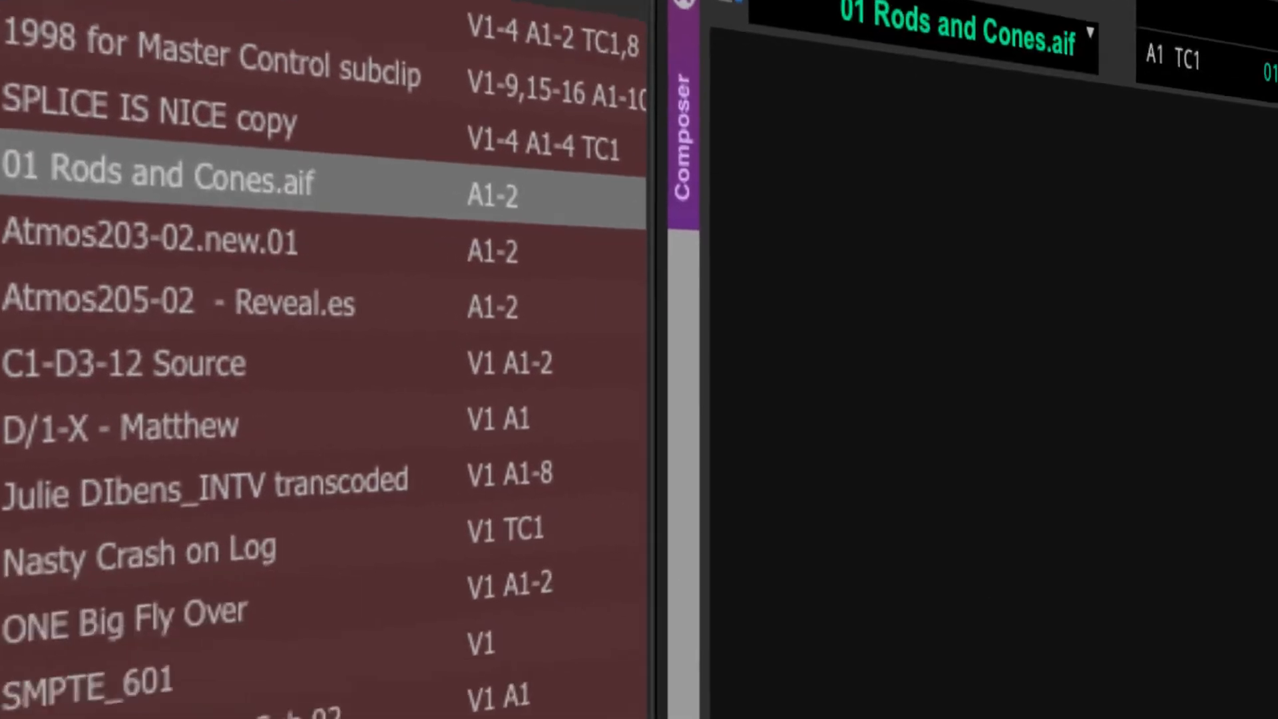
left_click(895, 664)
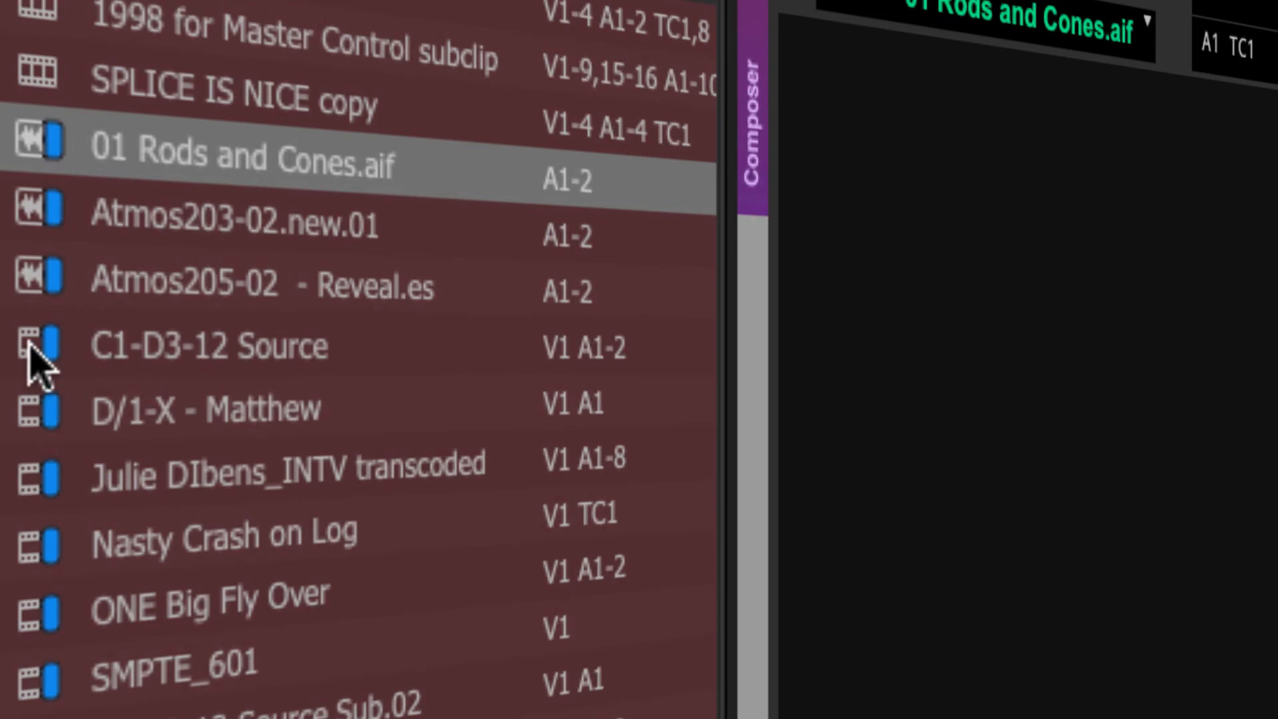
double_click(36, 362)
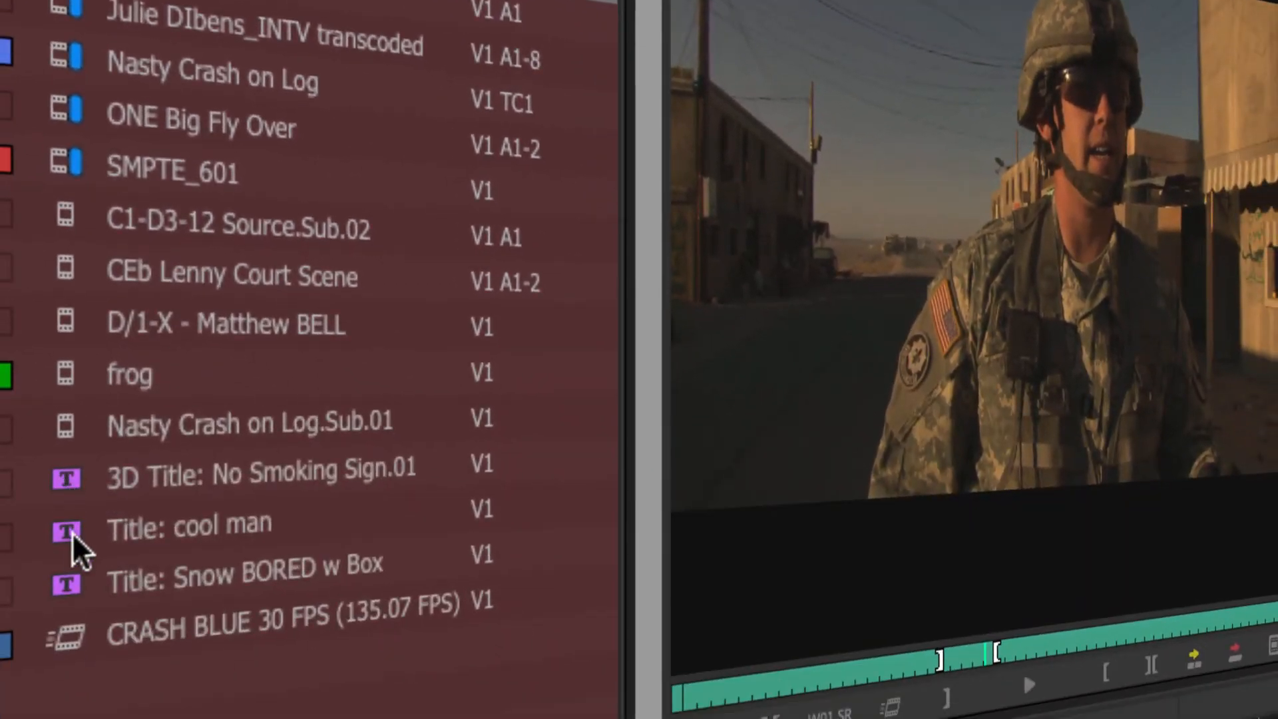
Step: Load Title: cool man into the source monitor and play through it
left_click(70, 548)
double_click(74, 549)
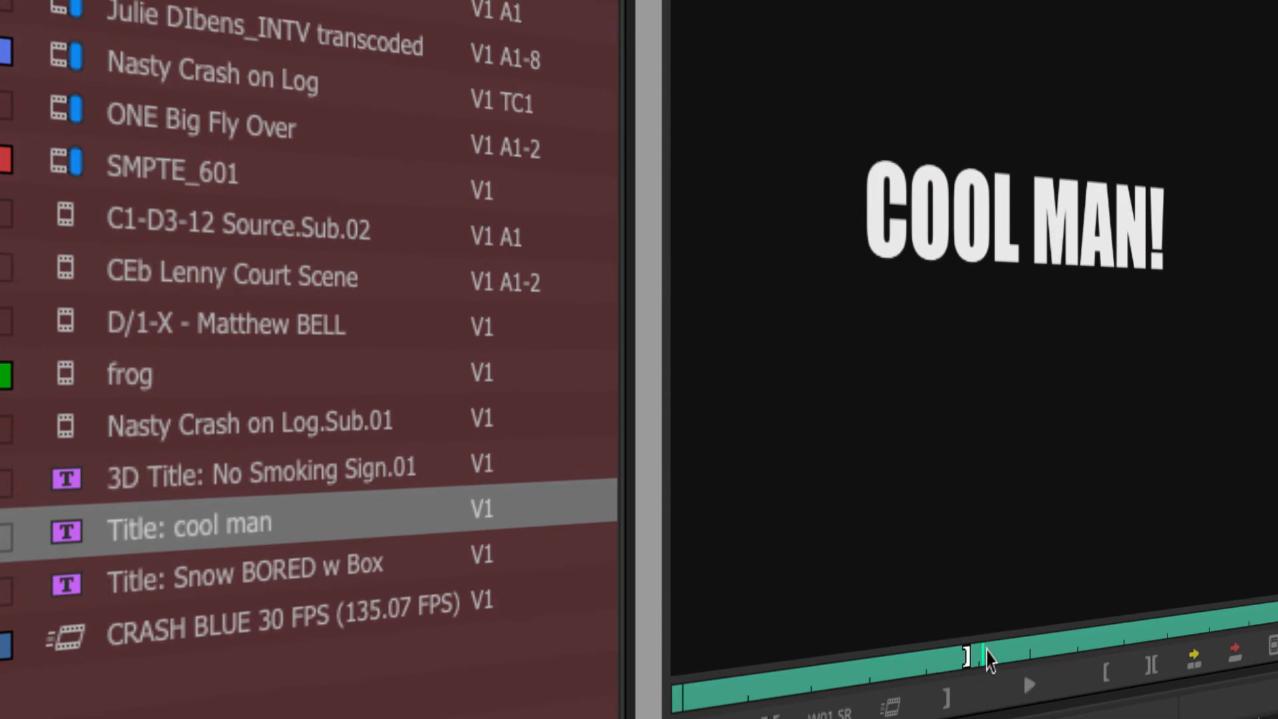
left_click(1029, 685)
left_click(1008, 656)
Step: Load the frog subclip into the source monitor, and play and scrub through it
double_click(66, 373)
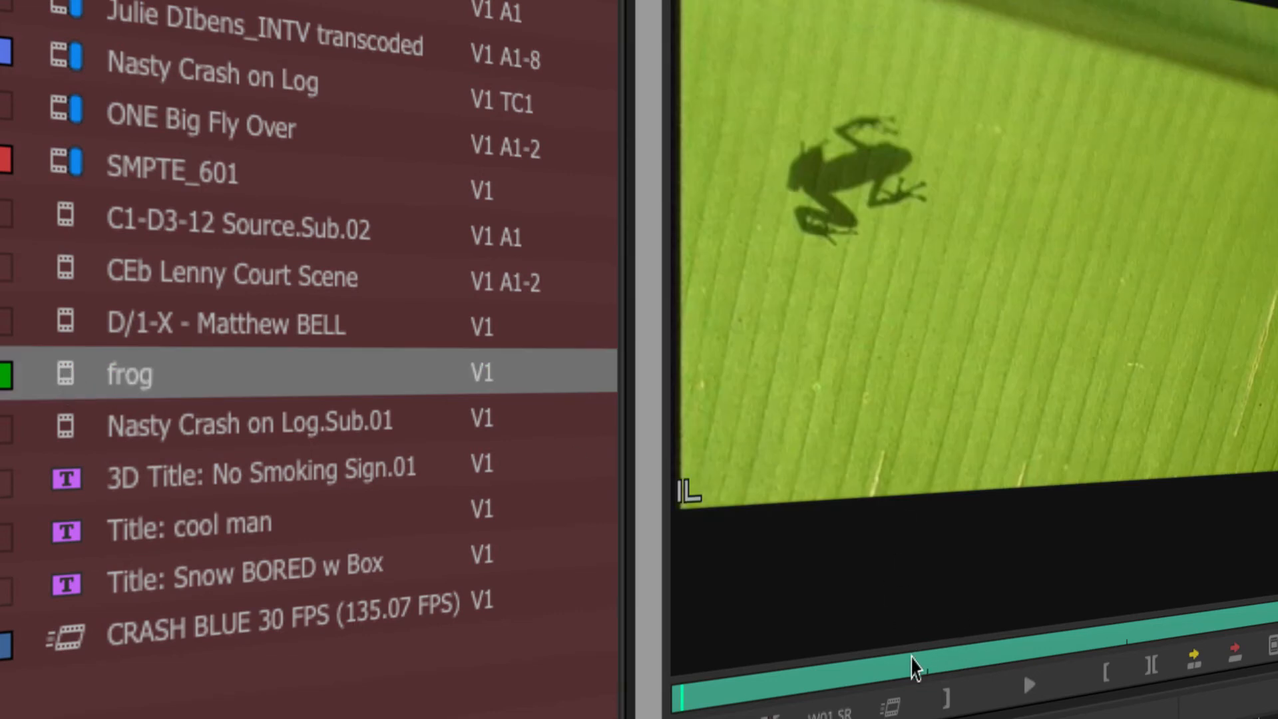
left_click(691, 694)
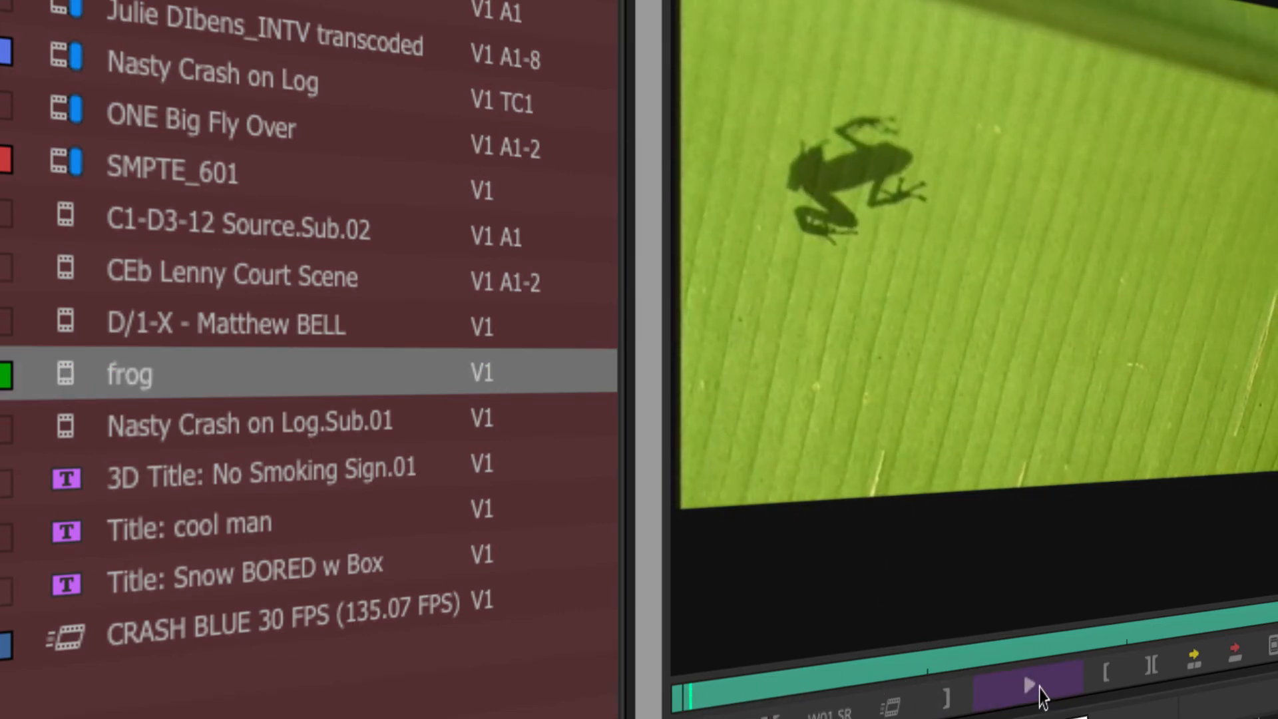
left_click(1040, 695)
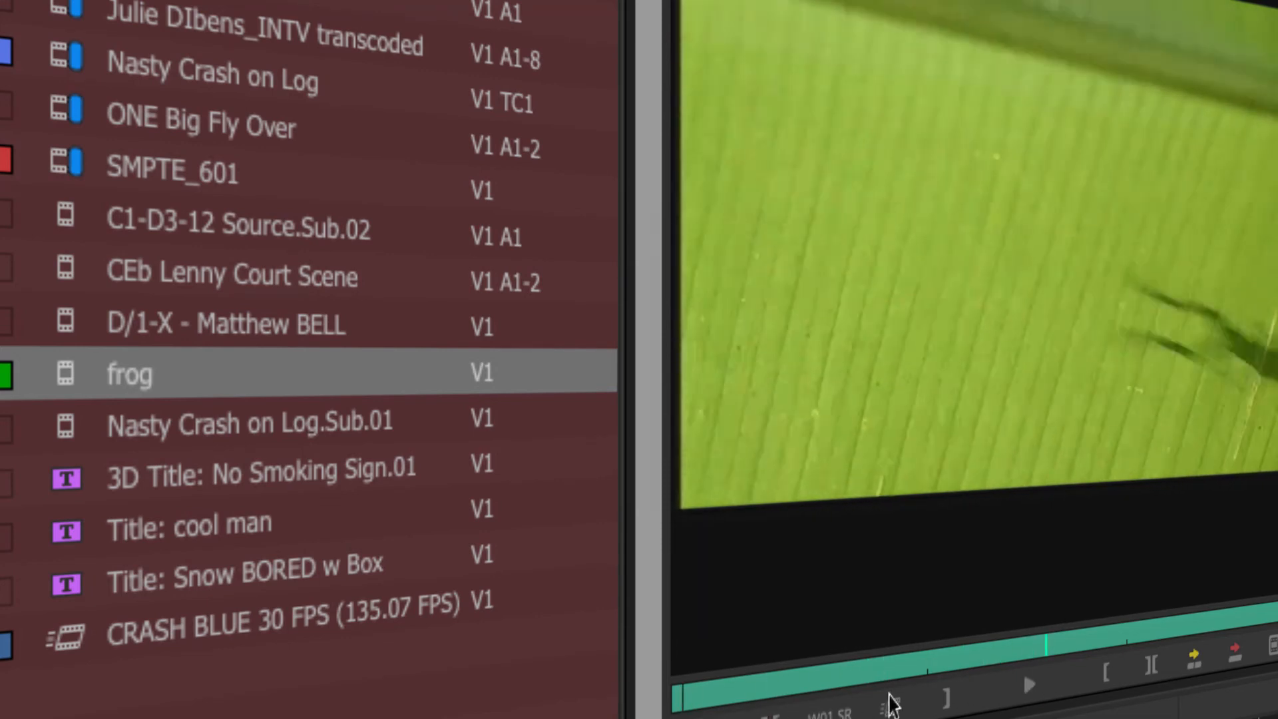
left_click(792, 686)
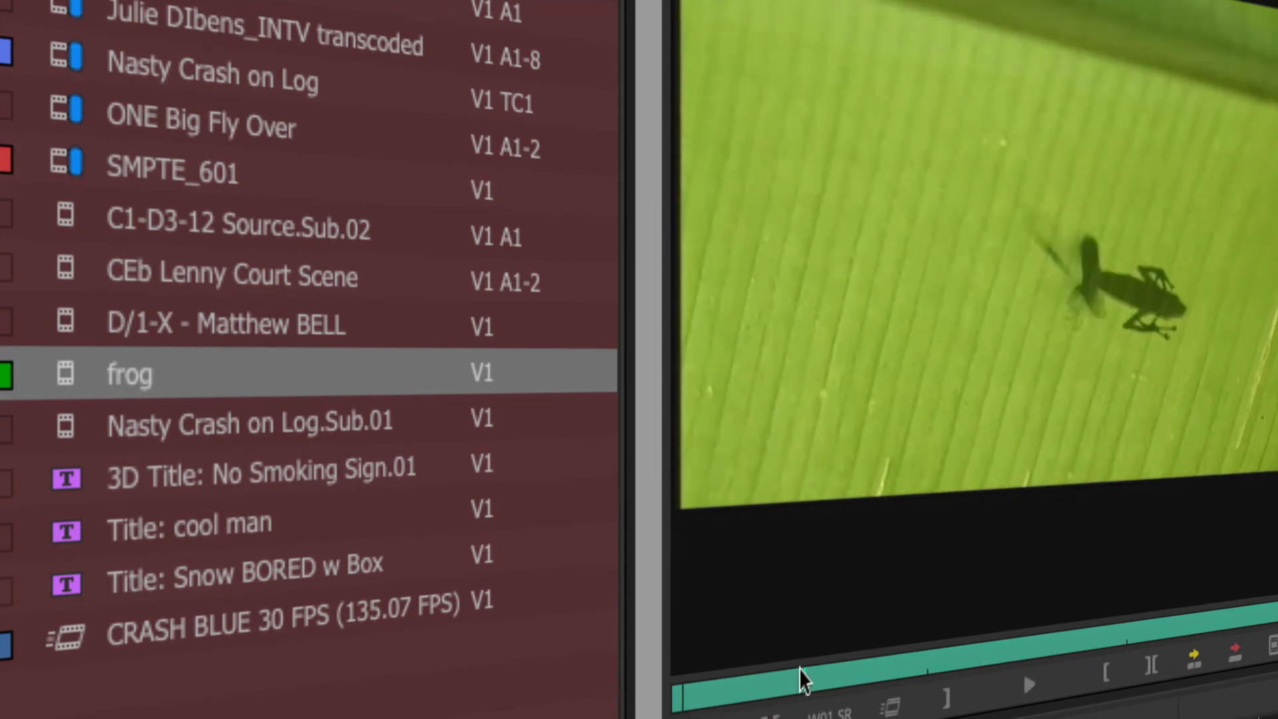
left_click_drag(801, 679, 966, 683)
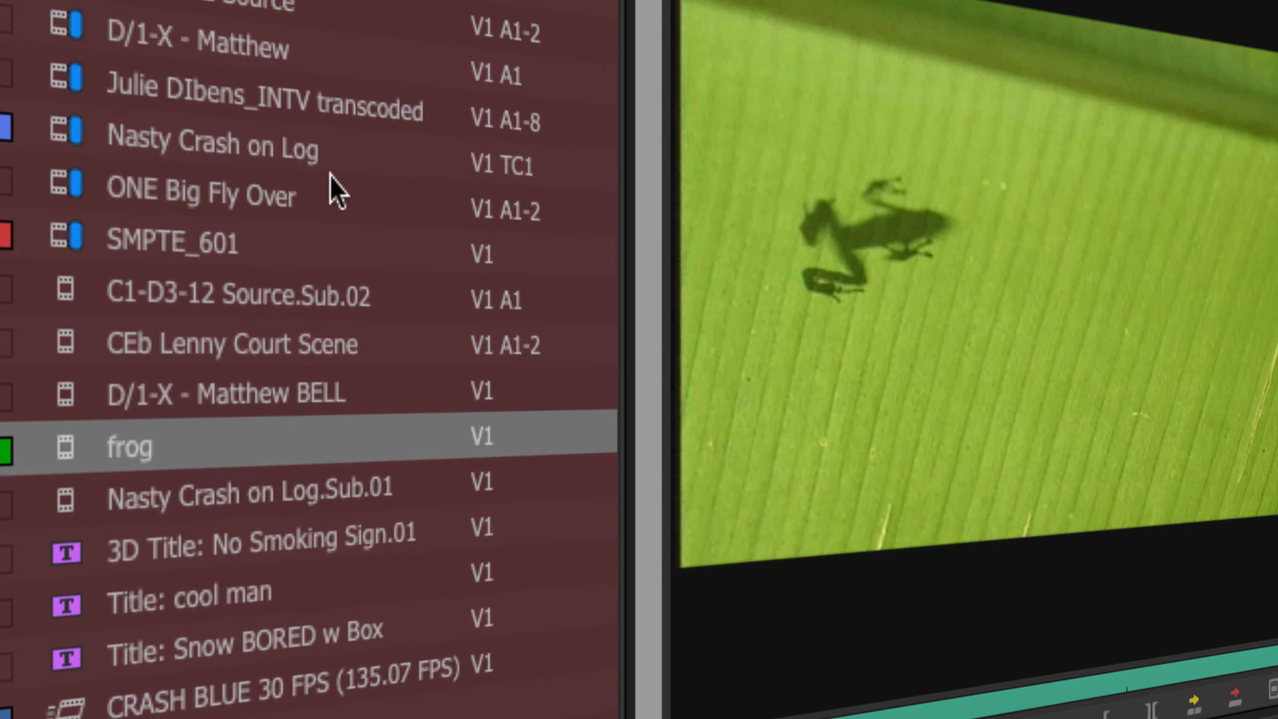
Step: View the deletion options for the transcoded interview clip, and dismiss them without deleting anything
left_click(64, 69)
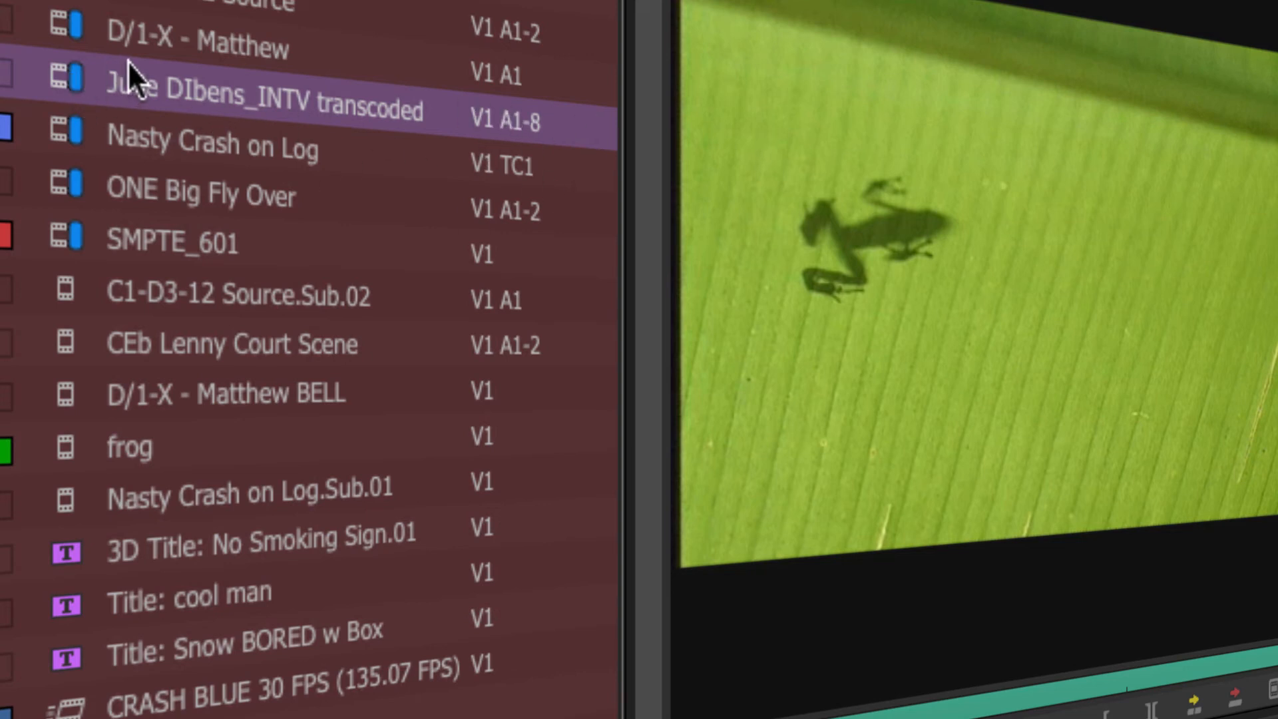
key("Delete")
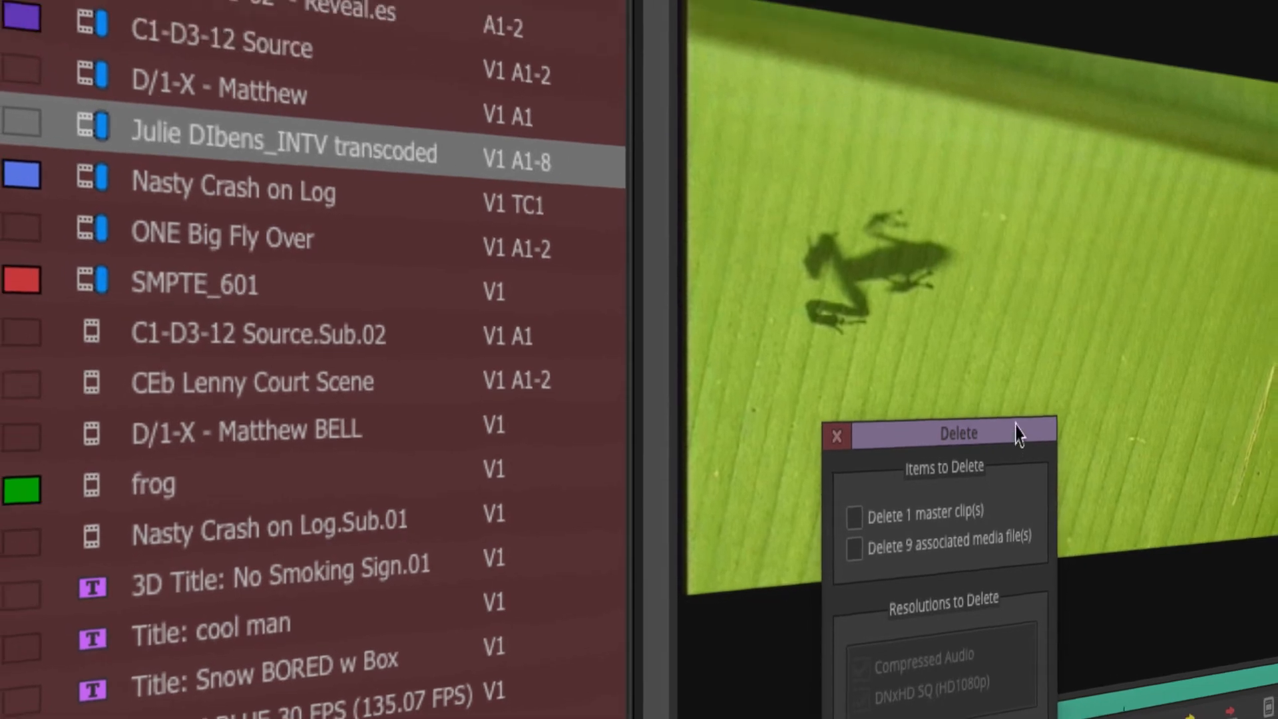
left_click_drag(1019, 436, 498, 67)
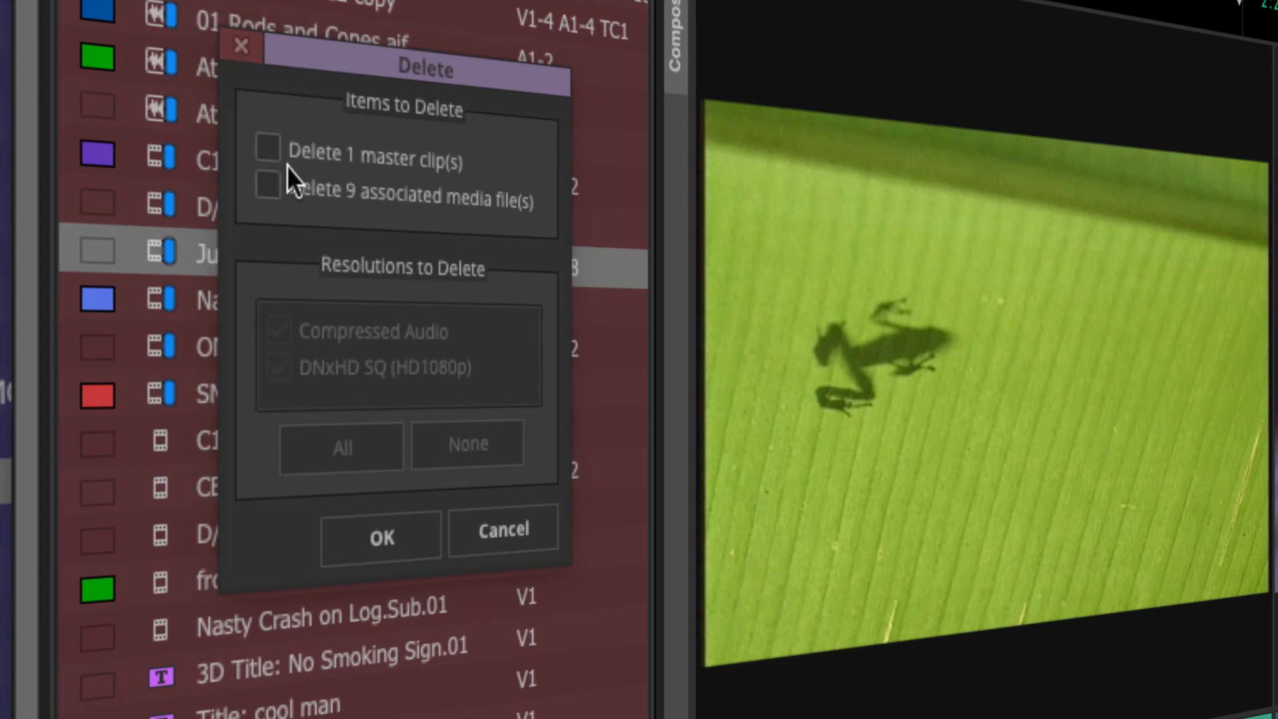
left_click(237, 40)
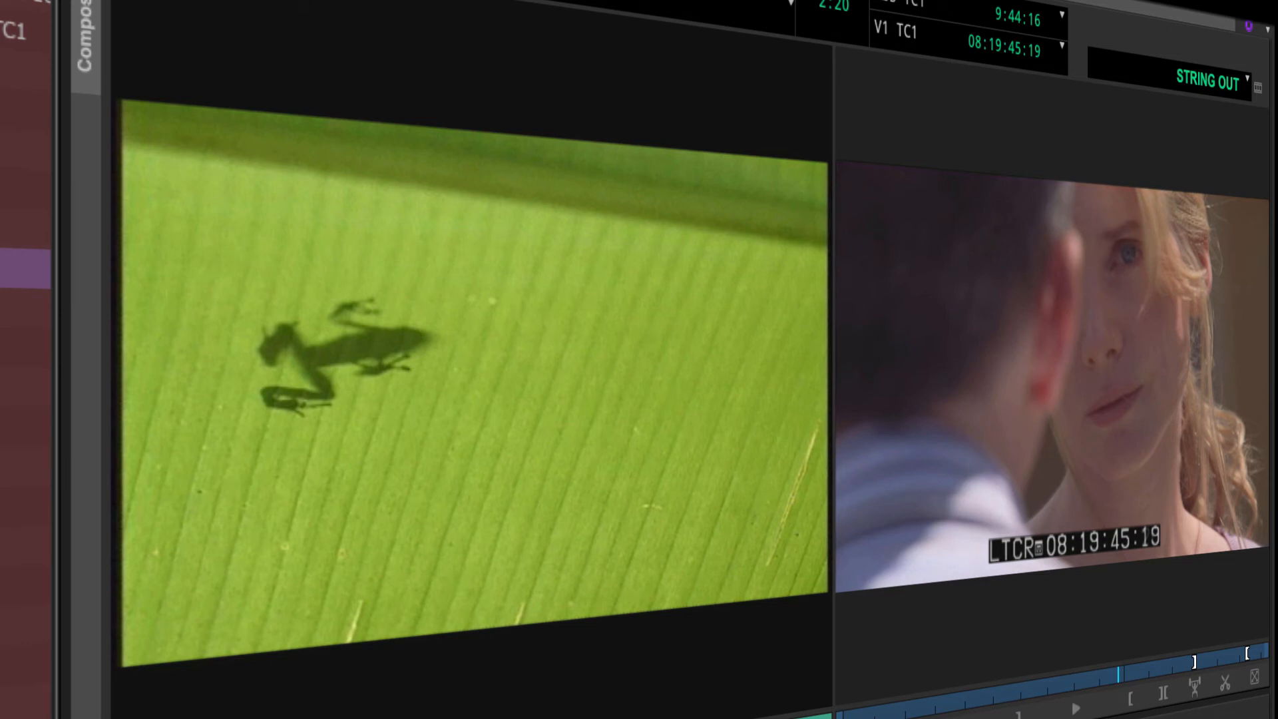
Step: Clear the STRING OUT sequence from the record monitor
left_click(1247, 79)
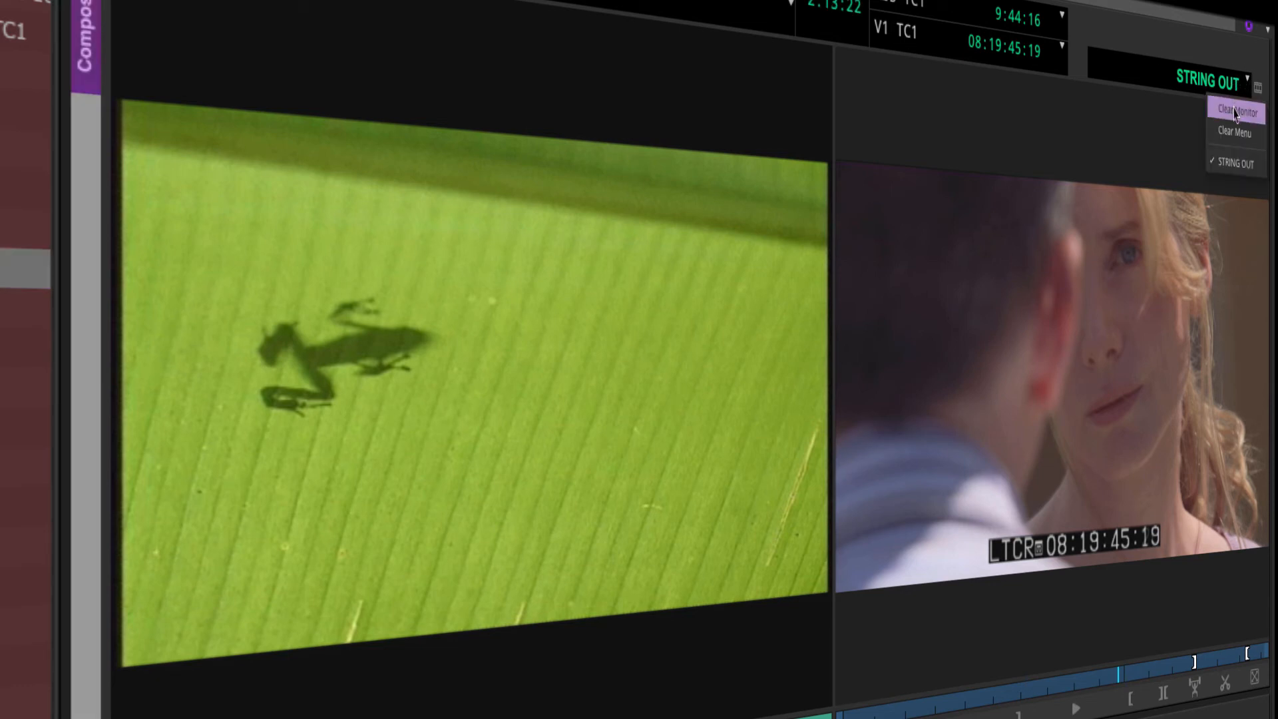
left_click(1234, 112)
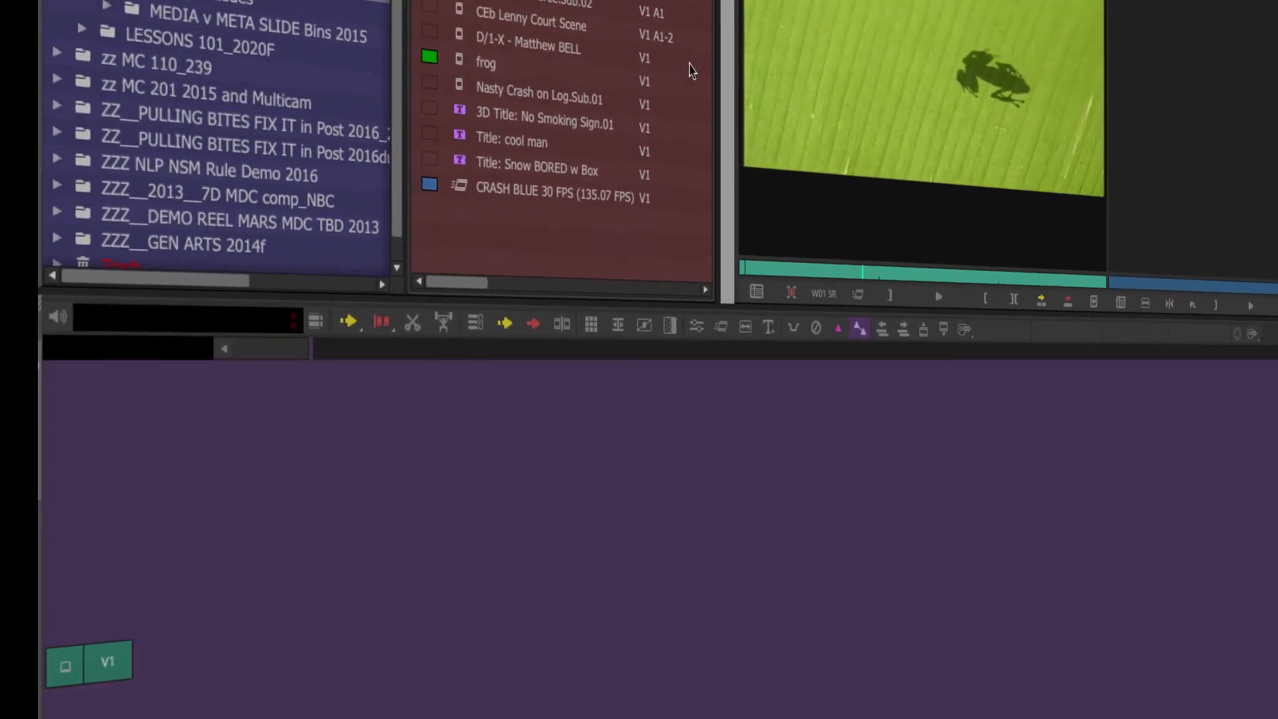
Step: Load Title: cool man and C1-D3-12 Source into the source monitor to compare their source tracks
left_click(464, 159)
left_click(462, 138)
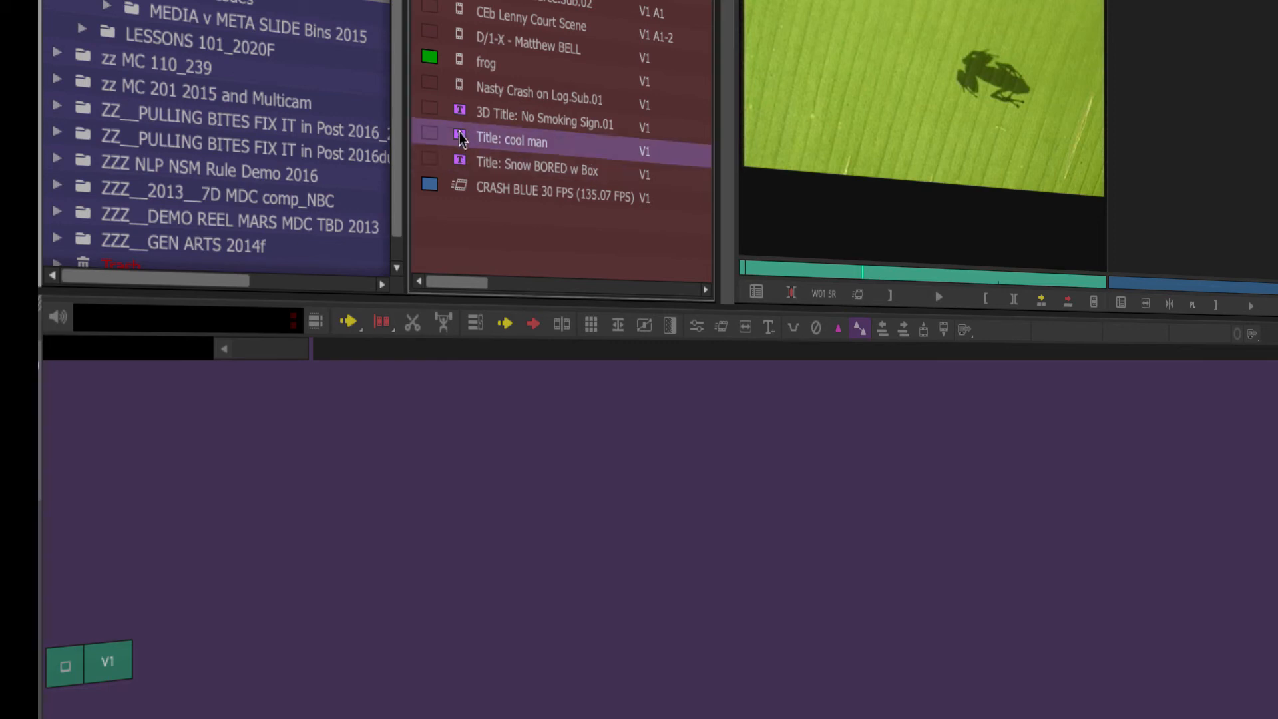
double_click(462, 138)
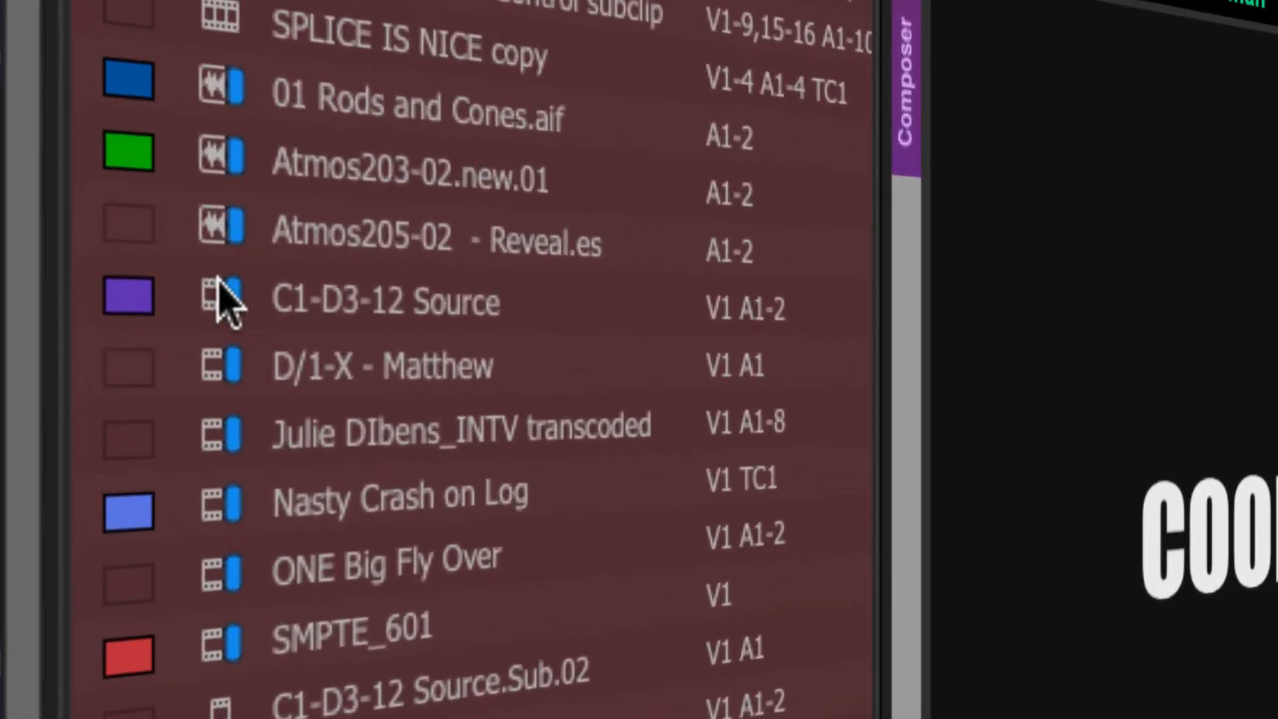
double_click(720, 320)
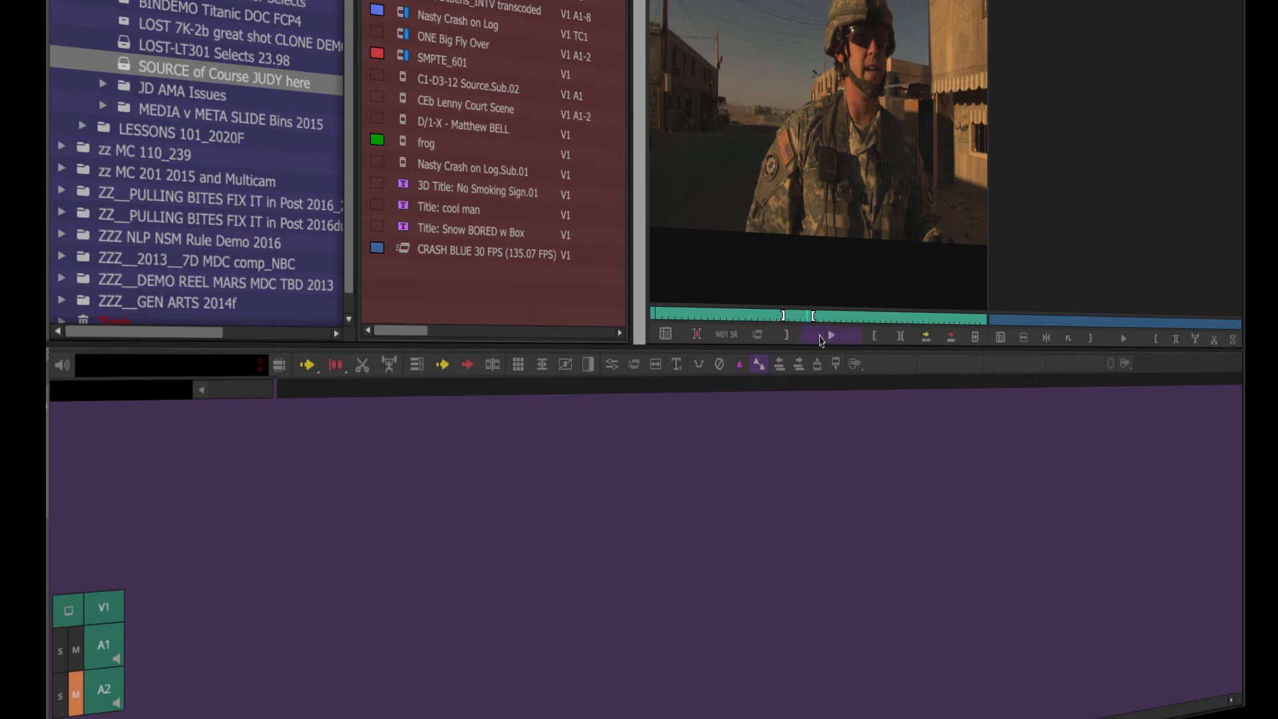
Step: Unmute source track A2, play C1-D3-12 Source from between its marks, and mute A2 again
left_click_drag(804, 313, 791, 312)
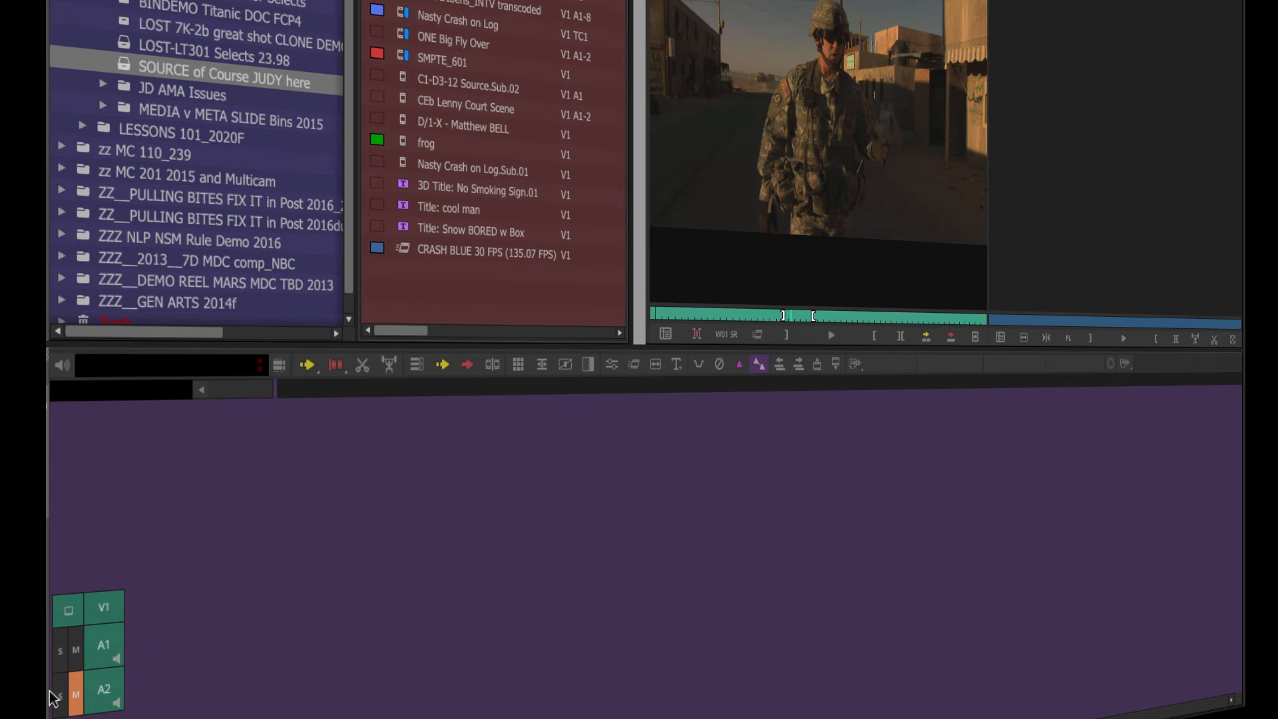
left_click(76, 696)
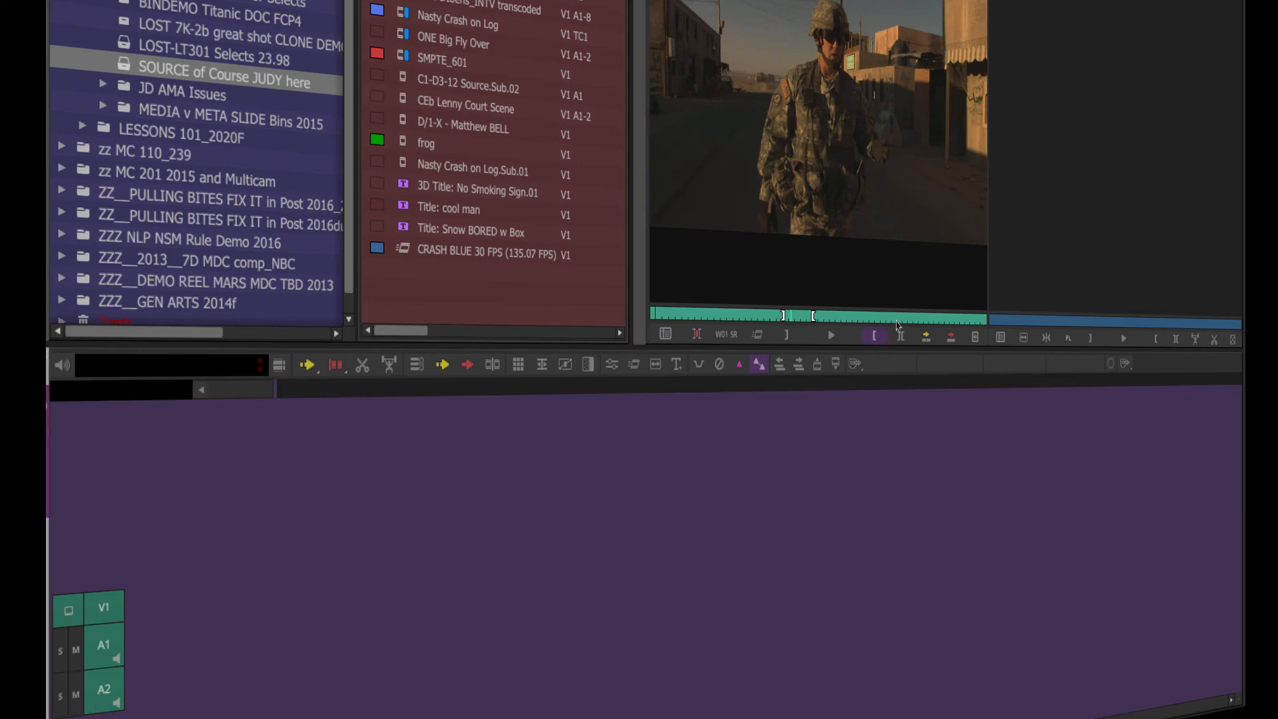
left_click(835, 337)
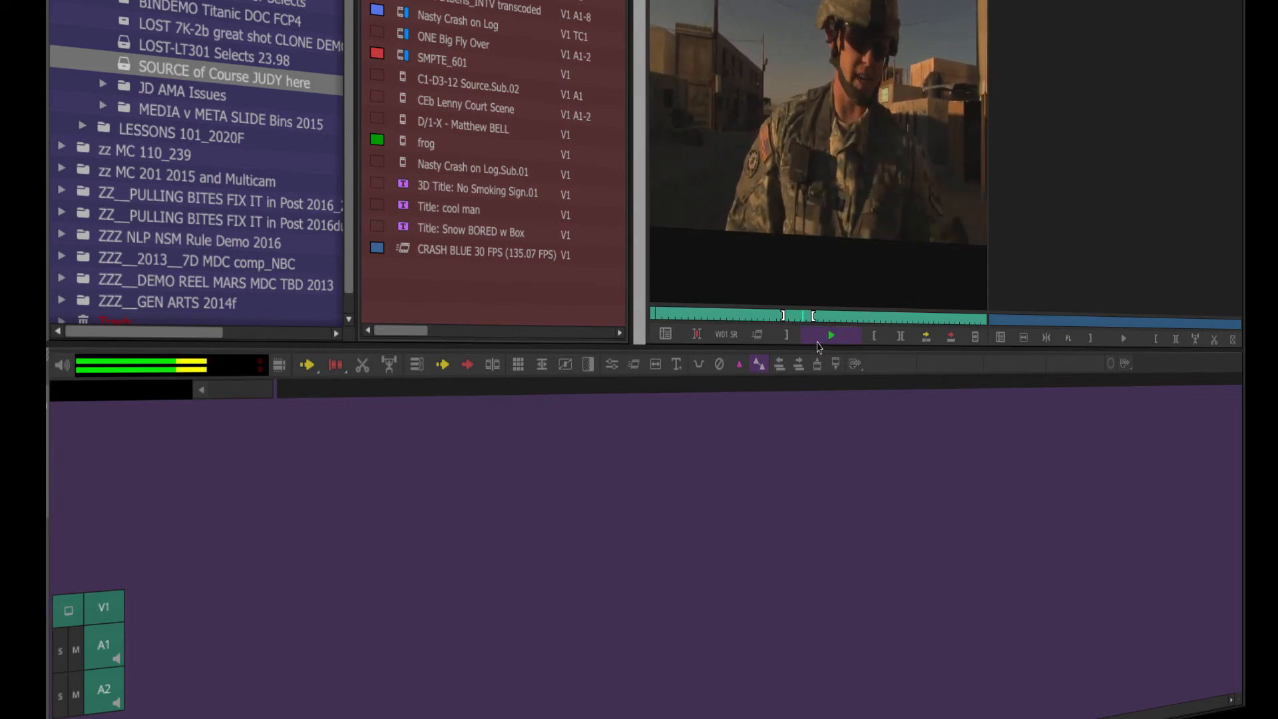
left_click(821, 343)
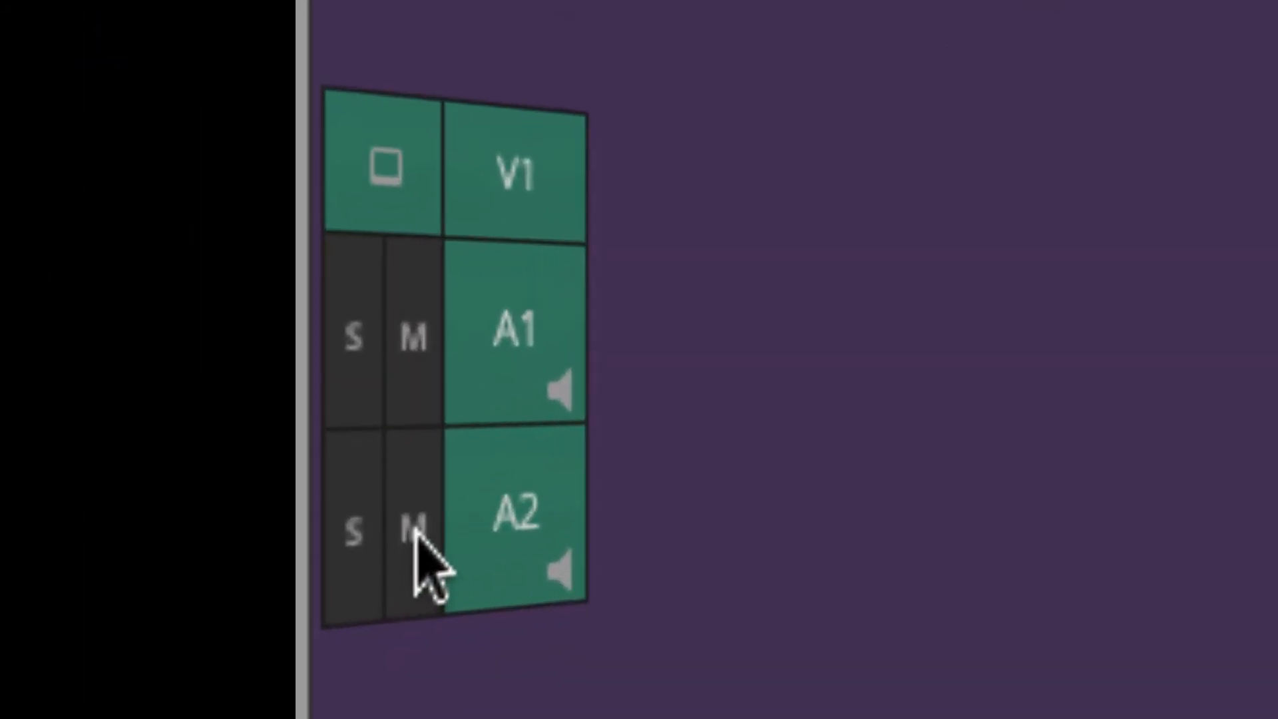
left_click(76, 694)
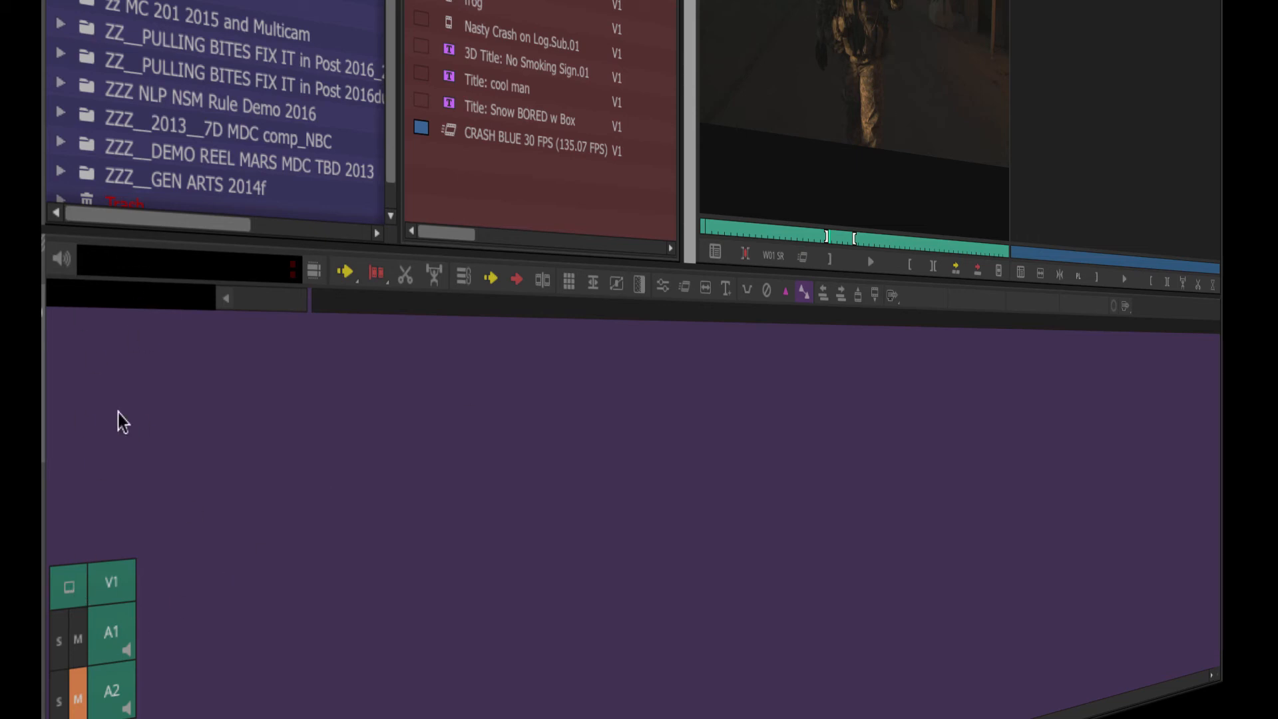
Step: Turn off video monitoring for source track V1, play the clip without picture, and turn monitoring back on
left_click(73, 588)
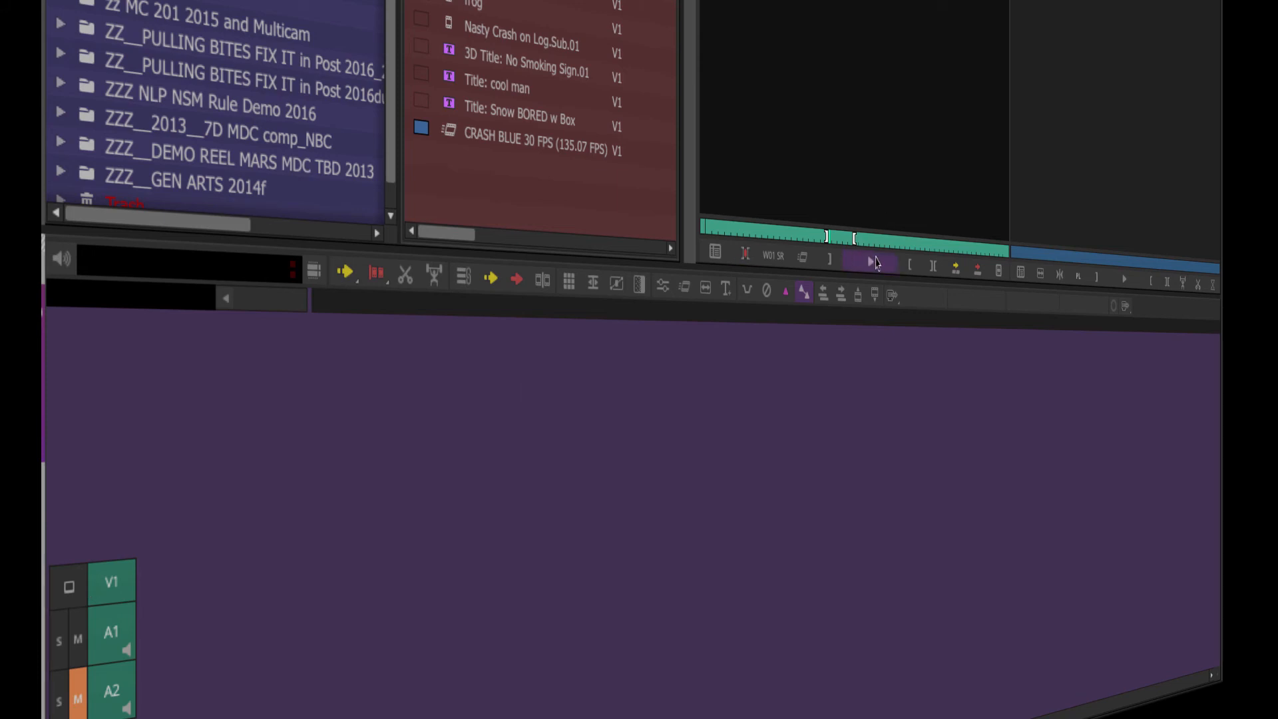
left_click(871, 265)
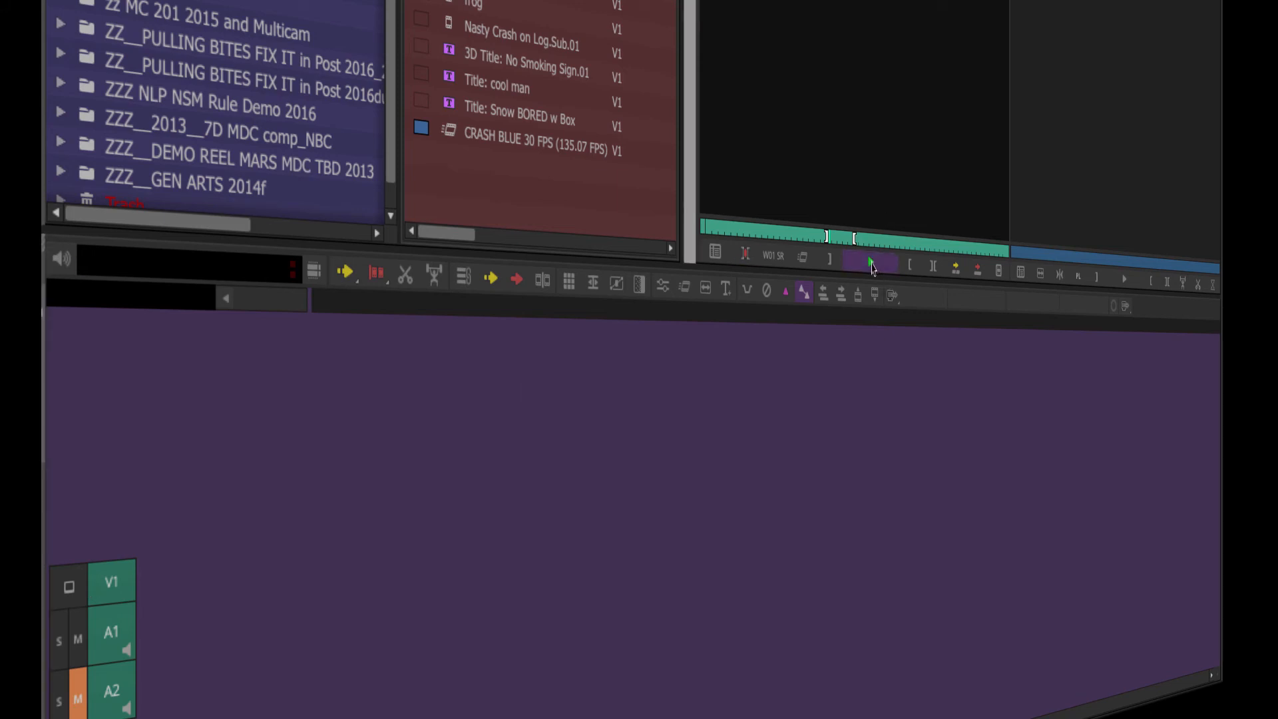
left_click(839, 237)
left_click(71, 585)
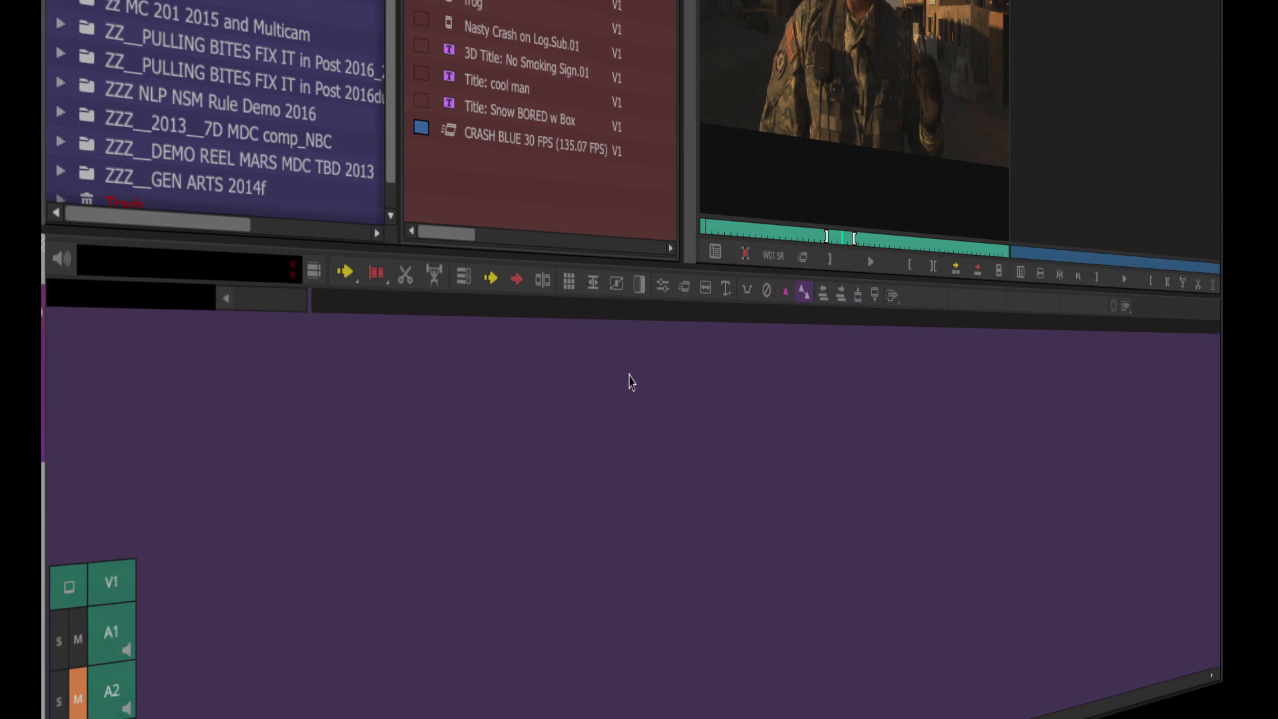
Step: Switch source tracks V1, A1 and A2 off and on in various combinations, ending with all three selected
left_click(100, 709)
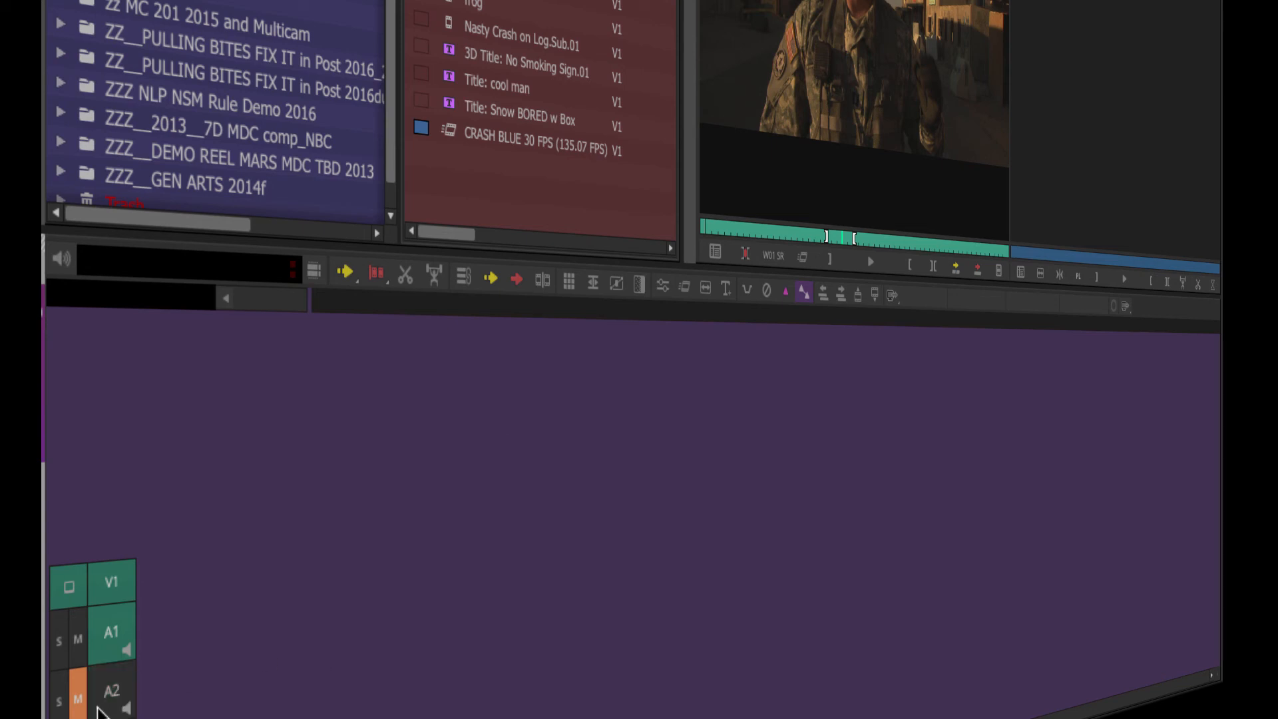
left_click(111, 643)
left_click(110, 696)
left_click(112, 636)
left_click(110, 694)
left_click(111, 639)
left_click(109, 692)
left_click(115, 583)
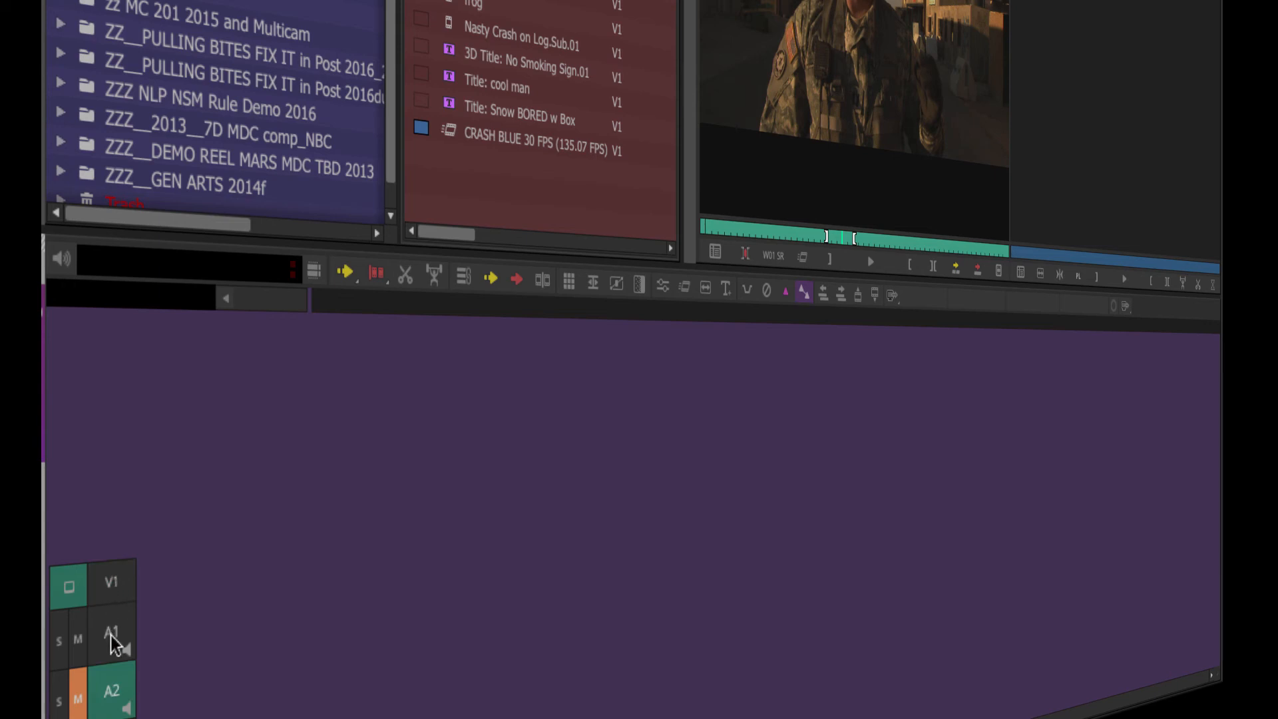
left_click(113, 639)
left_click(115, 584)
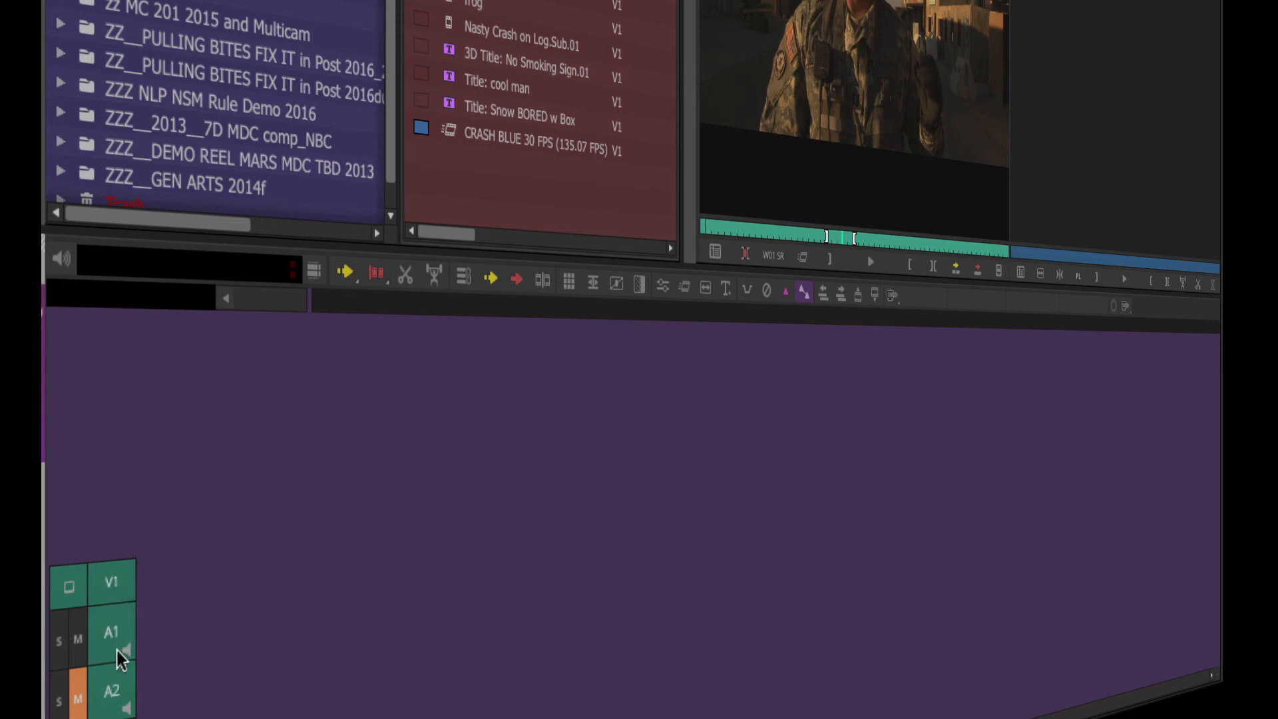
left_click(108, 695)
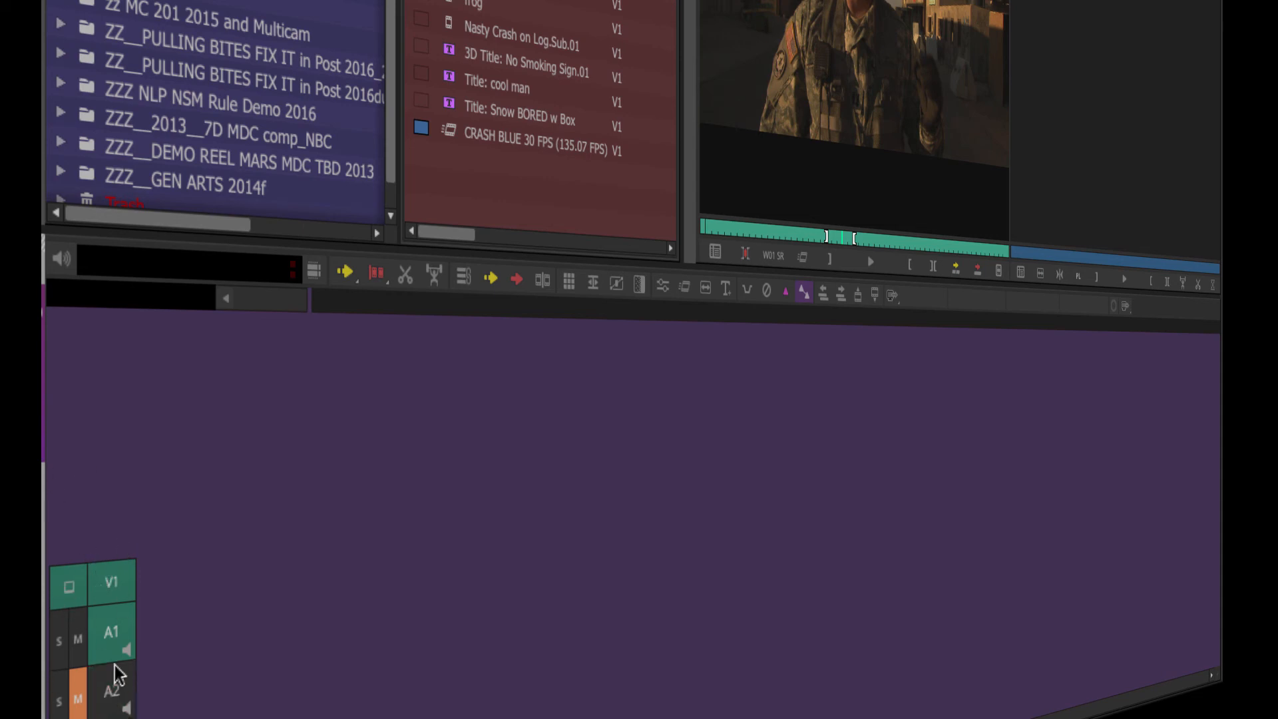
left_click(111, 692)
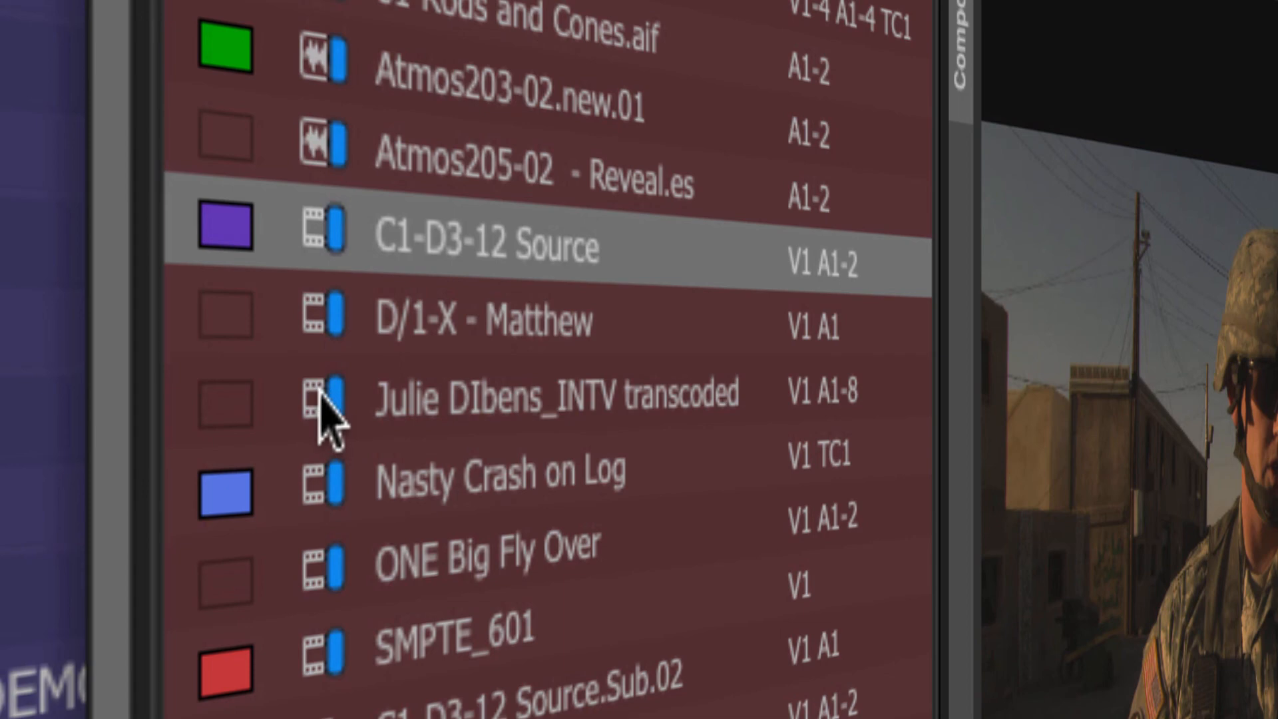
Step: Load the transcoded INTV clip with tracks V1 A1-8 into the source monitor, play it, and jump to an earlier point
double_click(319, 394)
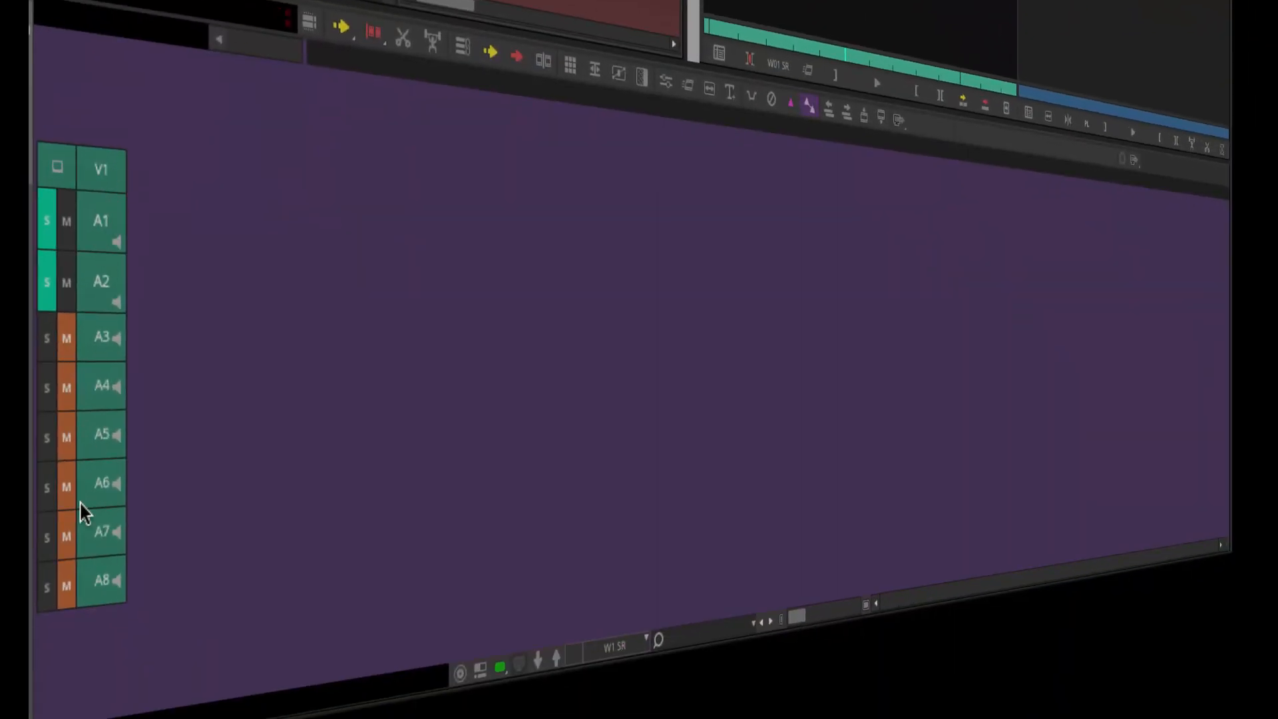
left_click(875, 86)
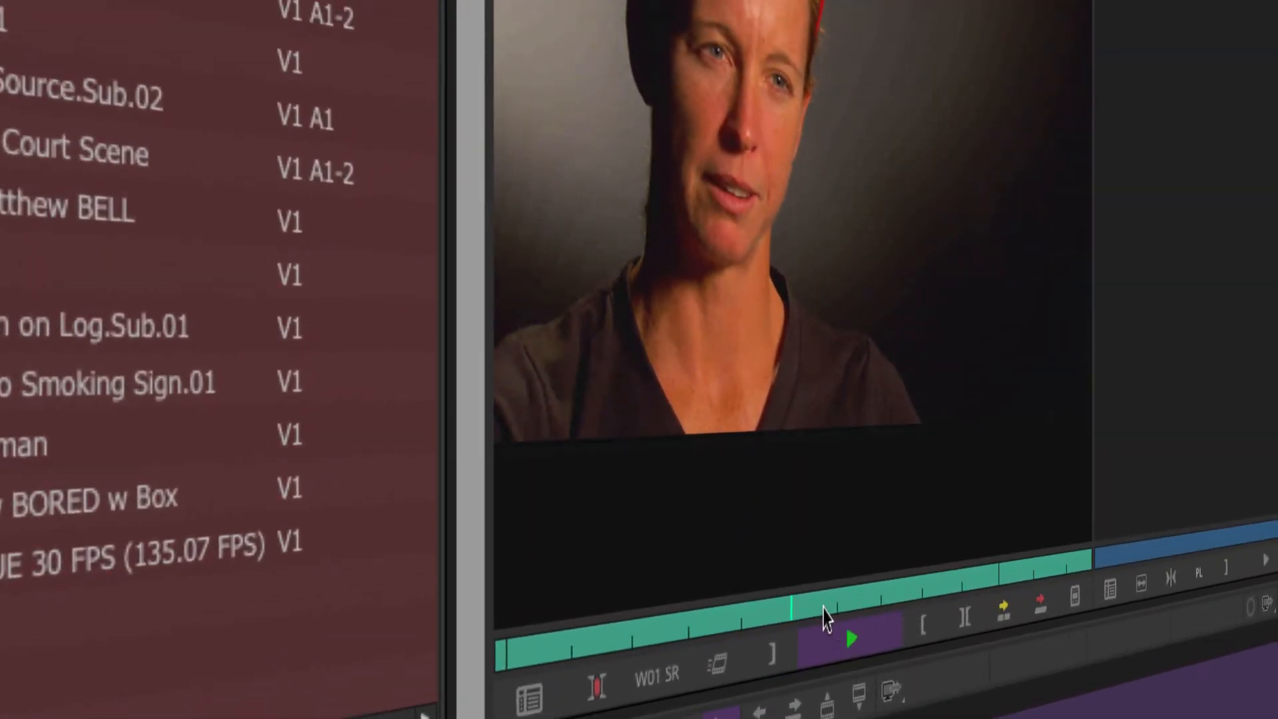
left_click(764, 613)
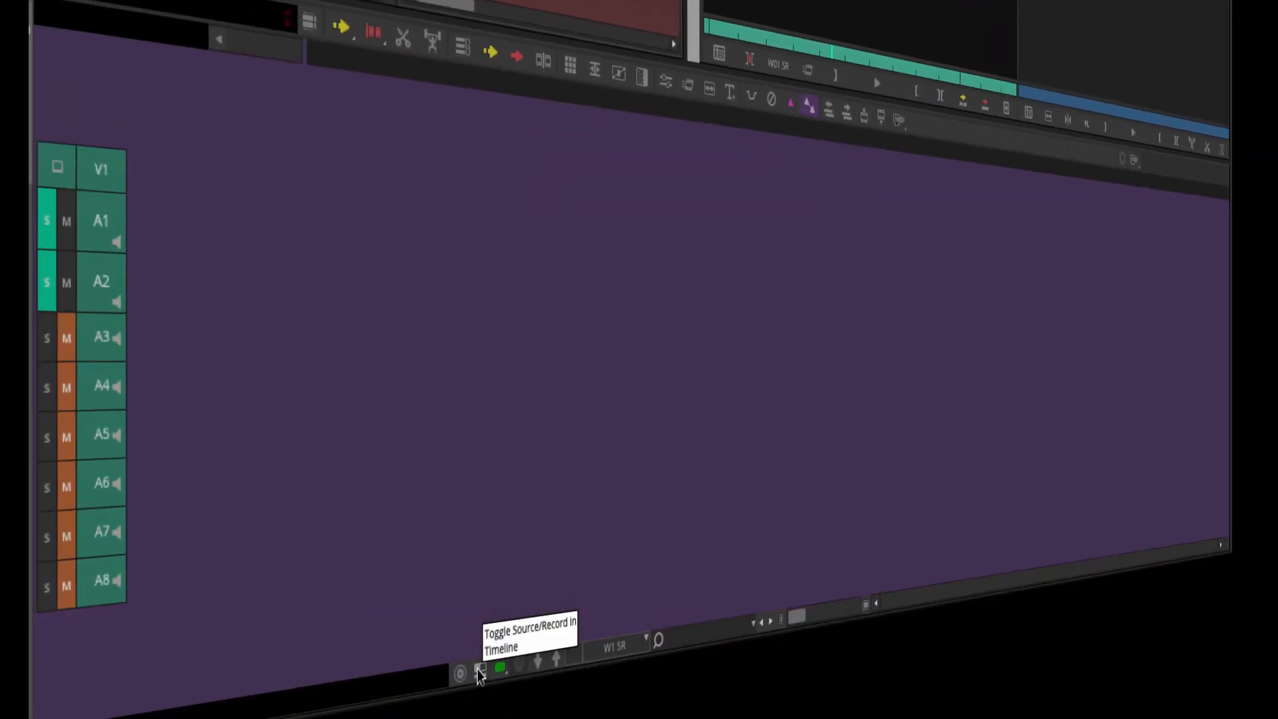
Step: Display the interview source clip in the timeline, zoom in, and park on an earlier point in the clip
left_click(480, 670)
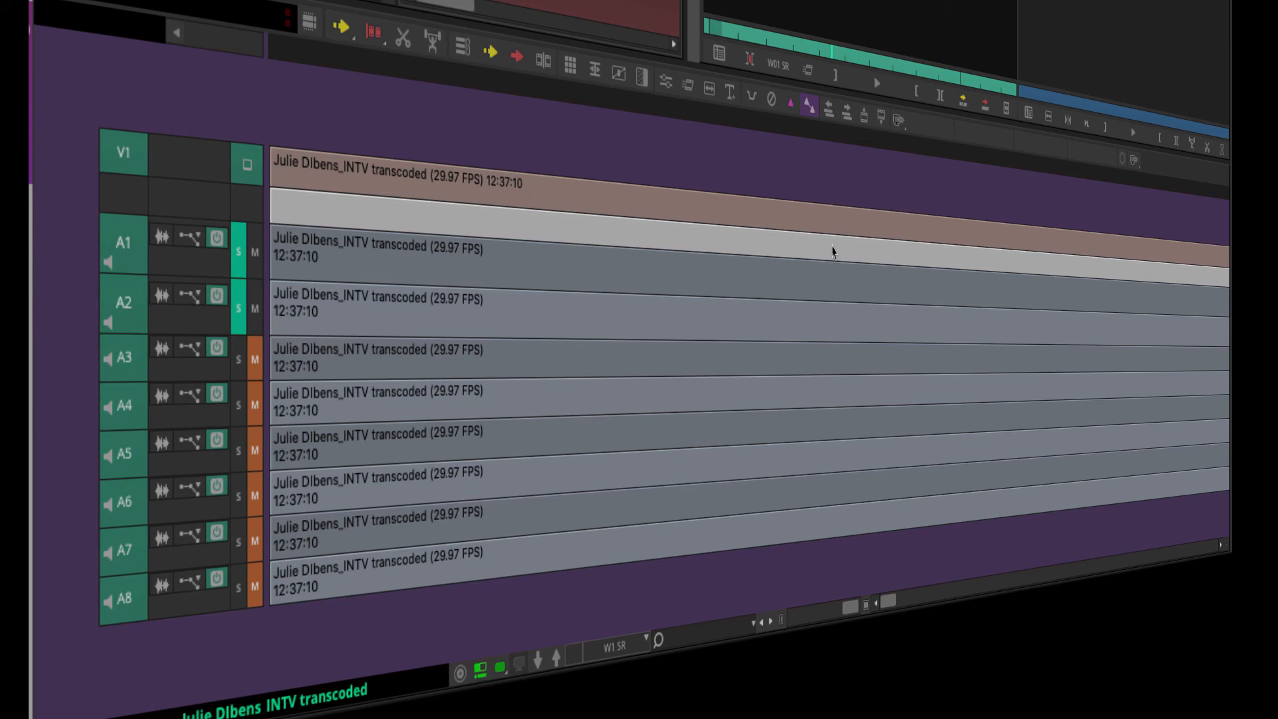
mouse_move(826, 253)
left_mouse_down()
mouse_move(781, 261)
mouse_move(859, 273)
mouse_move(742, 279)
mouse_move(807, 266)
left_mouse_up()
left_click(772, 40)
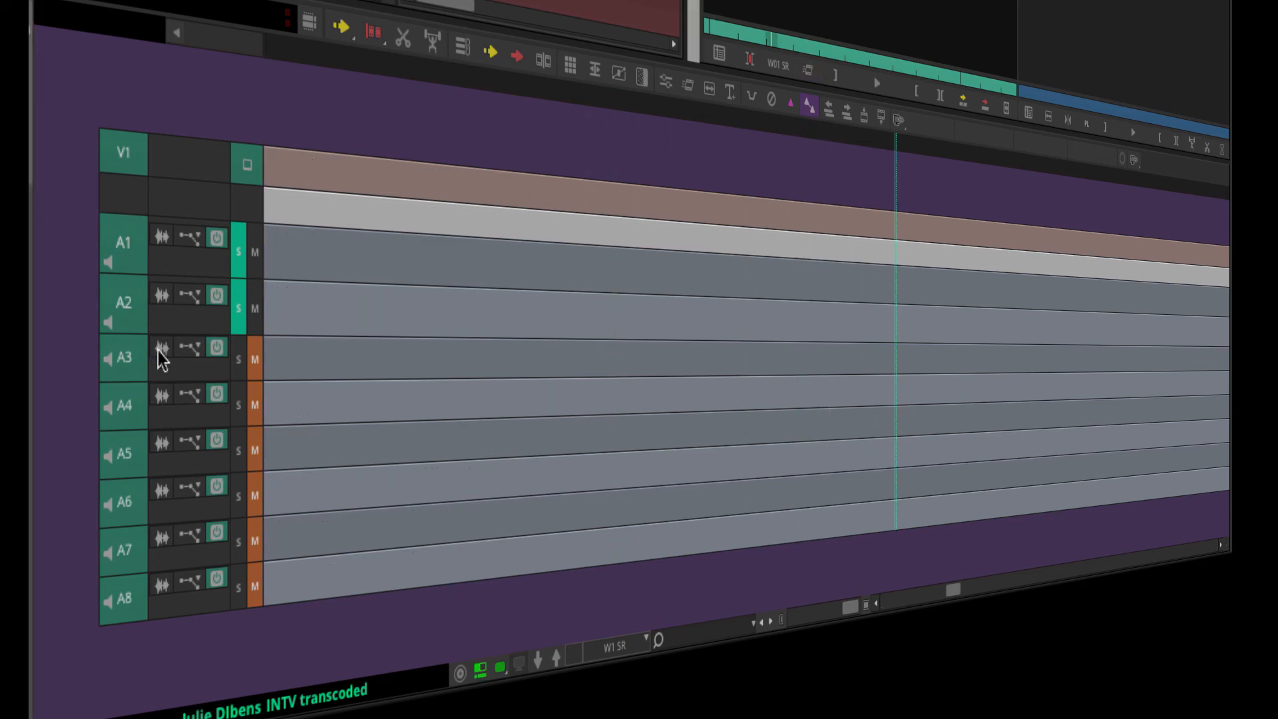
Step: Show waveforms on A1 and A2, turn them off together, and turn on waveforms for all audio tracks A1-A8
left_click(162, 238)
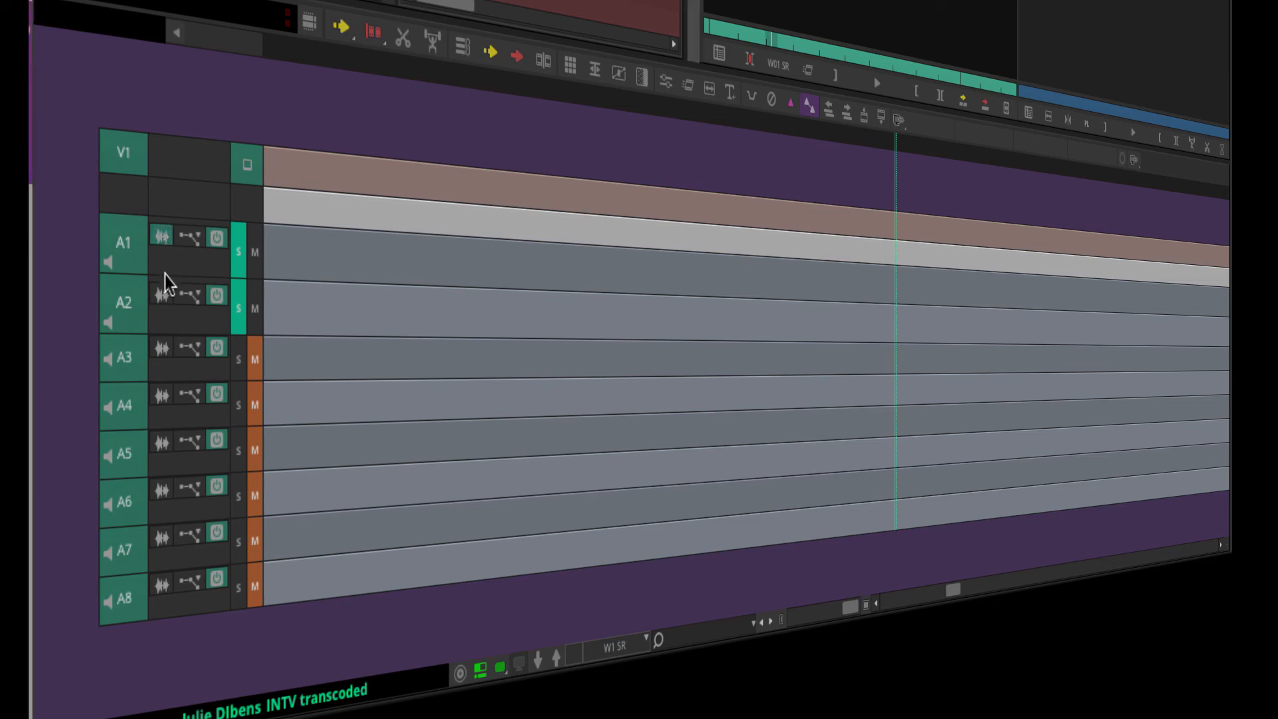
left_click(163, 295)
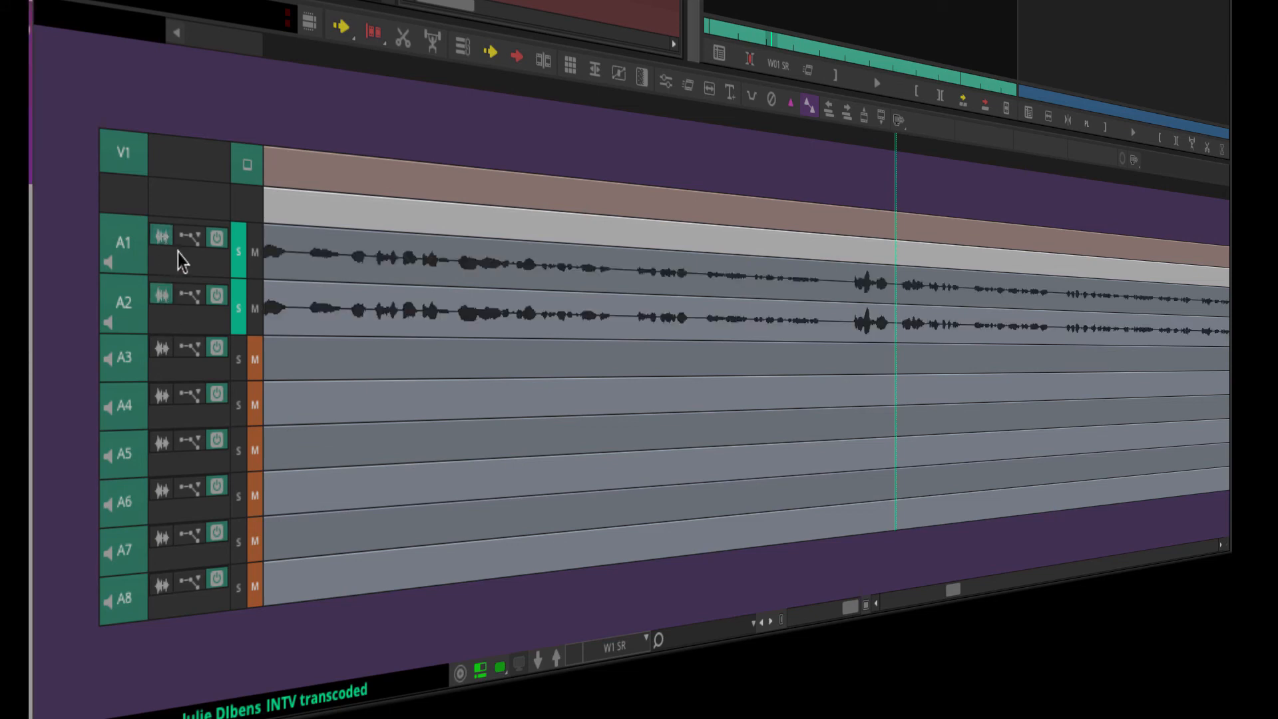
left_click(168, 294)
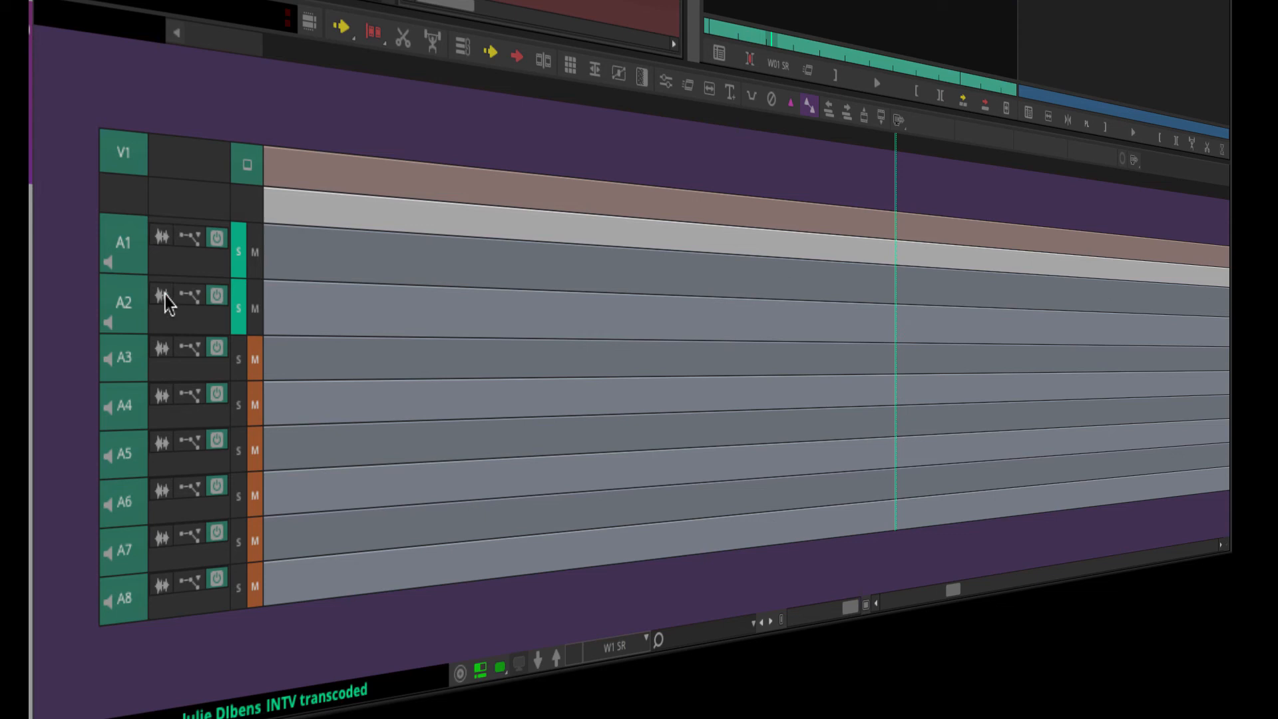
left_click(163, 294)
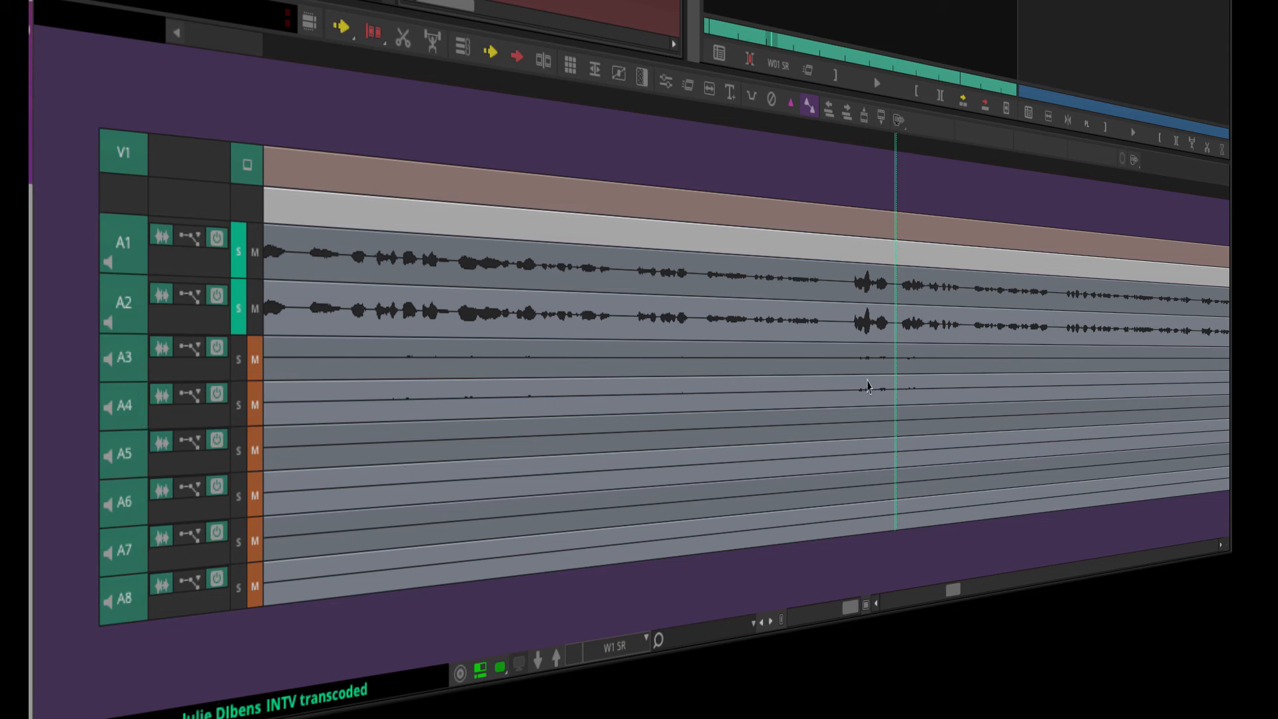
Step: Park on the tall waveform peak, solo A3 and A4 along with A1 and A2, and play the clip
left_click(858, 257)
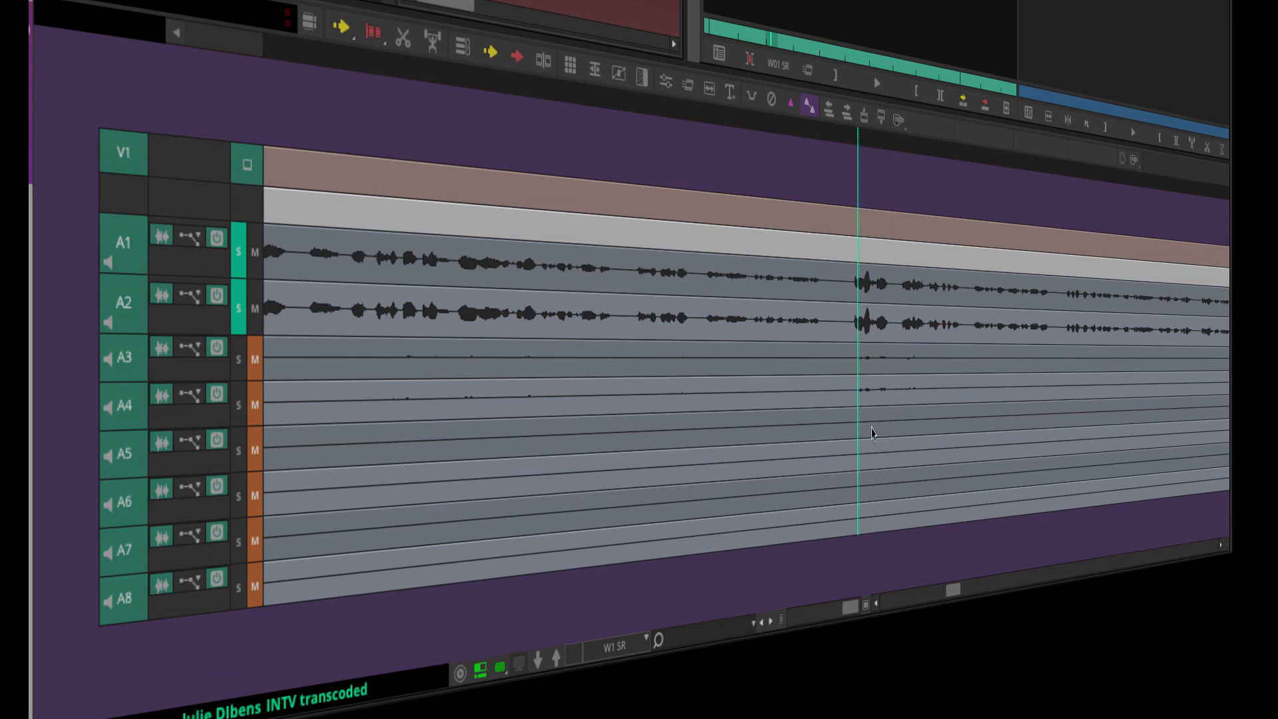
left_click(239, 361)
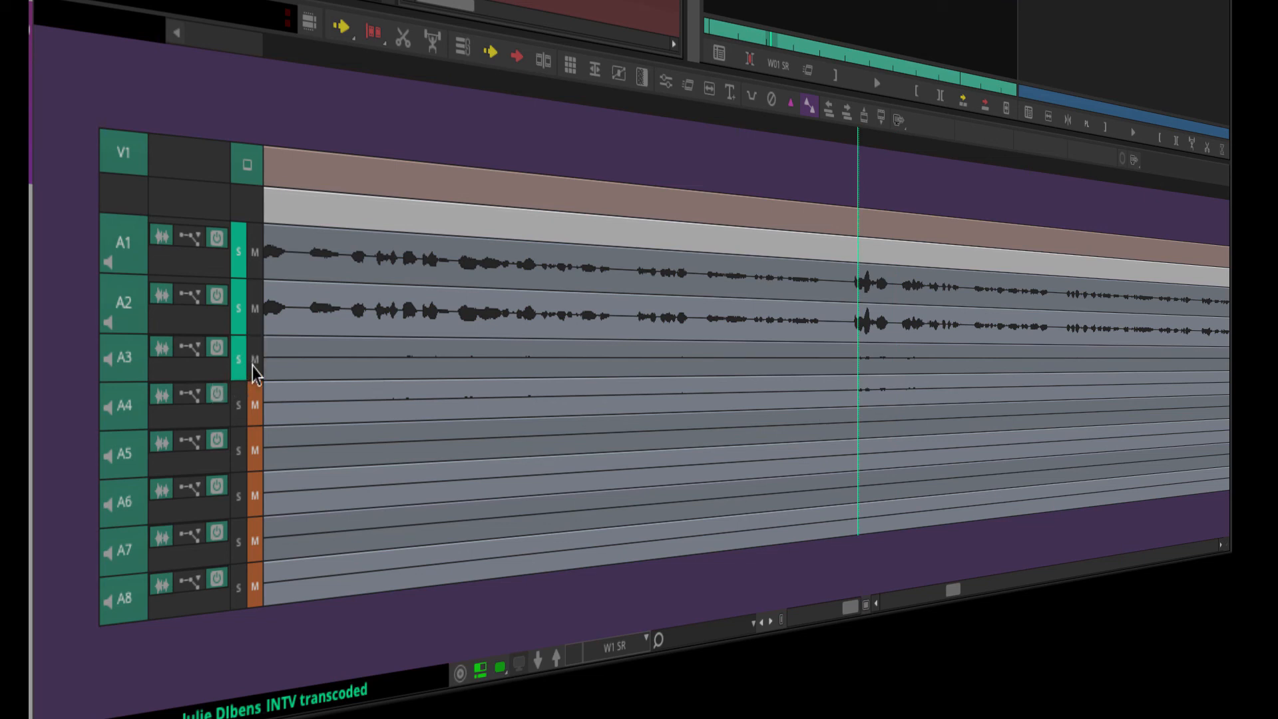
left_click(253, 406)
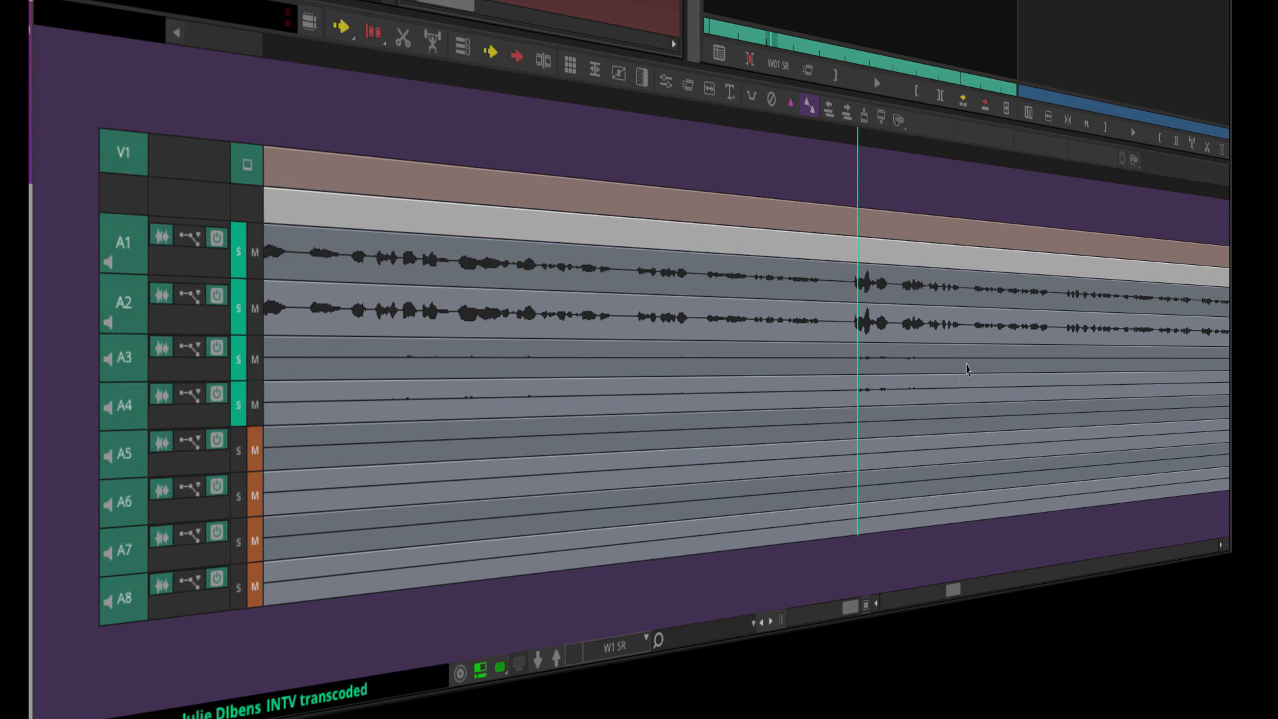
key("space")
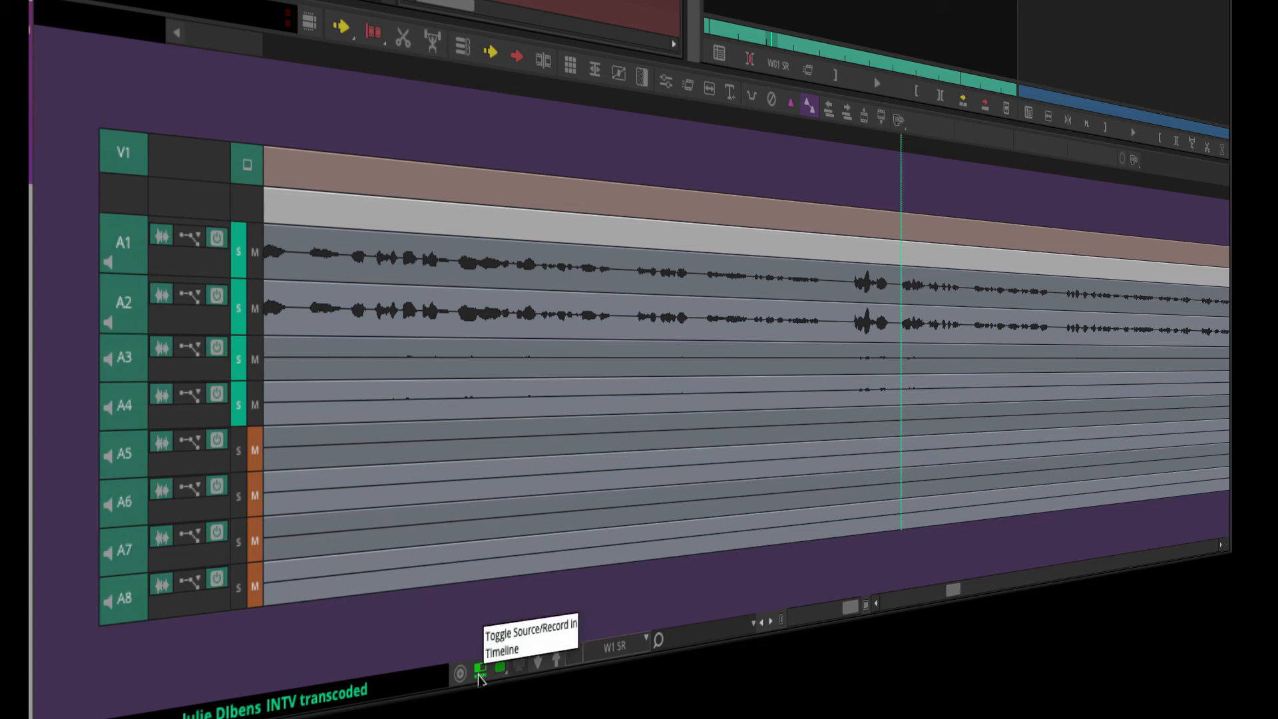
Step: Switch the timeline back to the record side, then load 01 Rods and Cones.aif into the source monitor and play it
left_click(479, 674)
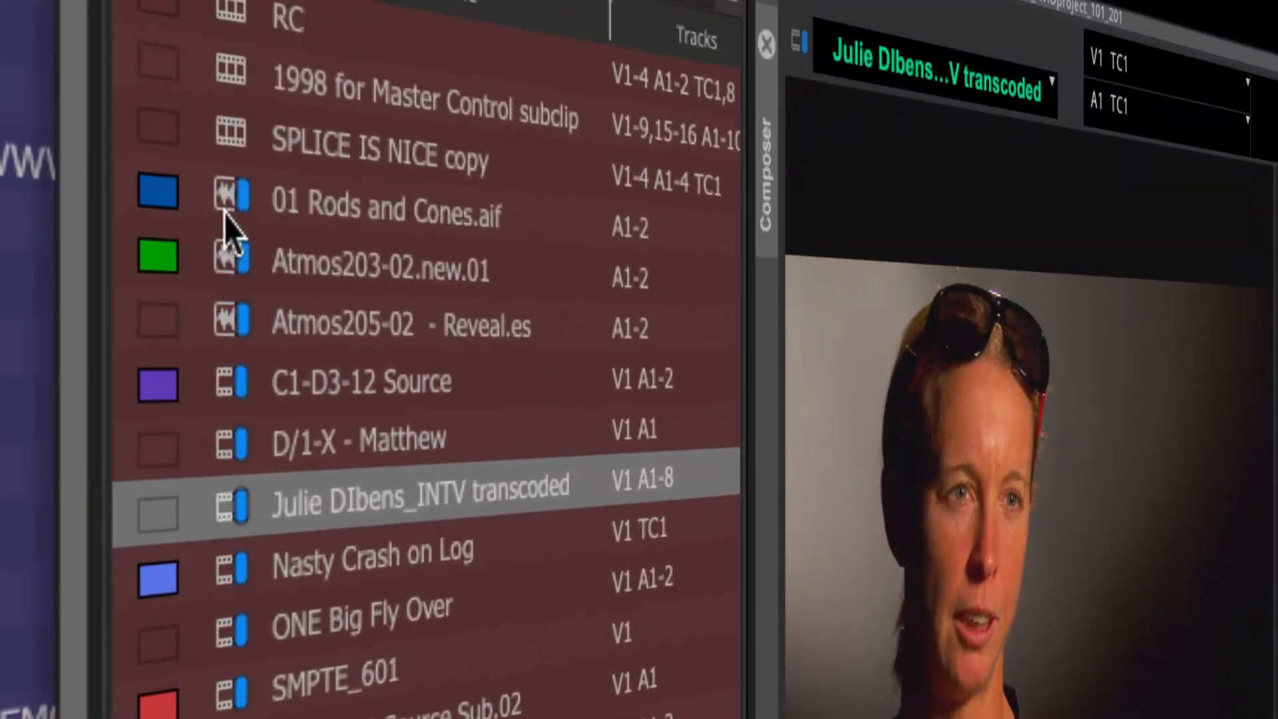
left_click(221, 206)
double_click(222, 207)
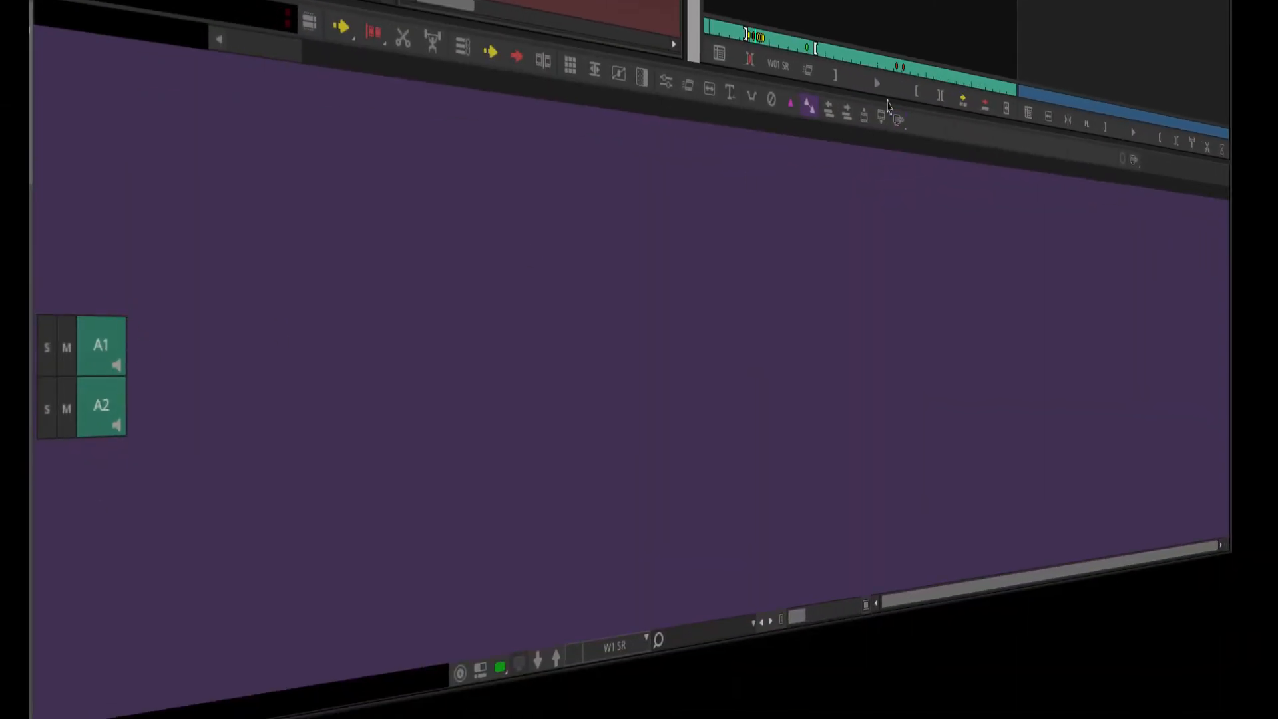
left_click(875, 89)
left_click(874, 89)
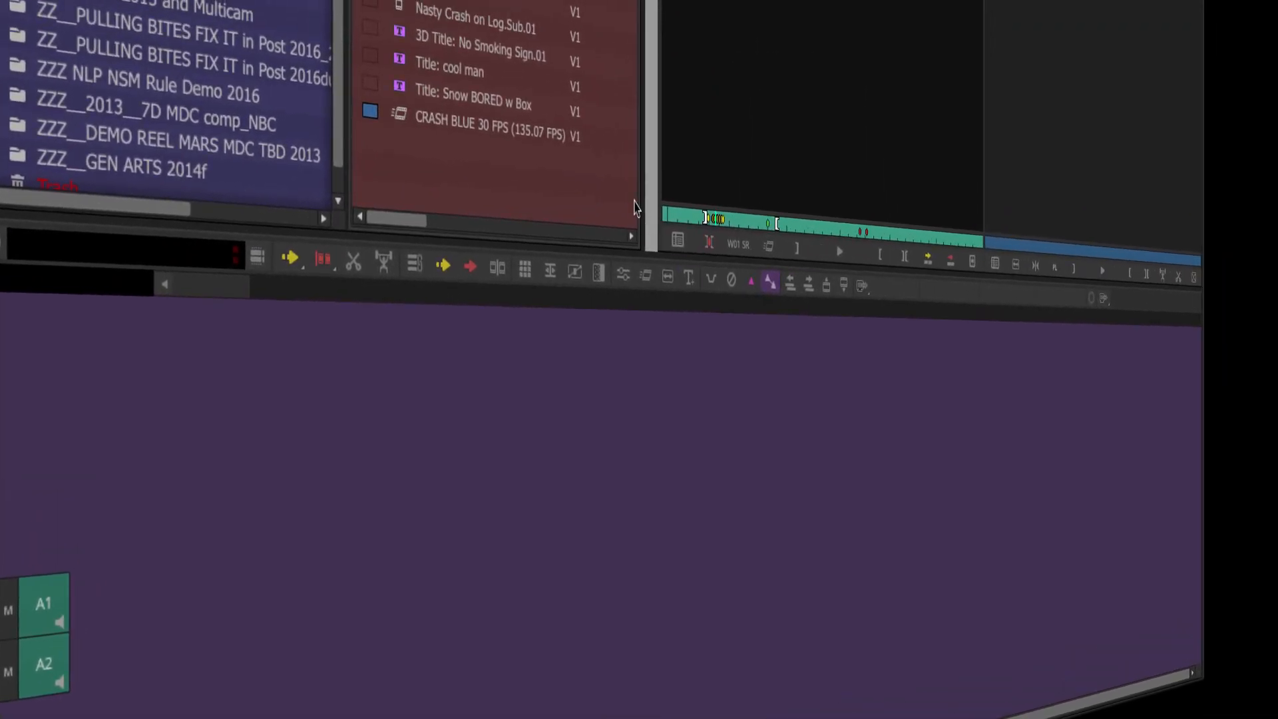
Step: Widen the bin slightly, then display 01 Rods and Cones.aif in the timeline with waveforms on for A1 and A2
mouse_move(636, 207)
left_mouse_down()
mouse_move(591, 205)
mouse_move(674, 204)
mouse_move(646, 203)
left_mouse_up()
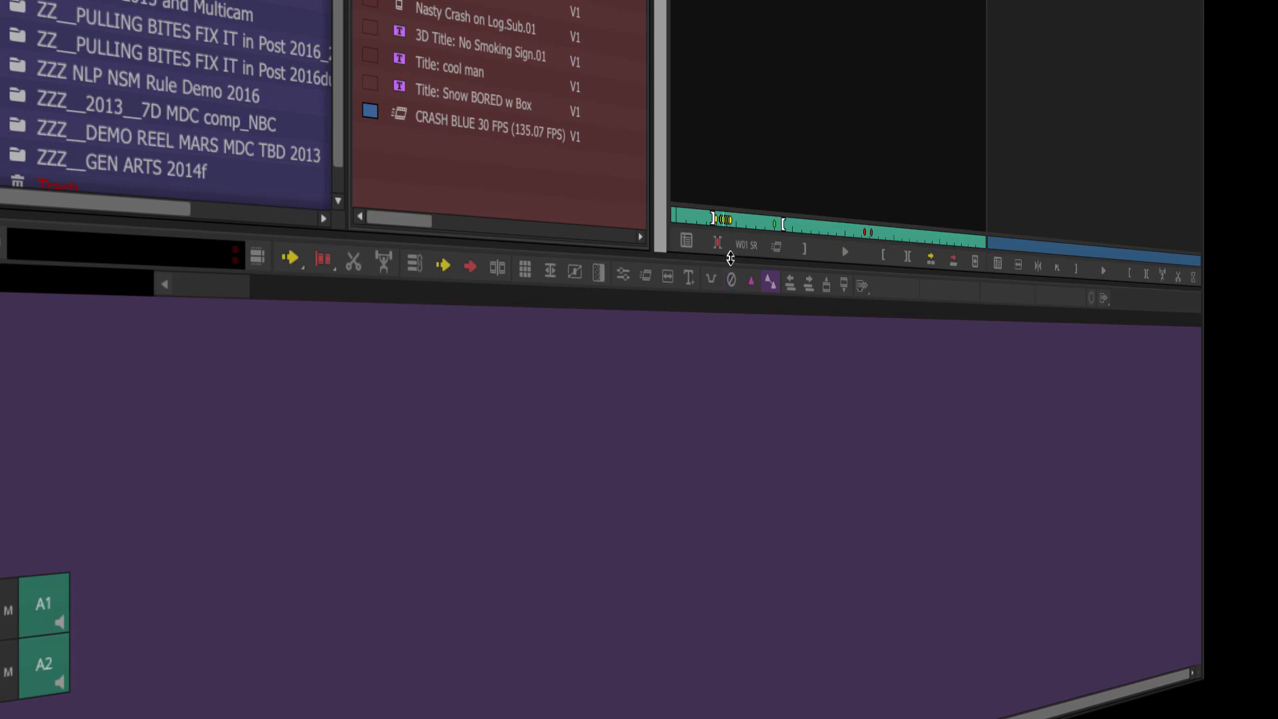
mouse_move(731, 260)
left_mouse_down()
mouse_move(732, 327)
mouse_move(733, 163)
mouse_move(731, 262)
left_mouse_up()
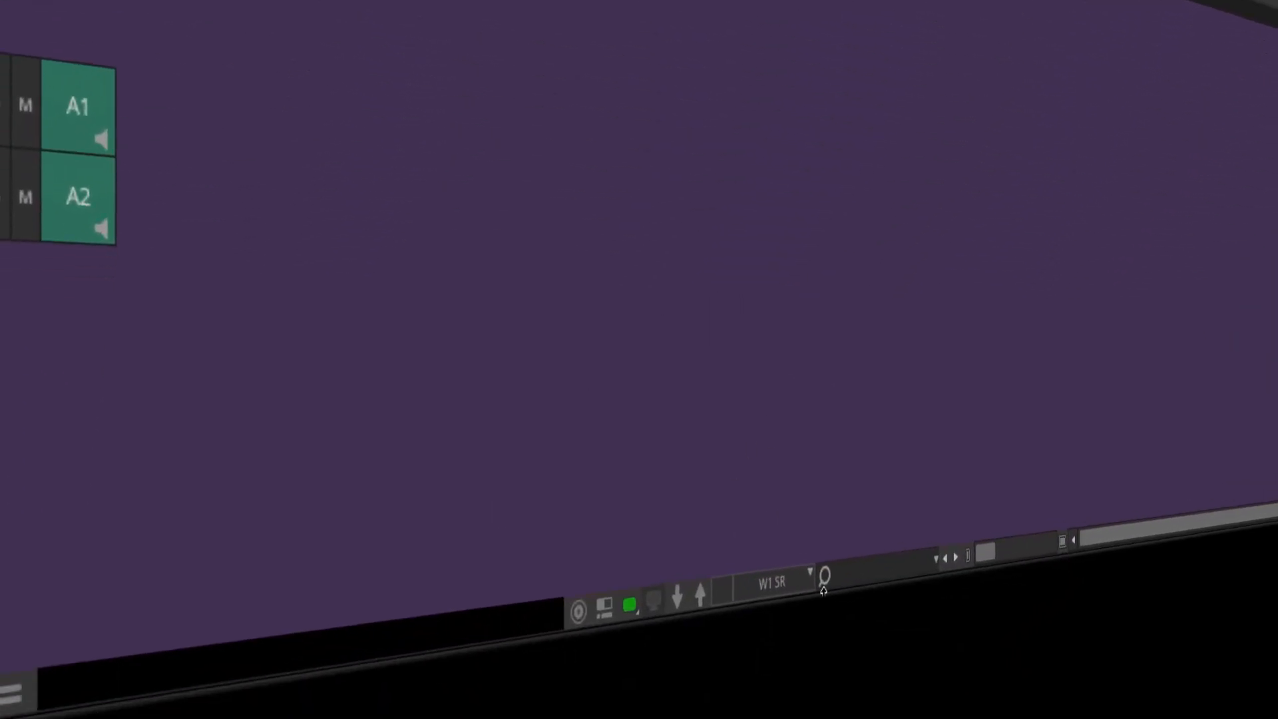
left_click(604, 607)
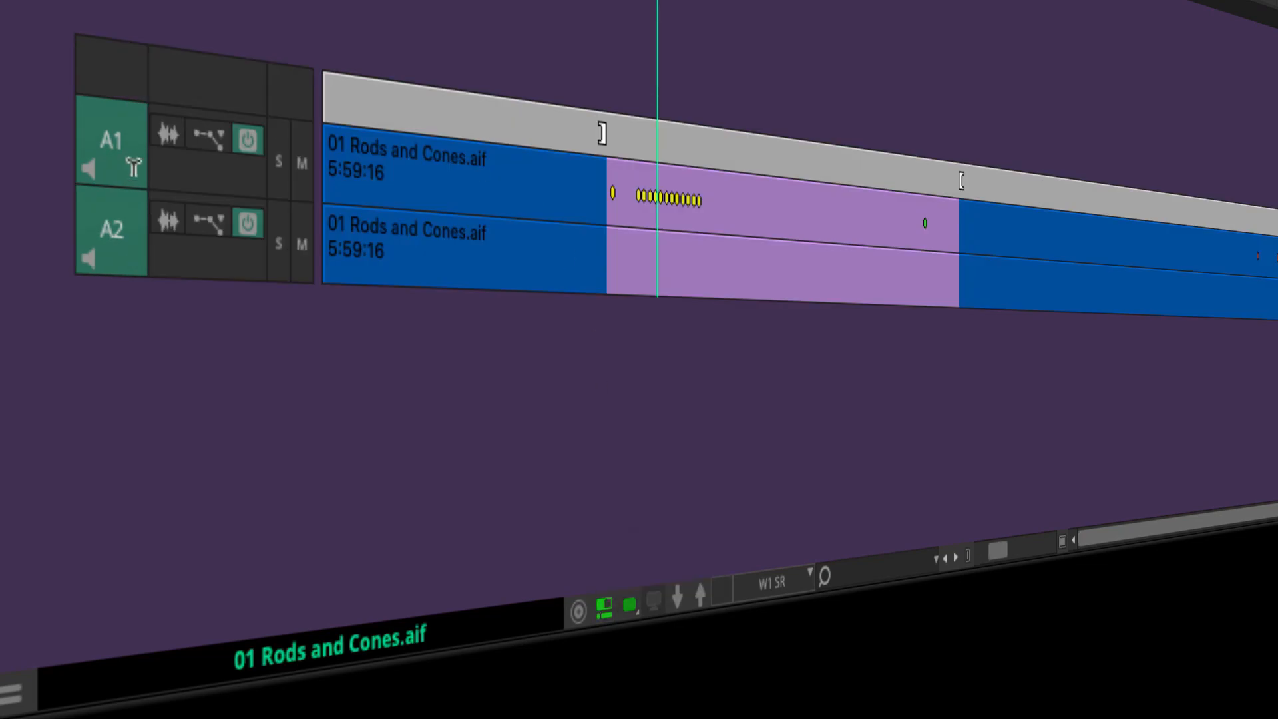
left_click(169, 137)
left_click(169, 221)
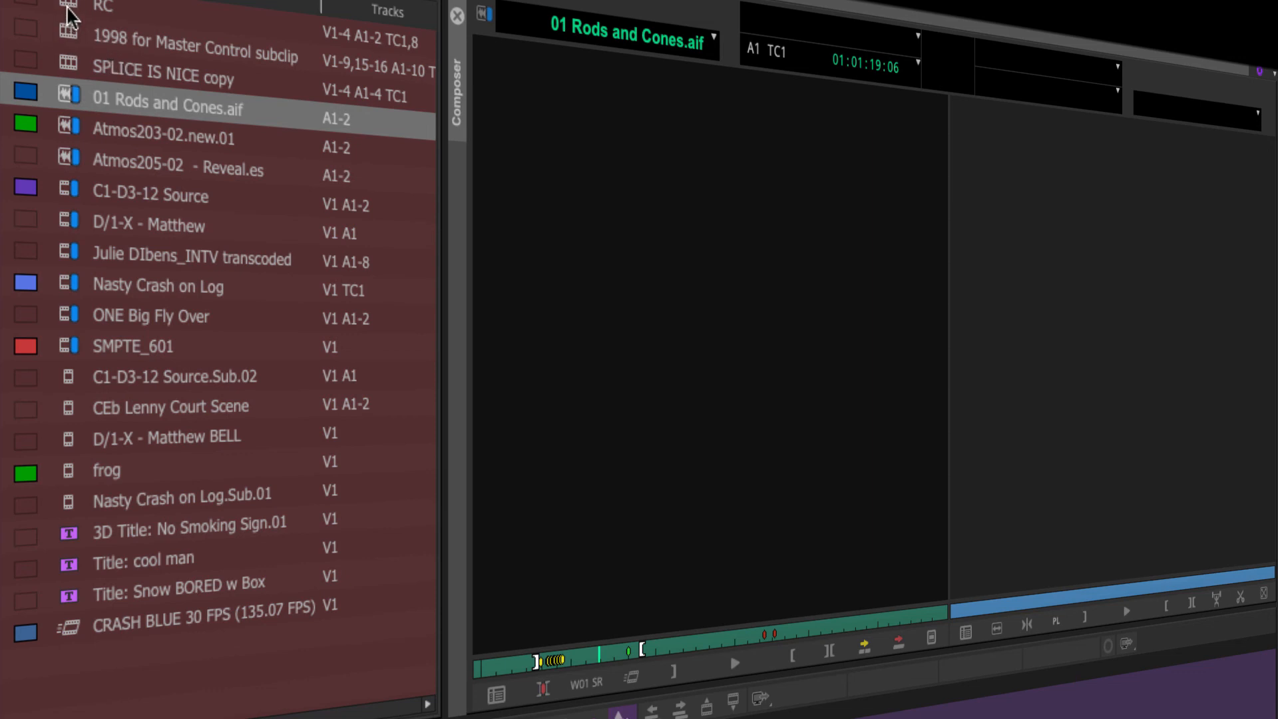
Step: Load SPLICE IS NICE copy, then 1998 for Master Control subclip, into the record monitor and select all of the latter's tracks
double_click(69, 56)
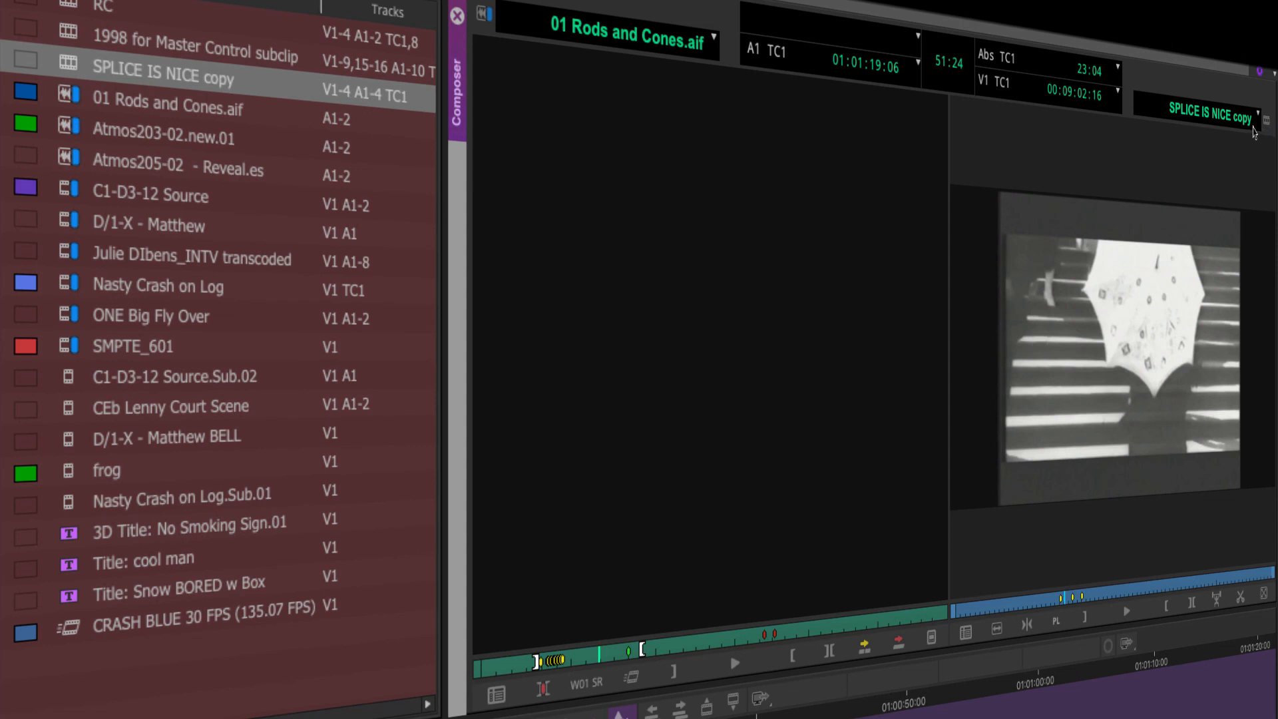
double_click(70, 37)
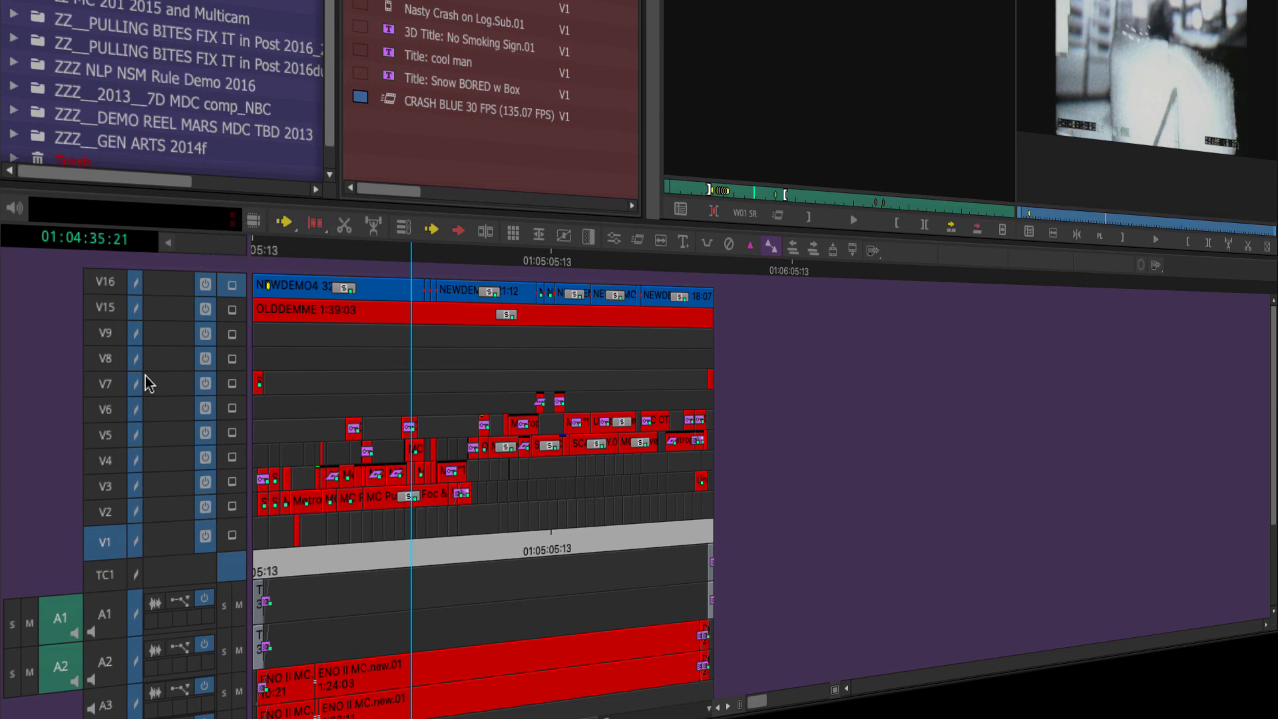
key("ctrl+a")
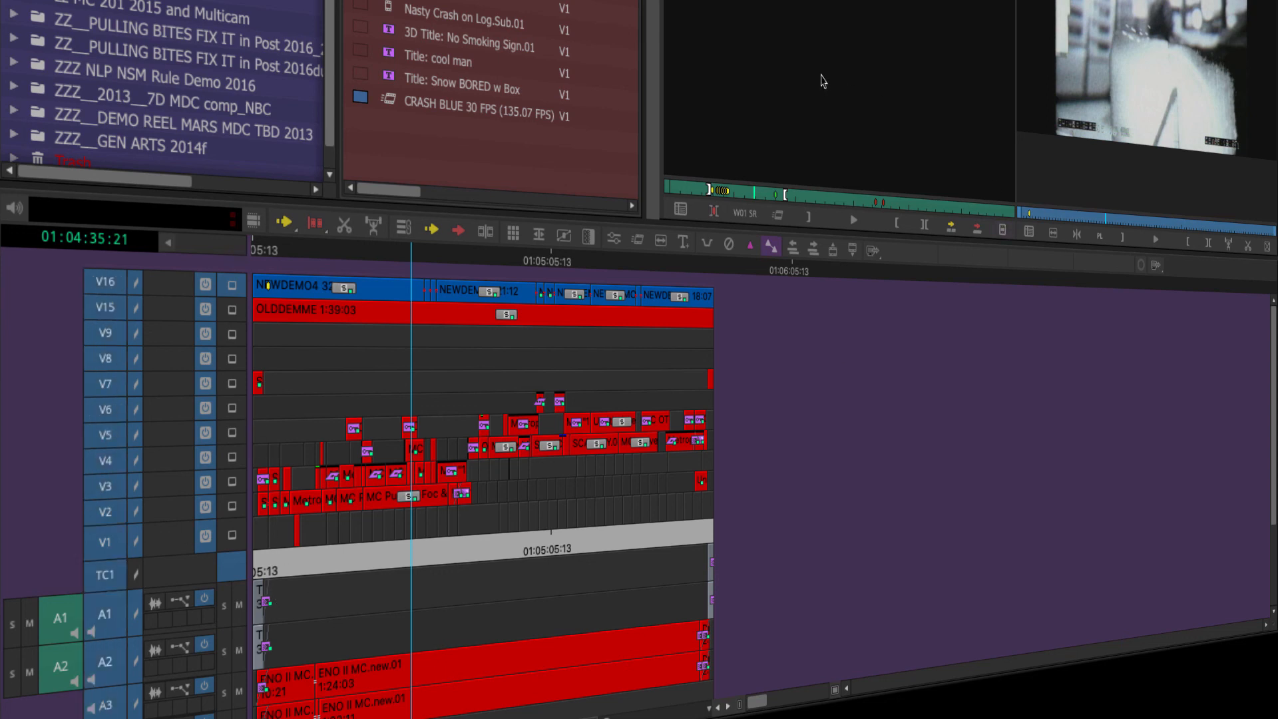
Step: Clear 01 Rods and Cones.aif from the source monitor and move the position indicator in the record sequence to 01:04:53:25
left_click(822, 75)
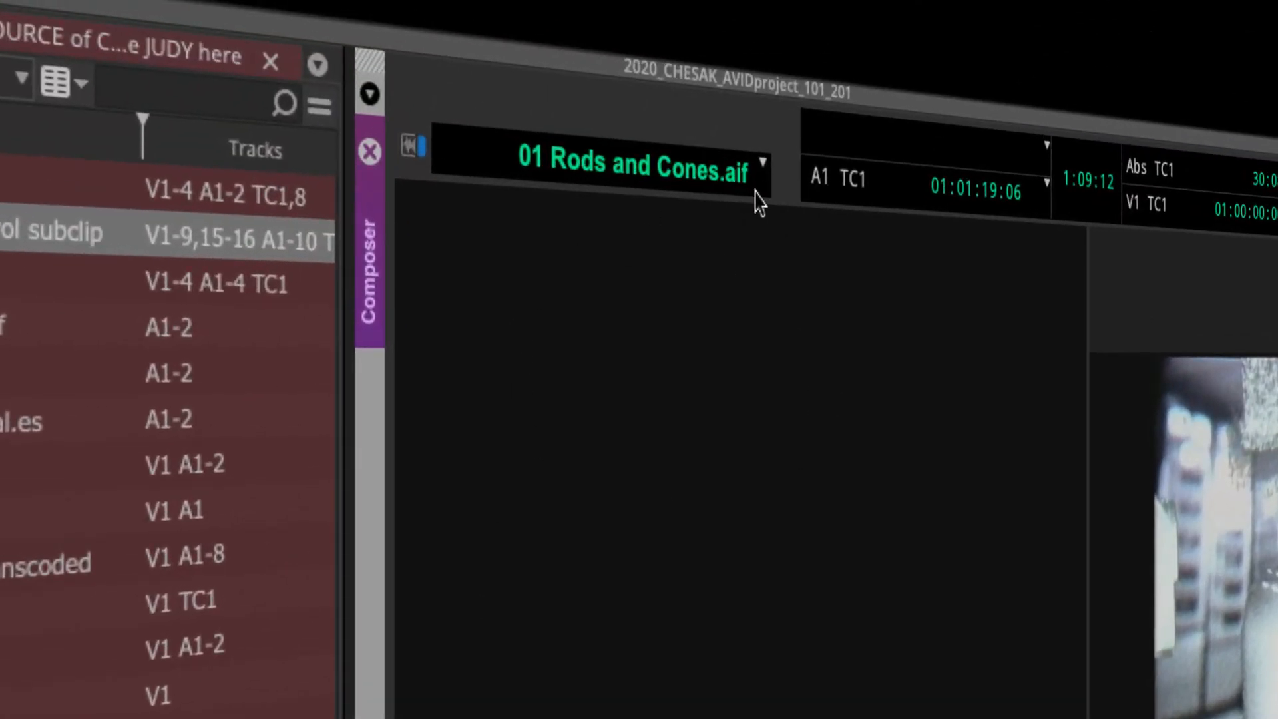
left_click(753, 166)
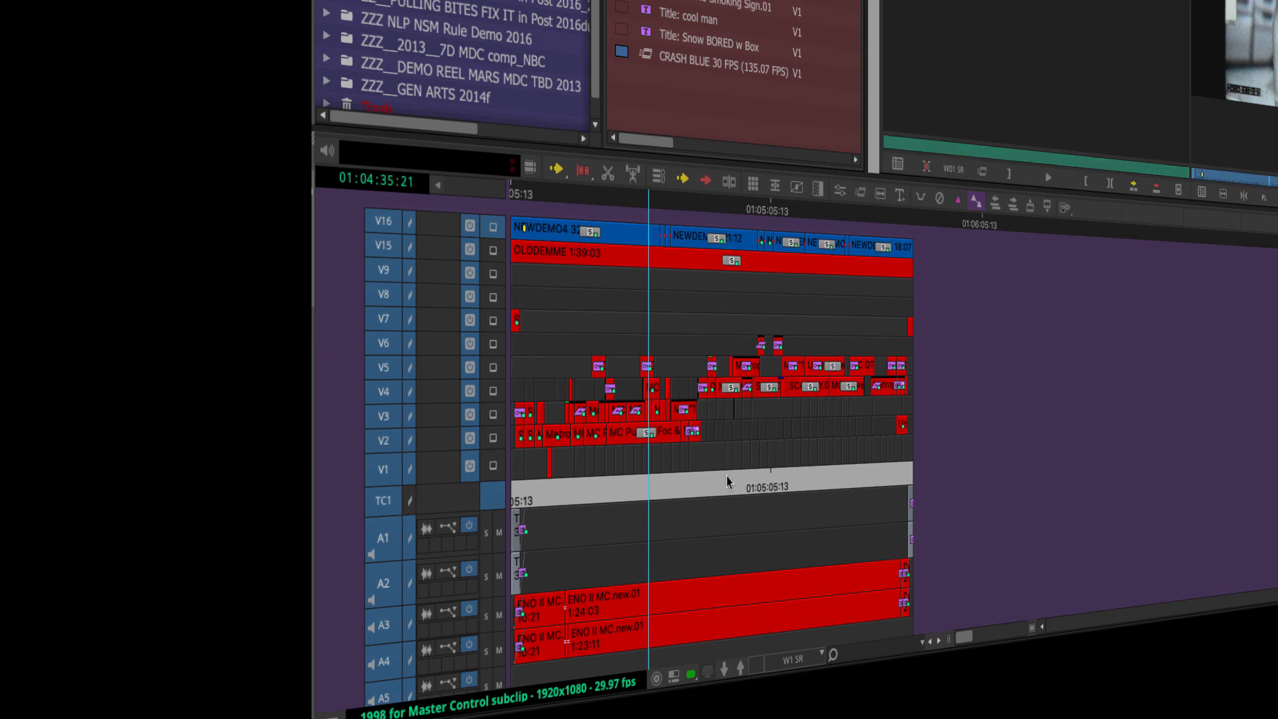
left_click_drag(726, 477, 724, 410)
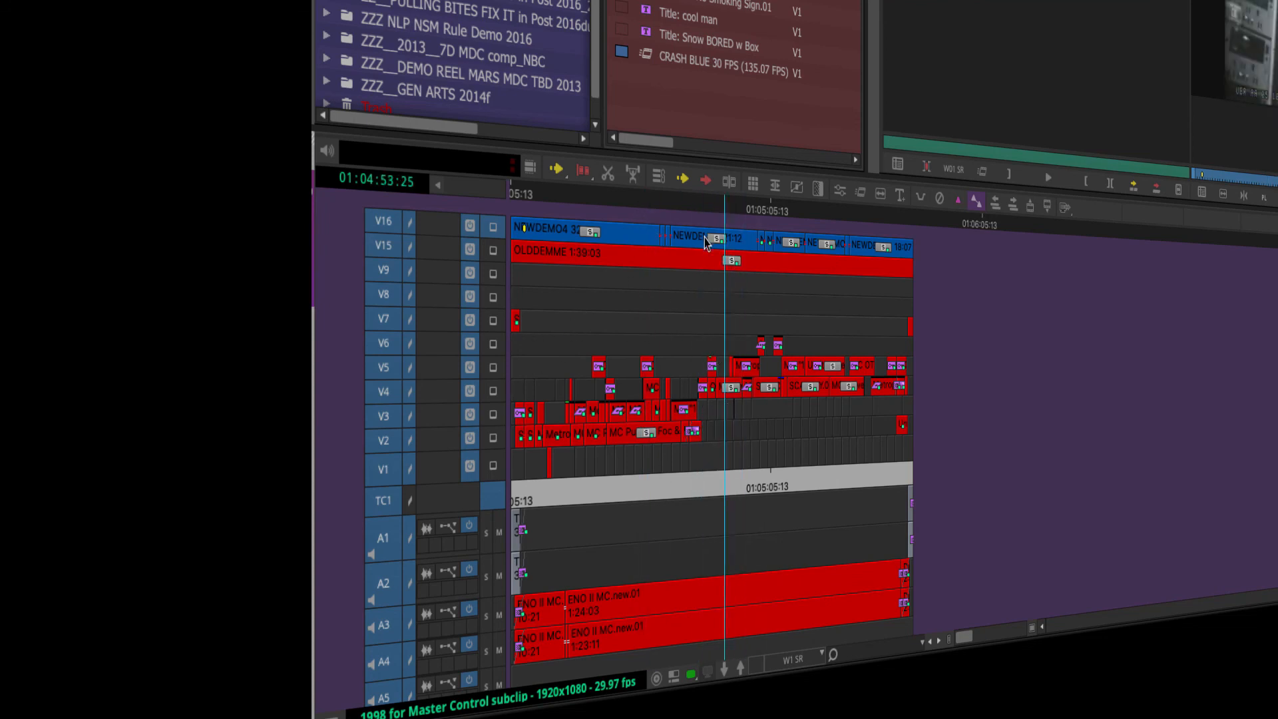
mouse_move(680, 244)
left_mouse_down()
mouse_move(659, 245)
mouse_move(692, 245)
left_mouse_up()
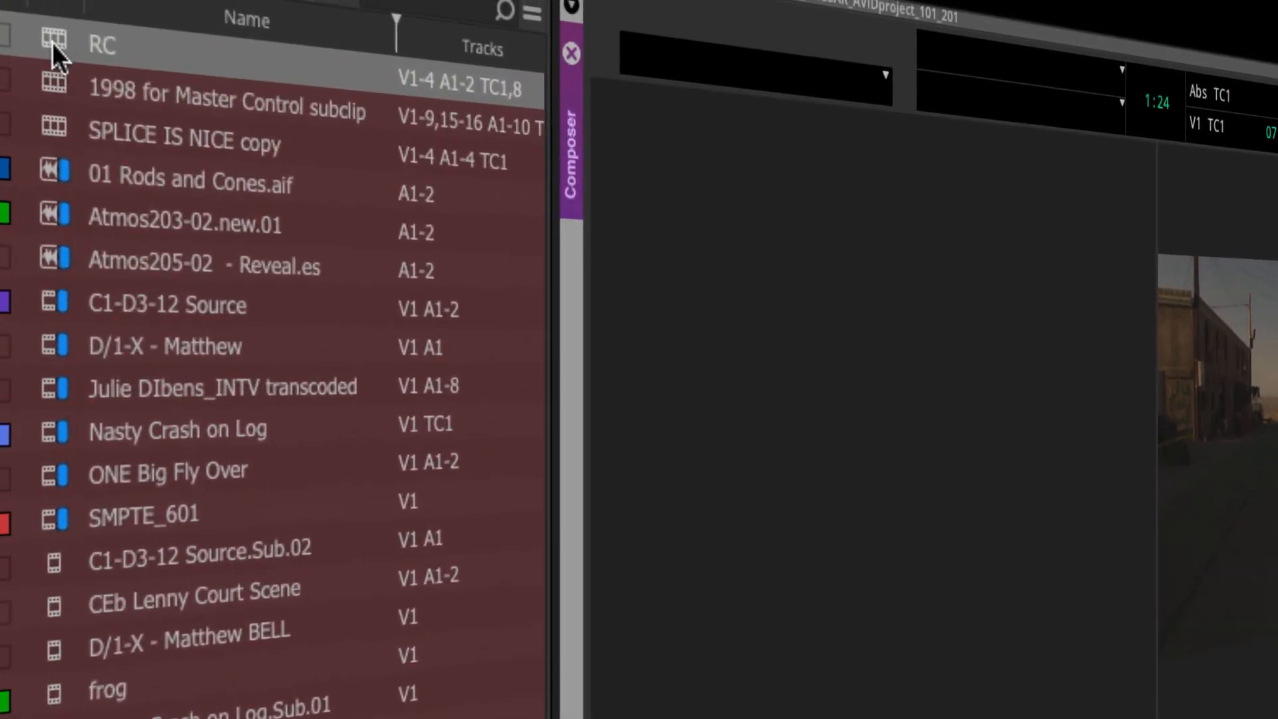
Step: Load C1-D3-12 Source into the source monitor, then place the sequence 1998 for Master Control subclip in the source monitor
double_click(50, 302)
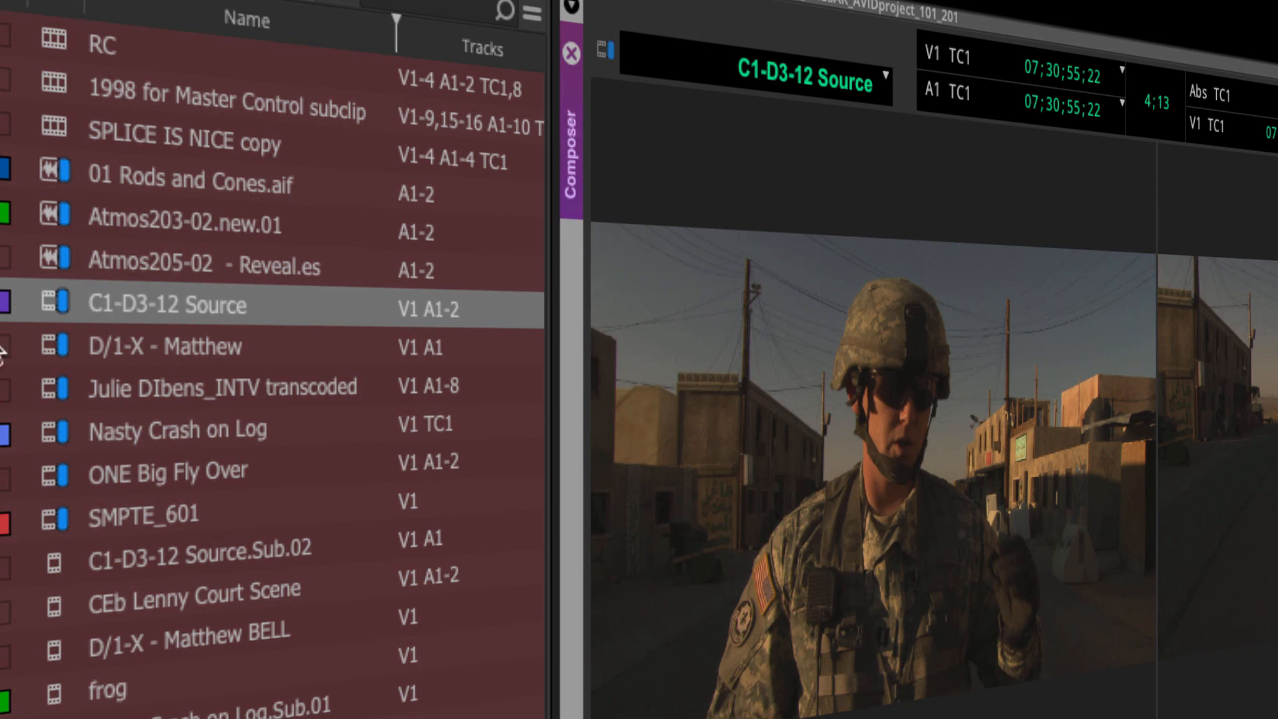
left_click(52, 74)
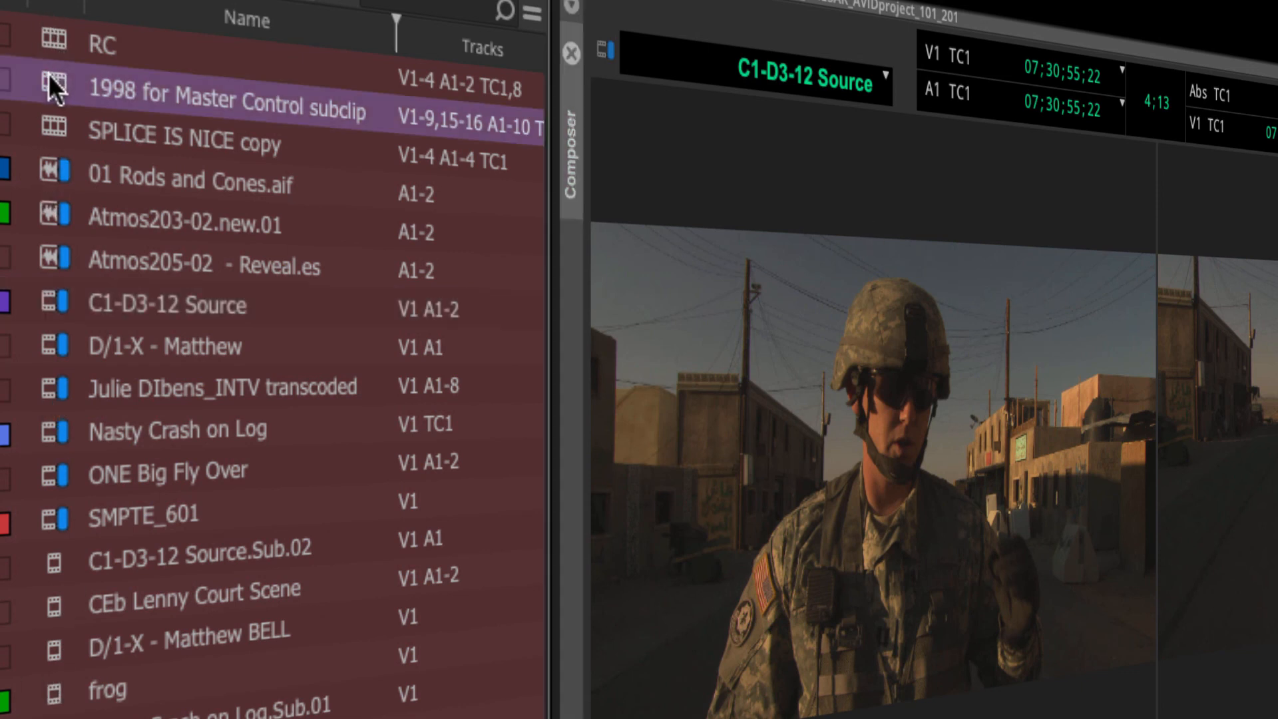
left_click_drag(49, 74, 930, 537)
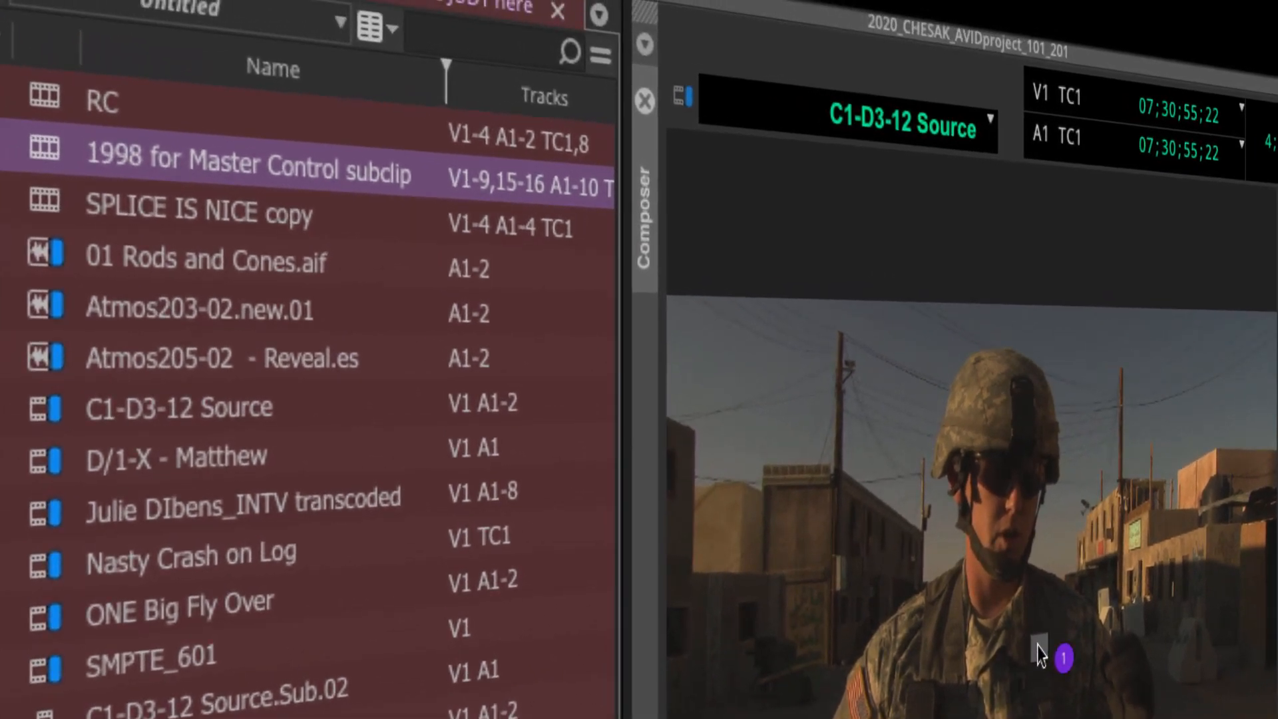
Step: Drop the sequence 1998 for Master Control subclip into the source monitor and examine its source video and audio track selectors in the timeline
left_click_drag(1040, 655, 1041, 653)
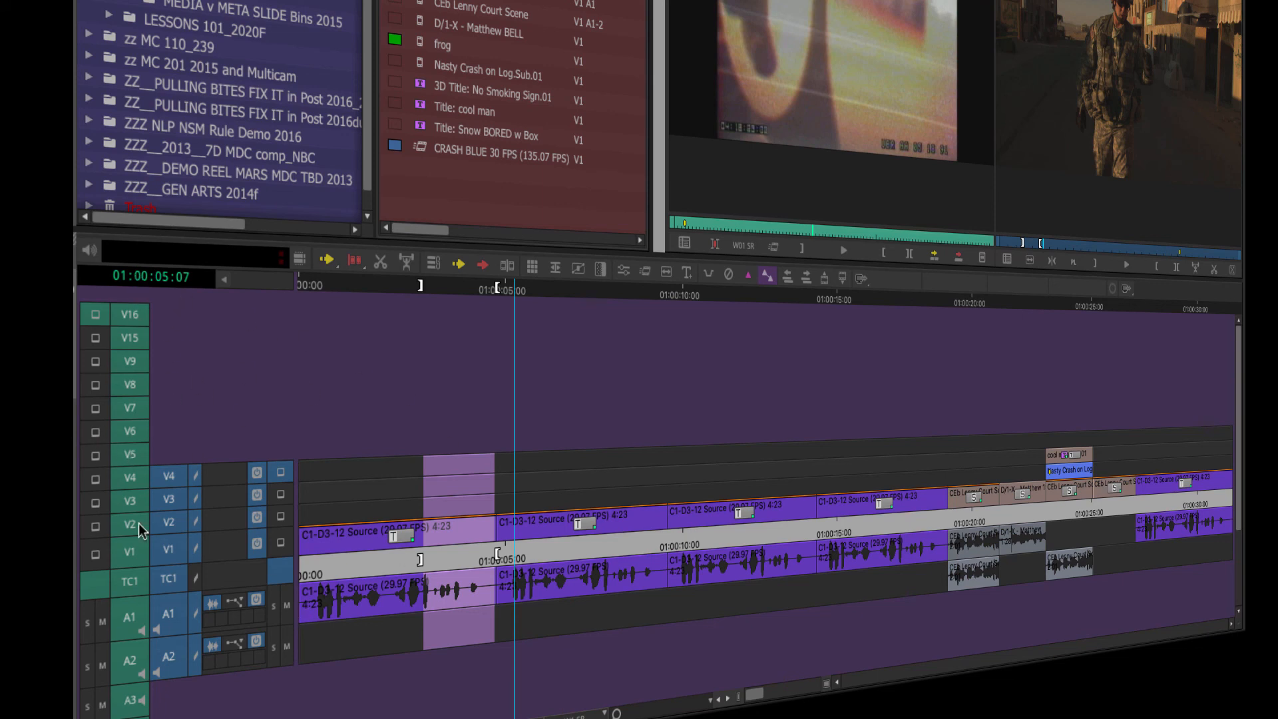
scroll(446, 533, "down", 2)
scroll(449, 534, "down", 4)
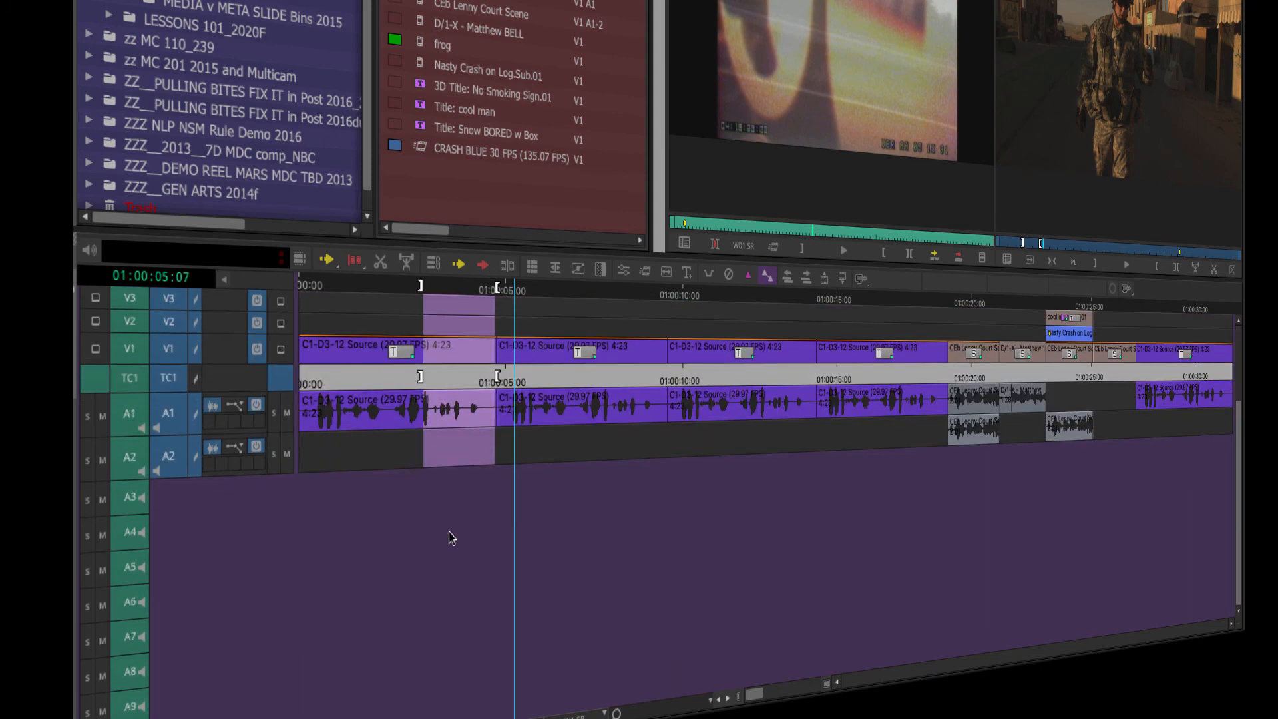
scroll(449, 534, "up", 6)
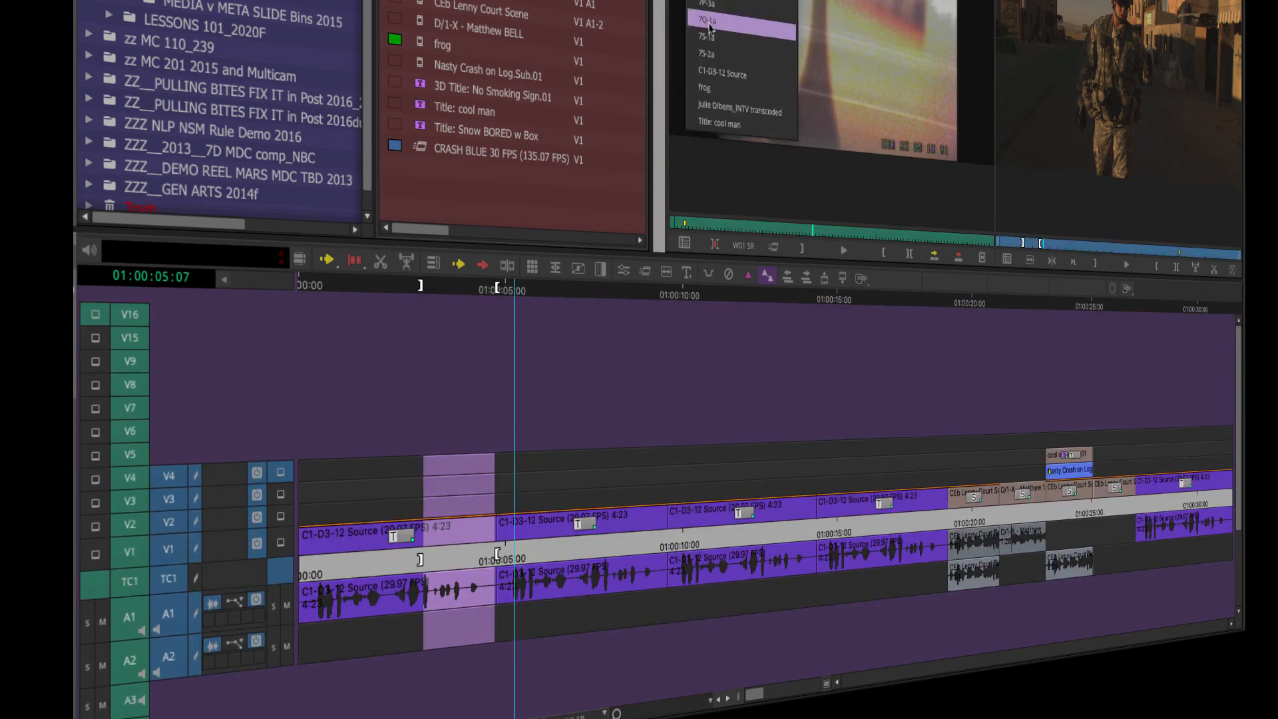
Step: Switch the source monitor to a previously loaded clip with V1 and A1–A2 tracks, and move its position indicator to an earlier point
left_click(709, 27)
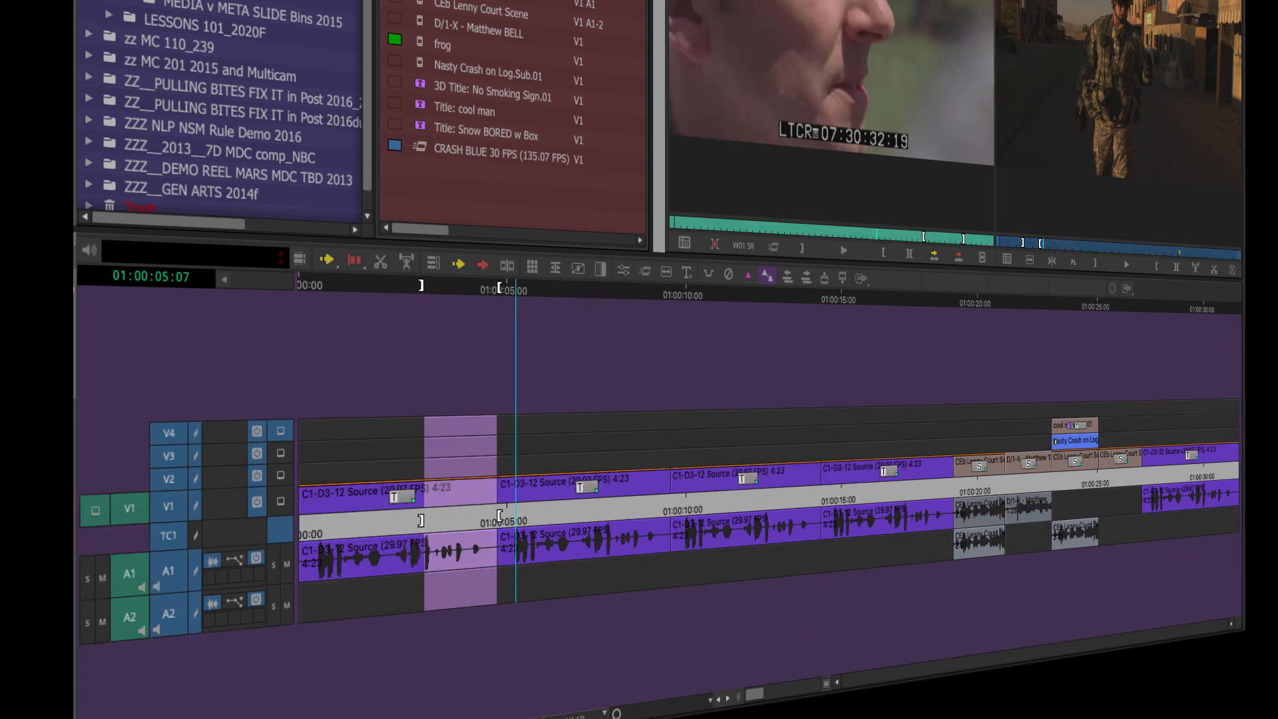
left_click(837, 234)
left_click_drag(837, 236, 829, 236)
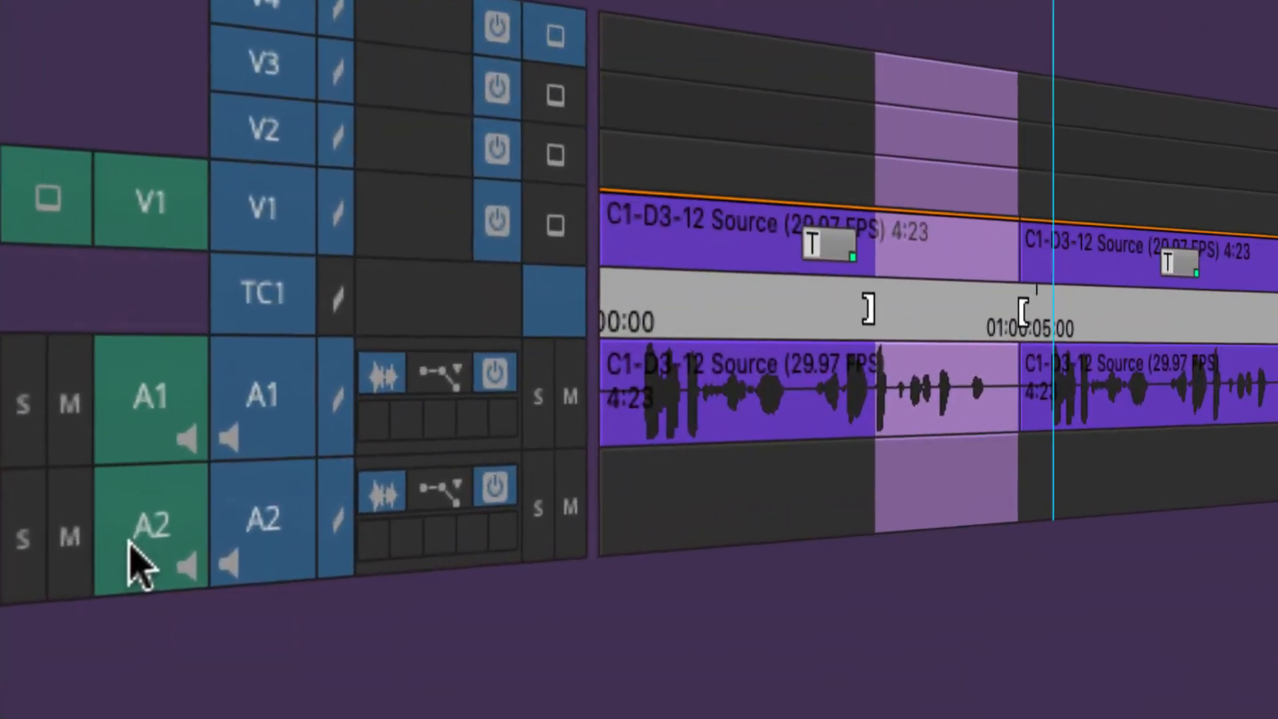
left_click(124, 600)
left_click(124, 600)
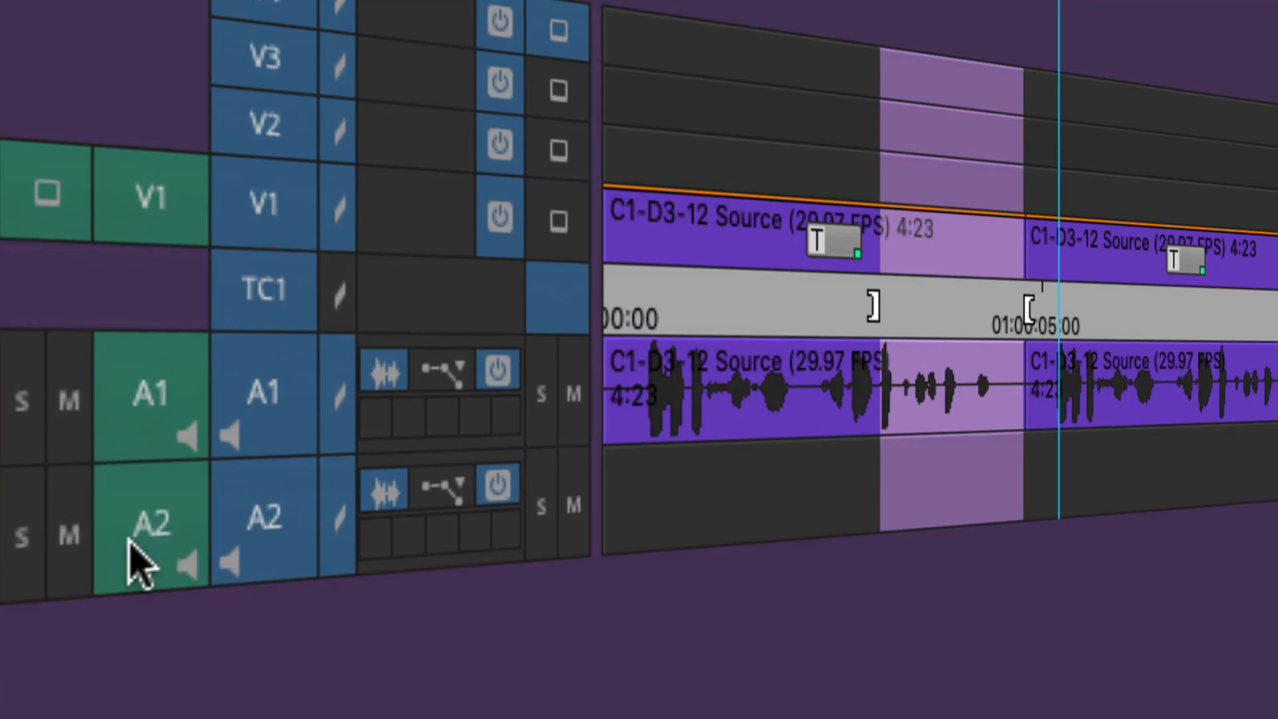